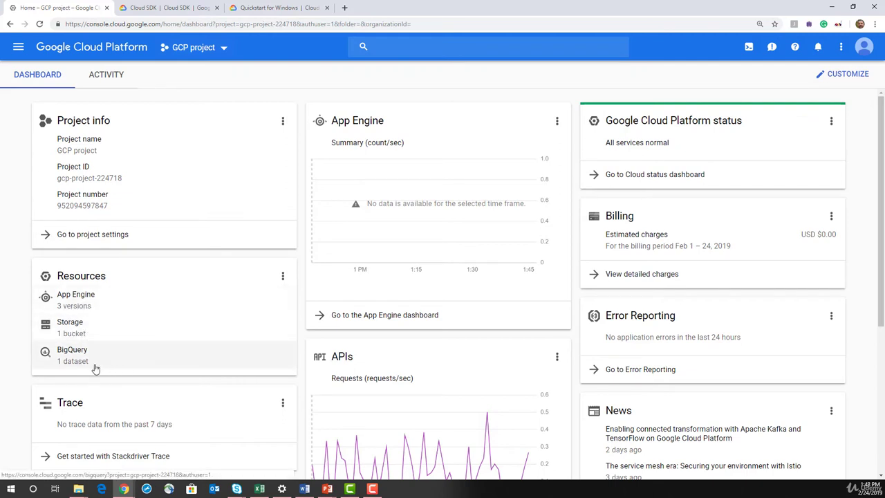
Step: Look through the project dashboard's cards, including Resources, Trace, Getting Started and the APIs request graph
scroll(110, 419, "down", 1)
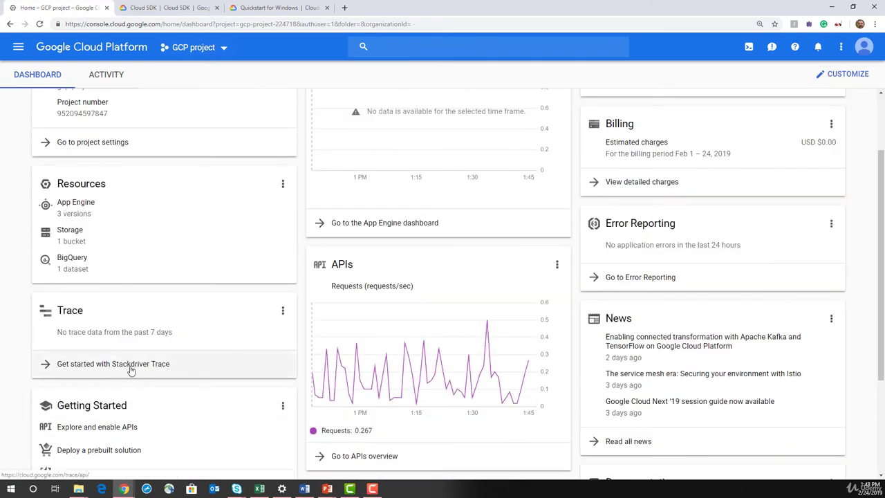
scroll(150, 390, "down", 1)
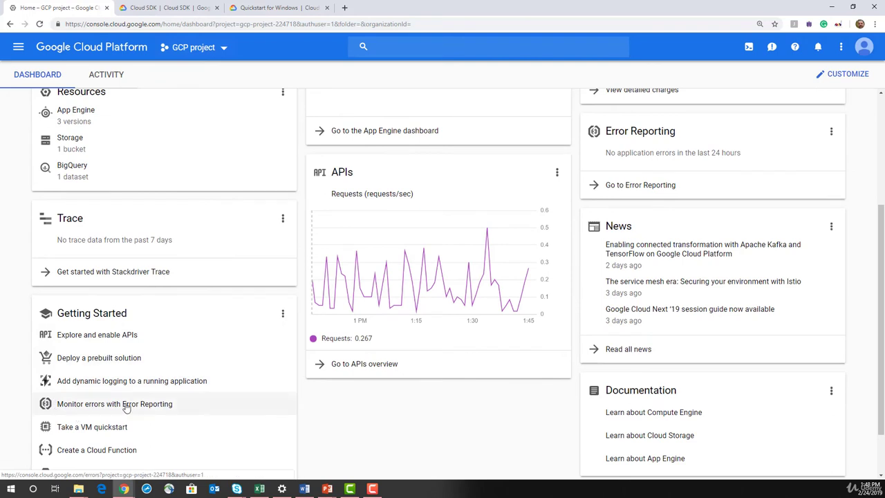
scroll(132, 374, "down", 1)
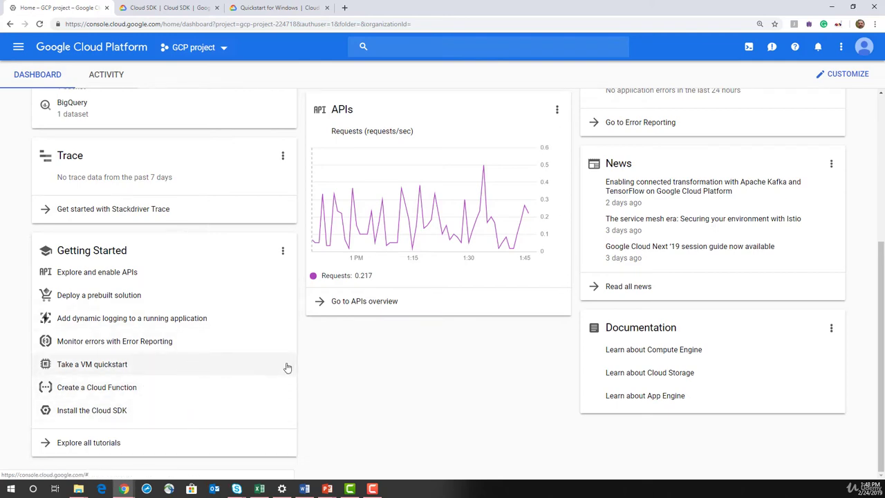
scroll(373, 383, "up", 3)
scroll(435, 405, "down", 2)
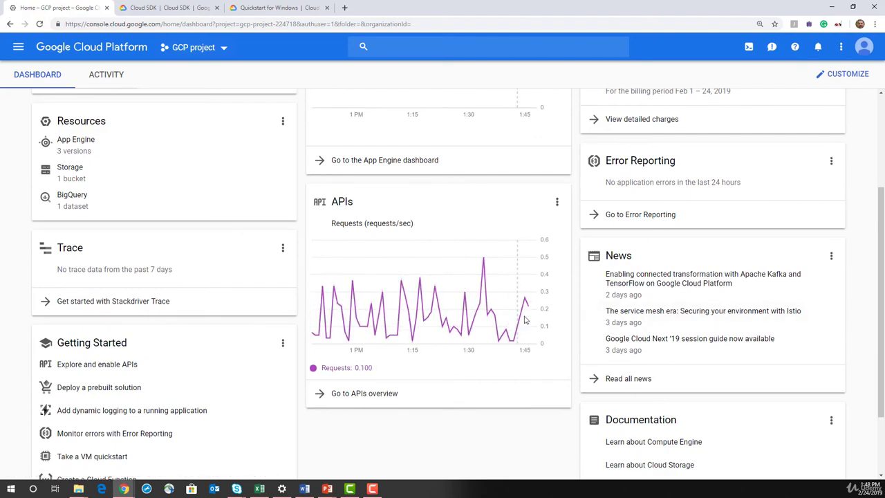
scroll(524, 319, "up", 2)
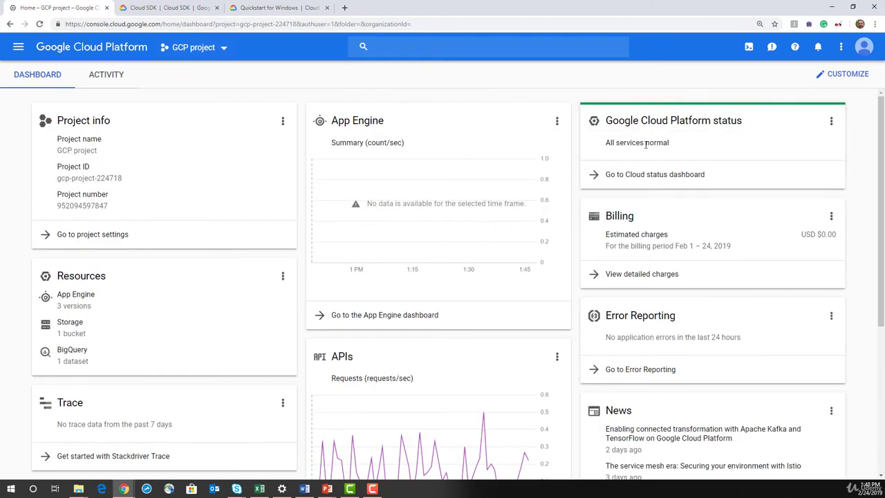
Step: Open the Cloud status dashboard from the platform status card in a separate tab and review the status of the listed services
left_click_drag(607, 142, 683, 144)
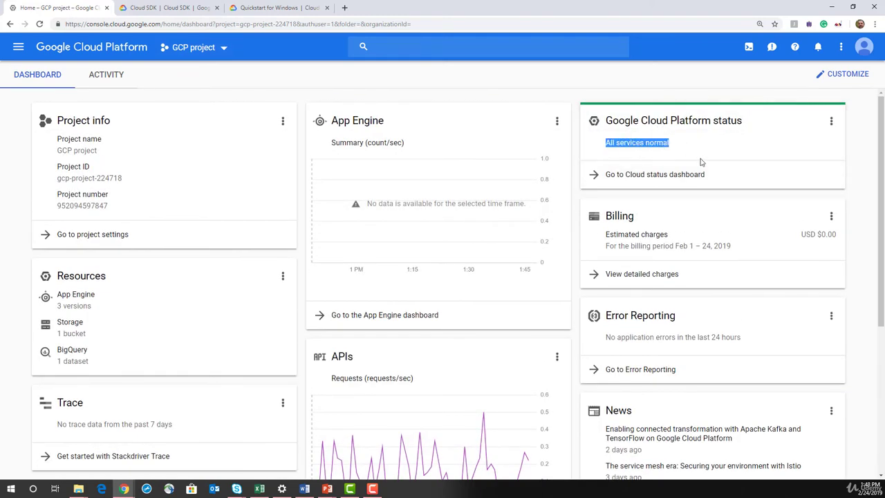
right_click(652, 177)
left_click(692, 184)
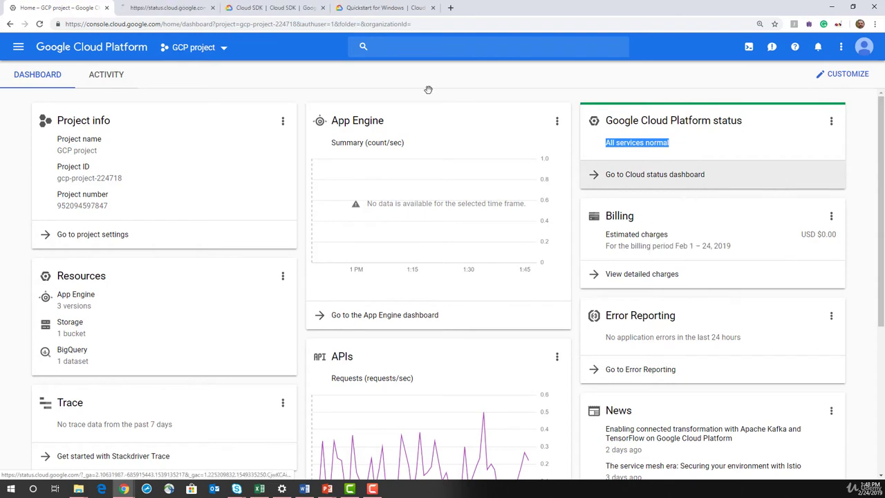
key("ctrl+Tab")
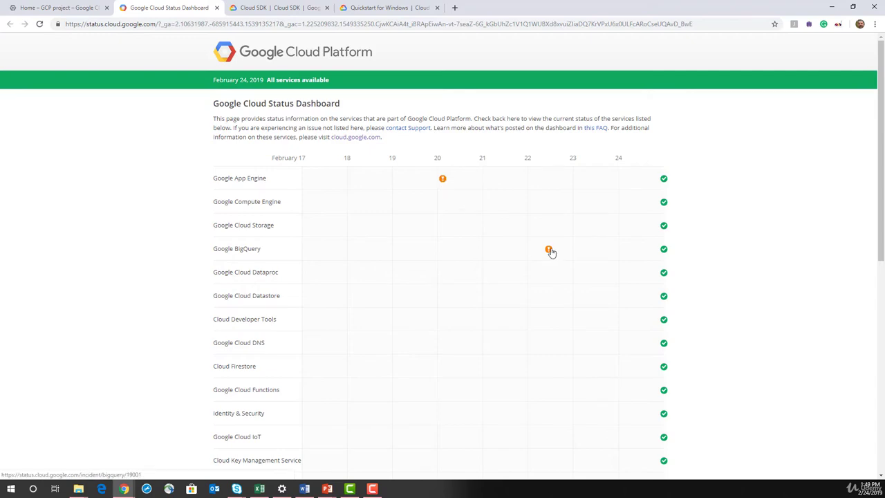
scroll(551, 286, "down", 4)
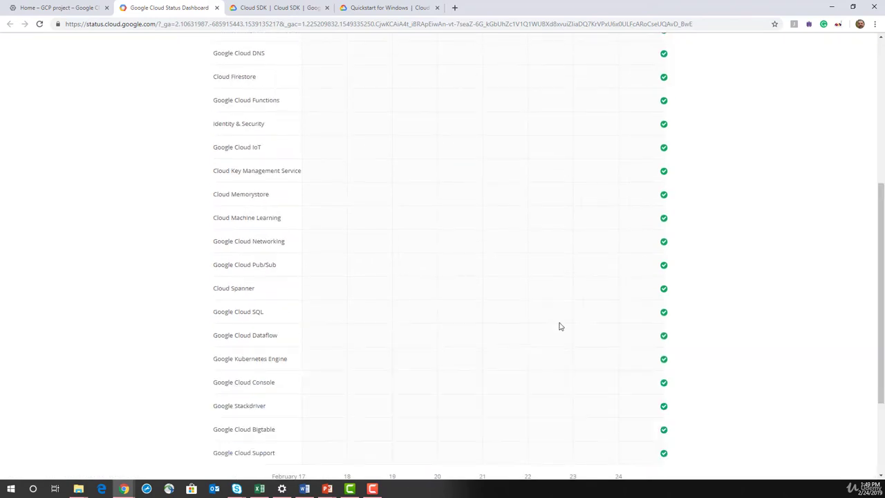
scroll(553, 311, "up", 4)
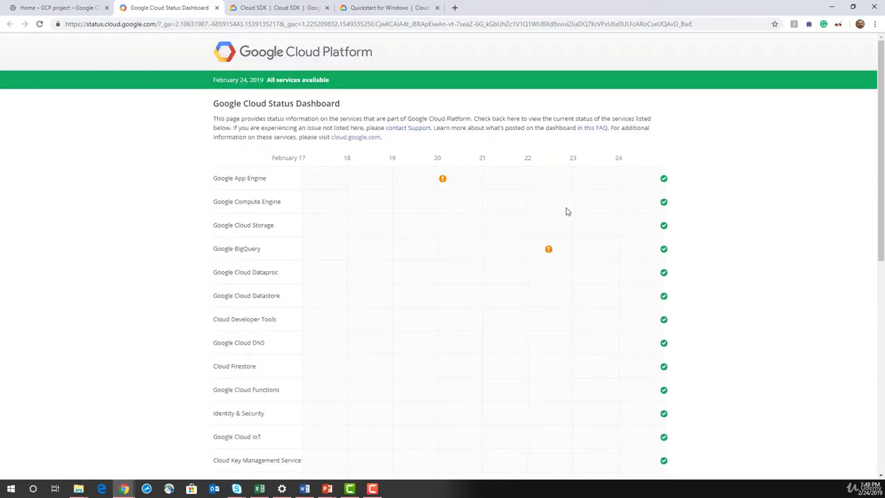
scroll(594, 422, "down", 4)
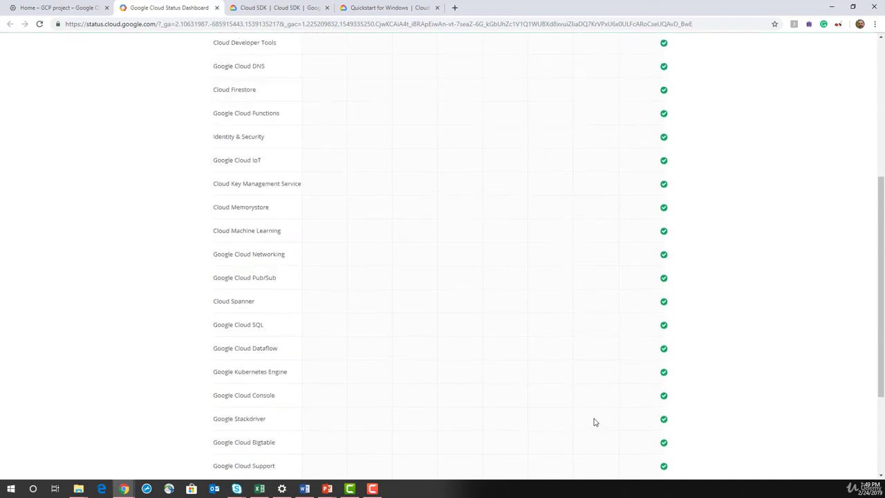
Step: Return to the GCP project dashboard and look over the Error Reporting, News and Documentation cards
left_click(65, 8)
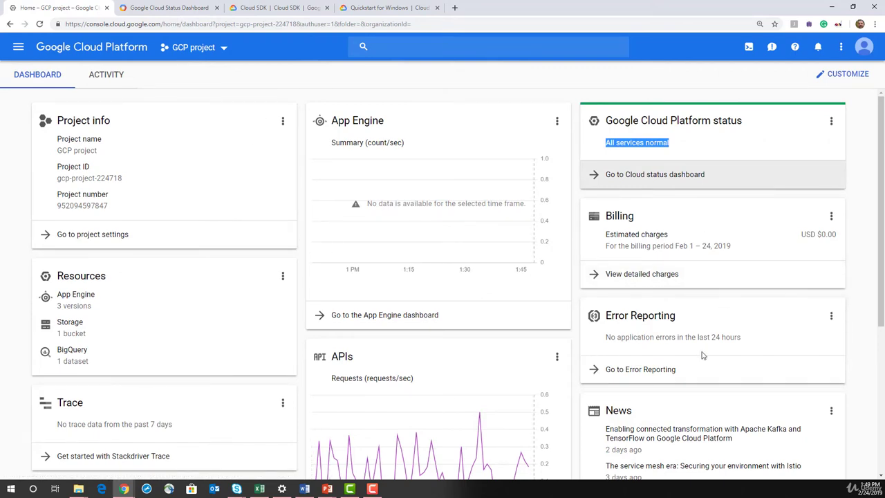
scroll(702, 355, "down", 2)
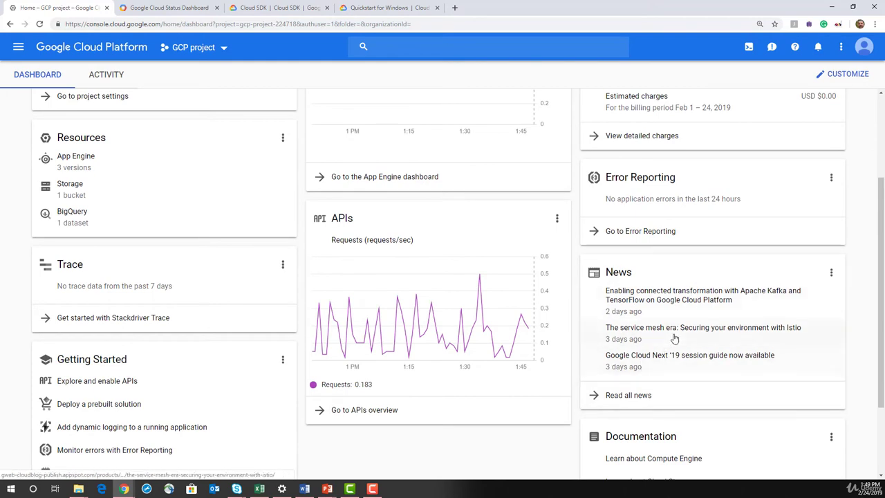
scroll(672, 413, "down", 2)
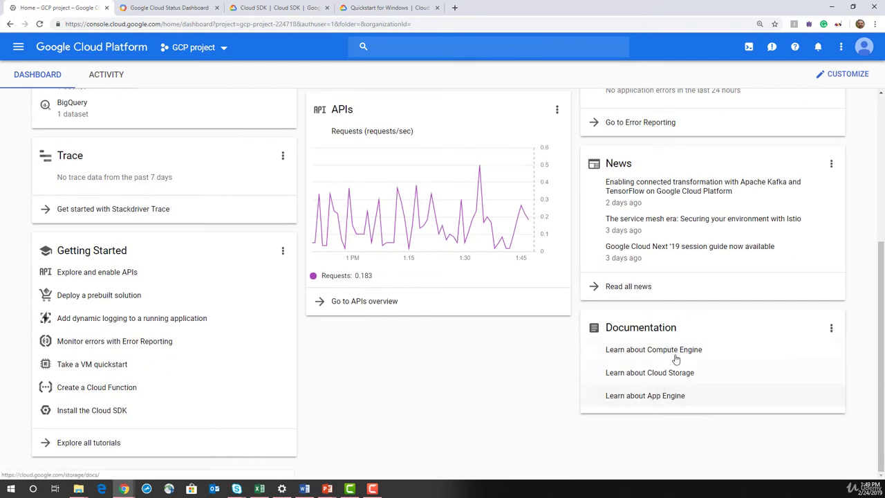
Step: Open the VM instances page of Compute Engine
left_click(19, 48)
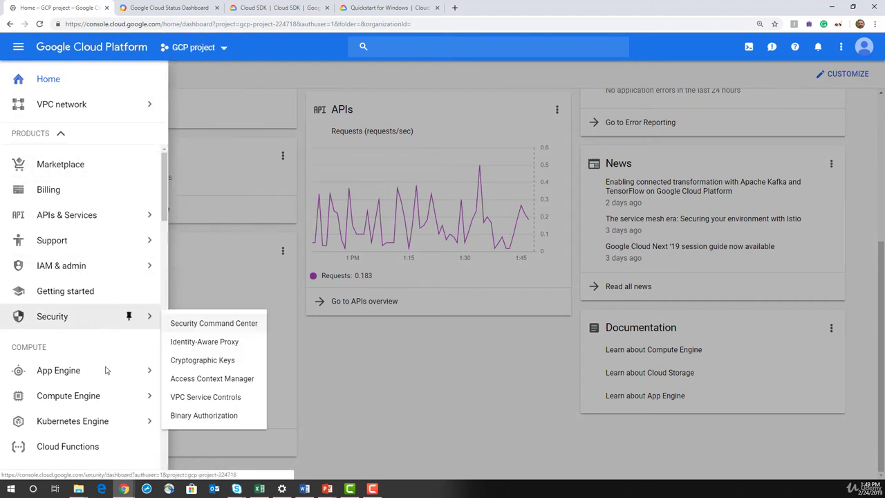
mouse_move(104, 398)
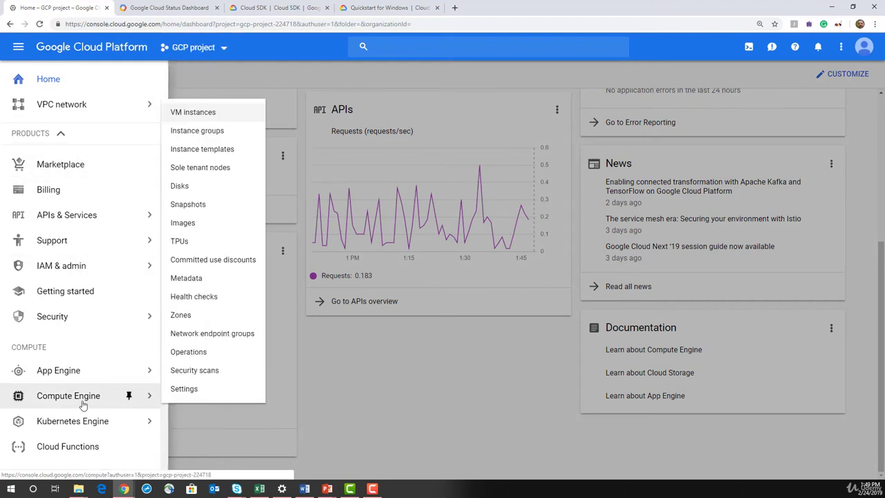
left_click(195, 112)
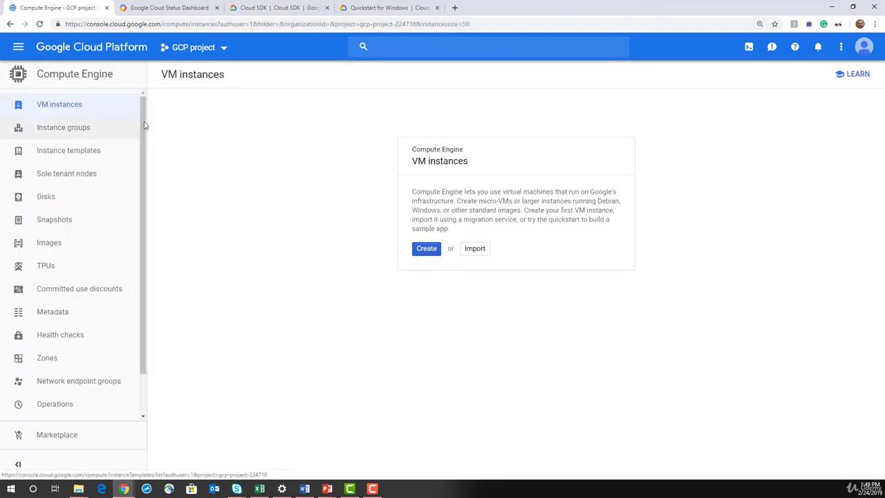
Step: Open the Billing overview, and look through the console's list of products
left_click(18, 46)
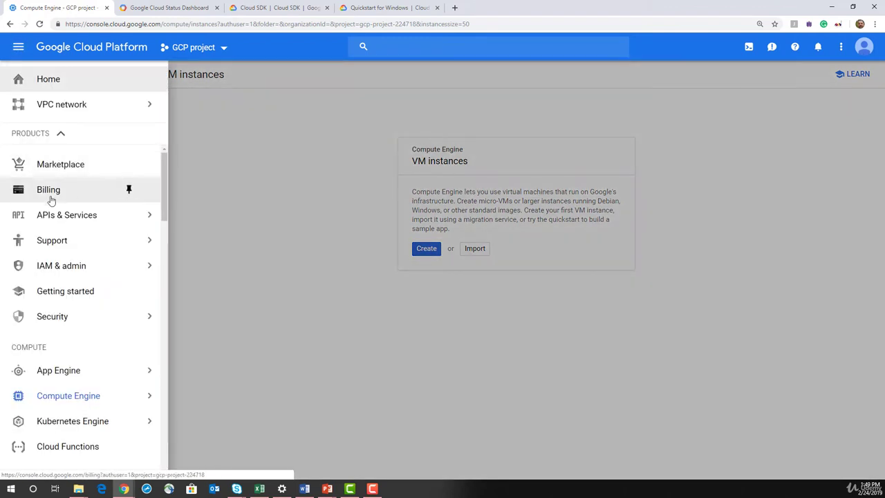
left_click(77, 199)
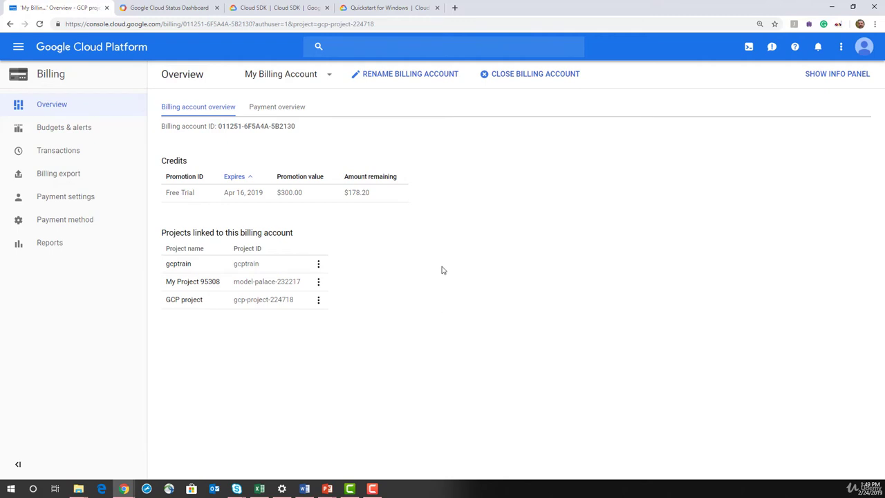
left_click(18, 47)
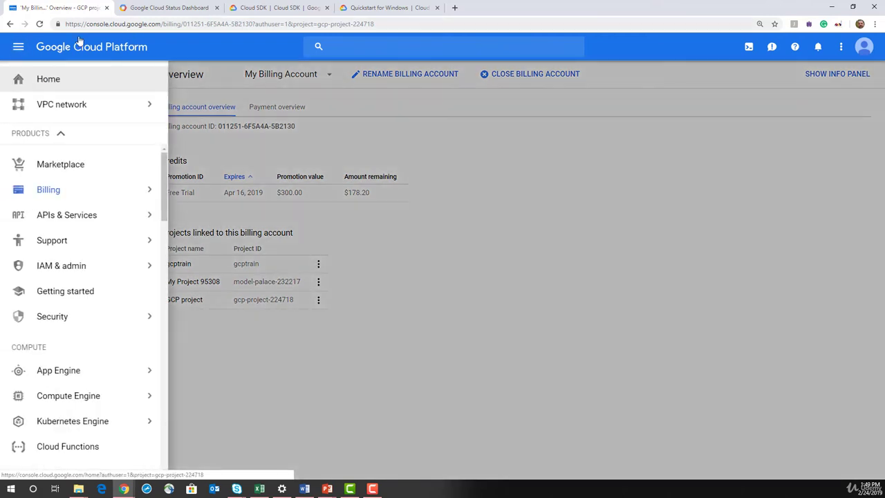
left_click_drag(164, 200, 205, 210)
left_click(204, 209)
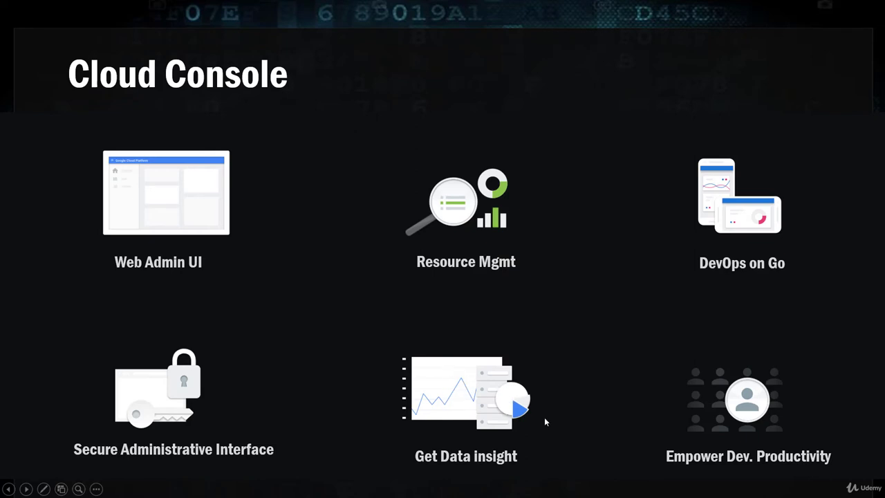
left_click(657, 454)
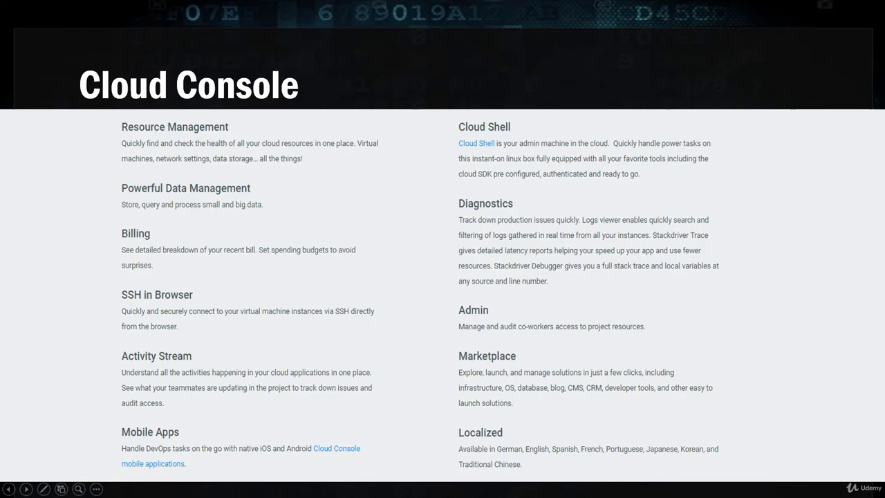
left_click(363, 389)
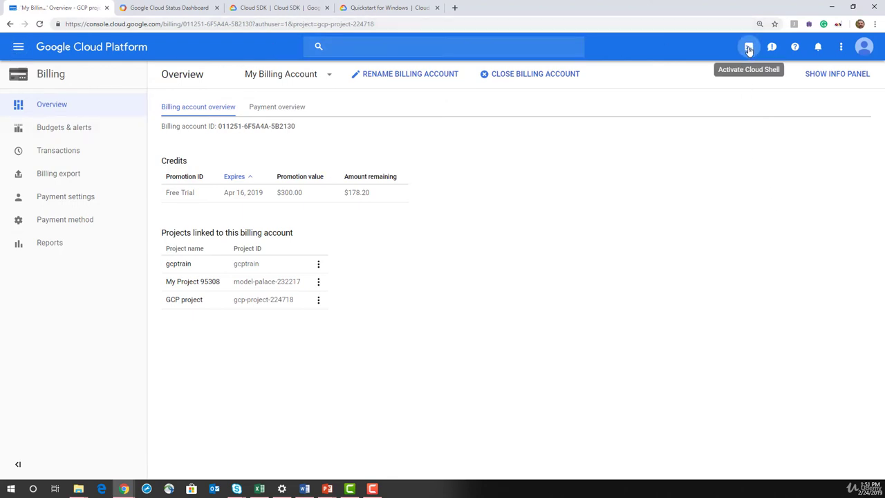
Step: Activate Cloud Shell and enlarge its terminal pane to about half the height of the page
left_click(749, 47)
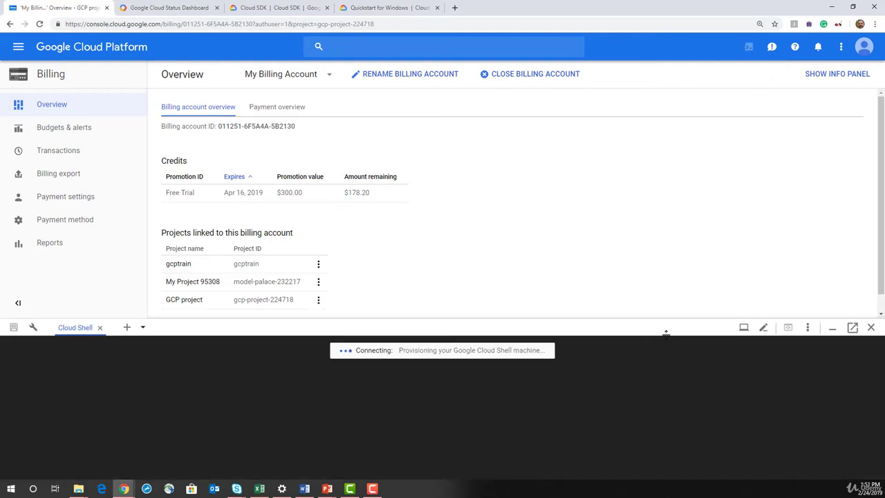
left_click_drag(666, 342, 652, 239)
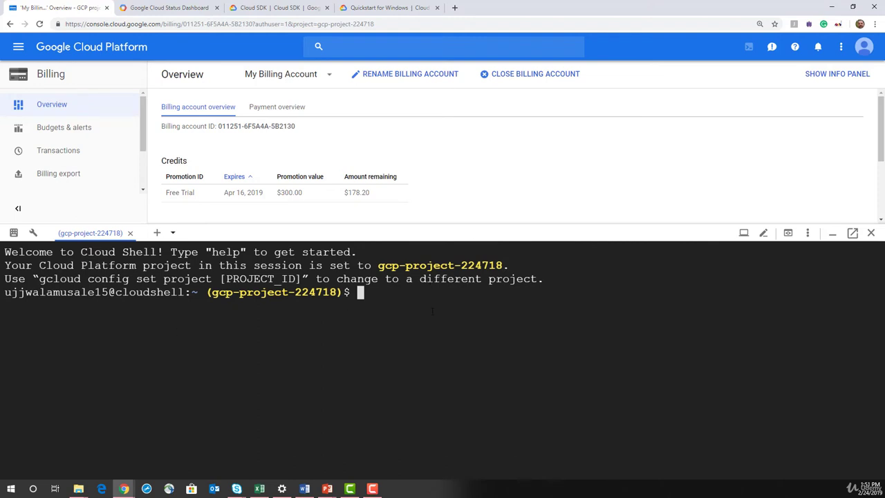
Step: Run gcloud without arguments in Cloud Shell and page through its available commands
type("gcloud")
key("Return")
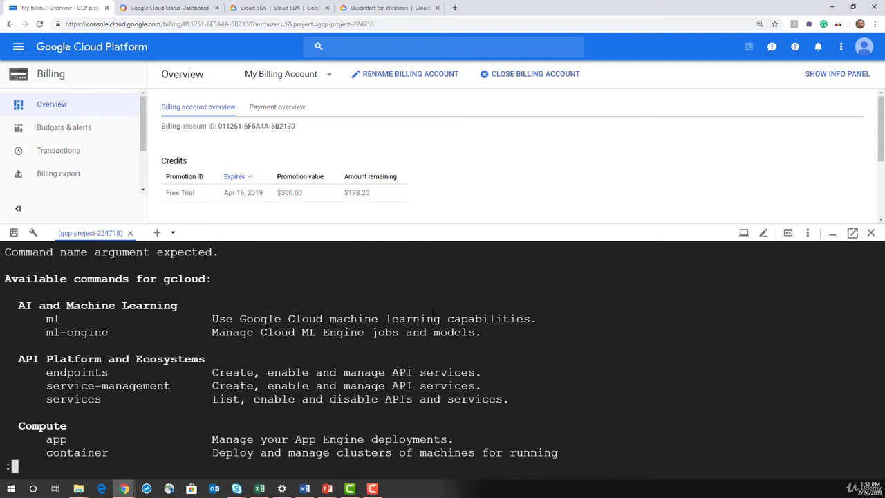
key("Return")
key("Return")
key("Return")
key("Return")
key("Return")
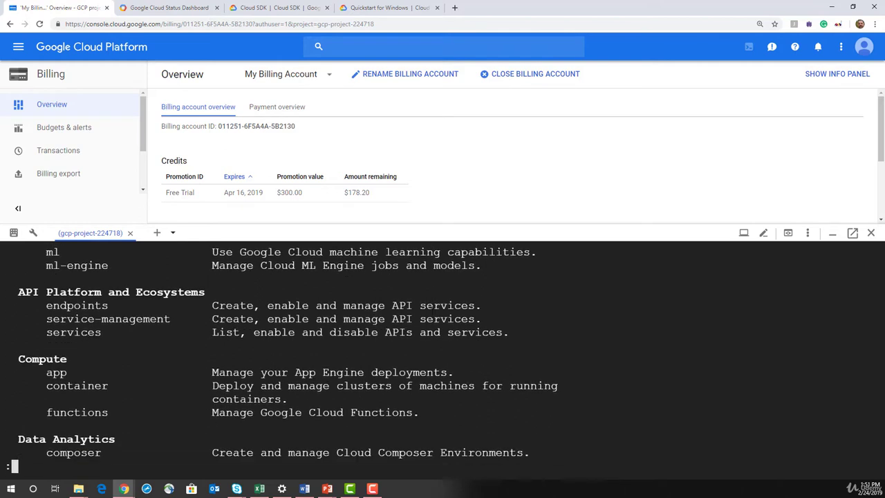
Step: Quit the gcloud command listing and run bq without arguments to show the BigQuery tool's help
type("qbg")
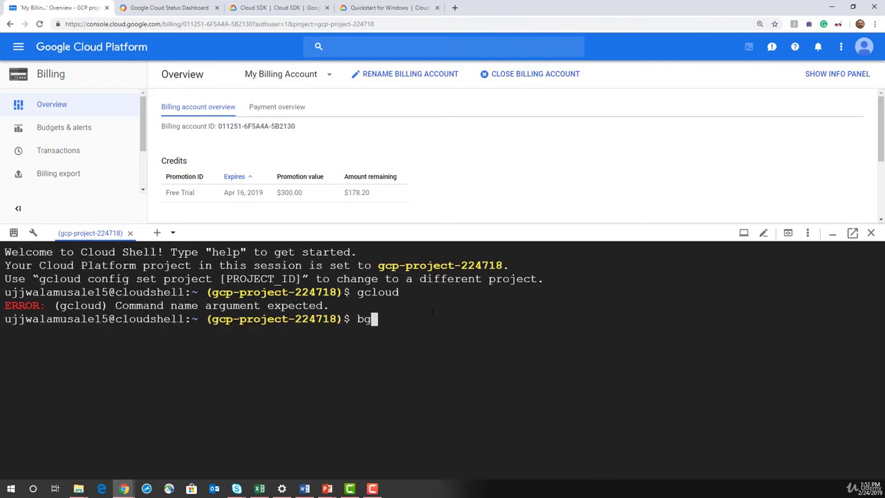
key("Return")
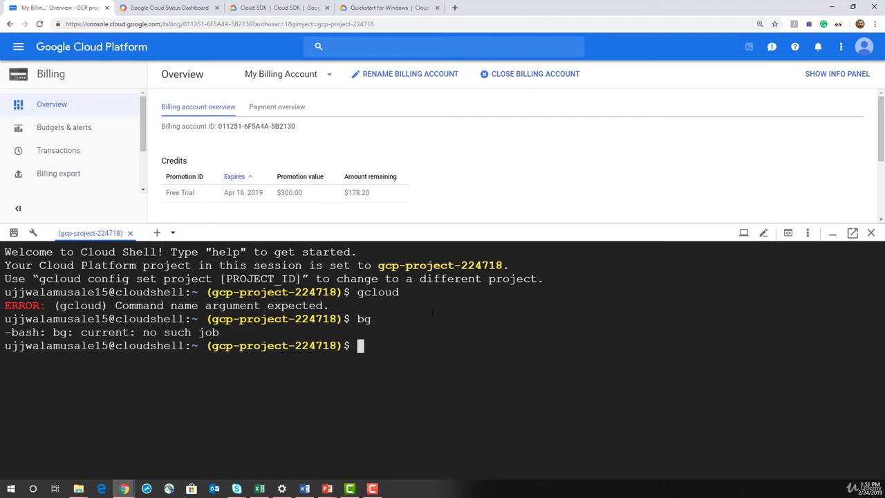
type("bq")
key("Return")
Step: Run gsutil without arguments and examine its commands and help topics in a further enlarged terminal pane
type("gsutil")
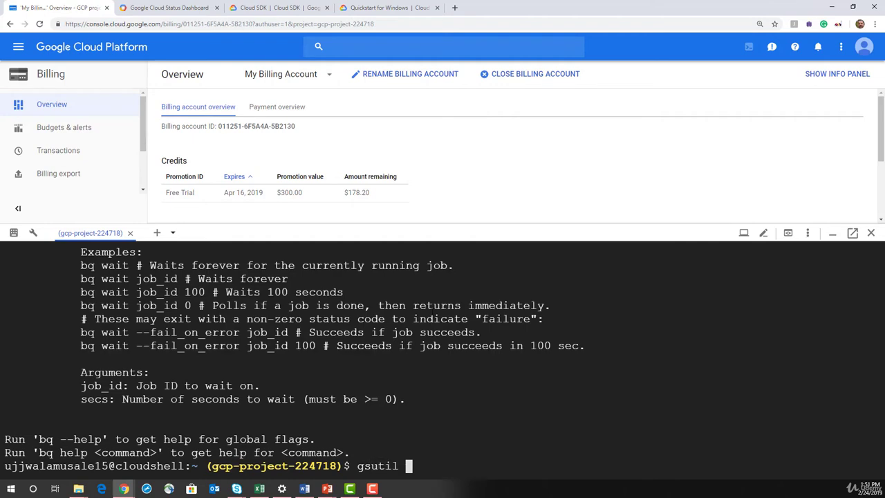
key("Return")
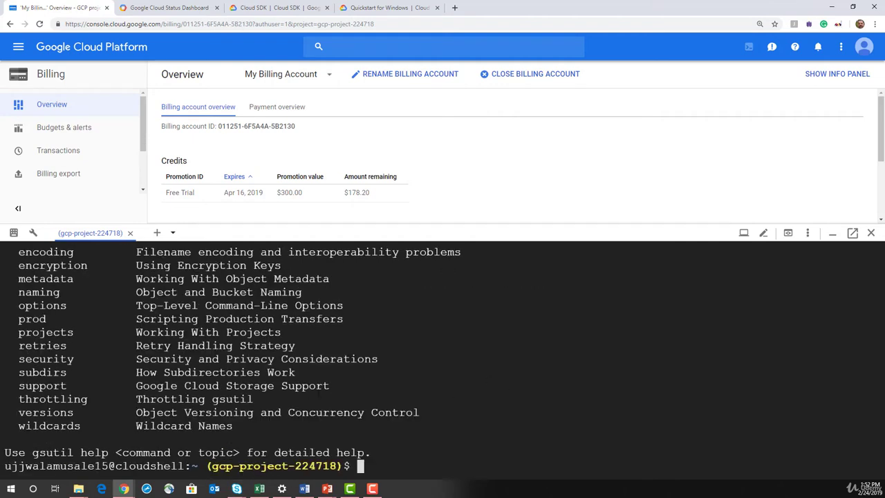
scroll(442, 356, "up", 6)
scroll(430, 425, "down", 6)
left_click_drag(419, 226, 413, 122)
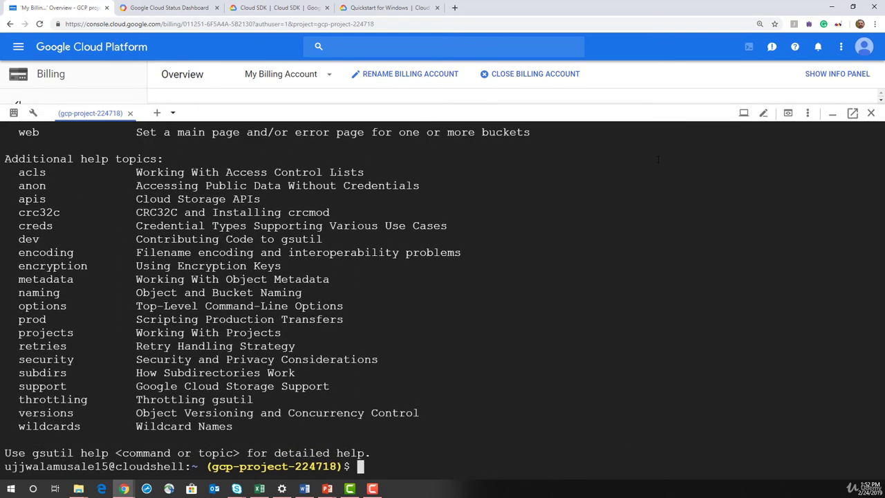
scroll(393, 343, "up", 15)
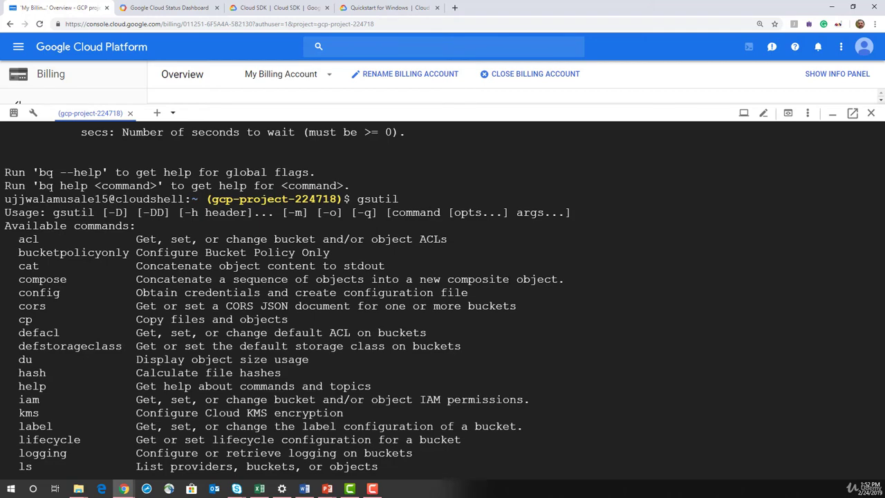
scroll(504, 284, "down", 15)
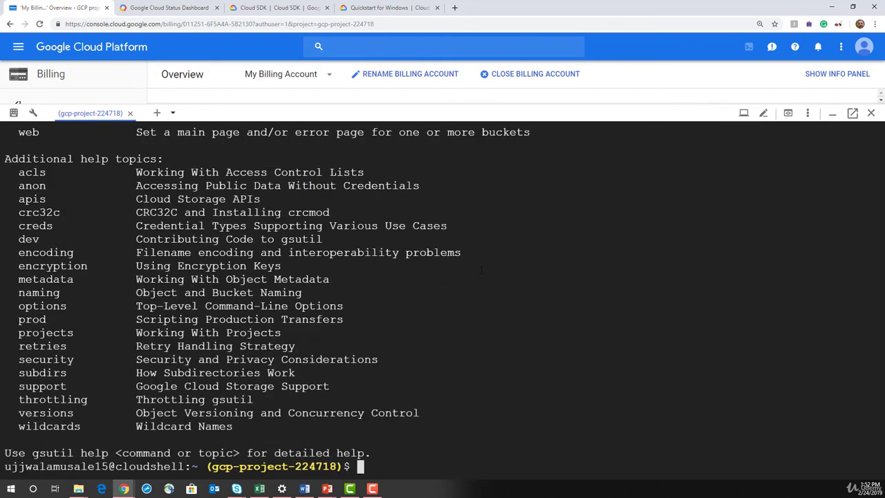
Step: Open the Cloud Shell session in its own browser tab
left_click(852, 113)
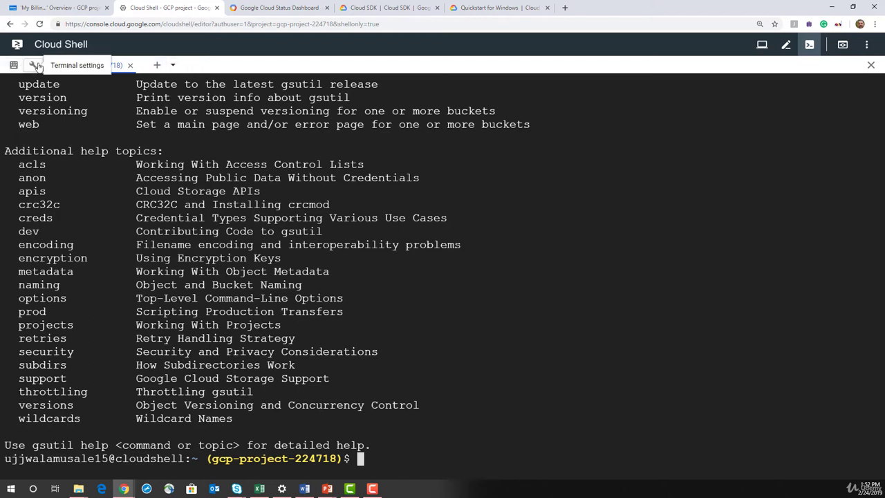
Step: Switch the Cloud Shell terminal's color theme to Light
left_click(34, 66)
mouse_move(60, 109)
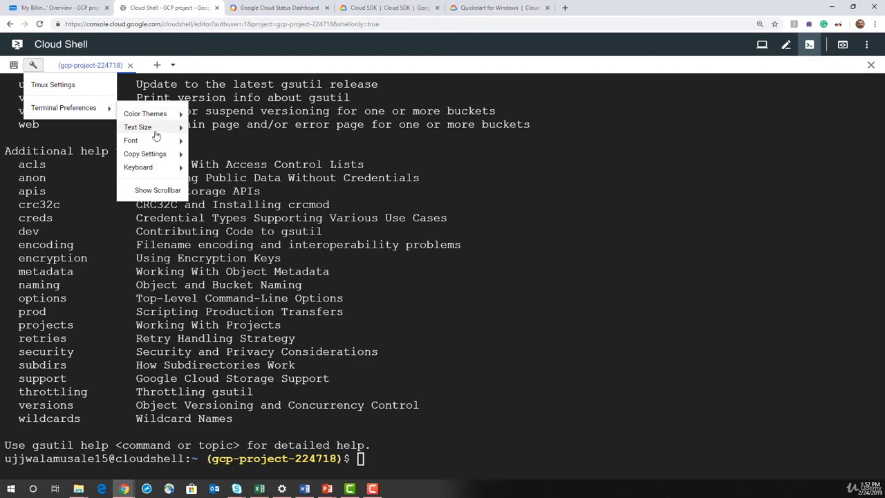
mouse_move(163, 116)
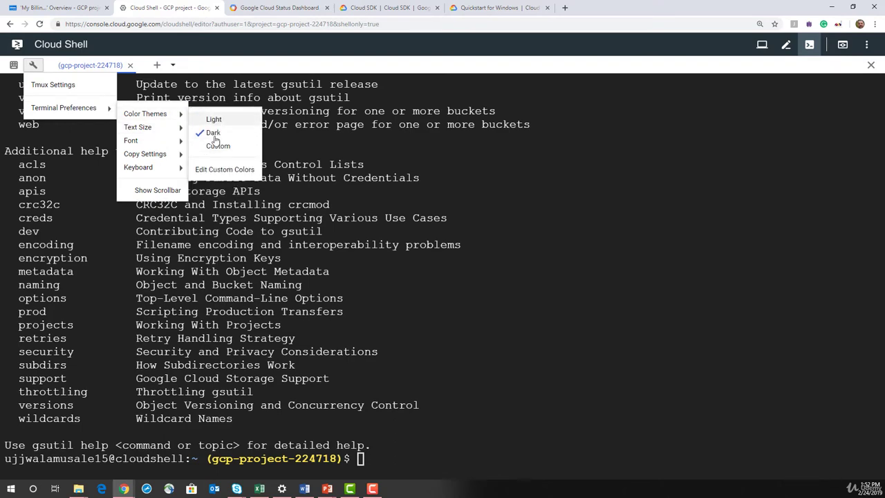
left_click(214, 119)
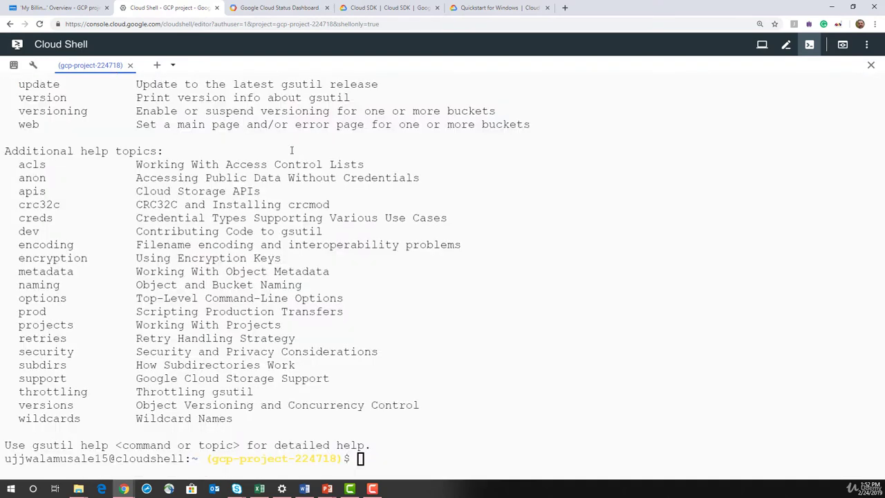
Step: Restore the Dark color theme in the Cloud Shell terminal preferences
left_click(33, 65)
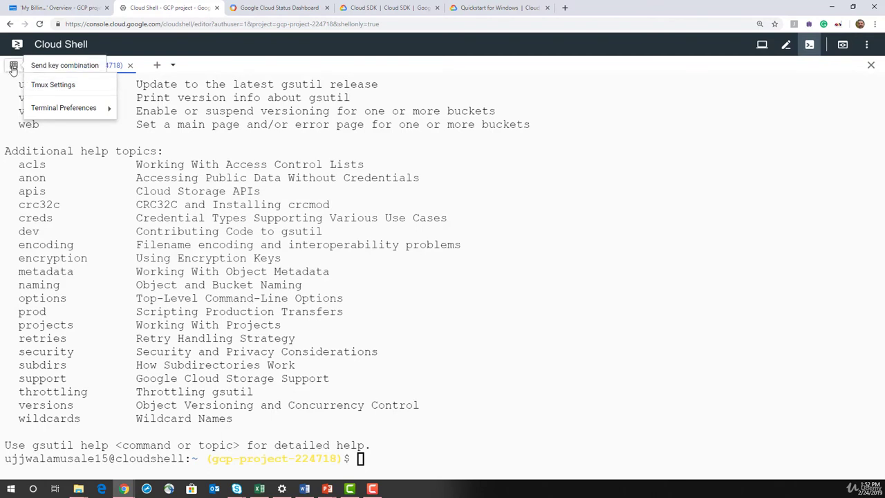
left_click(13, 66)
left_click(33, 66)
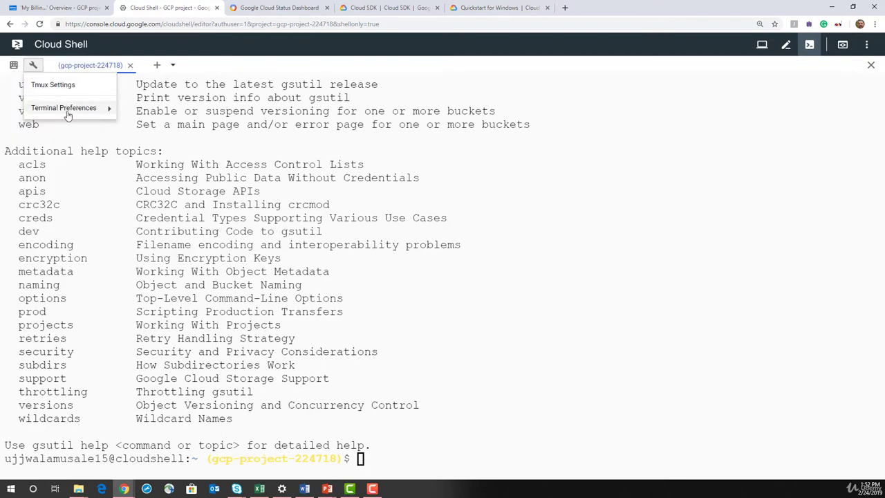
mouse_move(85, 119)
mouse_move(159, 114)
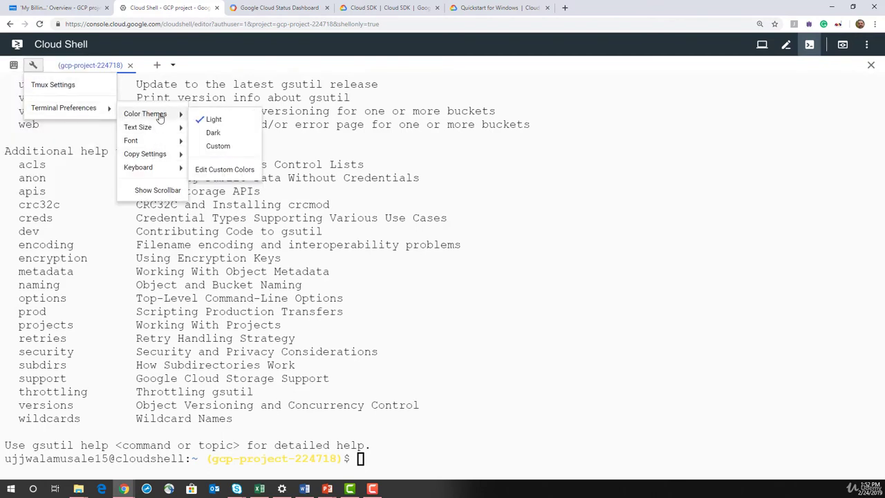
left_click(224, 135)
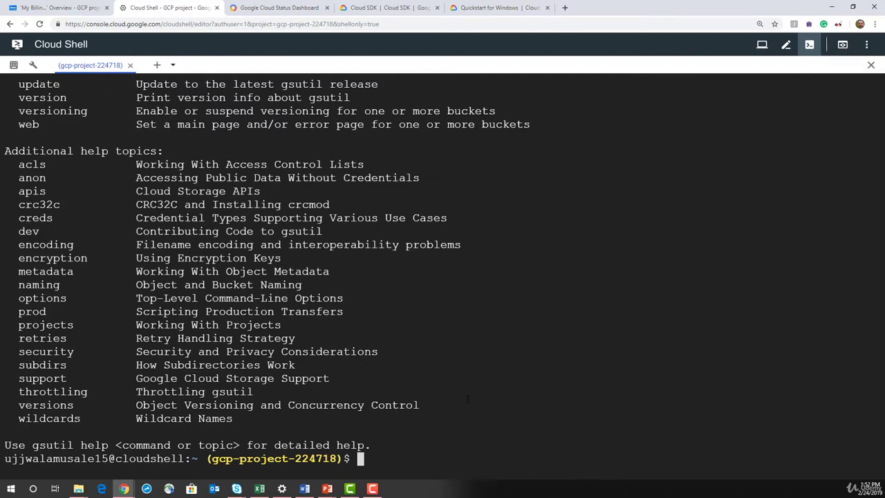
Step: List the files in the Cloud Shell home directory with ls, and discard the unfinished cd command
type("ls")
key("Return")
type("cd")
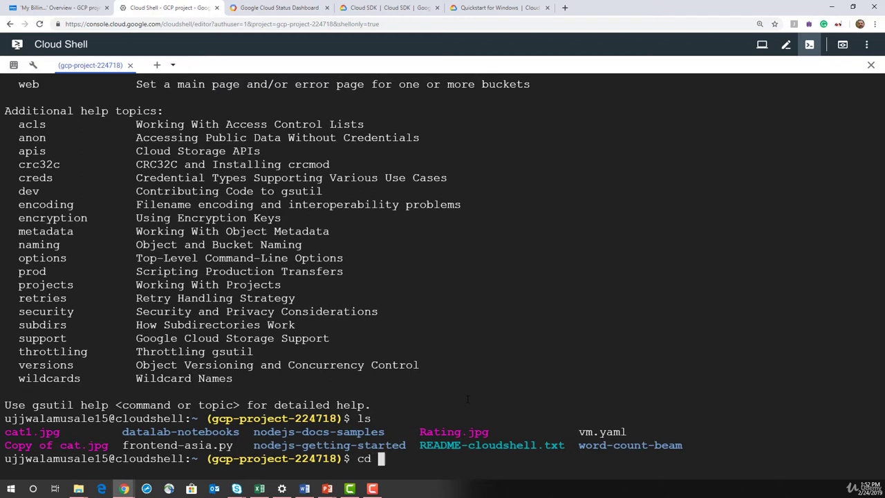
key("BackSpace")
key("BackSpace")
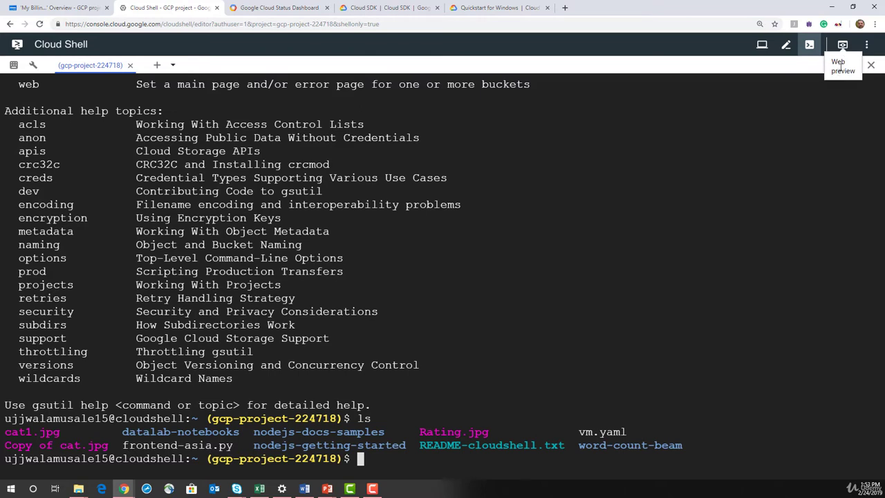
Step: Try Cloud Shell's web preview on port 8080, inspect the preview page's URL, and return to the Cloud Shell session
left_click(842, 45)
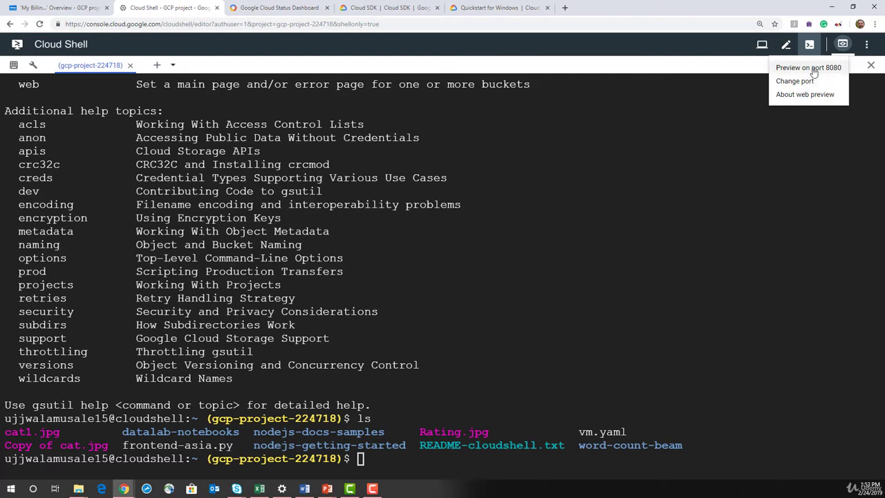
left_click(807, 69)
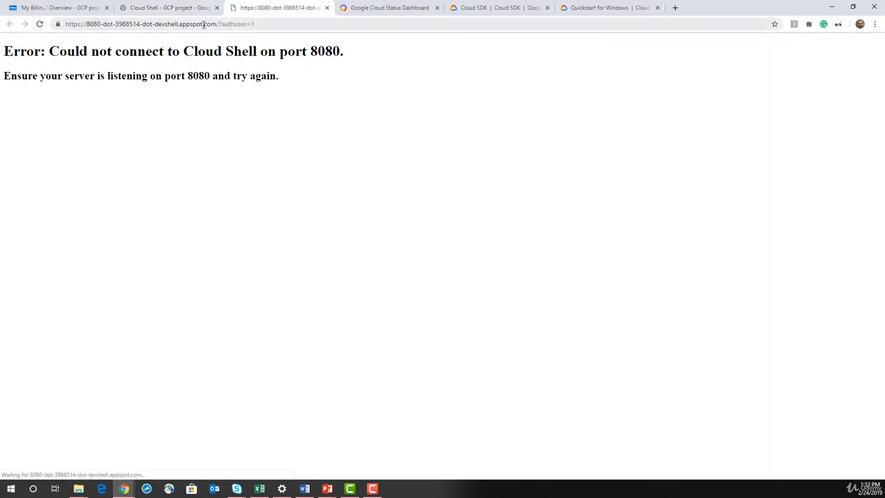
left_click_drag(84, 24, 279, 28)
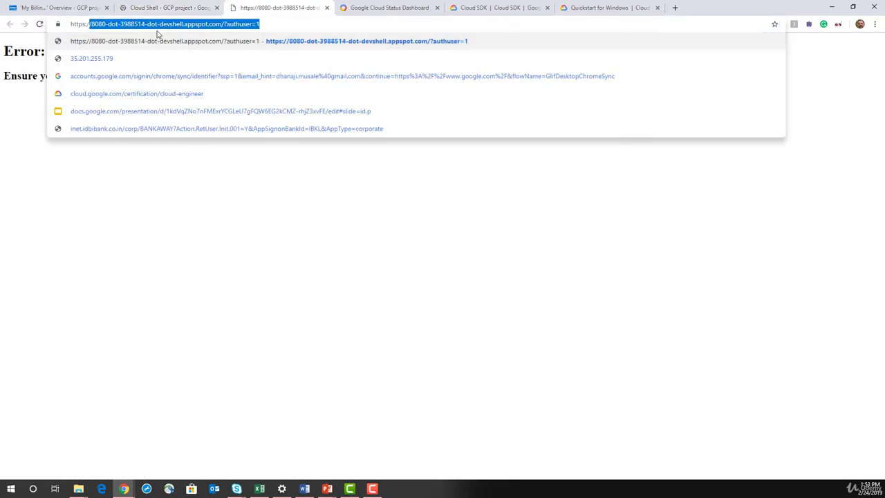
left_click(262, 210)
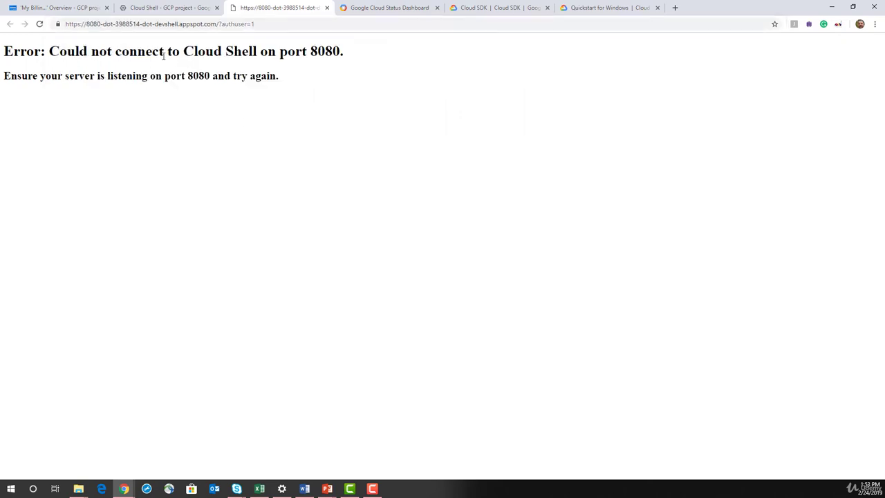
left_click(166, 8)
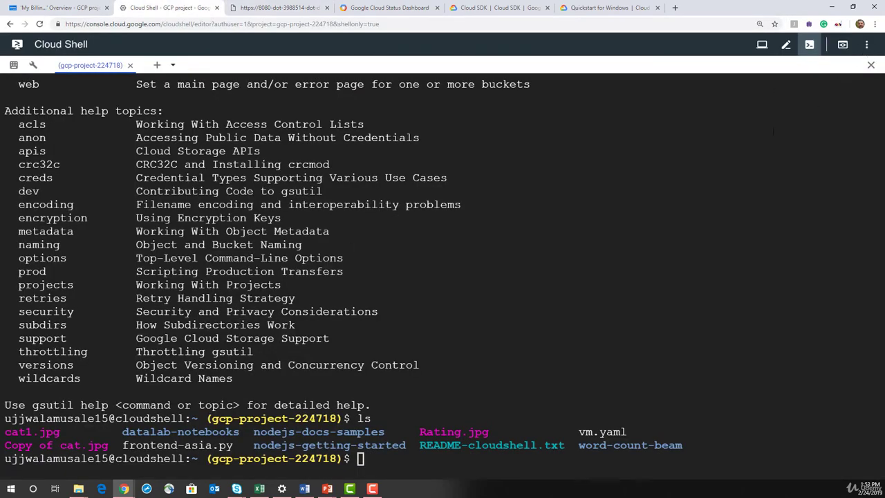
Step: Examine Cloud Shell's additional options for file transfer, restart, safe and boost modes, and usage
left_click(868, 46)
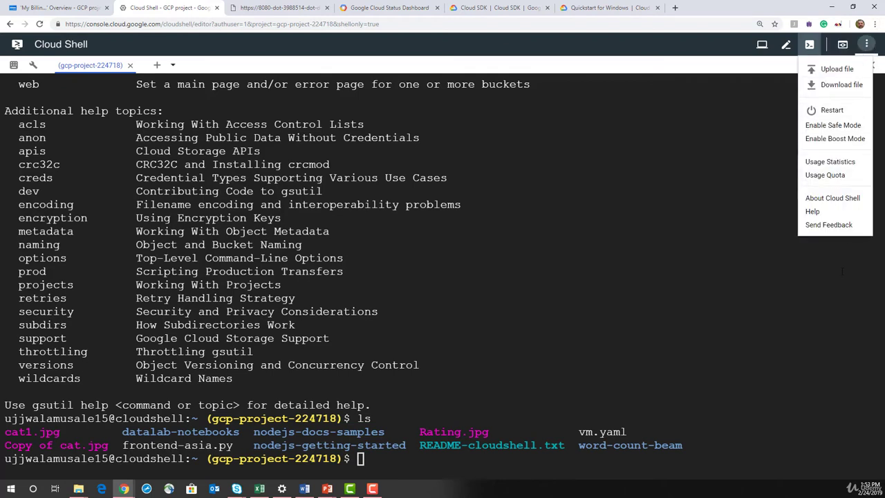
left_click(833, 313)
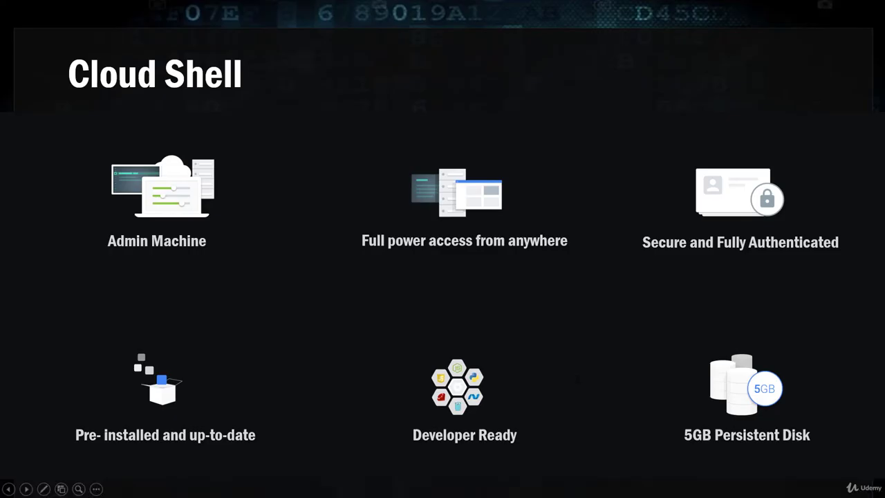
left_click(591, 333)
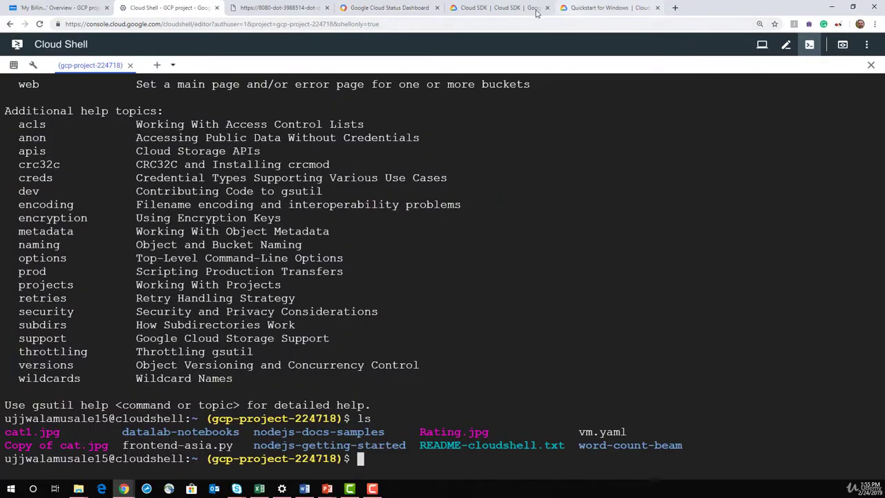
Step: Activate Cloud Shell from the Billing overview page and view its environment configuration in a separate browser tab
left_click(59, 8)
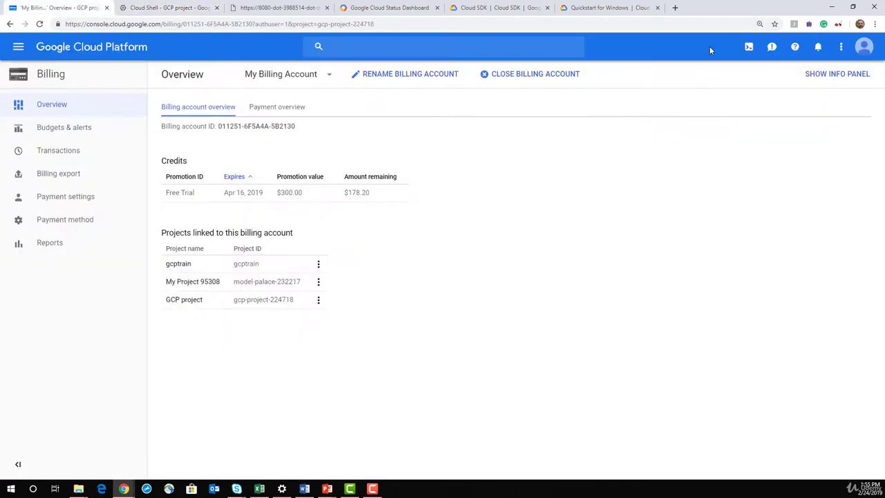
left_click(749, 46)
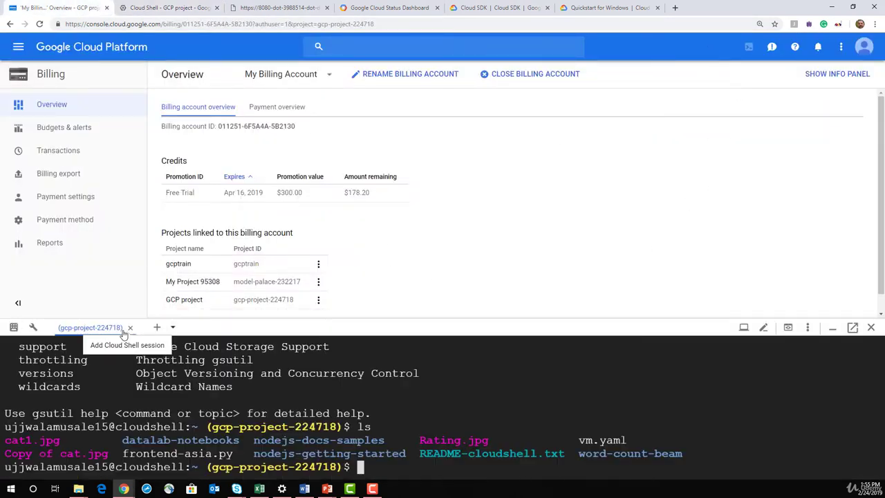
left_click(744, 327)
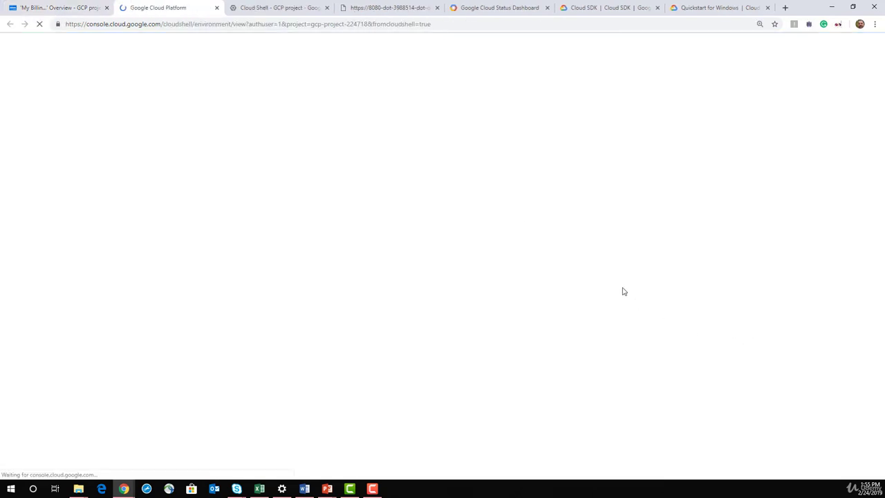
left_click(77, 10)
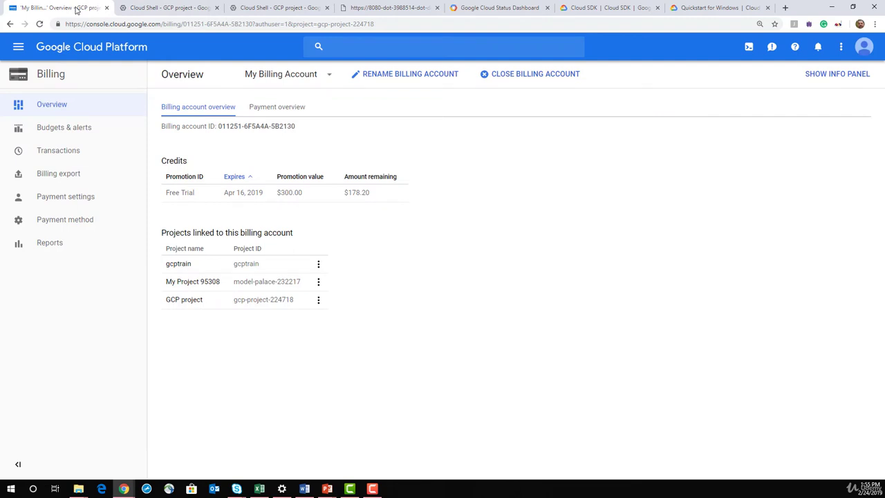
left_click(156, 8)
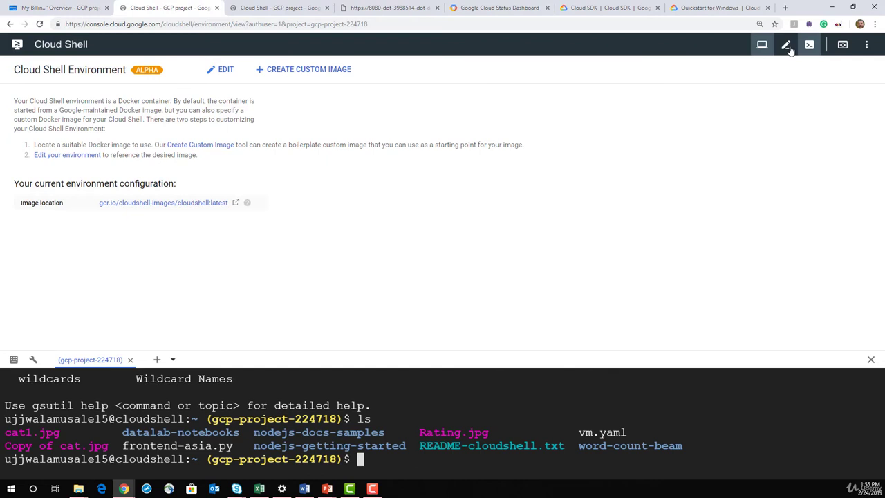
Step: Launch the Cloud Shell code editor and open app.js from nodejs-getting-started/1-hello-world
left_click(791, 51)
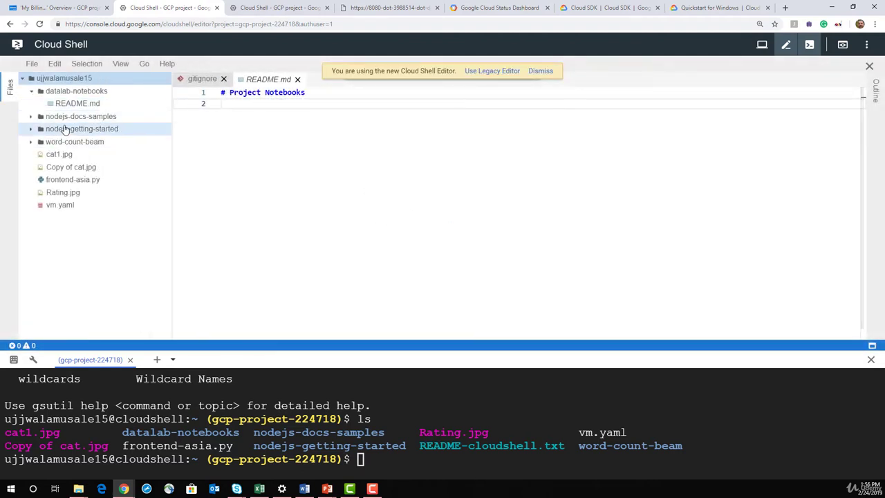
left_click(64, 130)
left_click(62, 142)
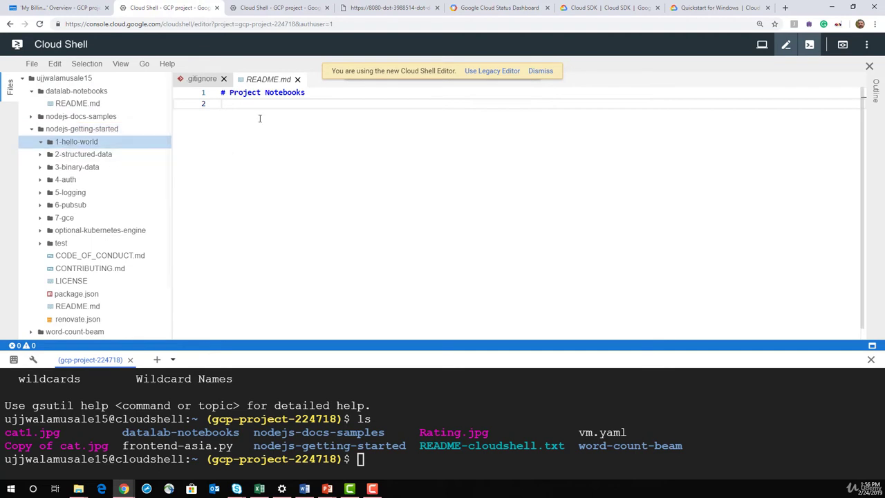
left_click(103, 167)
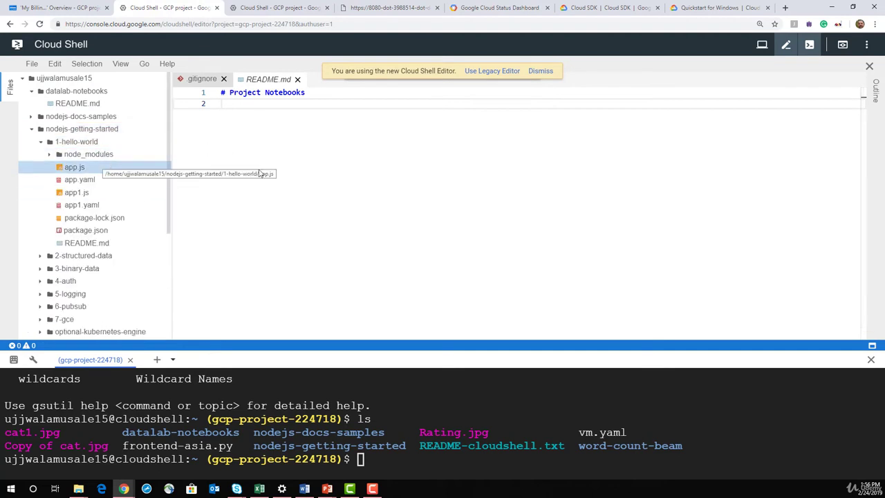
left_click(283, 191)
Step: Try editing app.js by entering asd after 'use strict'; on line 14, and erase it again
left_click(323, 235)
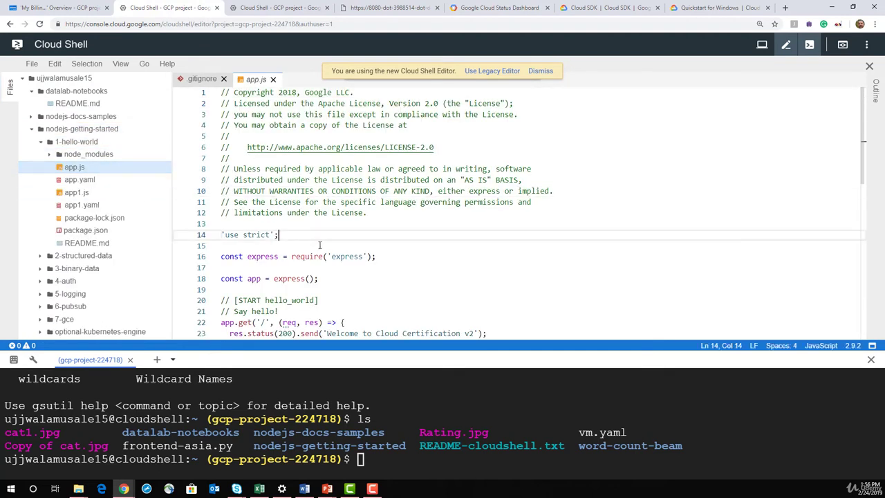
type("asd")
key("BackSpace")
key("BackSpace")
key("BackSpace")
Step: Save the app.js file in the Cloud Shell editor
left_click(35, 63)
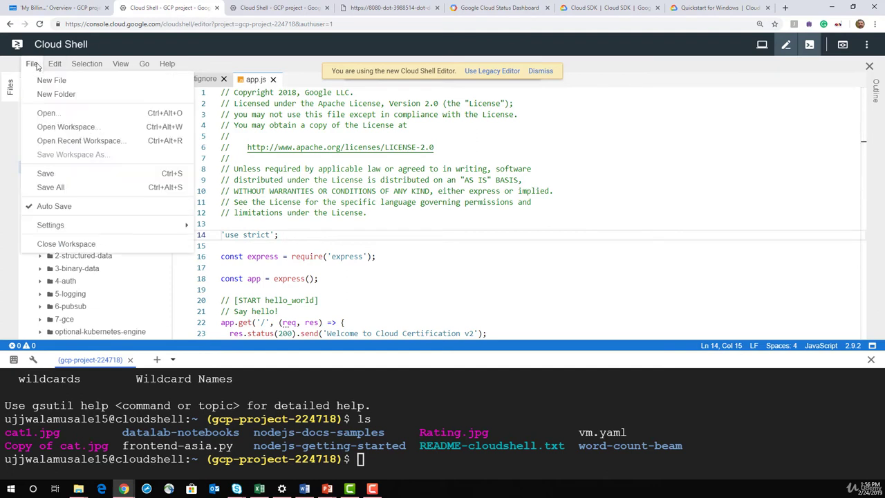
left_click(57, 172)
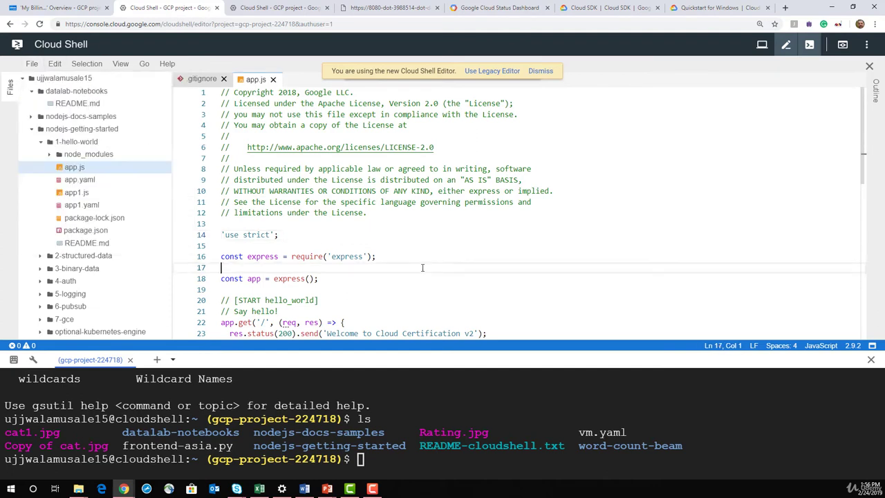
left_click(189, 267)
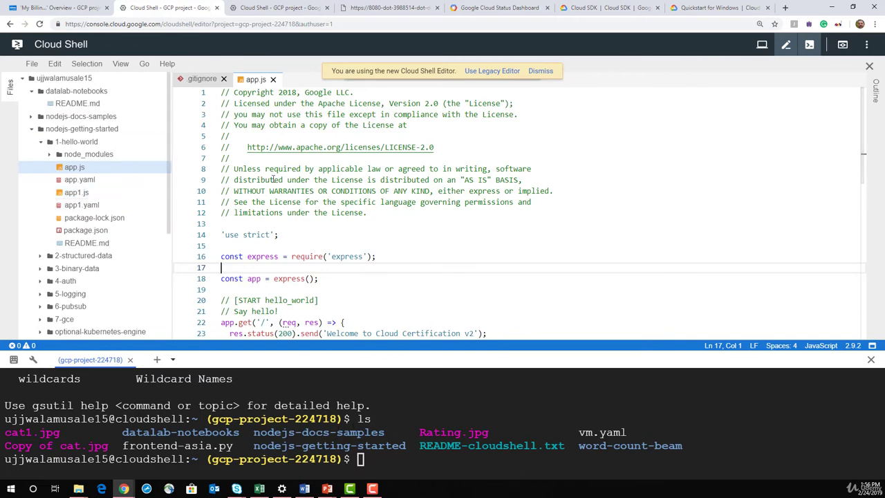
left_click(436, 374)
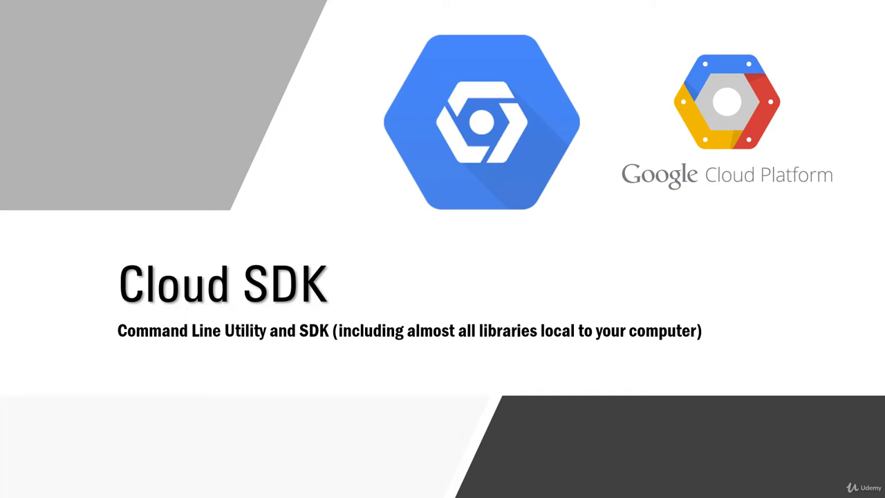
Step: Switch to the browser, view the Cloud SDK Quickstart for Windows page from its beginning, and highlight its URL
key("alt+Tab")
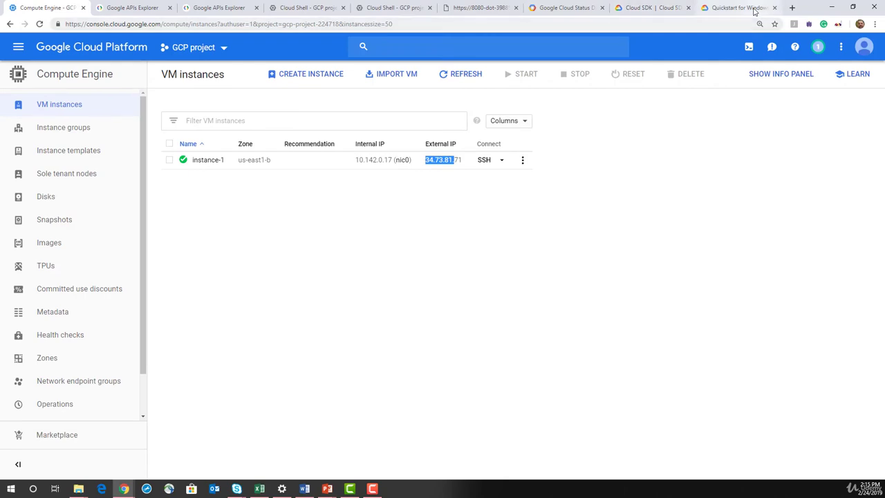
left_click(731, 8)
scroll(436, 340, "up", 15)
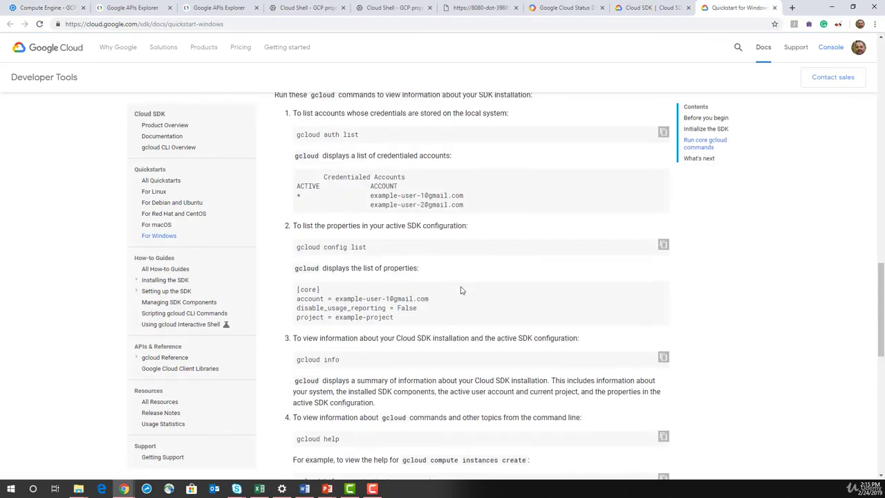
scroll(436, 340, "up", 5)
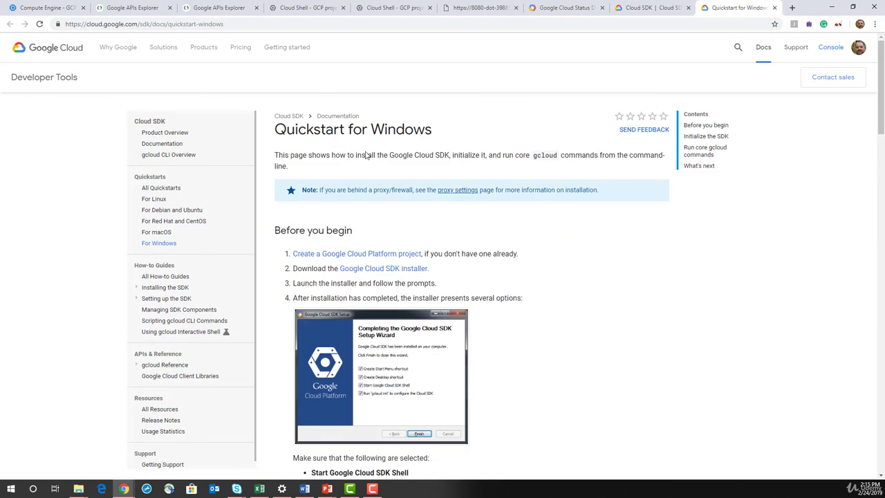
left_click(75, 23)
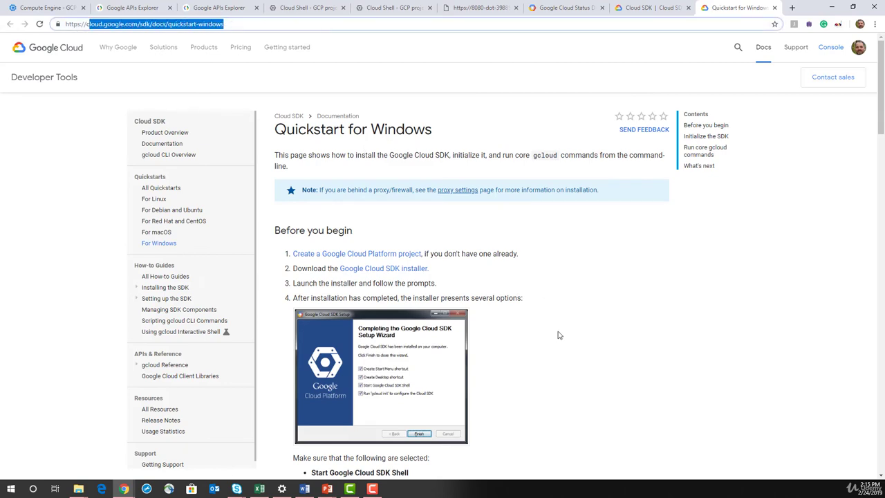
left_click(226, 24)
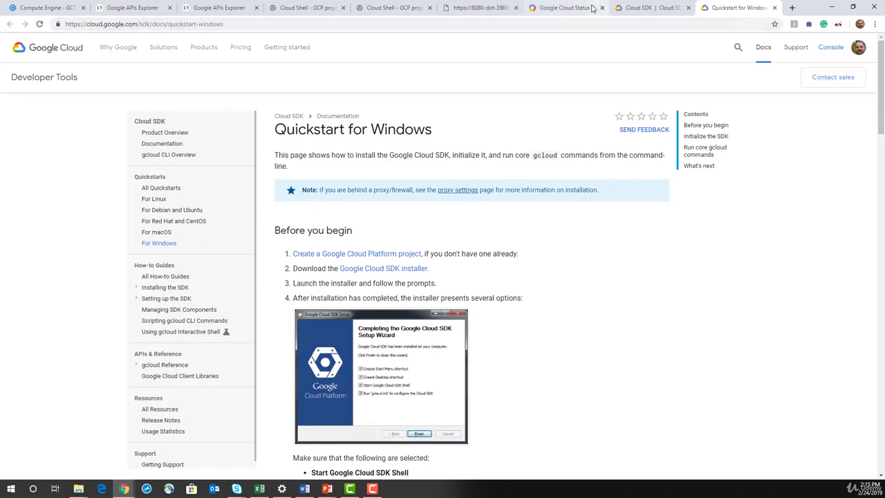
Step: Open the Windows install quickstart from the Cloud SDK product page and download the Google Cloud SDK installer
left_click(650, 8)
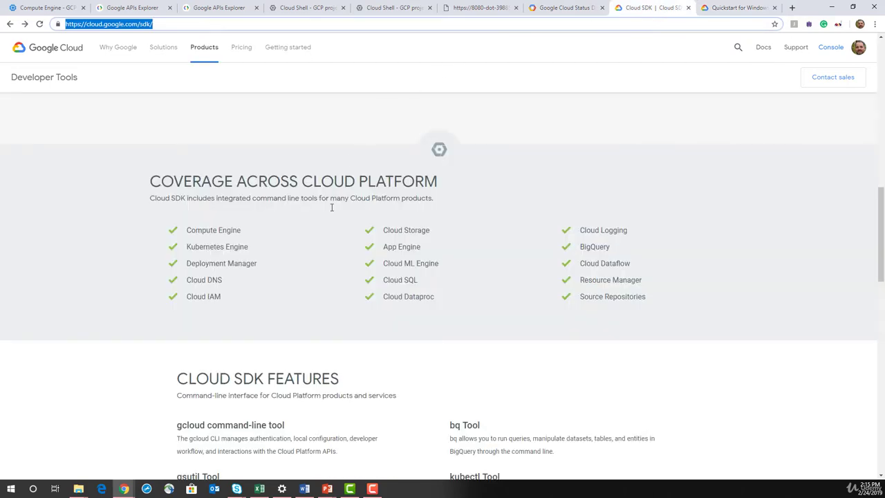
scroll(294, 179, "up", 4)
scroll(294, 180, "up", 5)
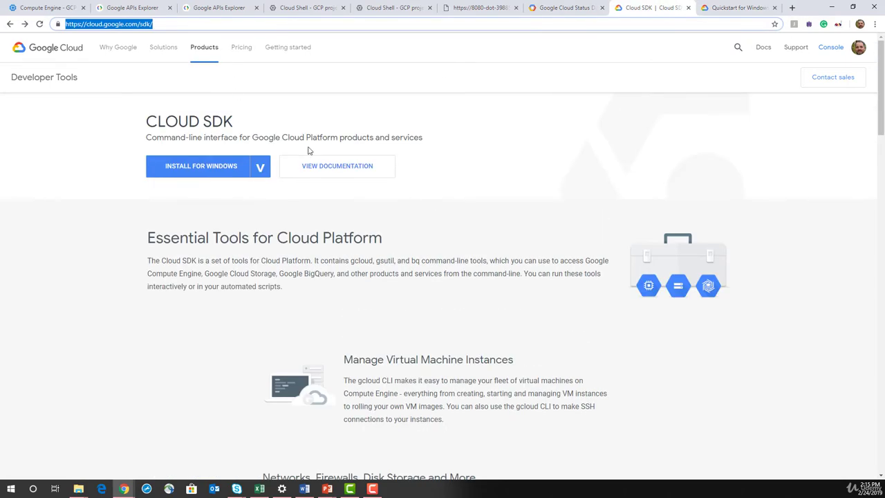
left_click(222, 172)
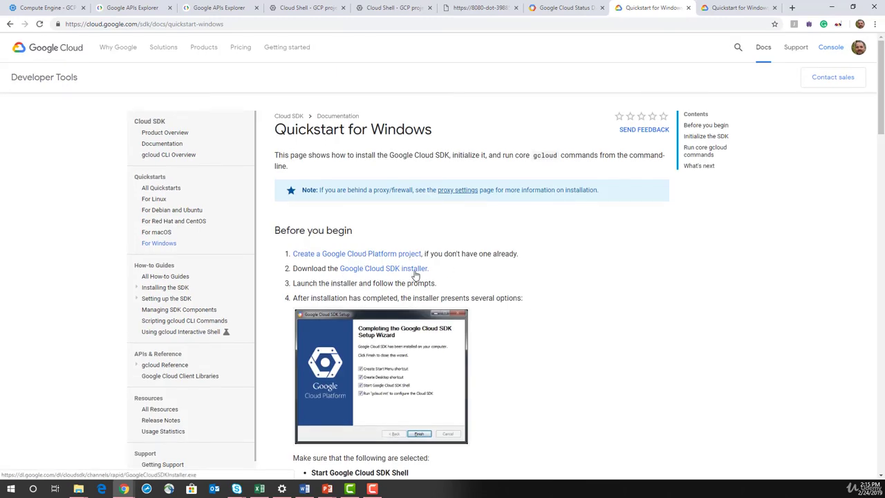
left_click(415, 270)
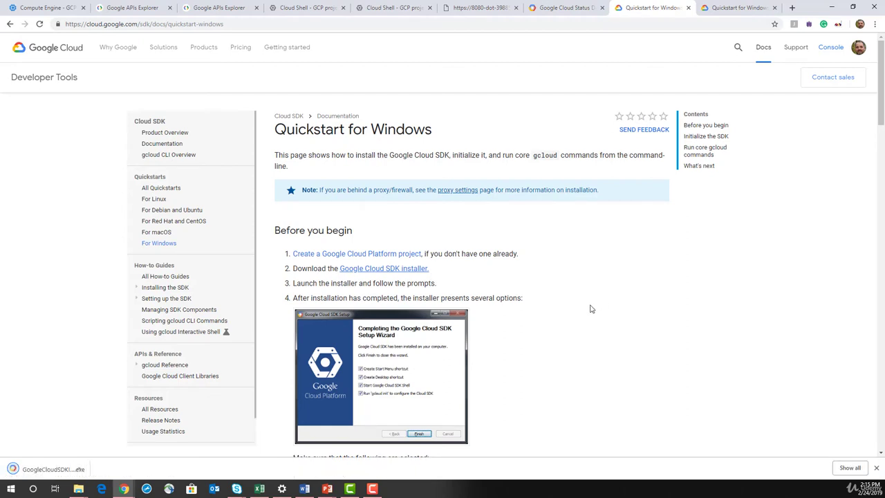
Step: Run the downloaded Google Cloud SDK installer for a single user, adding the Beta Commands component, and start the installation
left_click(75, 470)
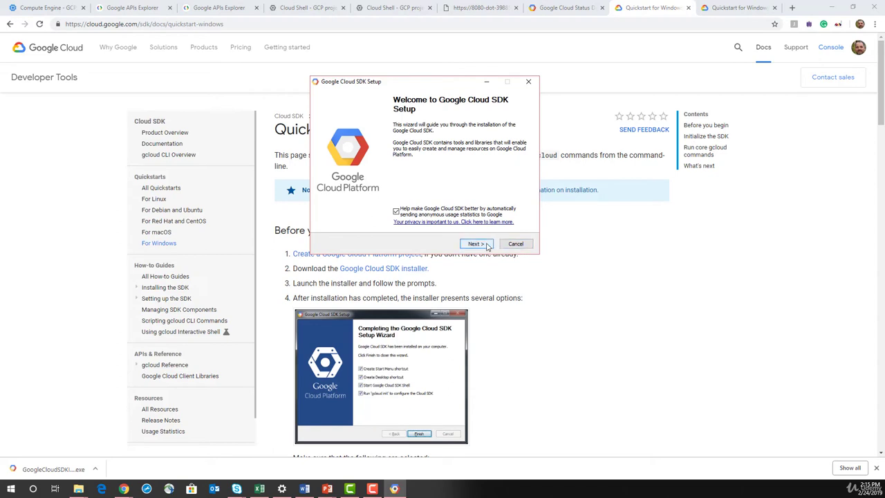
left_click(486, 245)
left_click(477, 244)
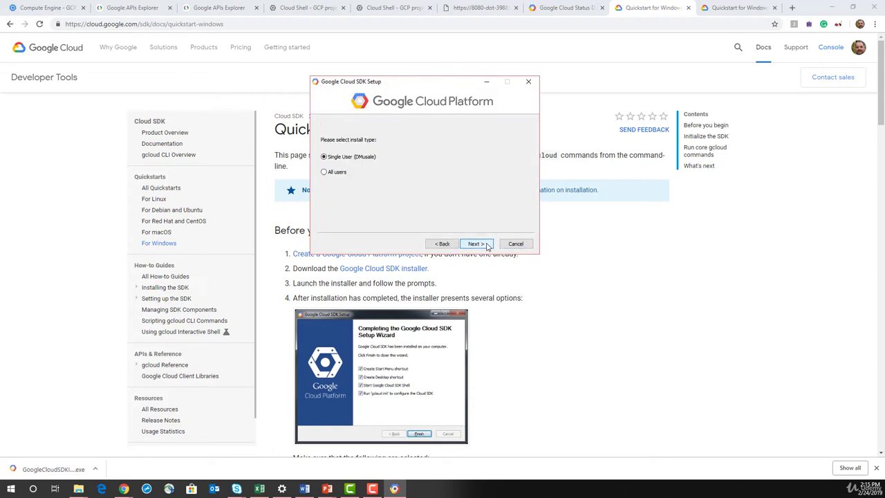
left_click(477, 244)
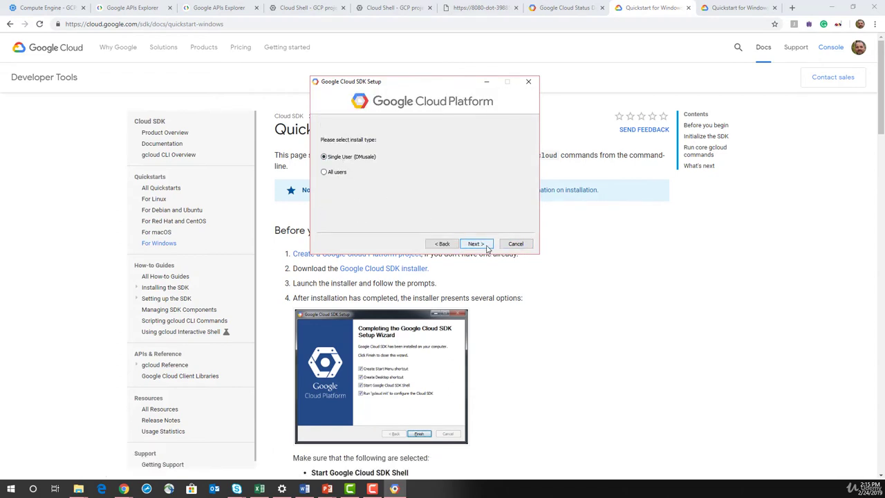
left_click(477, 244)
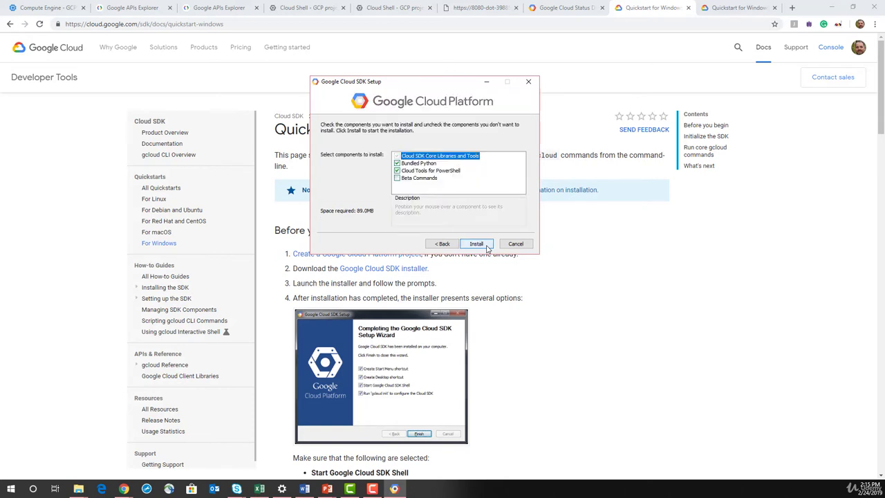
left_click(425, 178)
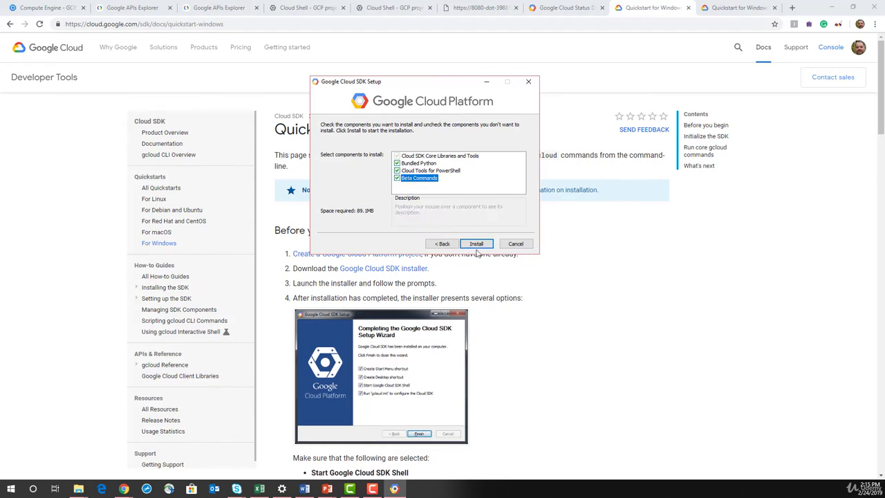
left_click(476, 247)
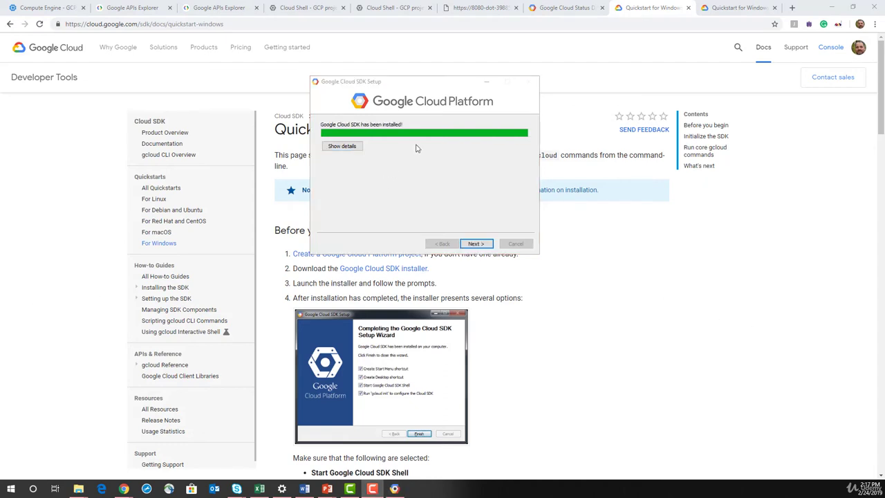
Step: Finish the Google Cloud SDK setup, keeping the shortcut, SDK Shell and 'gcloud init' options selected
left_click(426, 101)
left_click_drag(415, 85, 385, 129)
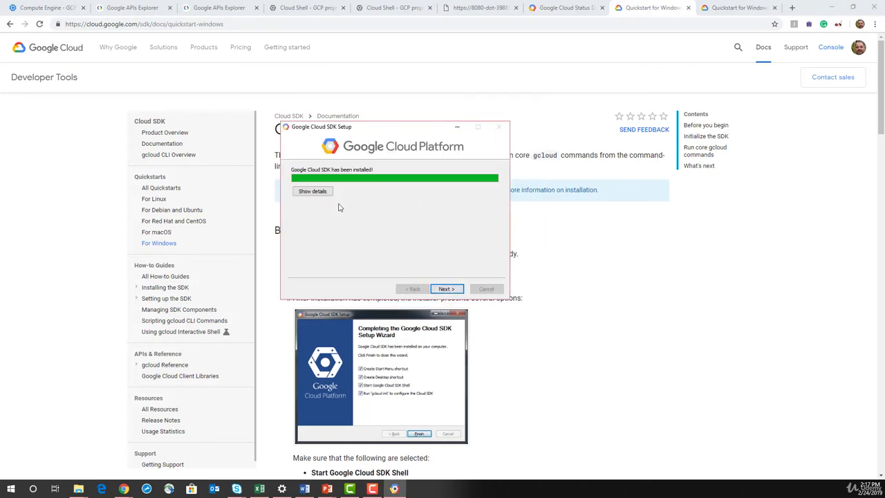
left_click(446, 289)
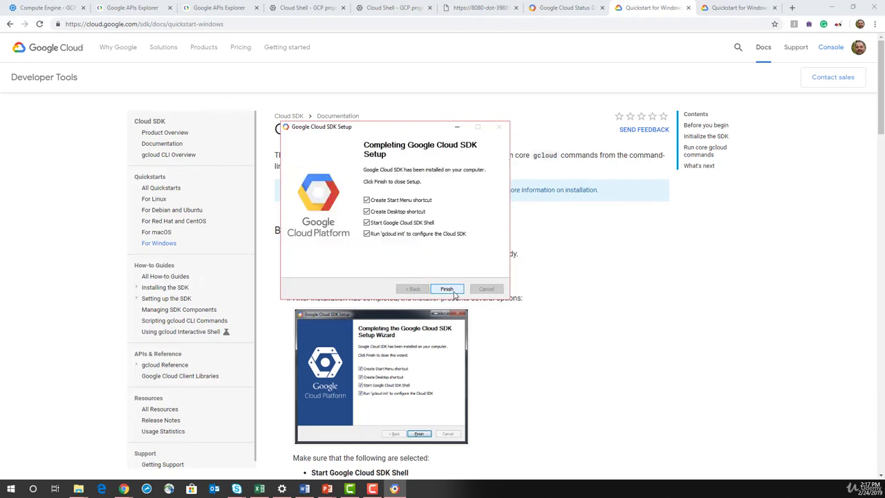
left_click(448, 291)
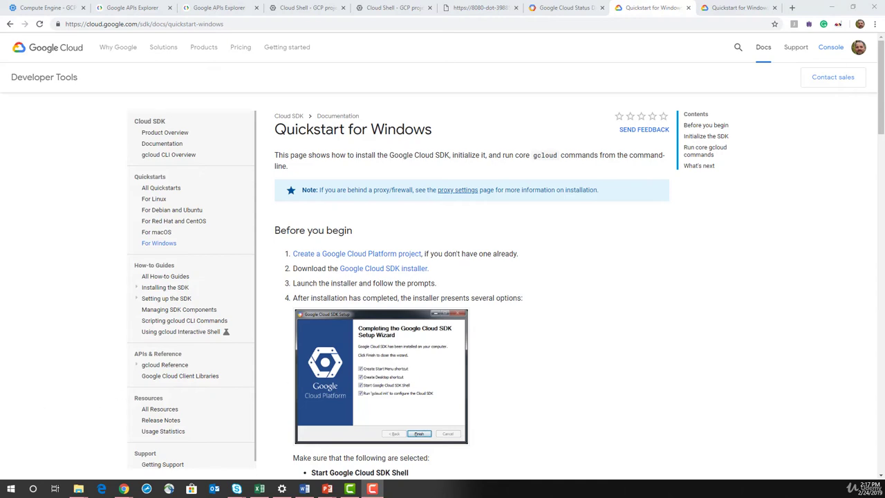
Step: Search Windows for cmd and open a Command Prompt window
left_click(32, 488)
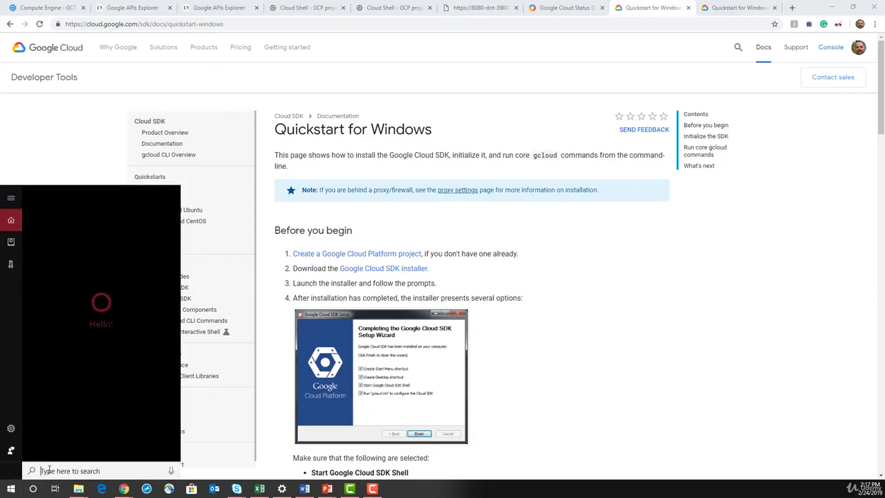
type("cmd")
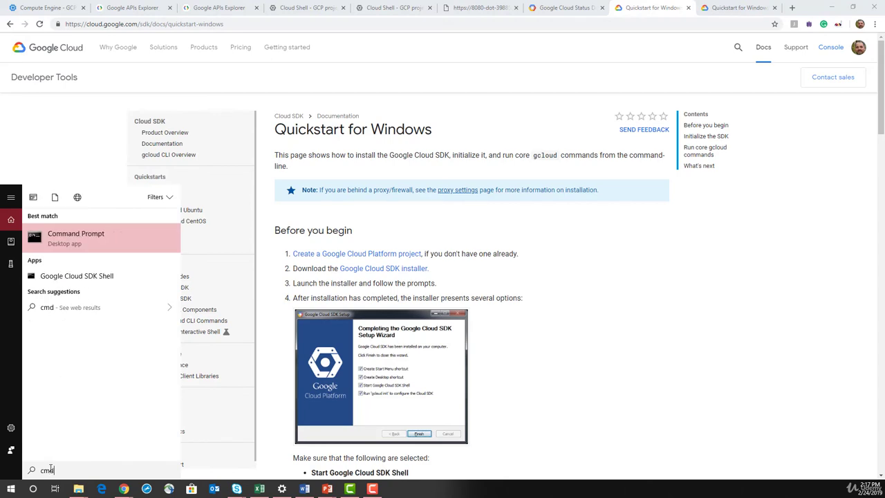
key("Return")
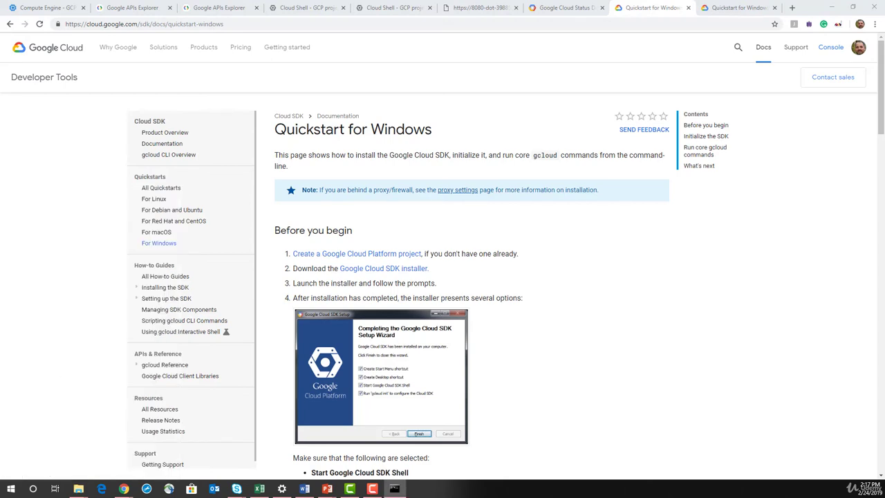
left_click(293, 290)
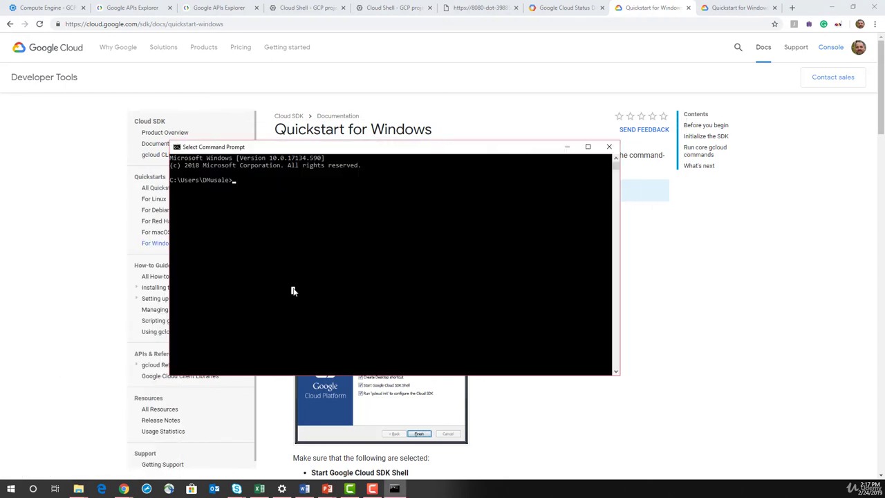
Step: Consult the Cloud SDK slide for the initialization command and run gcloud init in Command Prompt
type("gcloud")
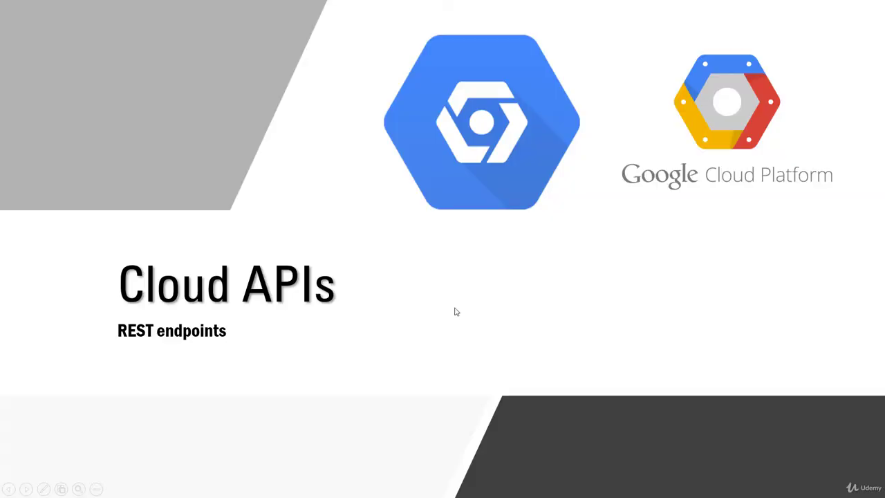
key("Left")
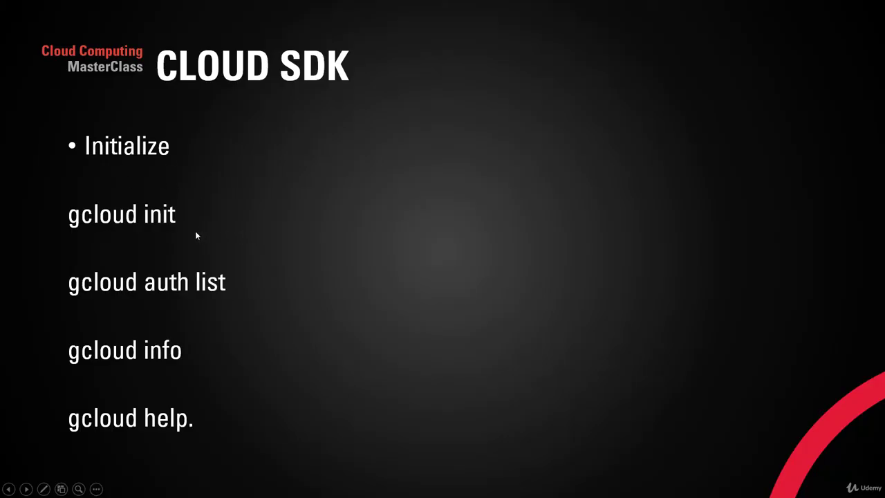
key("alt+Tab")
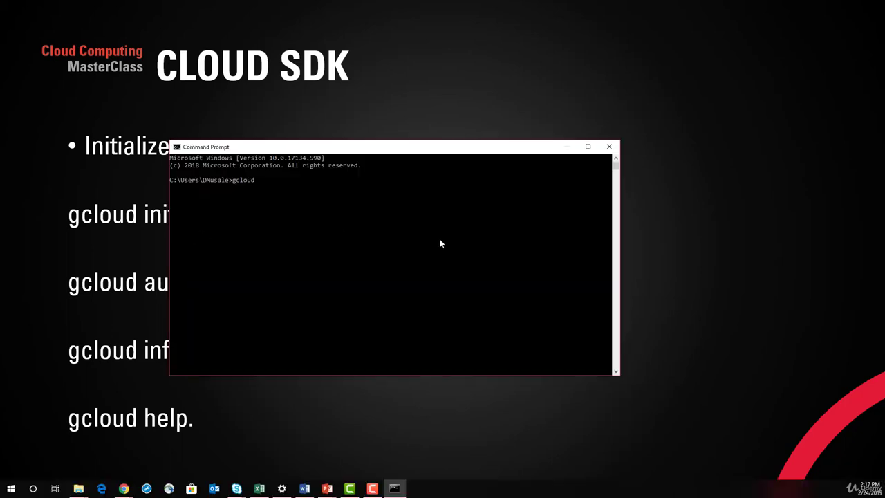
type("initi")
key("BackSpace")
key("Return")
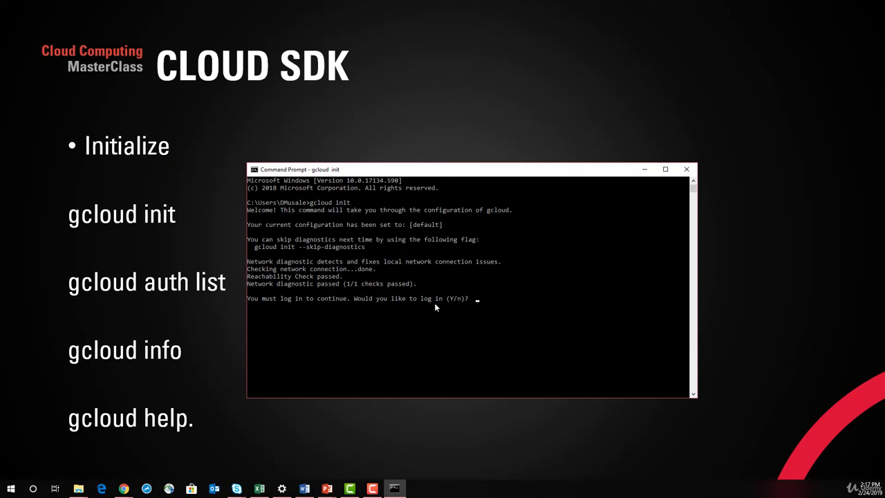
Step: Agree to log in, choose the first listed Google account in the browser, and allow Google Cloud SDK access
type("y")
key("Return")
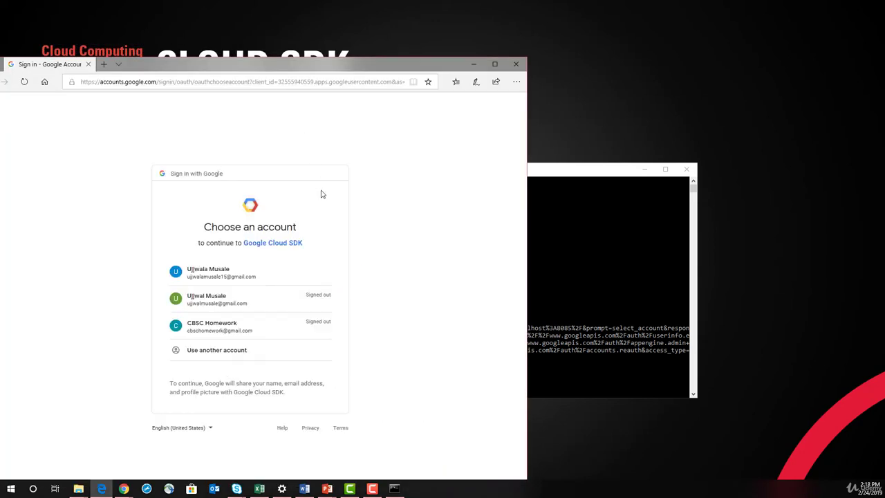
left_click(249, 284)
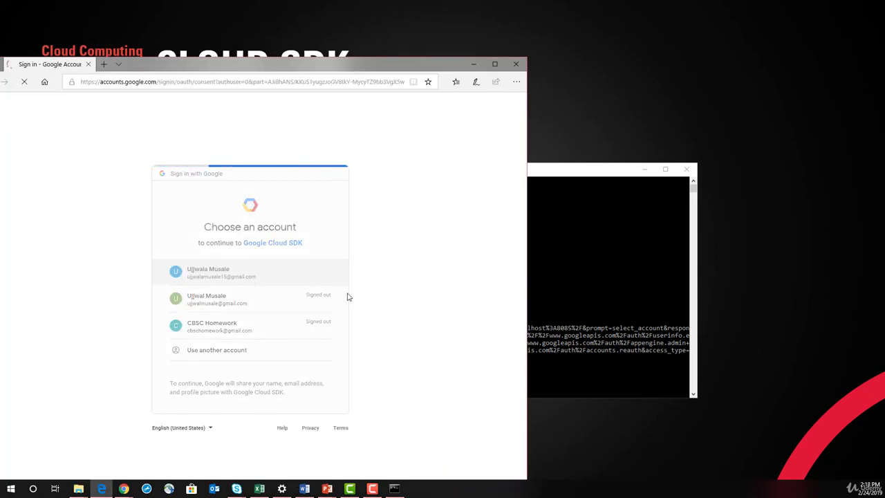
left_click(311, 422)
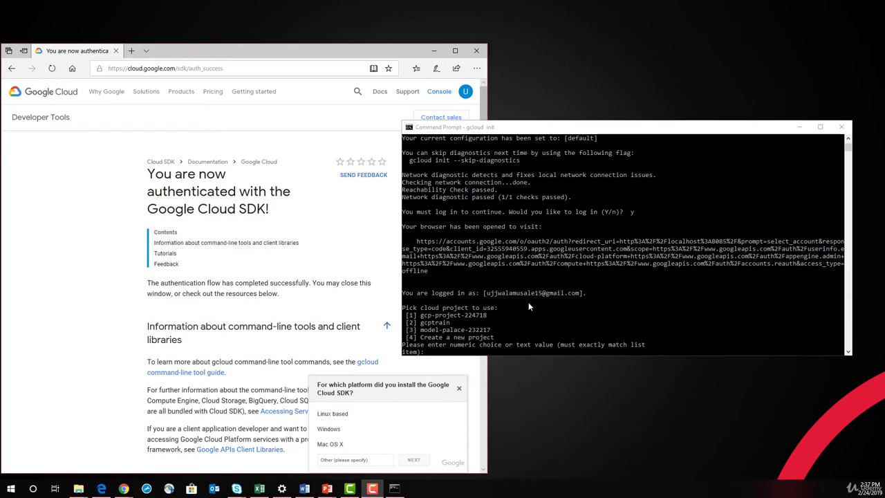
Step: Pick option 1, gcp-project-224718, as the cloud project to use
left_click(528, 307)
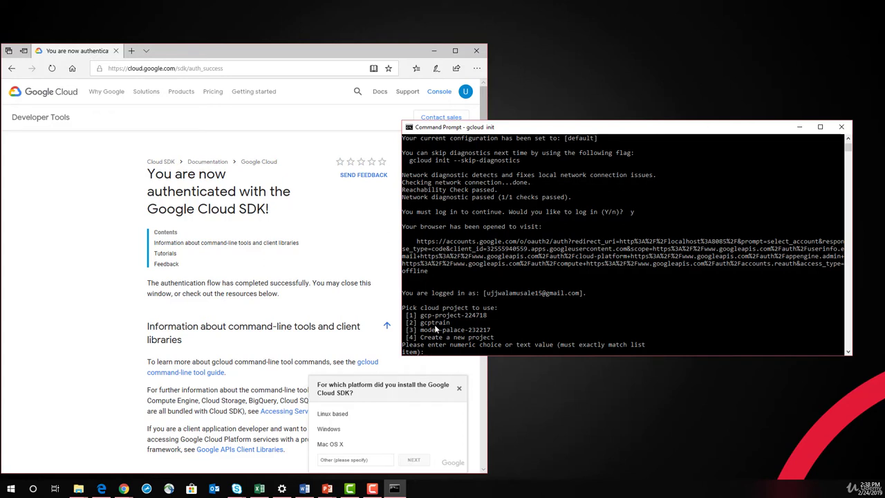
type("1")
key("Return")
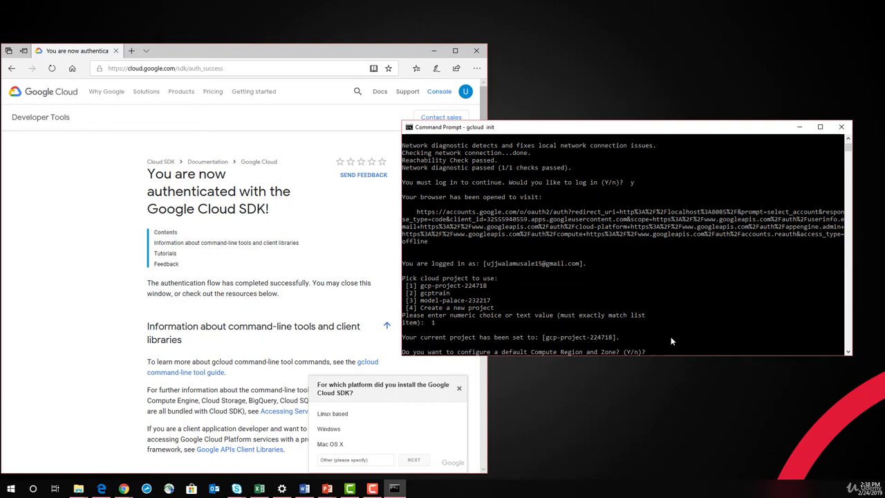
Step: Configure the default Compute Region and Zone by reviewing the zone list and choosing option 13, us-west1-a
type("y")
key("Return")
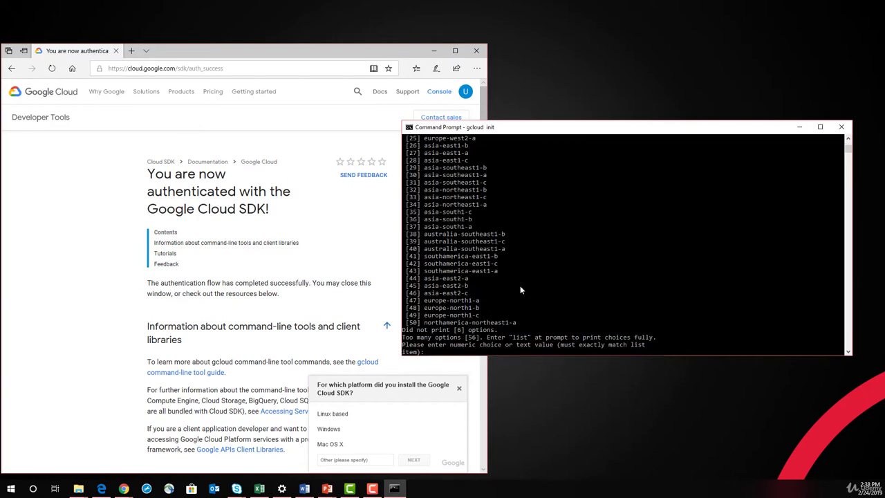
scroll(521, 290, "up", 7)
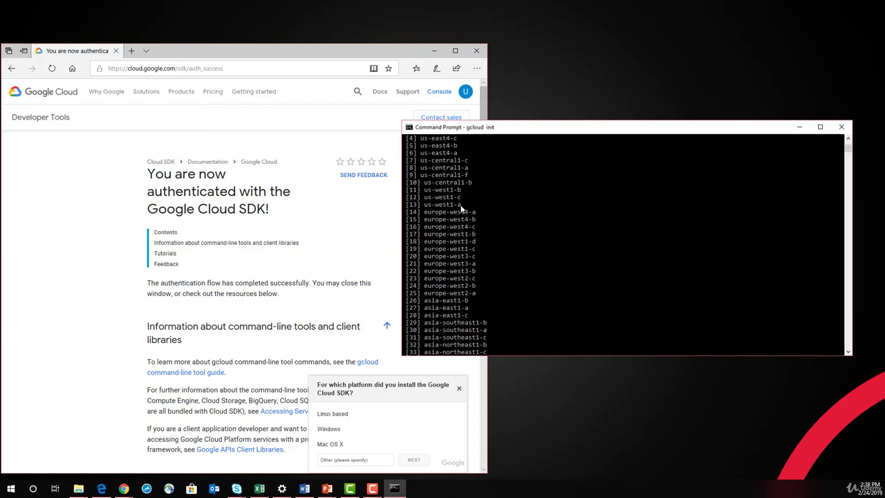
scroll(569, 304, "down", 13)
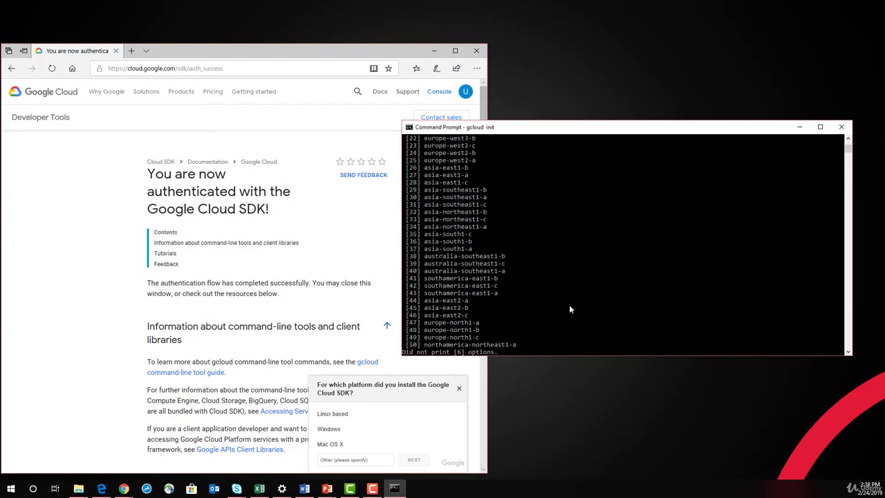
scroll(569, 310, "down", 1)
type("13")
key("Return")
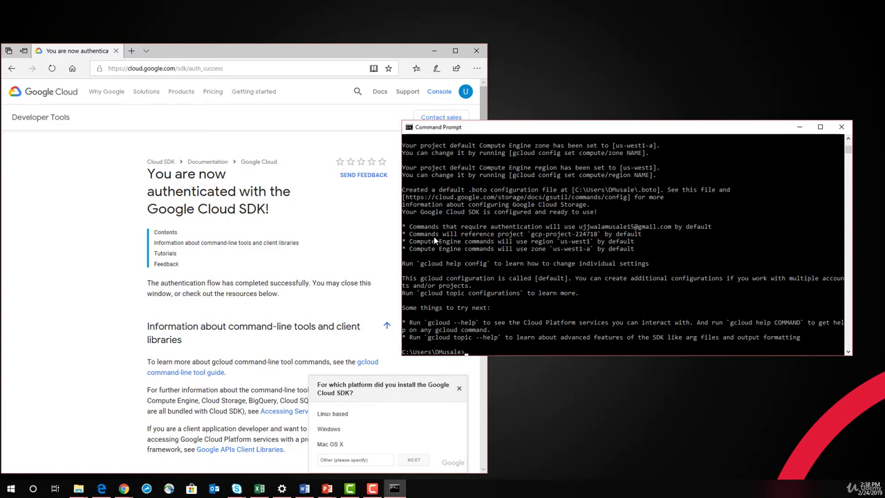
Step: Run gcloud without arguments to view its available commands, and quit the listing
left_click(532, 316)
type("gcloud")
key("Return")
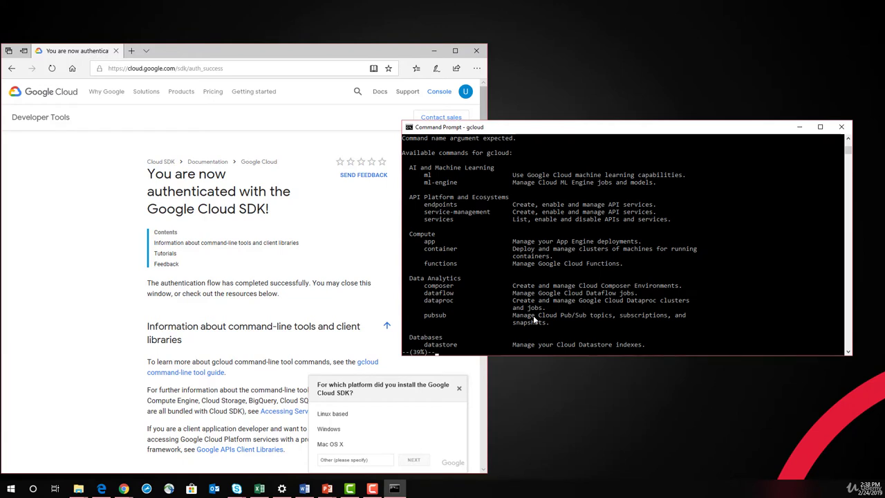
key("q")
Step: List the project's virtual machines by running gcloud compute instance list and rerunning it as gcloud compute instances list
key("Up")
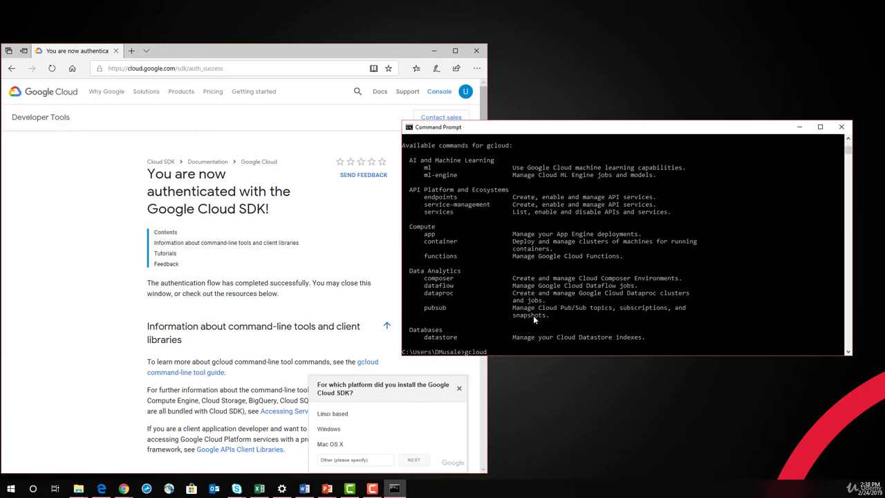
type("cp")
type("mpute ")
type("instance")
type(" list")
key("Return")
key("Up")
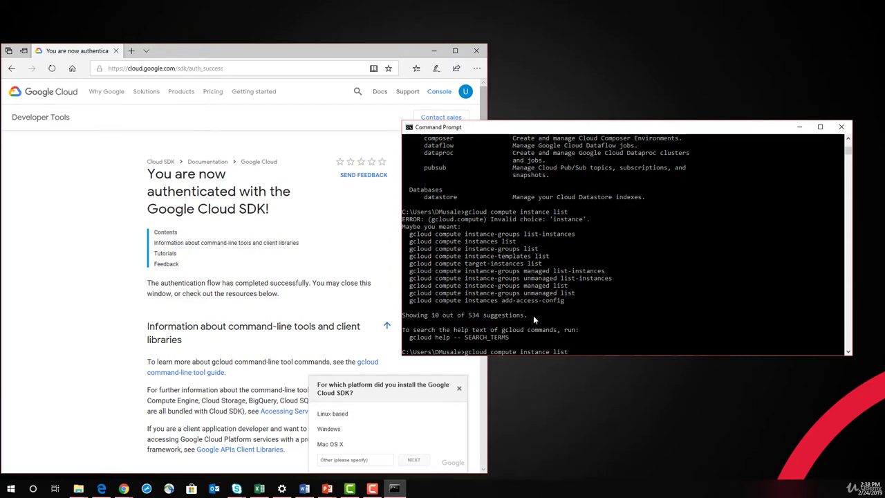
type("s")
key("Return")
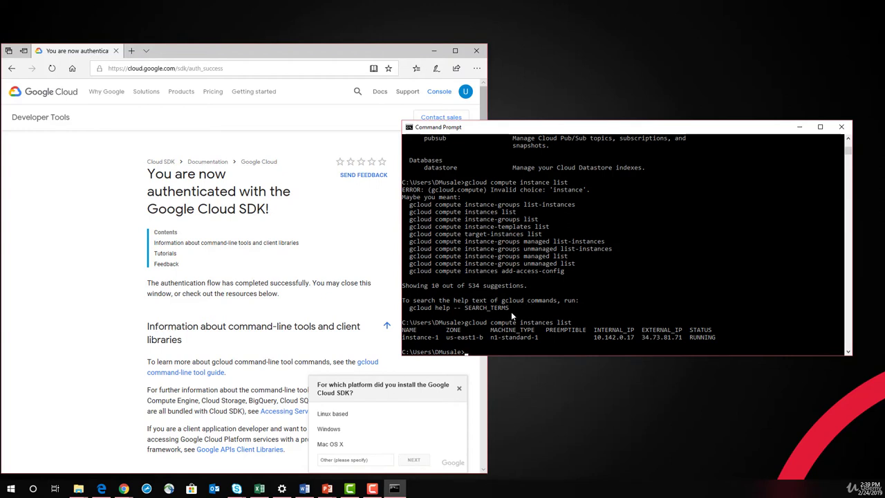
Step: Try to run the gsutils command in Command Prompt
type("gsutils")
key("Return")
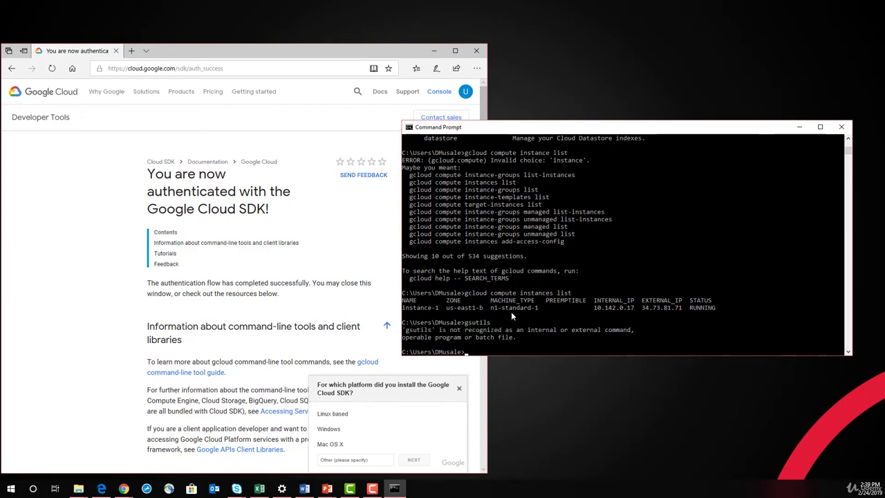
Step: Run the bq command in Command Prompt
key("Up")
key("BackSpace")
key("BackSpace")
key("BackSpace")
key("BackSpace")
key("BackSpace")
key("BackSpace")
type("bq")
key("Return")
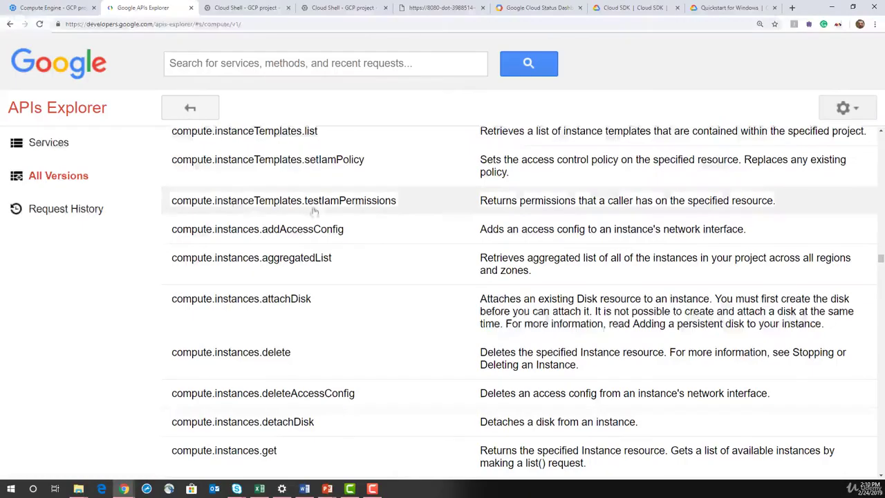
Step: Switch to the Google Cloud Platform console's project home page and open the APIs overview from there
scroll(277, 223, "up", 5)
scroll(313, 233, "up", 3)
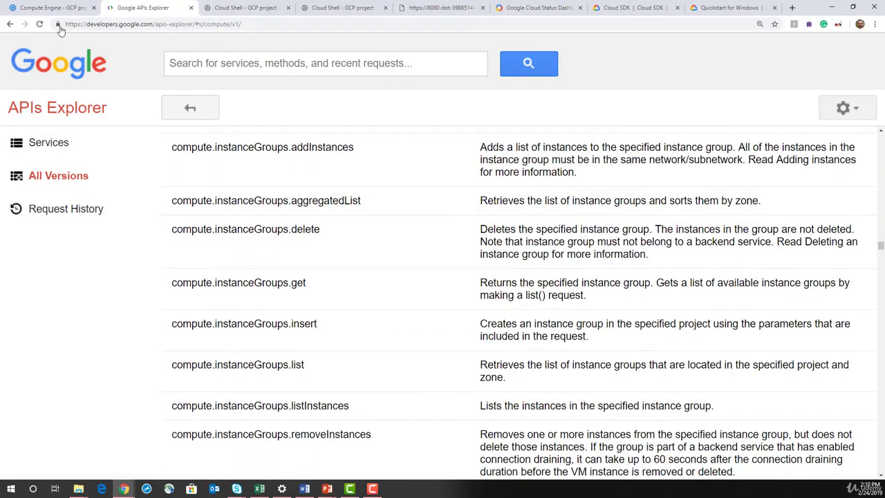
left_click(59, 7)
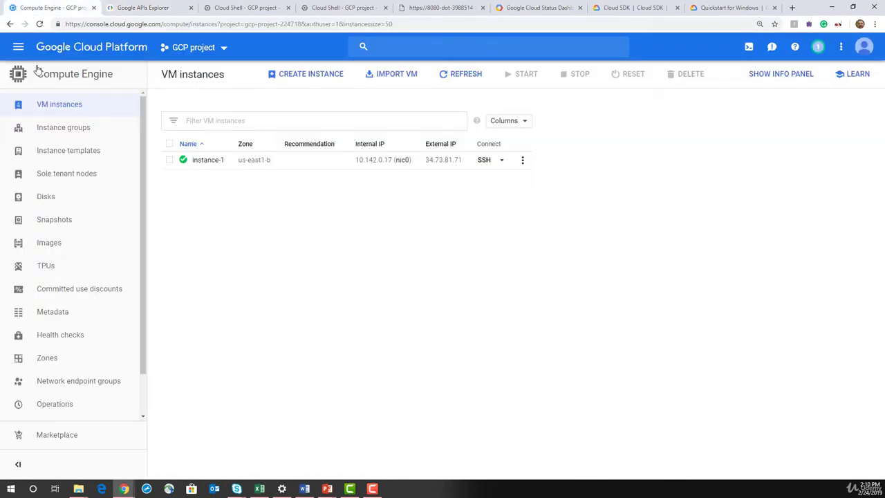
left_click(137, 61)
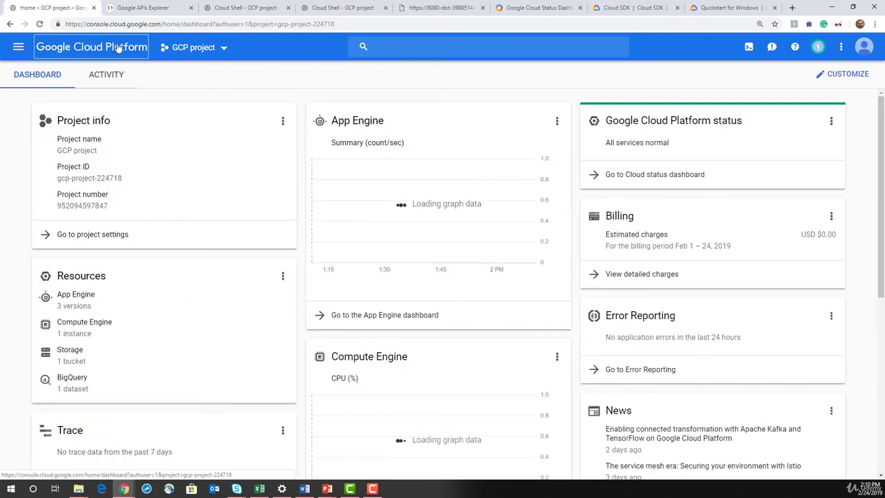
scroll(242, 306, "down", 2)
scroll(241, 306, "down", 3)
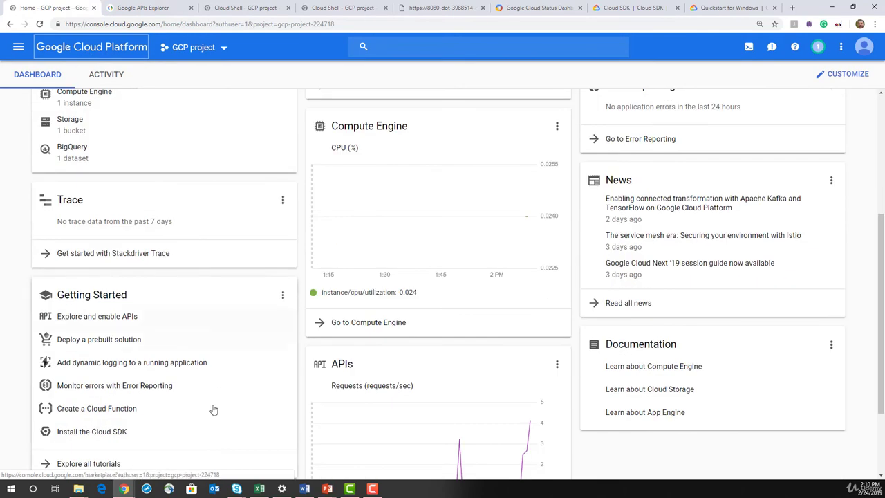
left_click(90, 224)
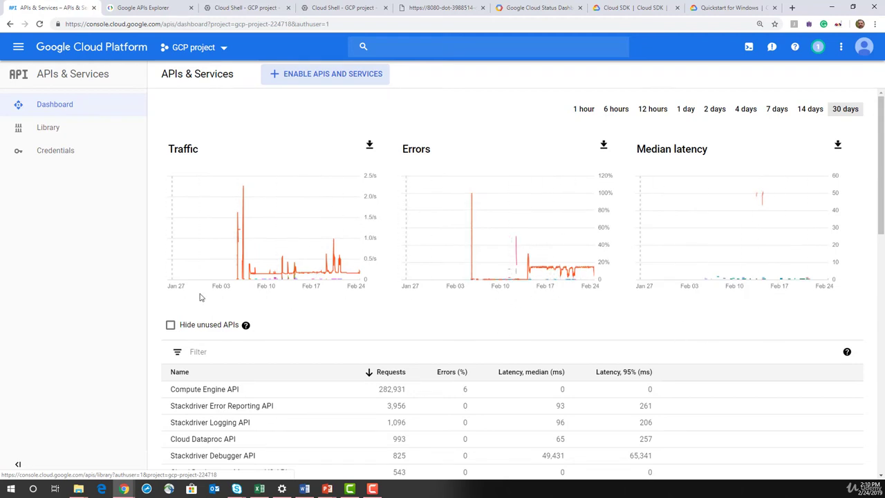
Step: Review the API traffic charts and open the Compute Engine API from the list of enabled APIs
scroll(377, 301, "down", 1)
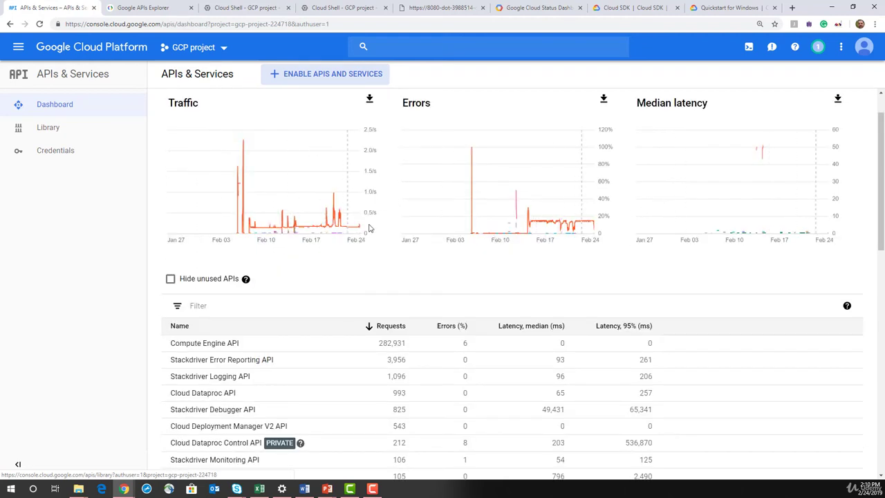
scroll(373, 201, "up", 1)
scroll(339, 304, "down", 3)
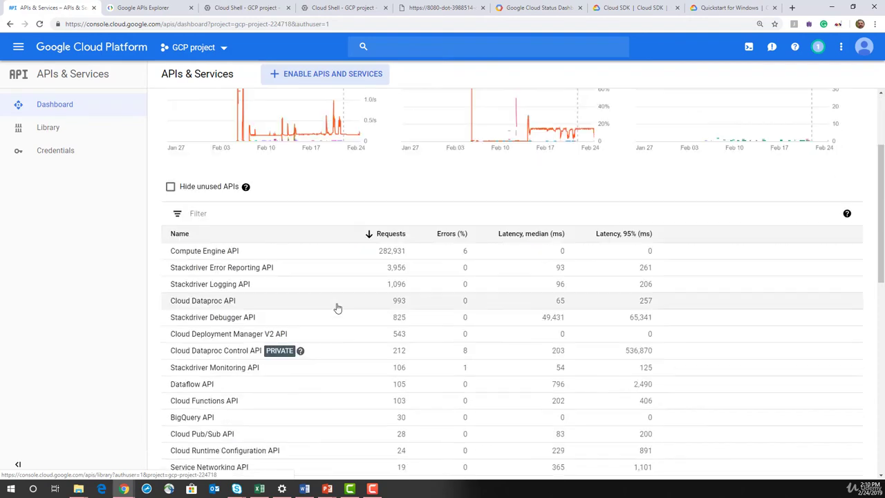
left_click(229, 251)
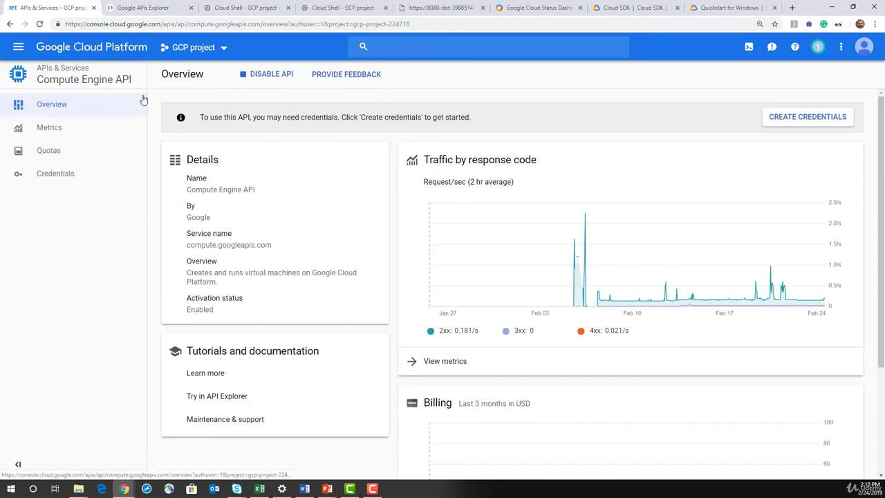
Step: Review the Compute Engine API's traffic and billing overview, and open the API in APIs Explorer
scroll(273, 385, "down", 2)
scroll(272, 386, "up", 2)
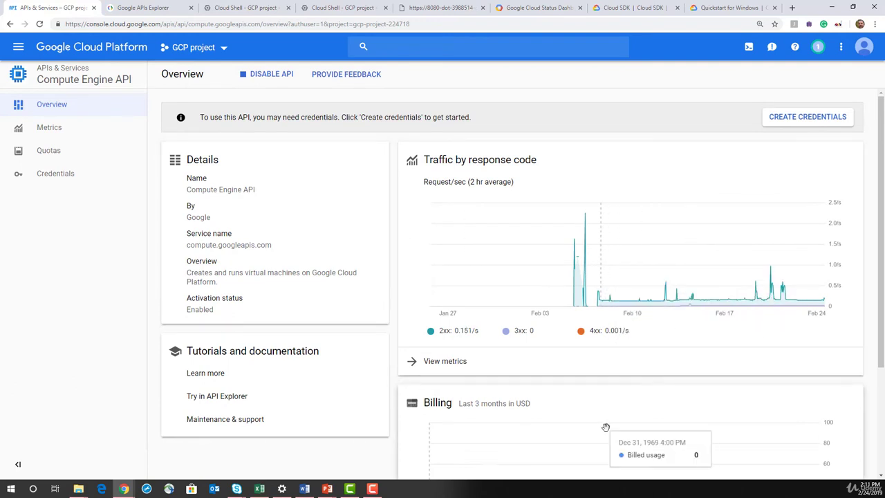
scroll(607, 425, "down", 2)
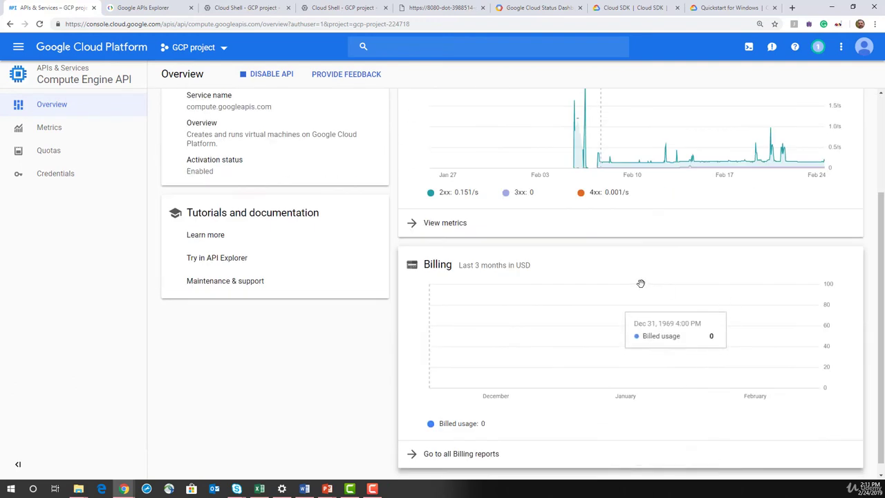
left_click(217, 262)
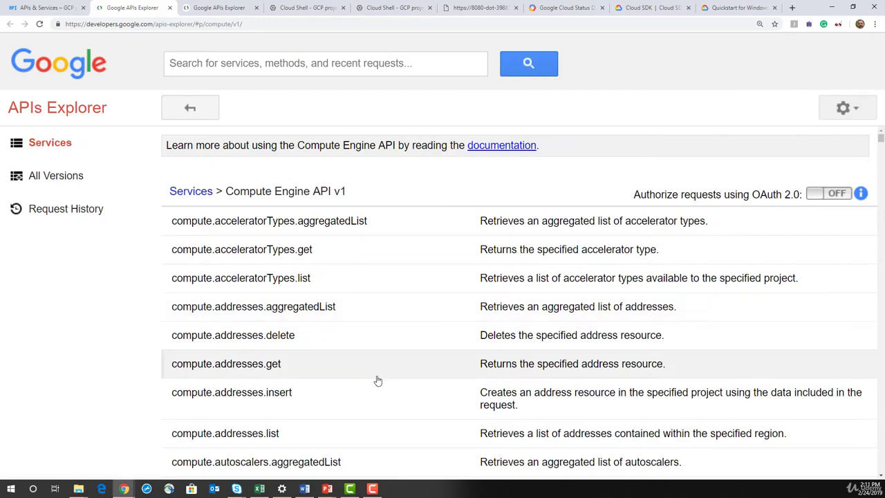
Step: Browse the Compute Engine API v1 methods and open the request form for compute.instances.list
scroll(378, 380, "down", 3)
scroll(378, 380, "down", 20)
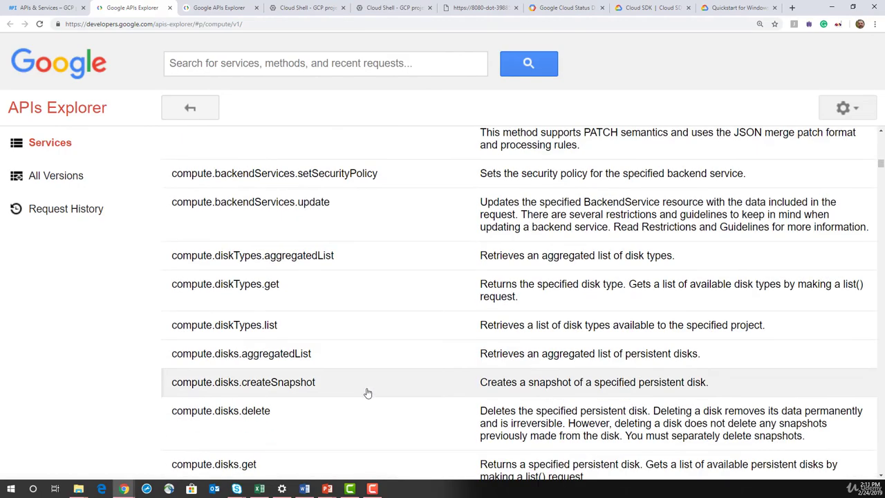
scroll(360, 389, "down", 8)
scroll(352, 390, "up", 10)
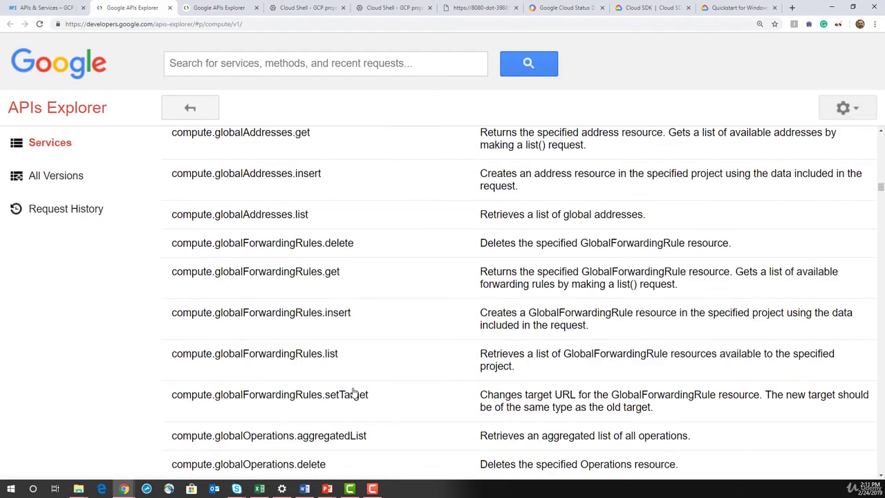
scroll(355, 395, "up", 2)
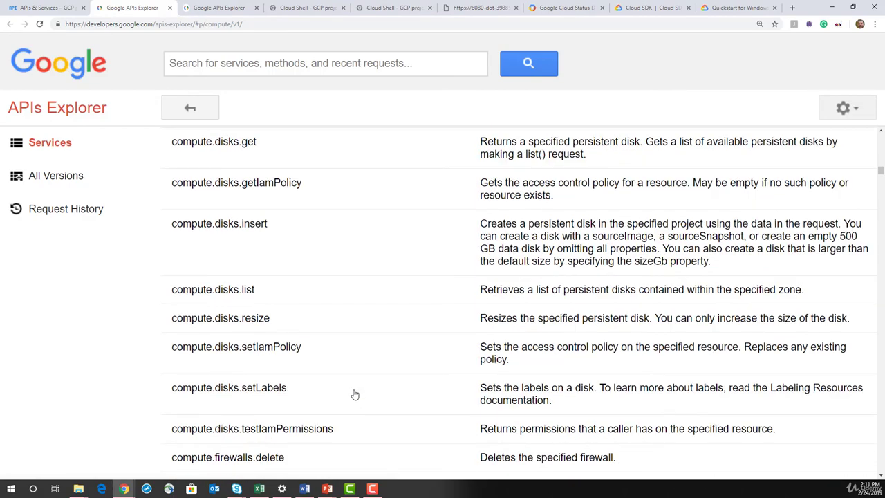
scroll(355, 394, "up", 3)
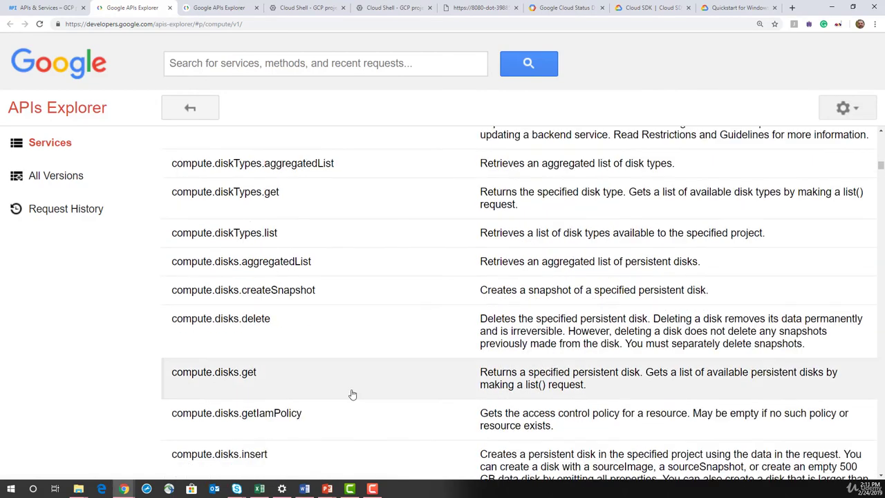
scroll(352, 392, "down", 6)
scroll(353, 392, "down", 20)
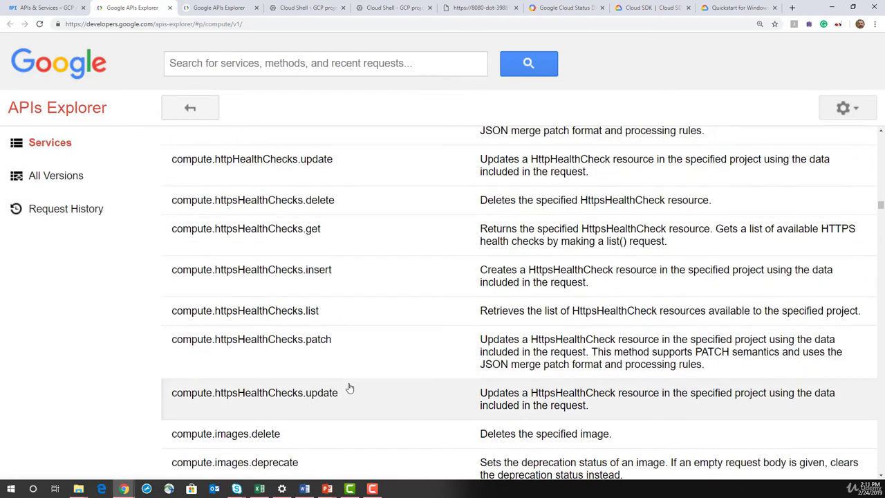
scroll(347, 377, "down", 4)
scroll(346, 379, "down", 20)
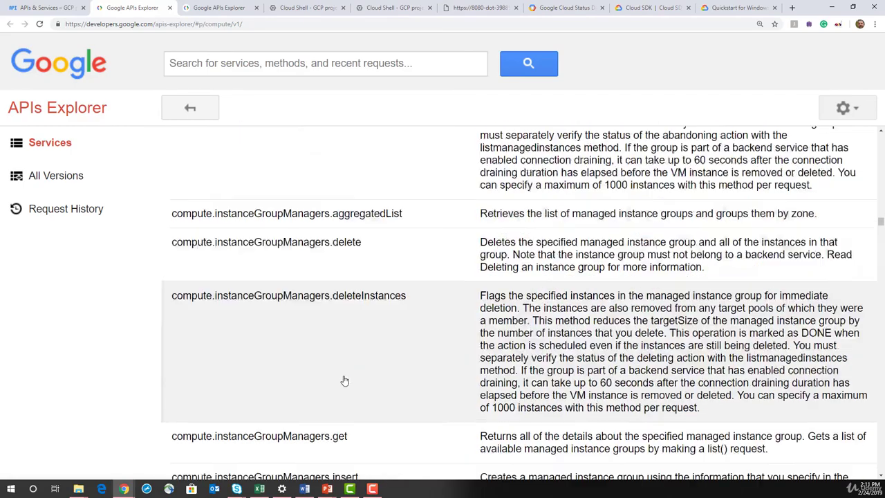
scroll(304, 371, "down", 10)
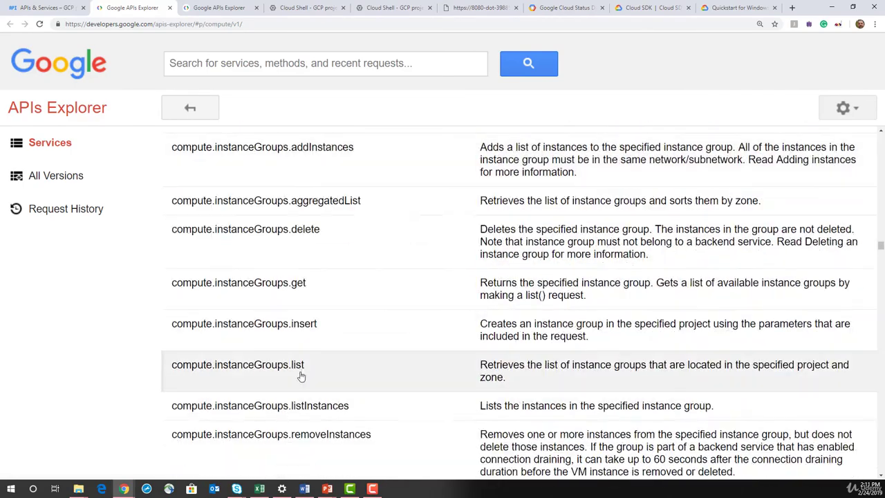
scroll(302, 374, "up", 4)
scroll(302, 375, "down", 9)
scroll(301, 375, "down", 5)
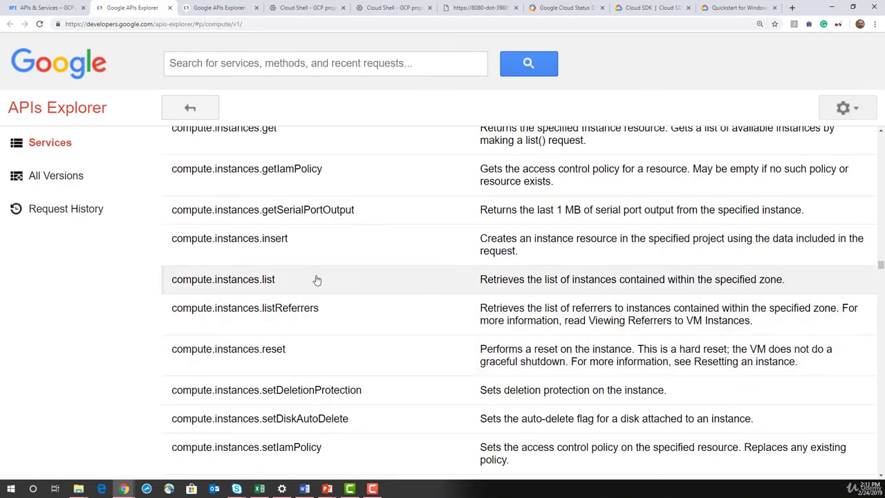
left_click(231, 286)
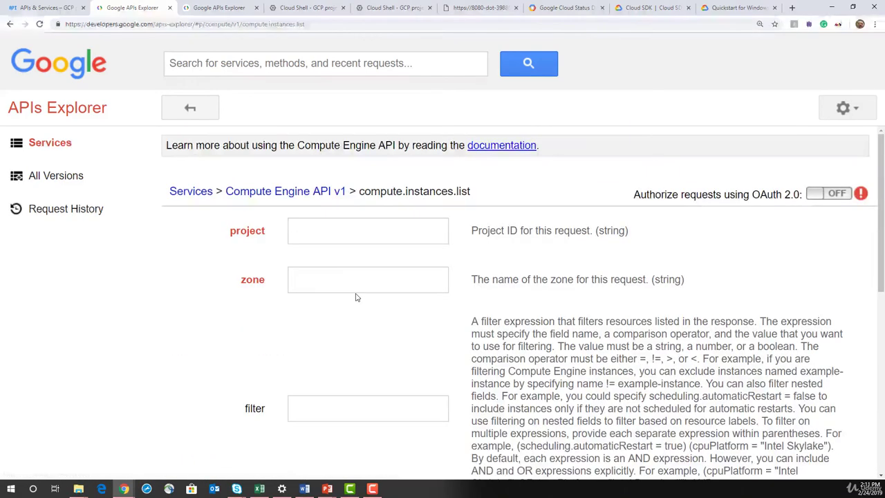
Step: Copy the ID gcp-project-224718 from the console's project chooser and enter it as the request's project
left_click(328, 229)
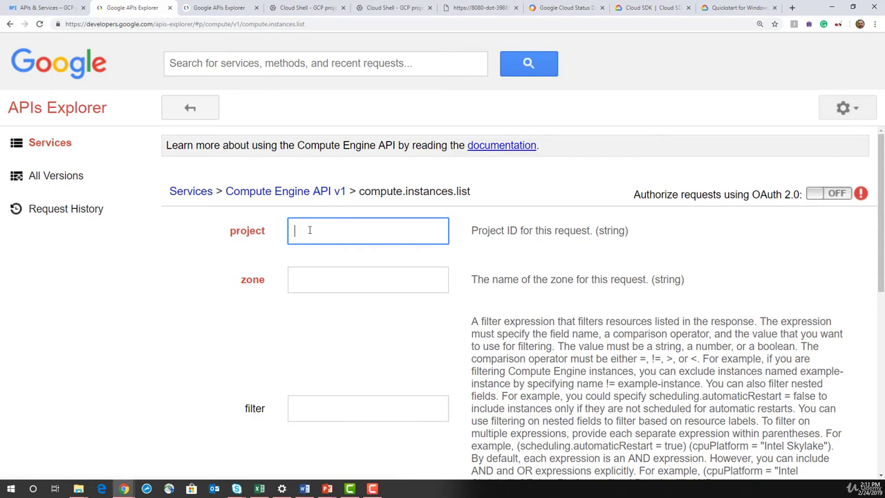
left_click(40, 11)
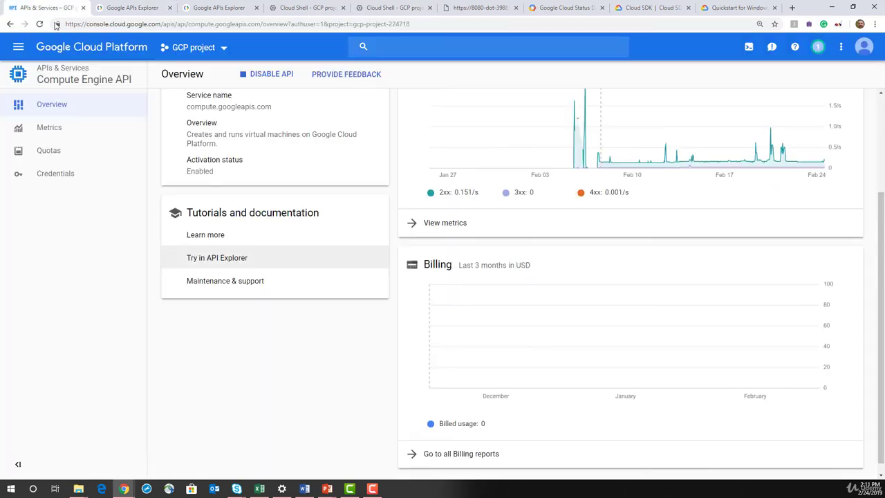
left_click(188, 50)
left_click_drag(468, 205, 535, 211)
key("ctrl+c")
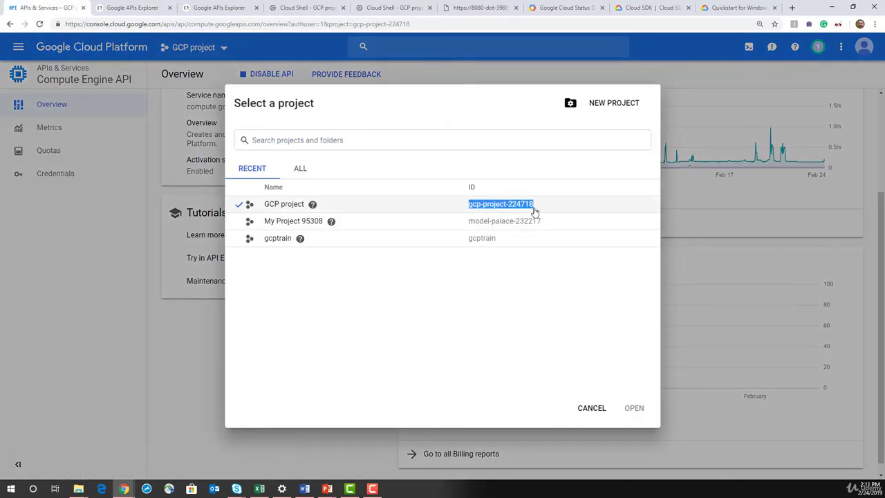
left_click(149, 7)
key("ctrl+v")
left_click(347, 271)
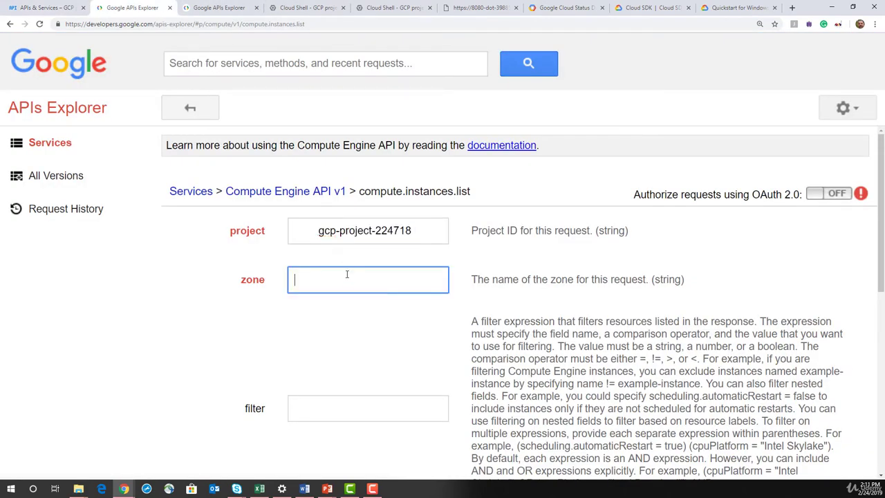
left_click(318, 222)
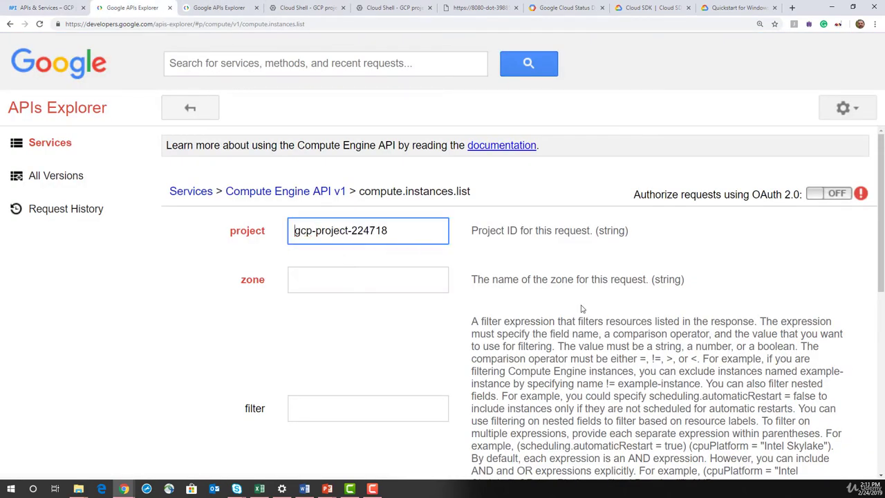
key("Tab")
Step: Dismiss the console's project chooser and set the request's zone to us-east1 in APIs Explorer
left_click(42, 8)
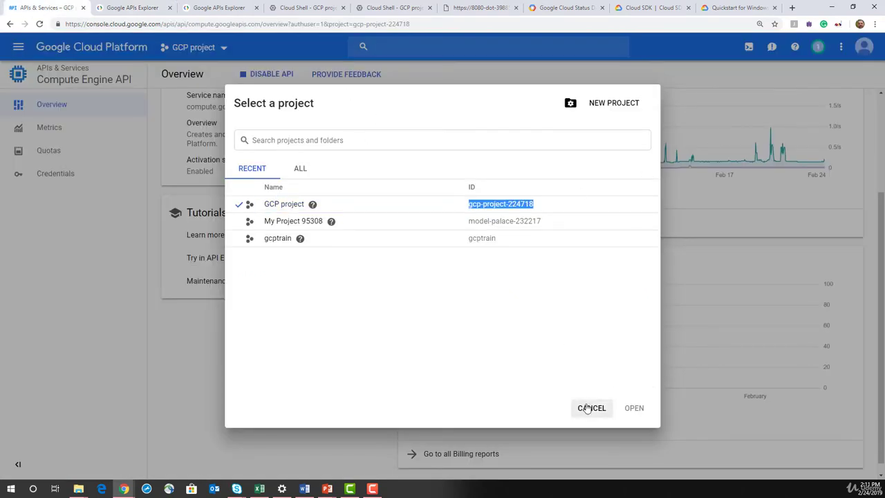
left_click(591, 408)
left_click(135, 8)
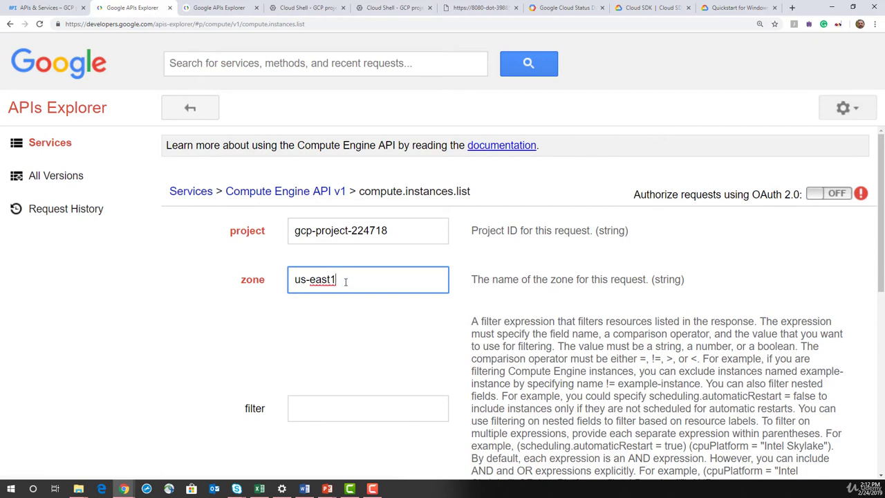
Step: Authorize the compute.instances.list request with the preselected OAuth 2.0 scopes and the second listed Google account, and execute it
scroll(338, 366, "down", 6)
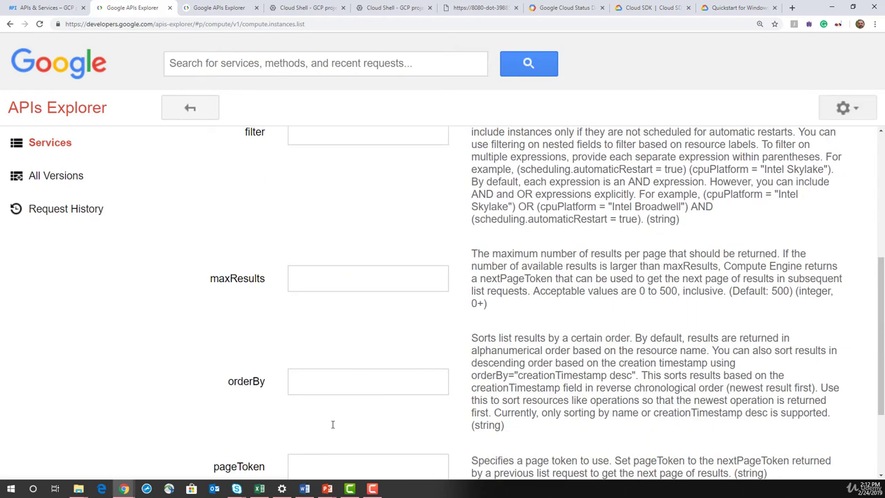
left_click(317, 435)
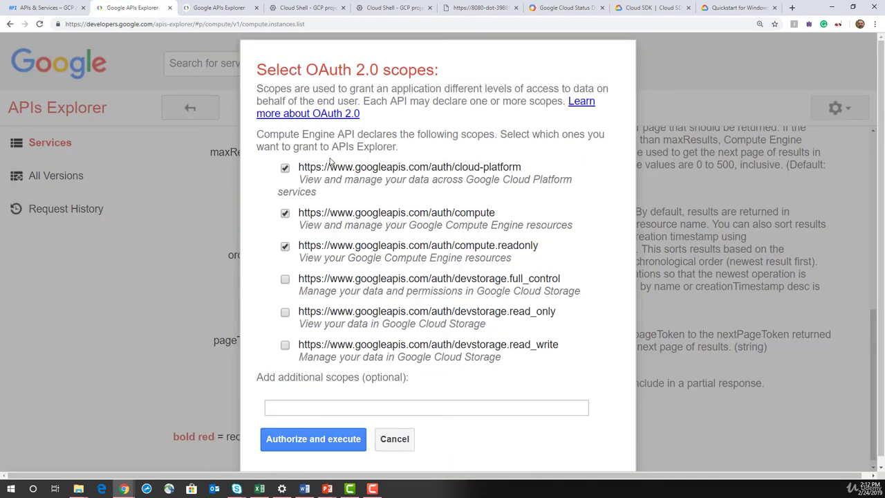
left_click(336, 440)
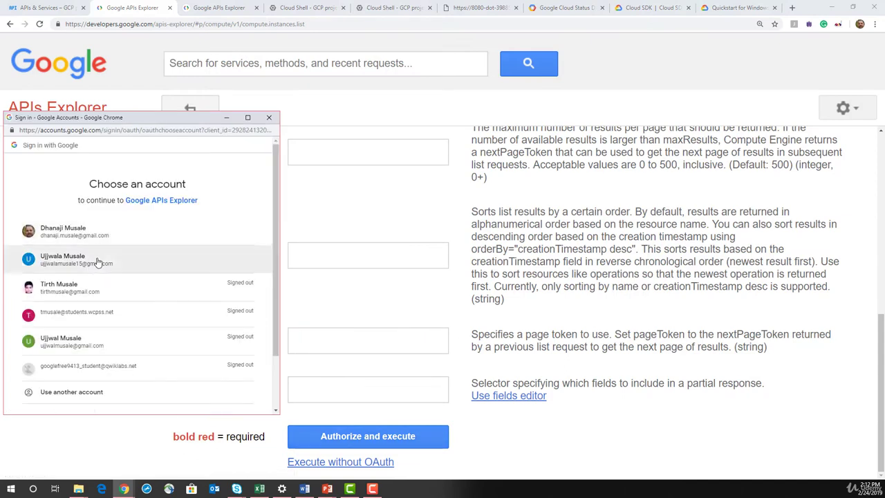
left_click(95, 259)
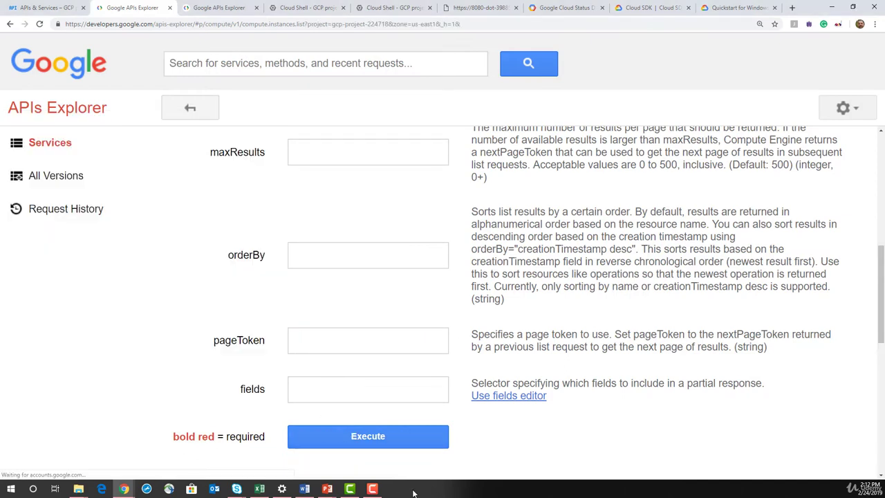
left_click(409, 438)
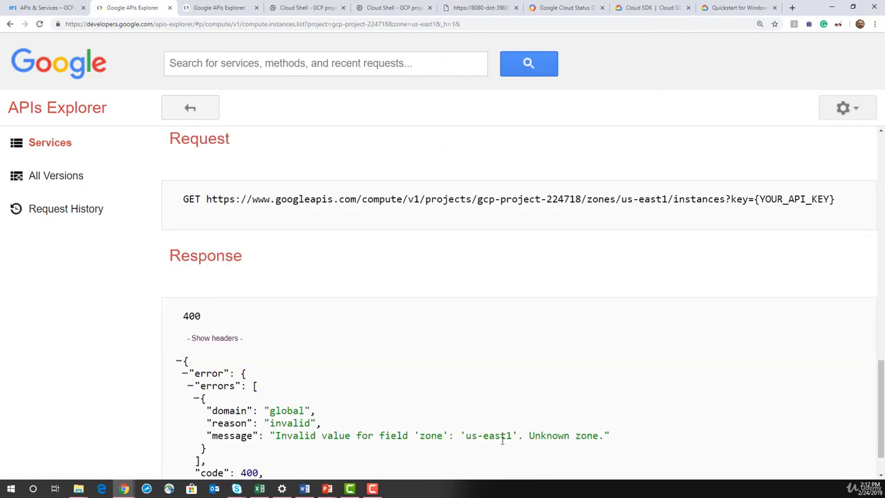
Step: Change the request's zone to us-east1-a
scroll(603, 451, "up", 12)
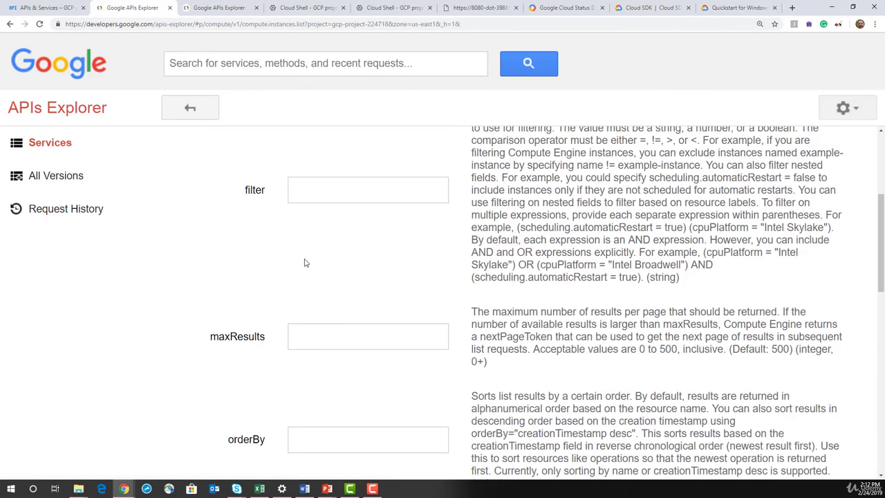
left_click(370, 282)
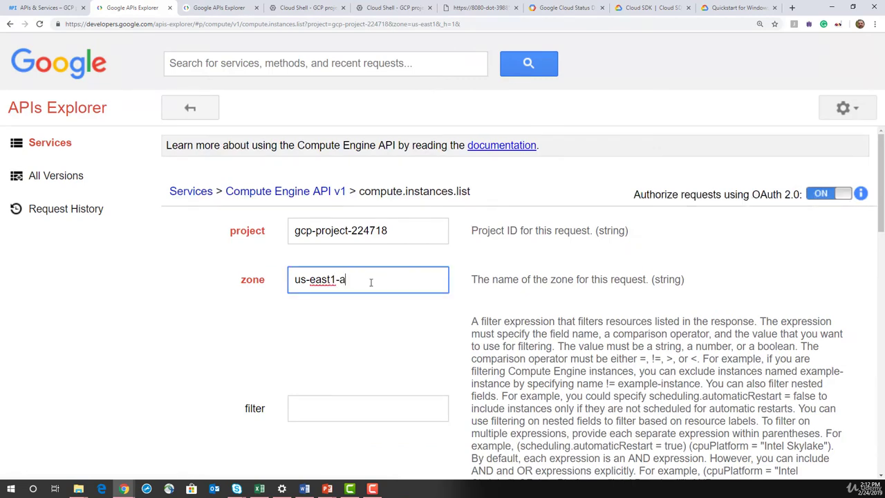
Step: Complete the zone entry as us-east1-a and execute the compute.instances.list request
type("-a")
key("Return")
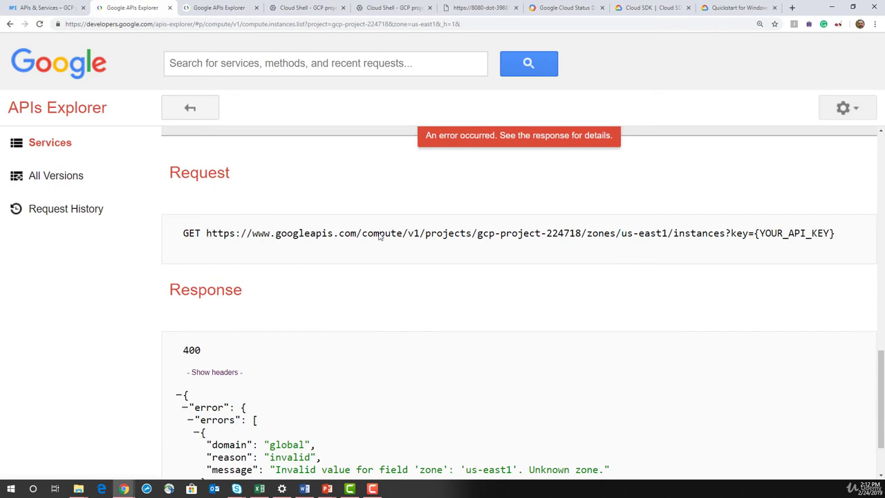
scroll(379, 237, "up", 4)
left_click(330, 331)
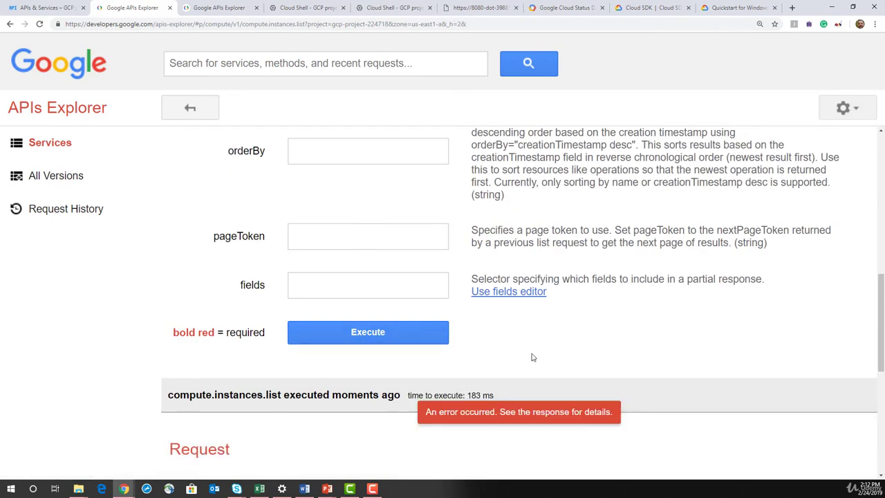
Step: Recheck the zone entry us-east1-a, execute the request again and inspect the message in its response
scroll(455, 354, "up", 7)
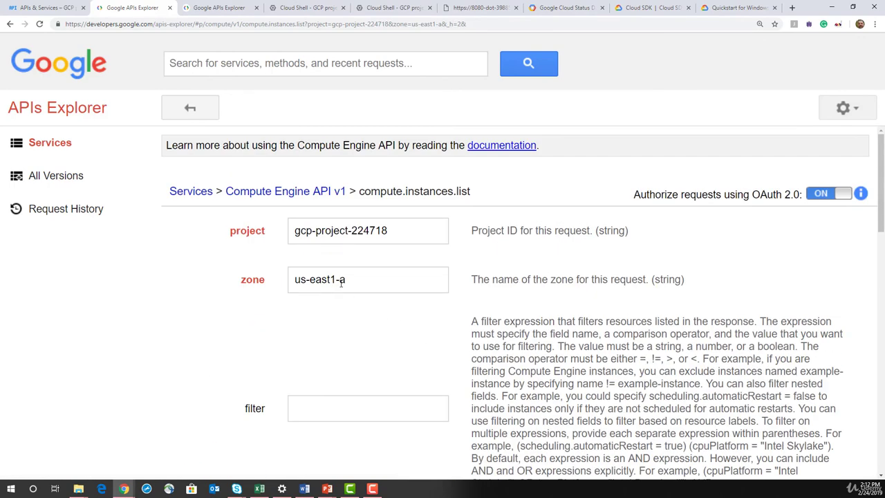
left_click(358, 279)
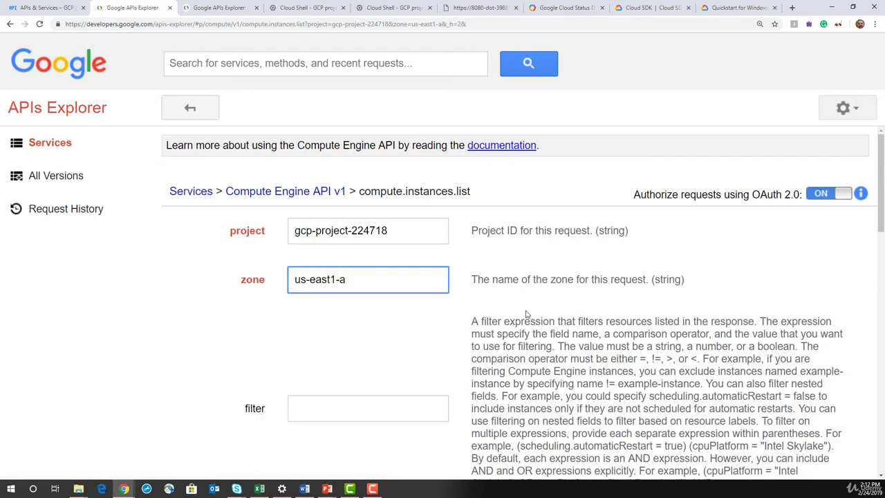
key("BackSpace")
scroll(513, 325, "down", 9)
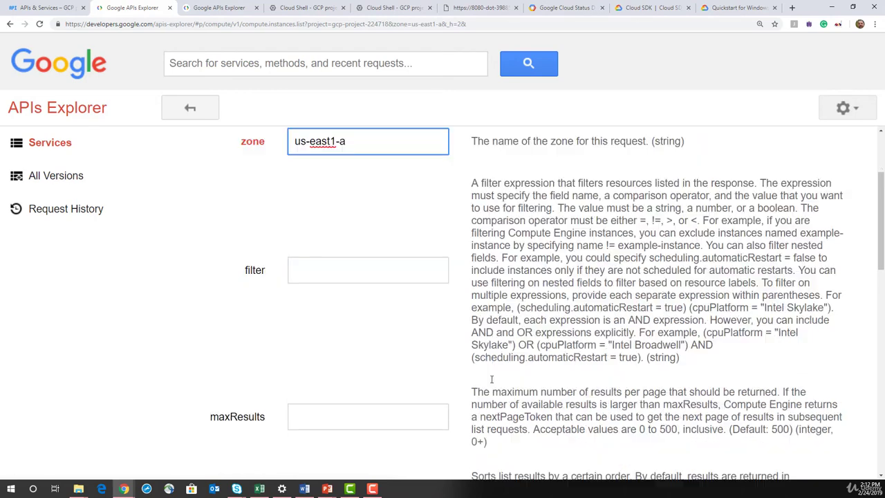
left_click(377, 248)
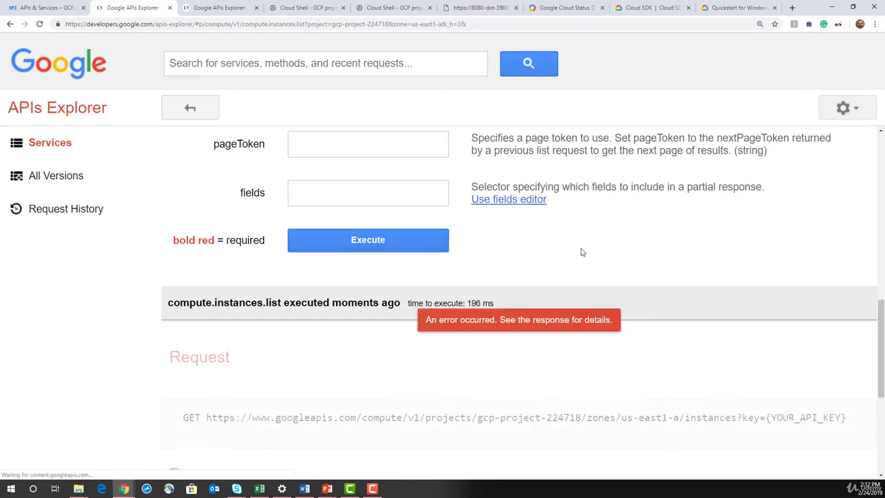
scroll(649, 396, "down", 4)
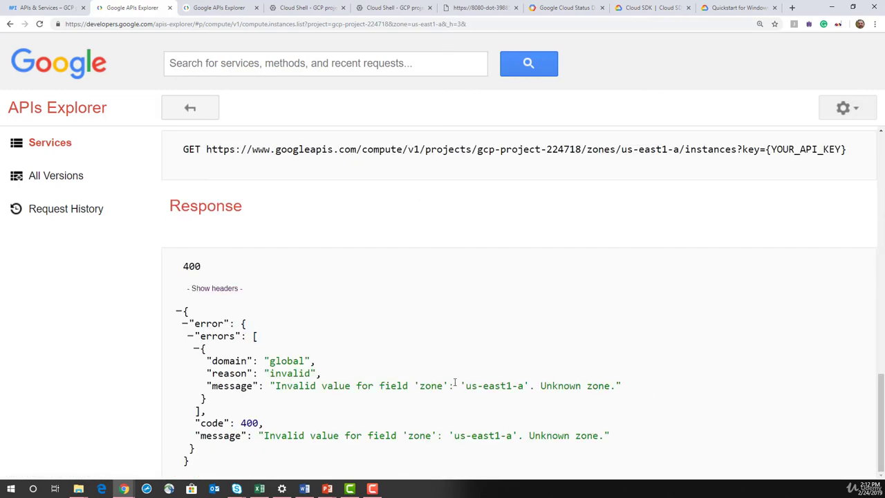
left_click_drag(455, 382, 551, 379)
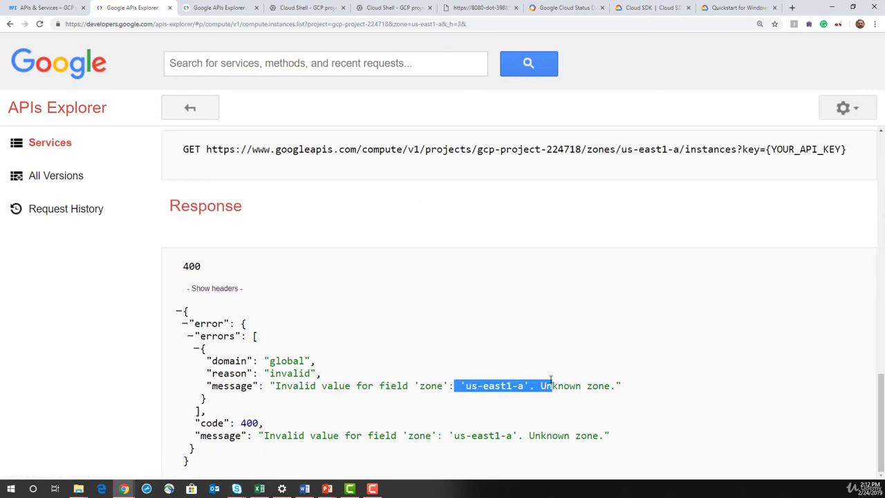
Step: Open Compute Engine's VM instances page in the Google Cloud console and copy the zone us-east1-b of instance-1
left_click(45, 8)
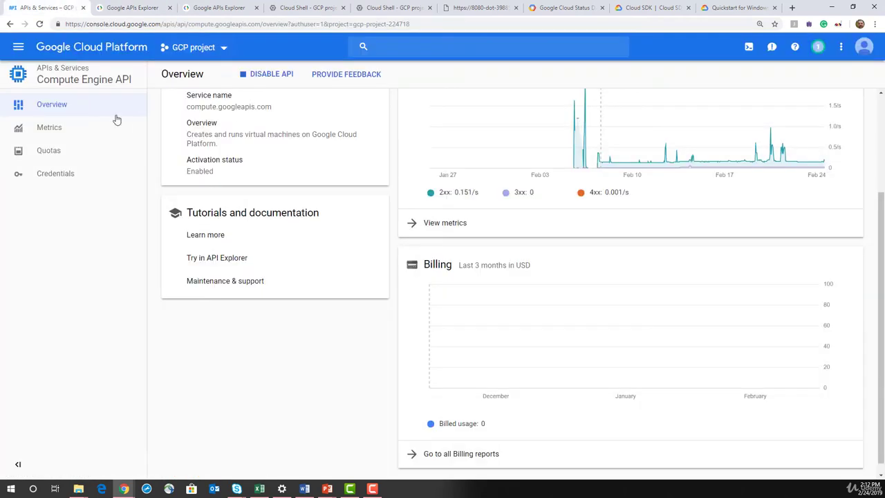
left_click(18, 46)
mouse_move(154, 397)
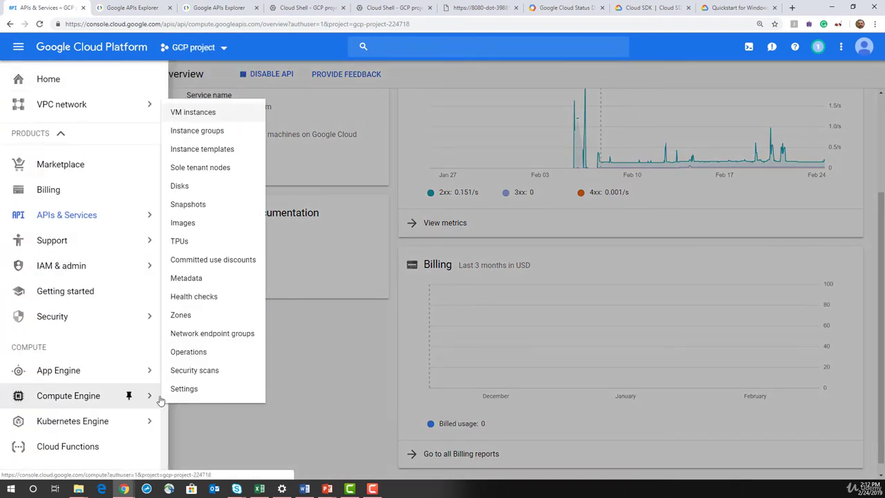
left_click(188, 114)
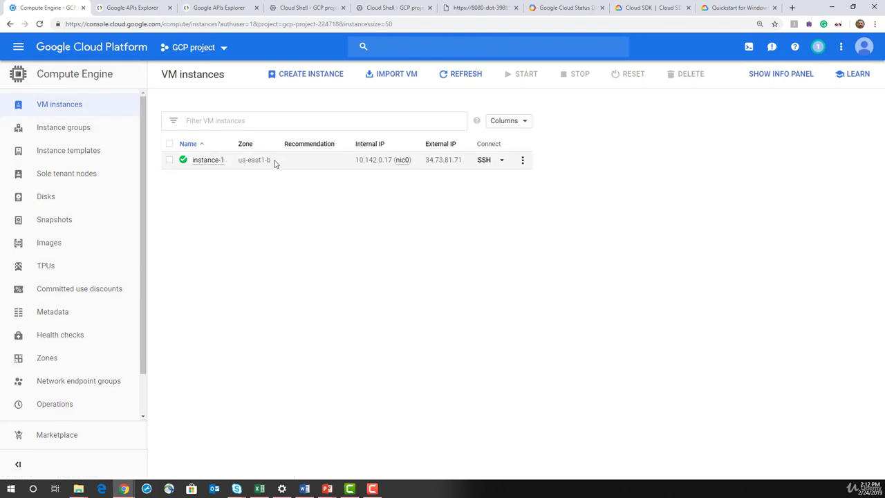
left_click_drag(275, 163, 232, 171)
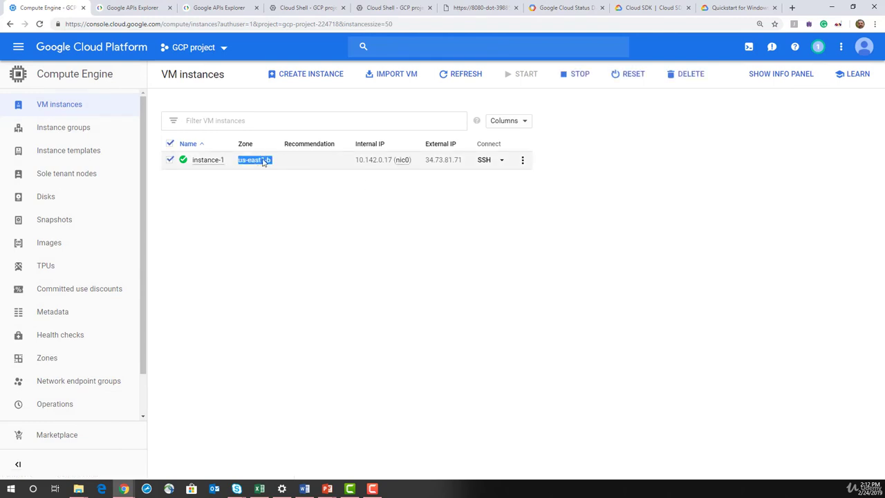
right_click(263, 162)
left_click(276, 167)
Step: Return to APIs Explorer, replace the request's zone with us-east1-b and execute the request
left_click(138, 8)
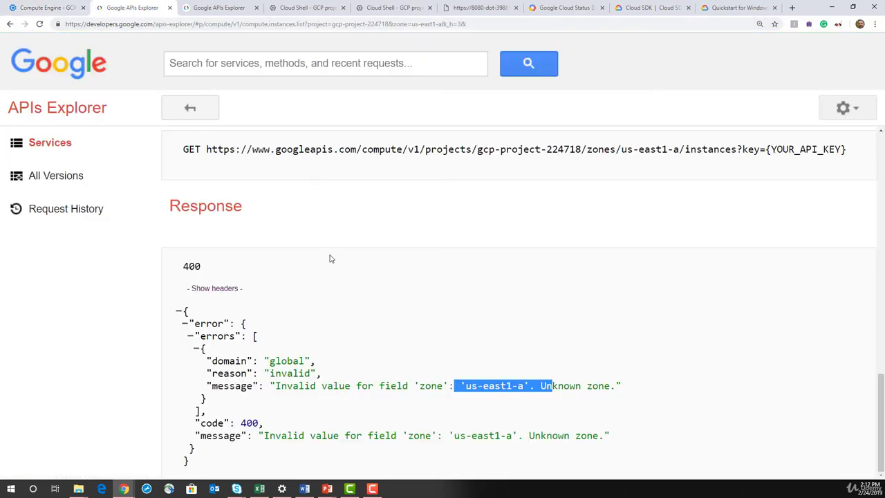
scroll(331, 257, "up", 15)
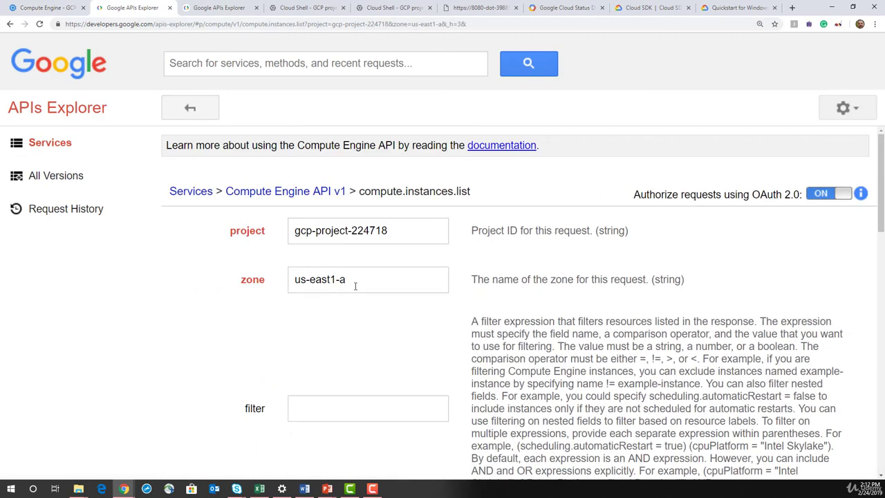
left_click_drag(354, 285, 256, 290)
key("ctrl+v")
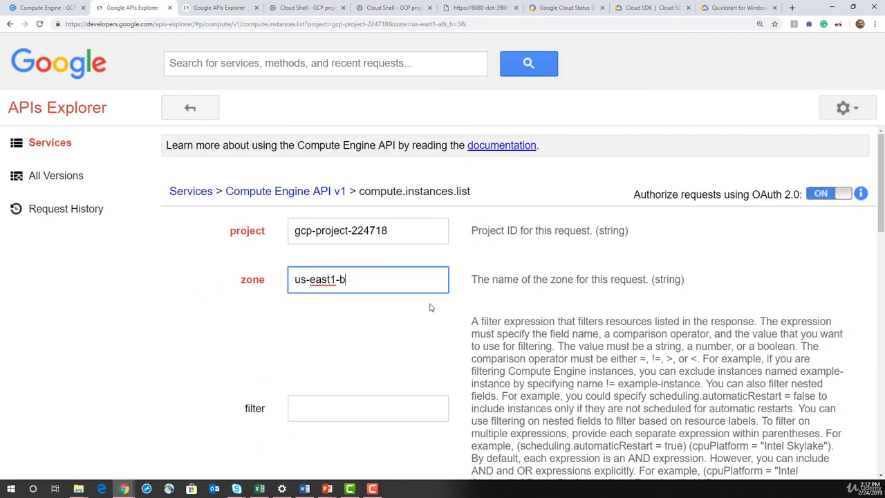
left_click(417, 239)
scroll(385, 322, "down", 10)
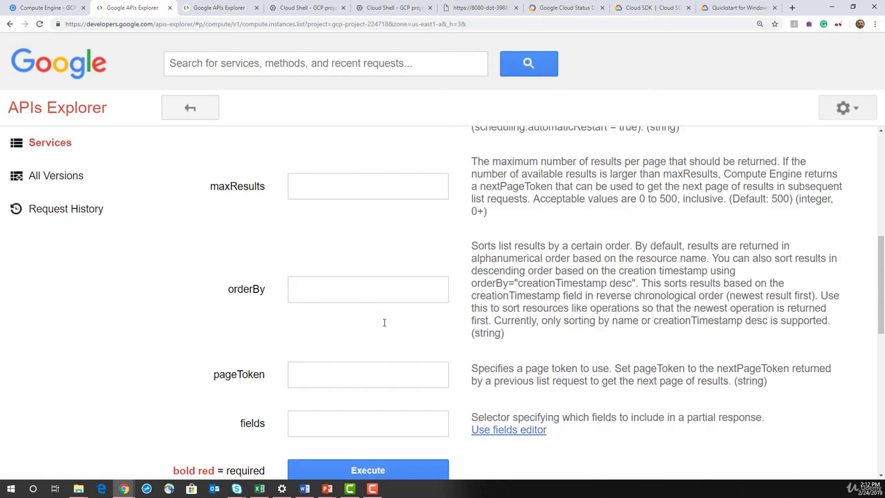
left_click(370, 155)
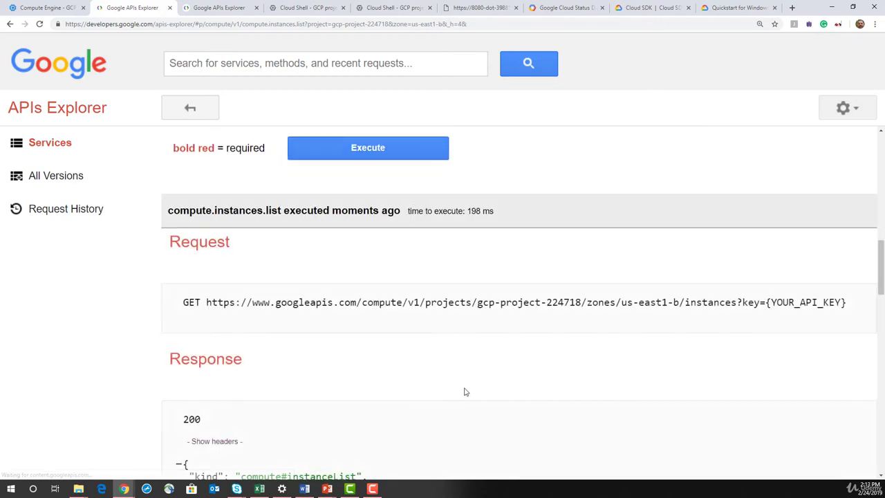
Step: Examine the kind, name and natIP in the response and compare them with the external IP of instance-1 in the console
scroll(464, 390, "down", 4)
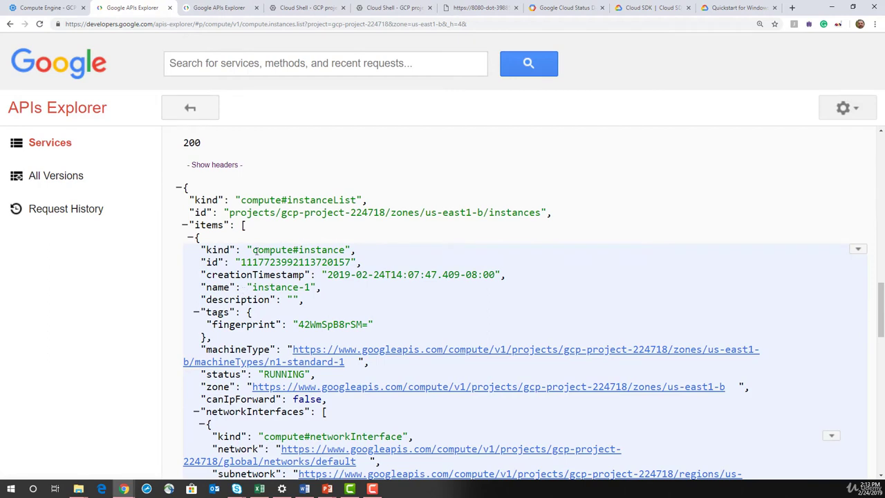
left_click_drag(252, 250, 351, 249)
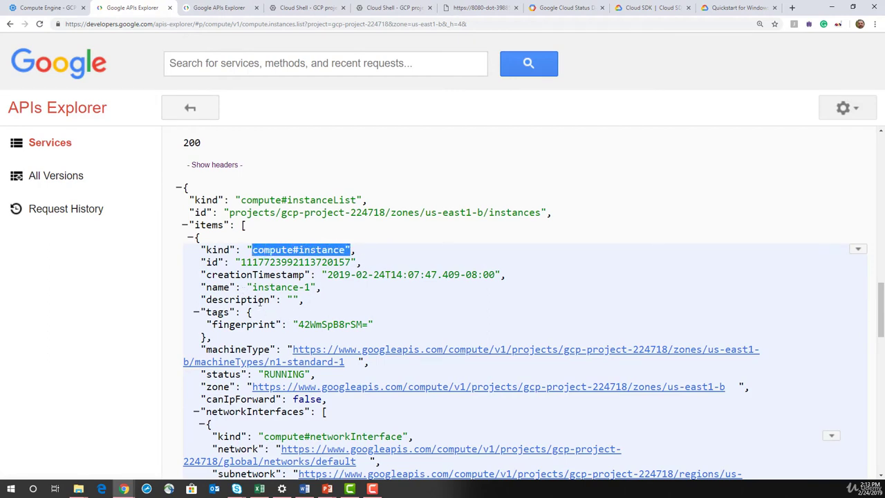
left_click_drag(318, 287, 247, 287)
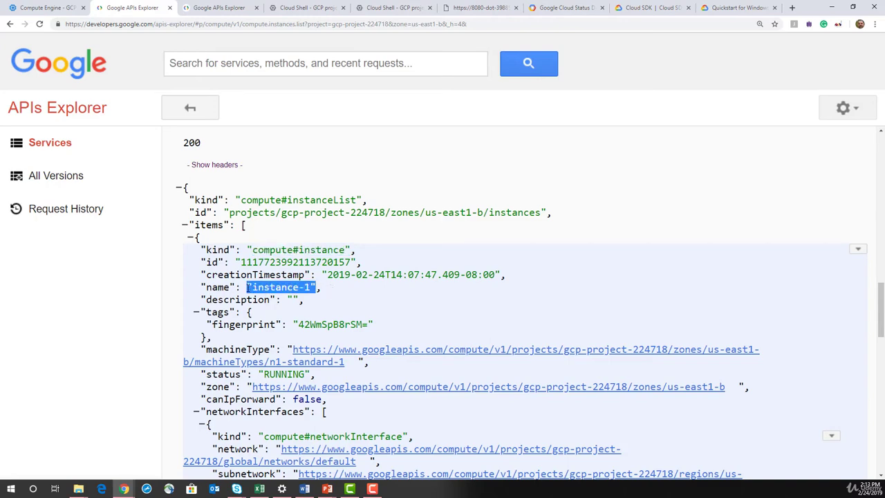
scroll(387, 340, "down", 3)
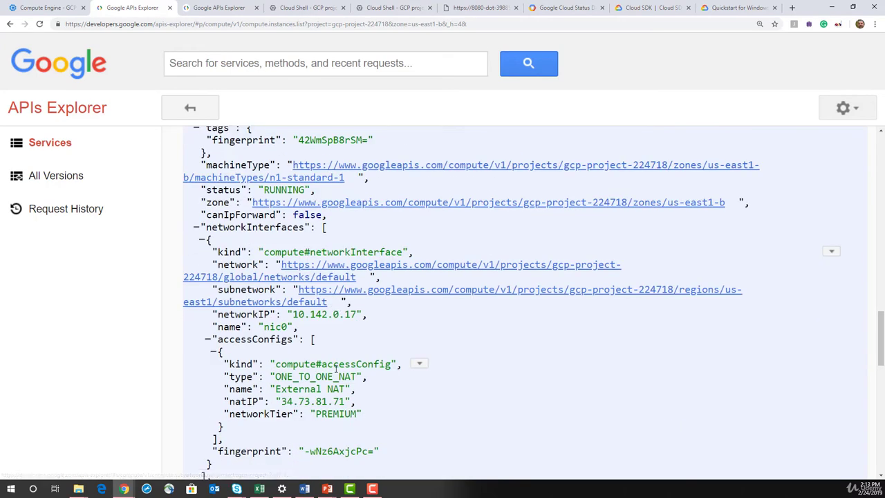
scroll(330, 370, "down", 2)
left_click_drag(282, 309, 368, 309)
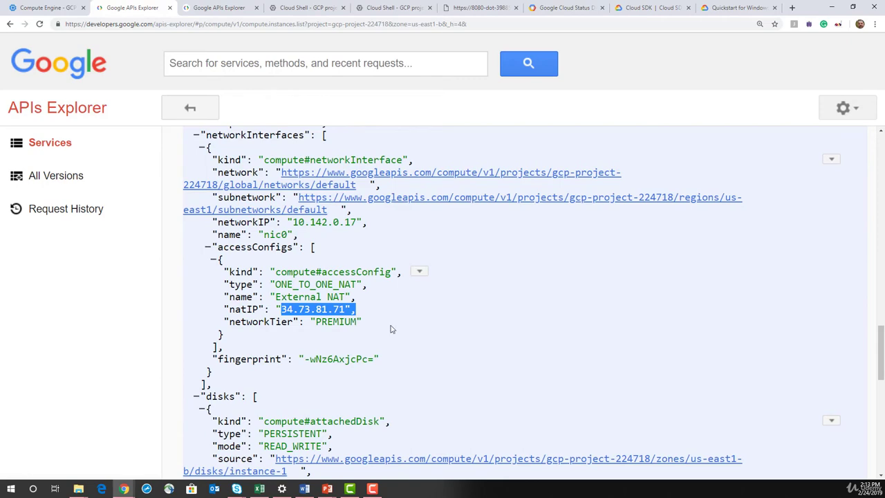
scroll(417, 359, "down", 6)
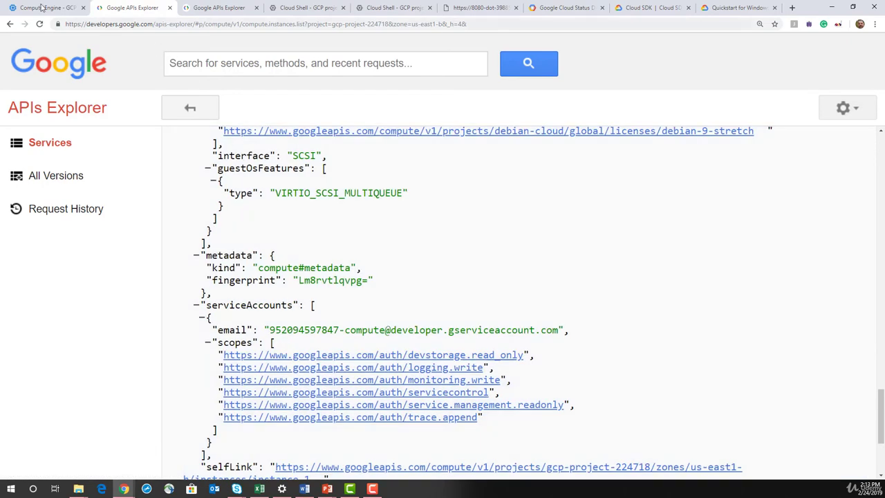
left_click(41, 7)
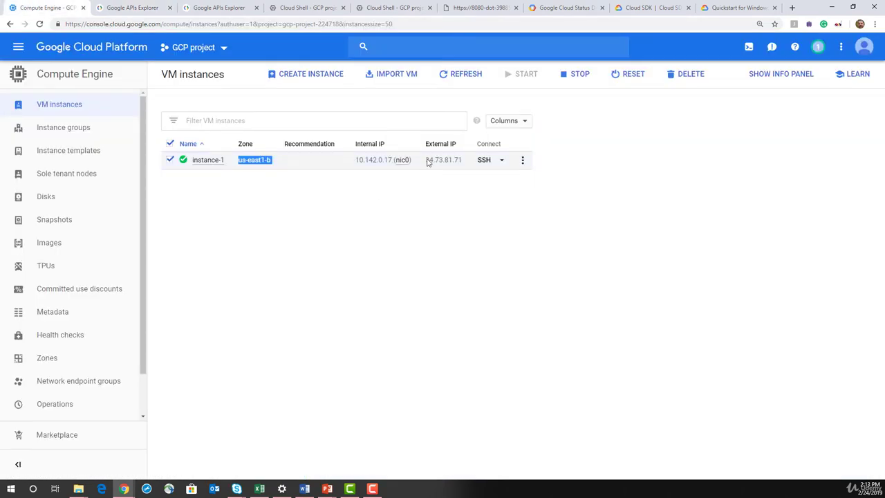
left_click_drag(427, 162, 462, 160)
Step: Return to the compute.instances.list results and review the remaining response fields and the full GET request URL
left_click(206, 7)
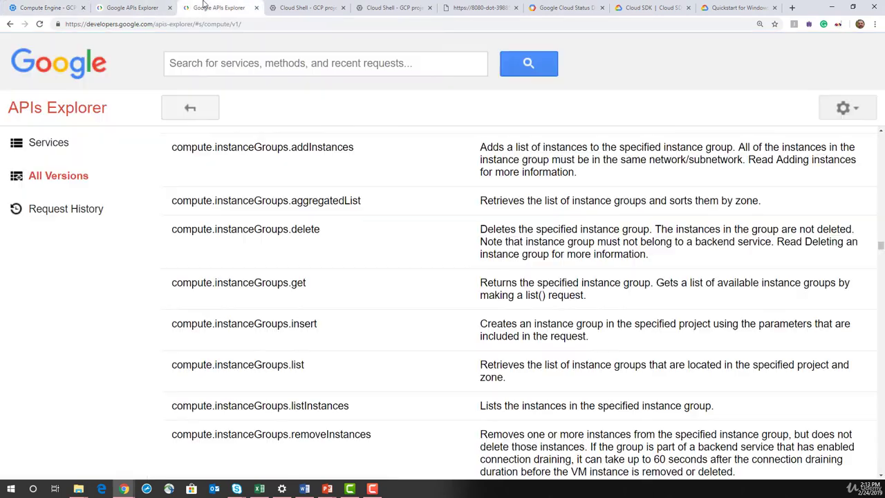
left_click(142, 10)
scroll(364, 391, "down", 3)
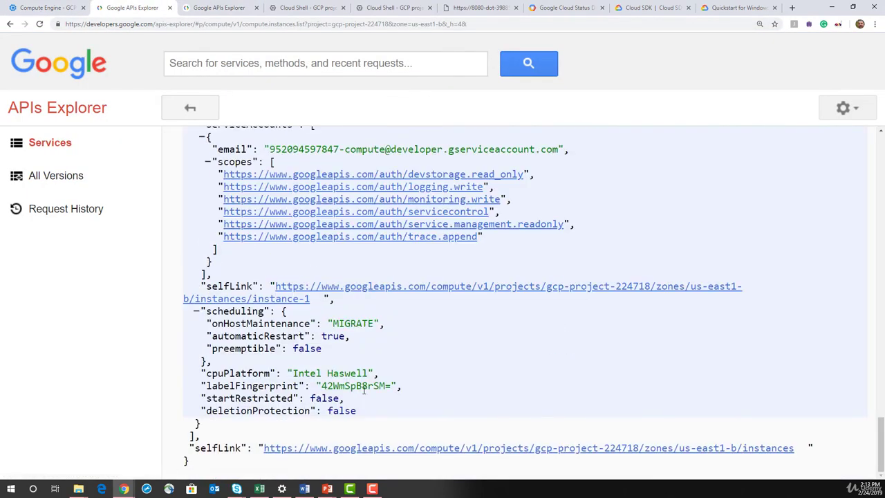
scroll(389, 421, "up", 15)
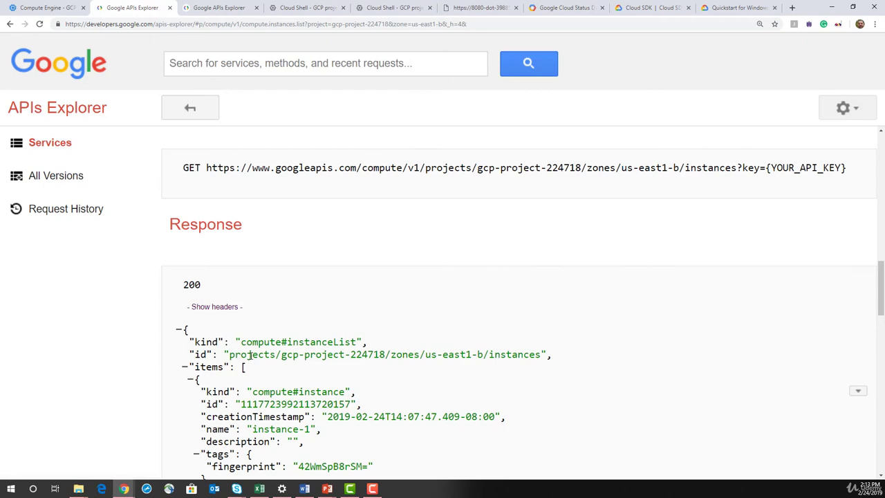
scroll(245, 385, "down", 3)
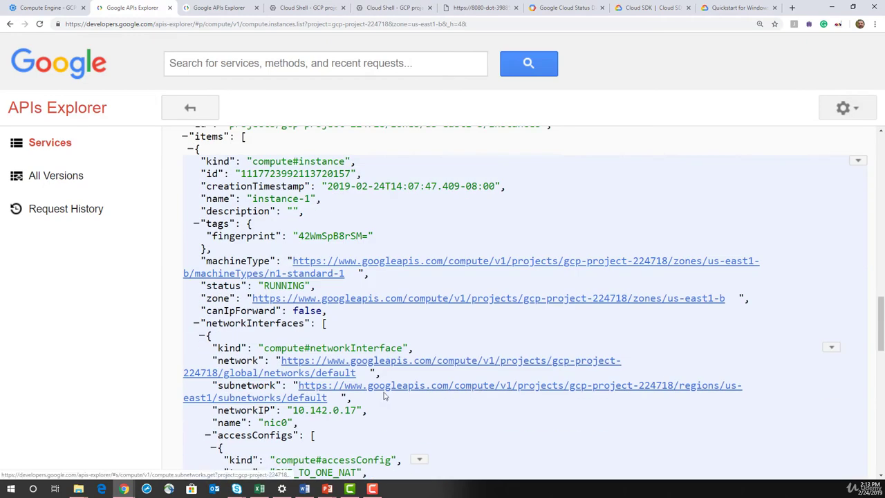
scroll(385, 401, "down", 2)
scroll(379, 407, "up", 10)
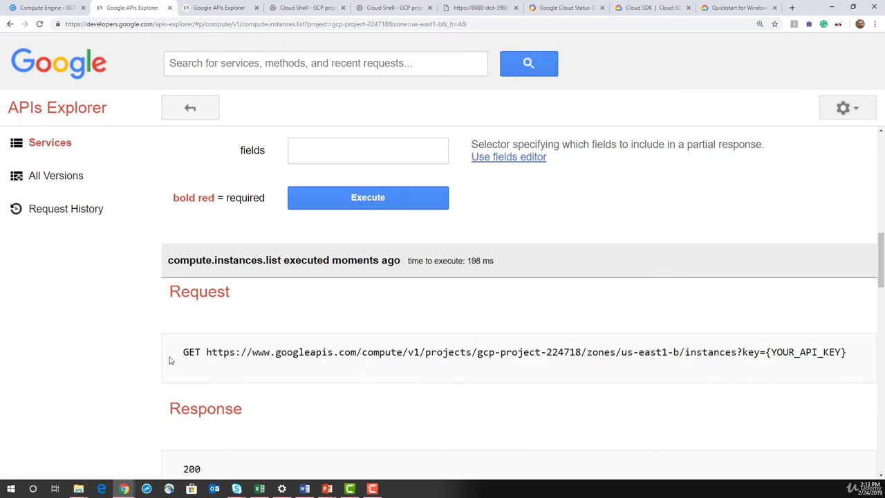
left_click_drag(183, 353, 680, 354)
triple_click(827, 351)
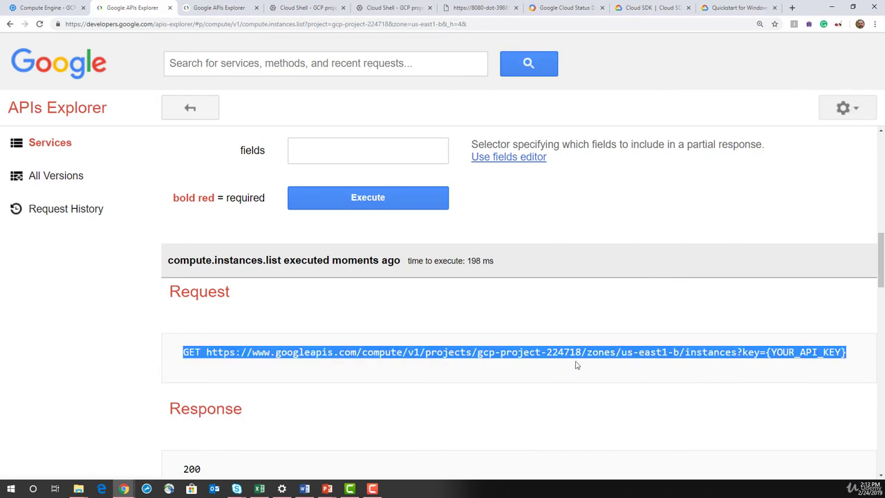
scroll(429, 408, "up", 10)
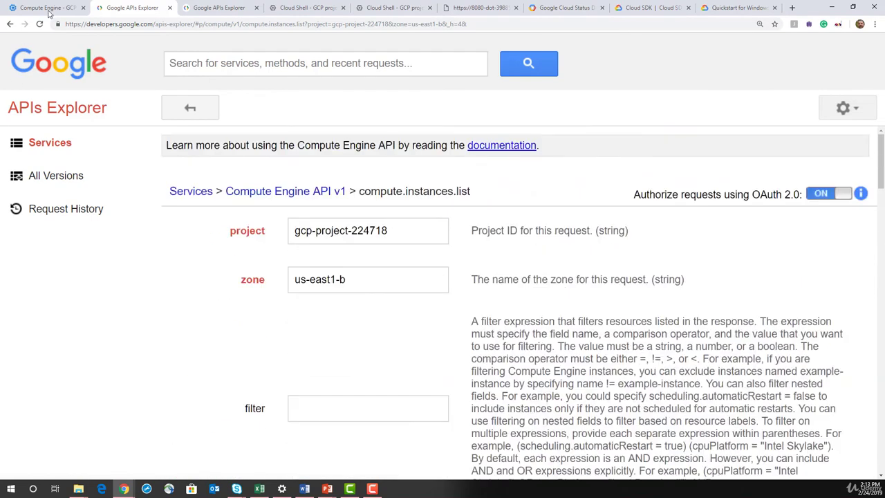
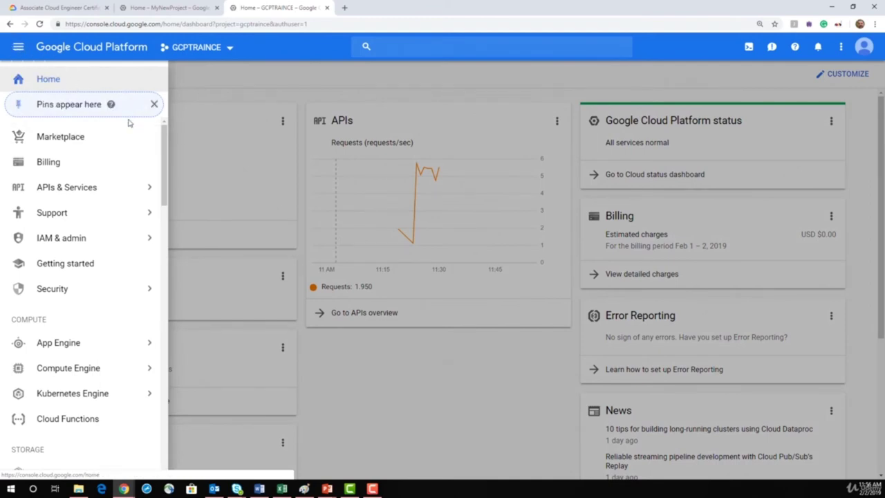
Step: Open Compute Engine's VM instances page for the GCPTRAINCE project
scroll(161, 144, "down", 3)
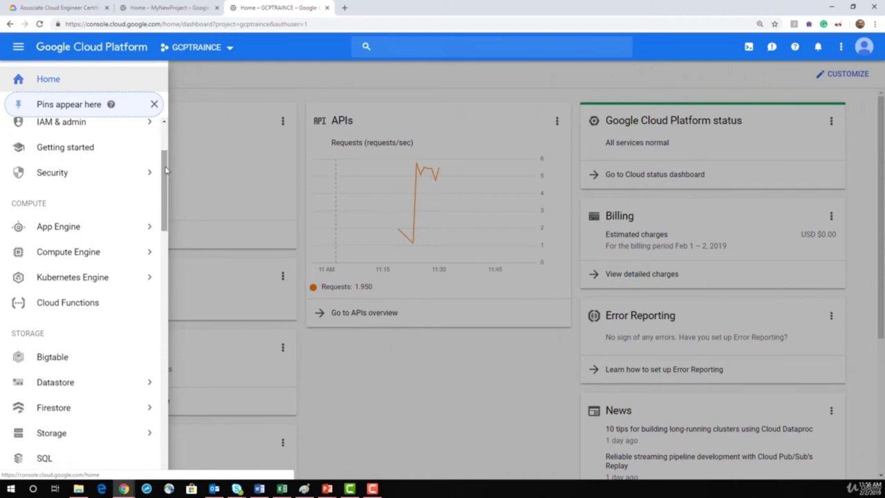
mouse_move(69, 253)
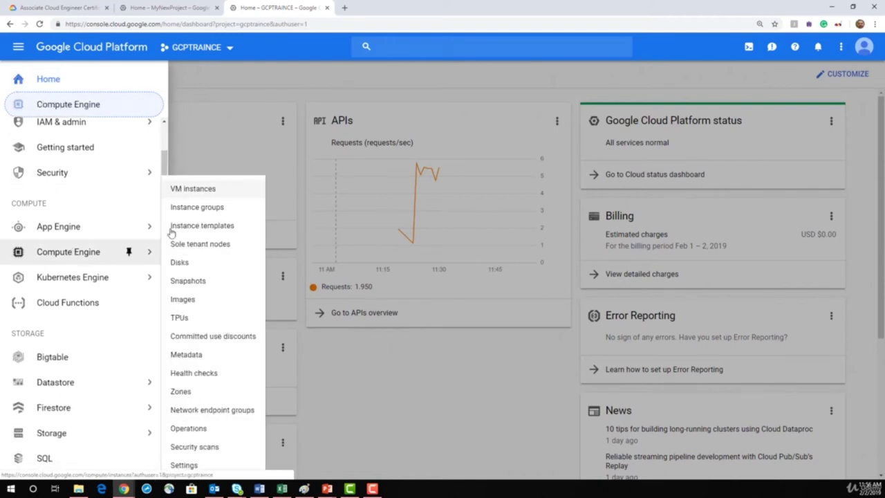
left_click(192, 195)
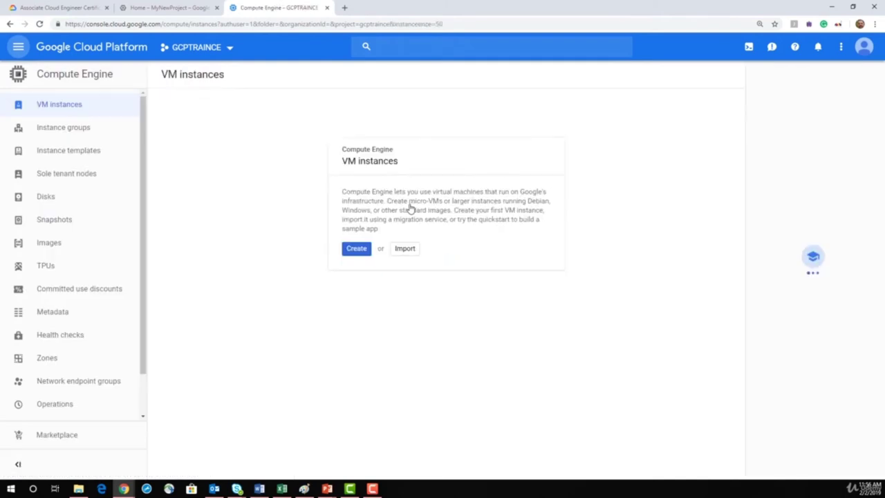
Step: Start creating a new VM instance and review its name, the available regions and the monthly cost estimate
left_click(325, 250)
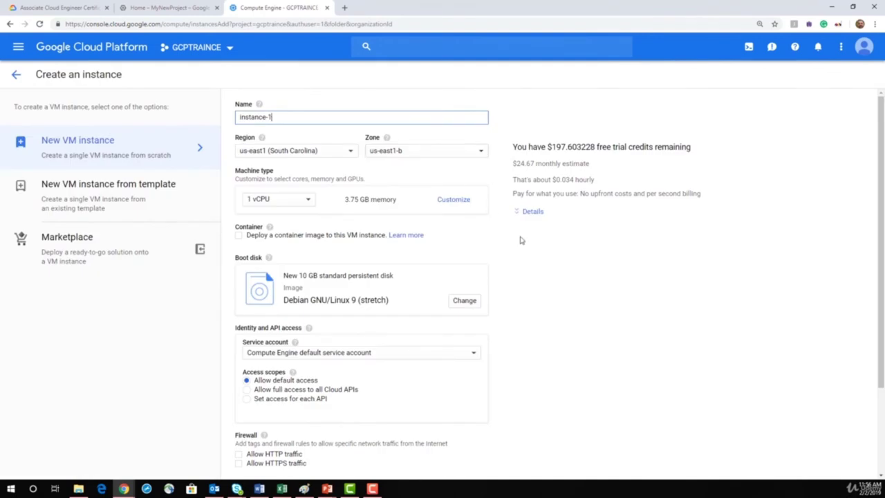
left_click_drag(283, 117, 197, 117)
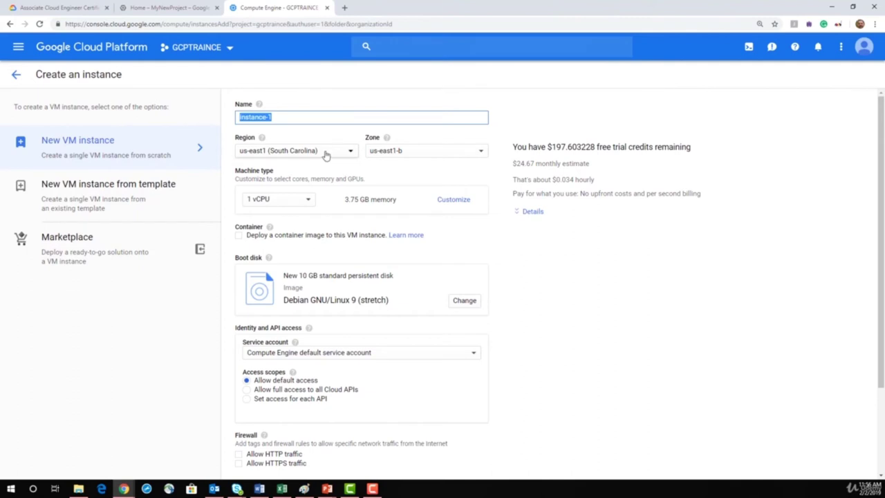
left_click(252, 152)
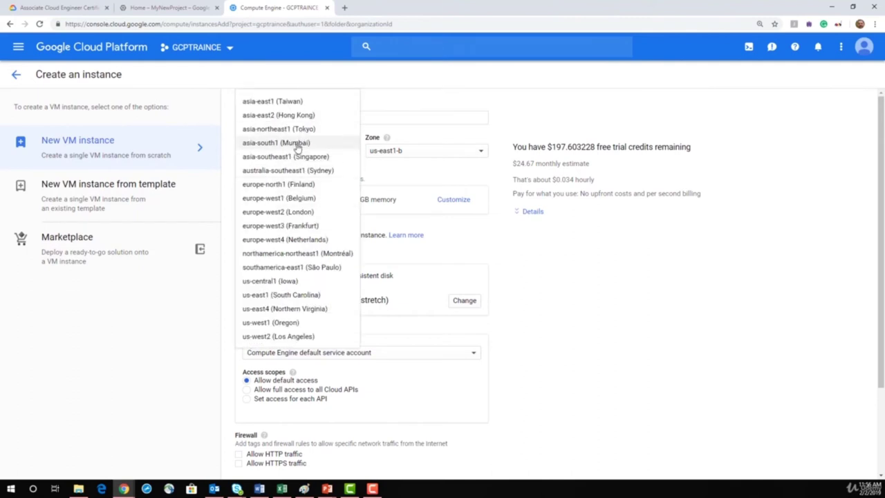
left_click(405, 105)
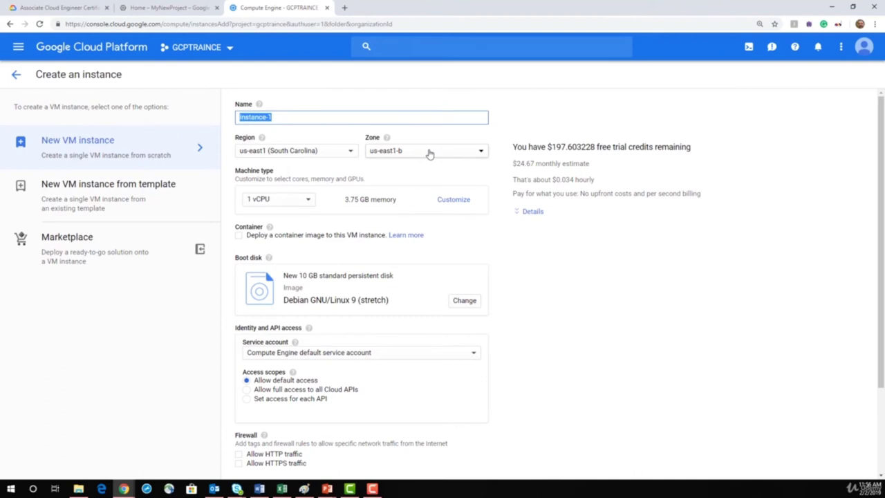
left_click_drag(513, 163, 608, 169)
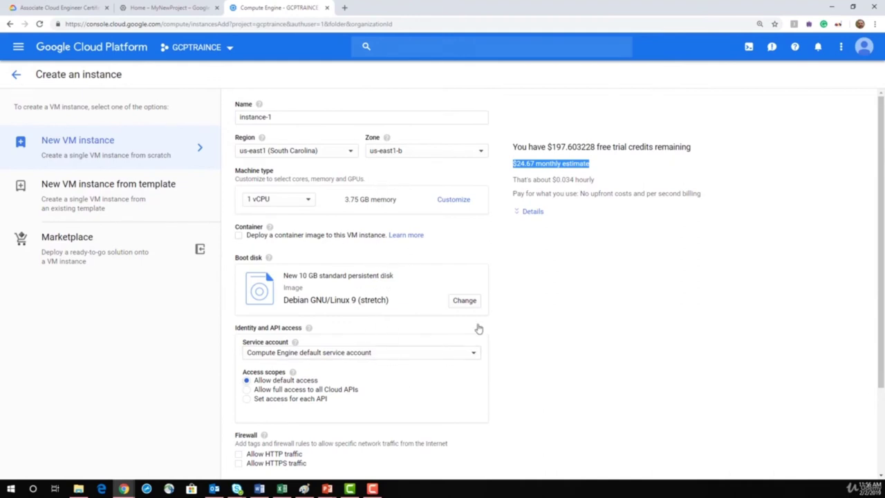
Step: Look through the predefined machine types, from the shared-core sizes to the highmem, highcpu, megamem and ultramem families
left_click(305, 200)
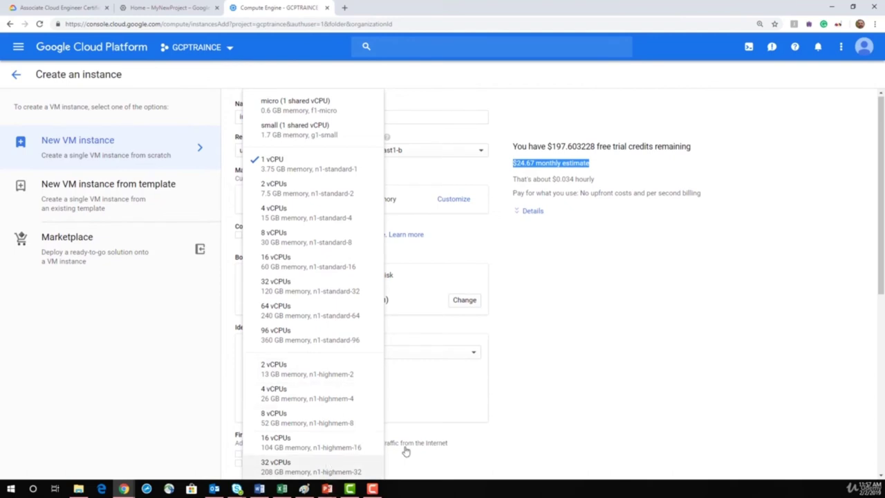
left_click_drag(883, 263, 863, 384)
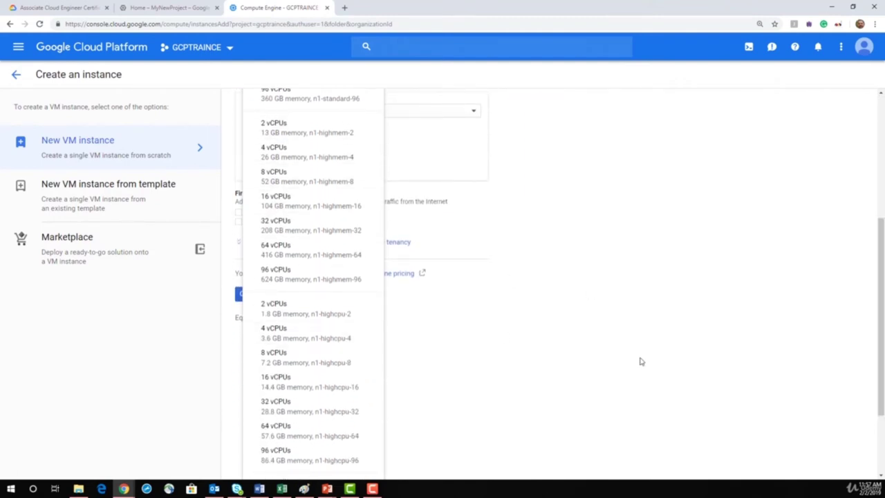
left_click_drag(883, 351, 882, 408)
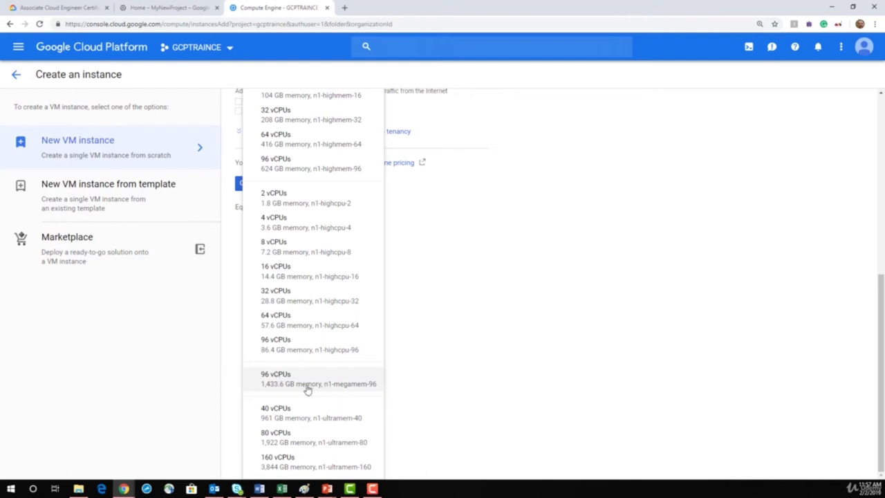
left_click(569, 309)
scroll(692, 308, "up", 4)
scroll(883, 312, "up", 2)
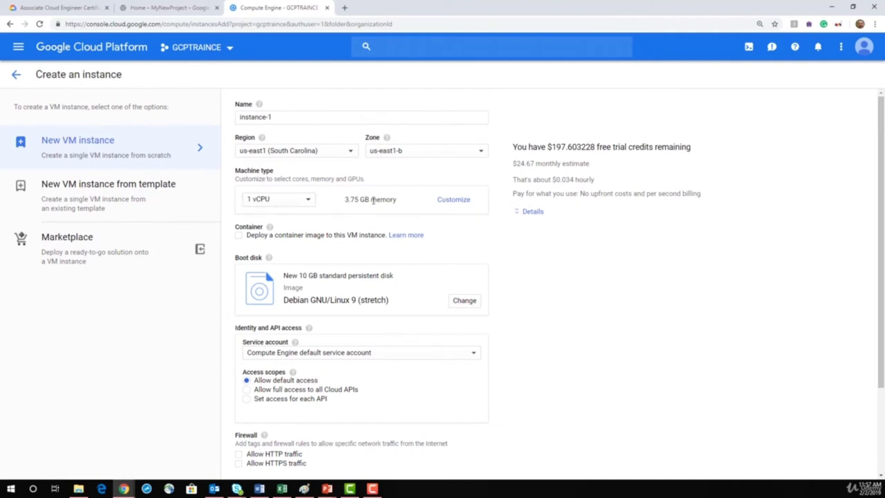
Step: Customize the machine type with 4 vCPUs and 26 GB of memory
left_click(454, 199)
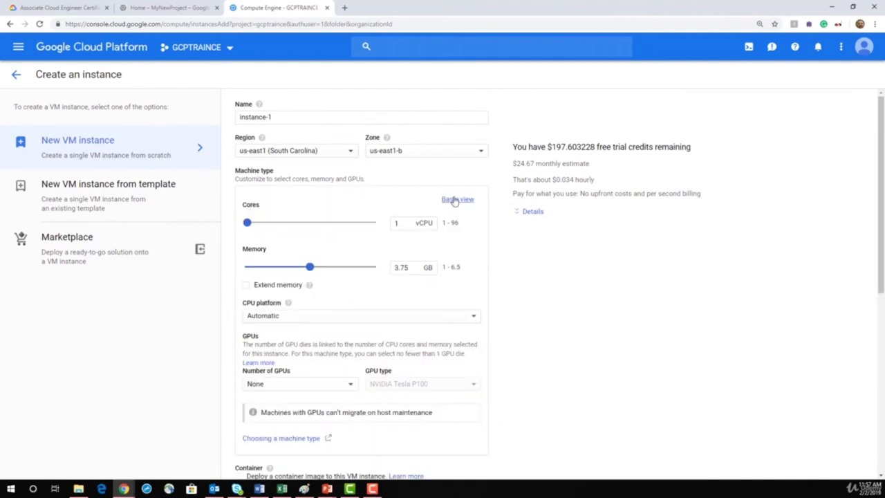
left_click(398, 222)
type("4")
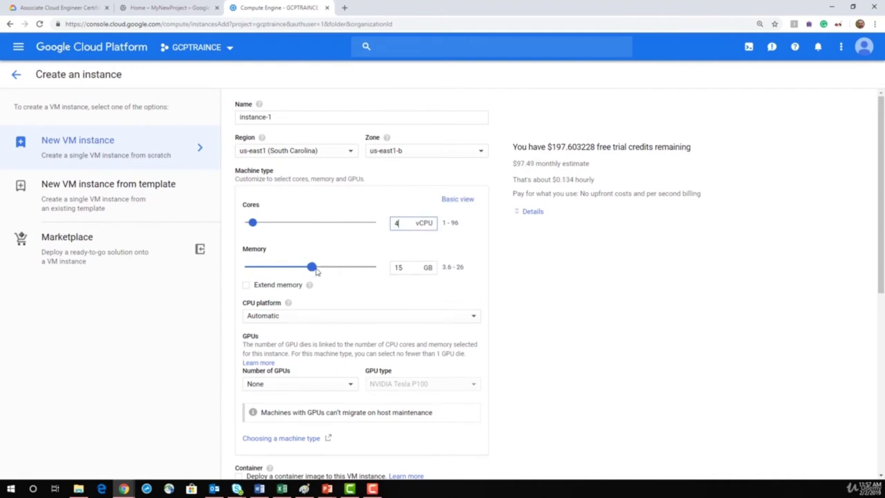
left_click_drag(312, 270, 381, 270)
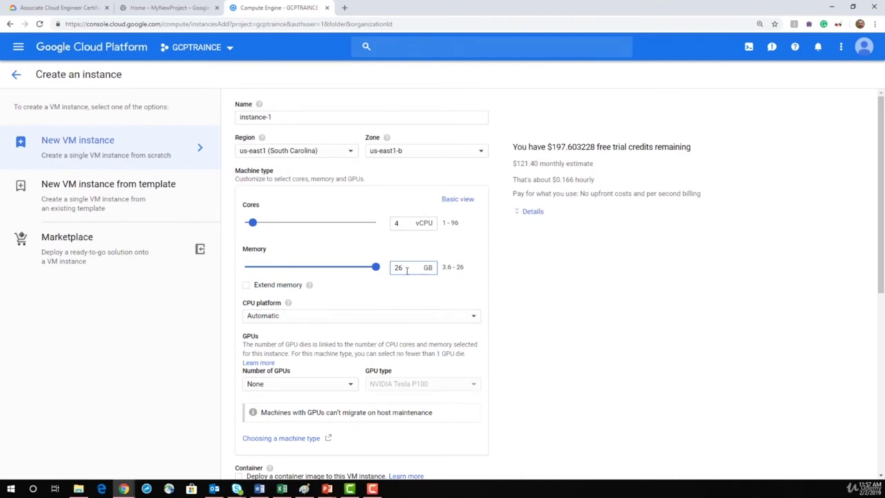
Step: Enable extended memory, raise the memory to 624 GB and set the cores to 30 vCPU
left_click(246, 285)
left_click_drag(257, 269, 389, 269)
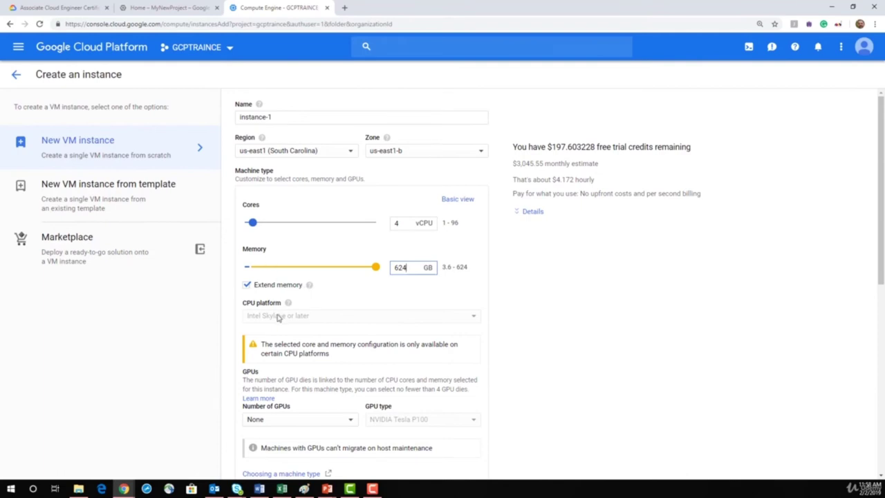
mouse_move(290, 307)
left_click(288, 222)
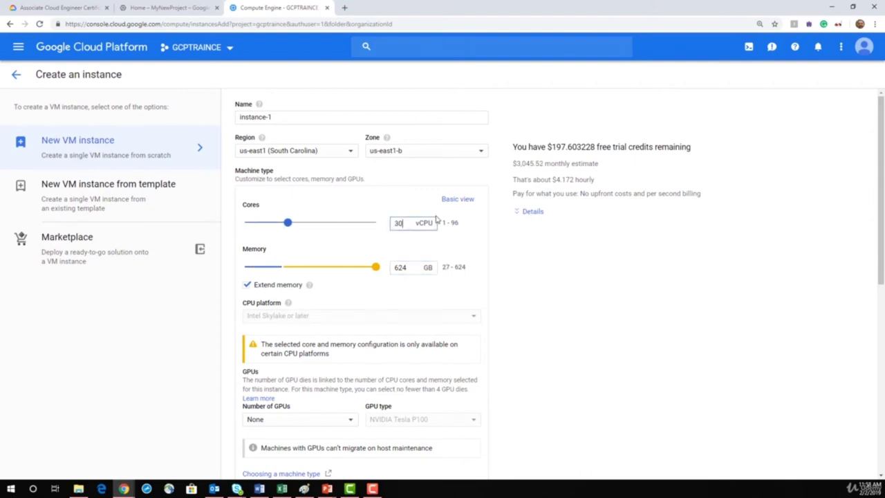
Step: Return the machine type to the basic view and choose the predefined 1 vCPU n1-standard-1 type
left_click(462, 199)
left_click(296, 200)
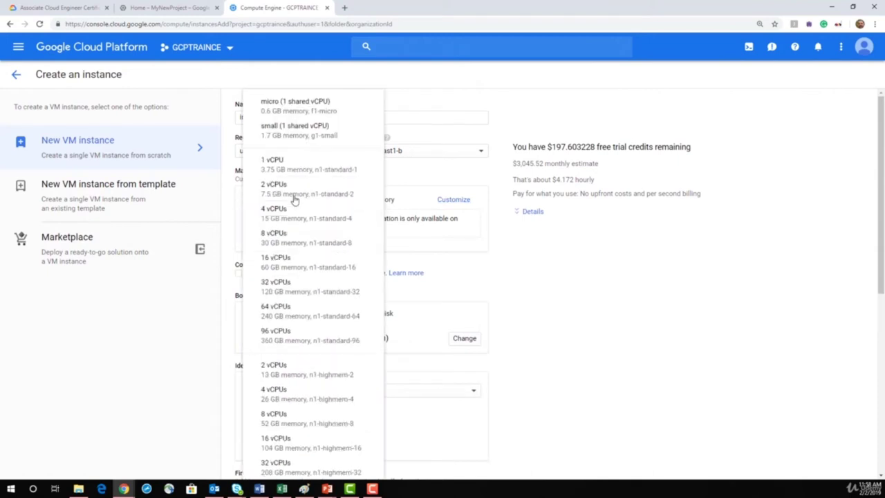
left_click(294, 168)
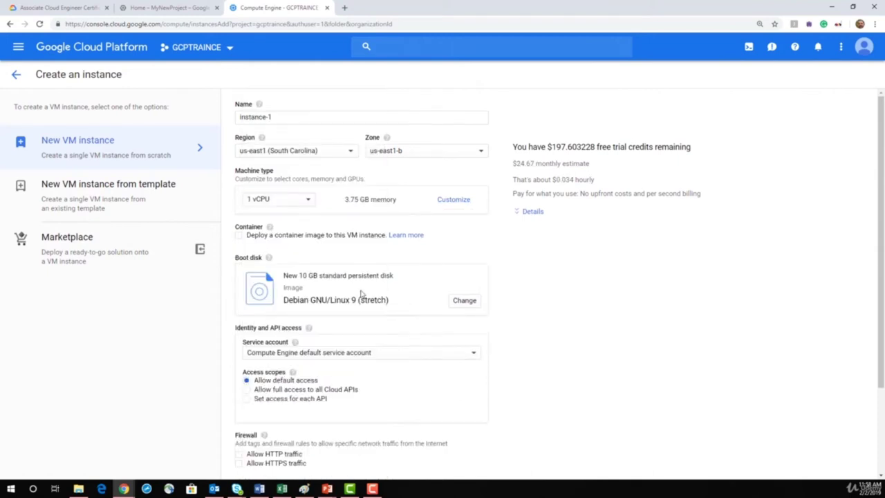
Step: Customize the machine type again and set the CPU platform to Intel Skylake or later
left_click(459, 203)
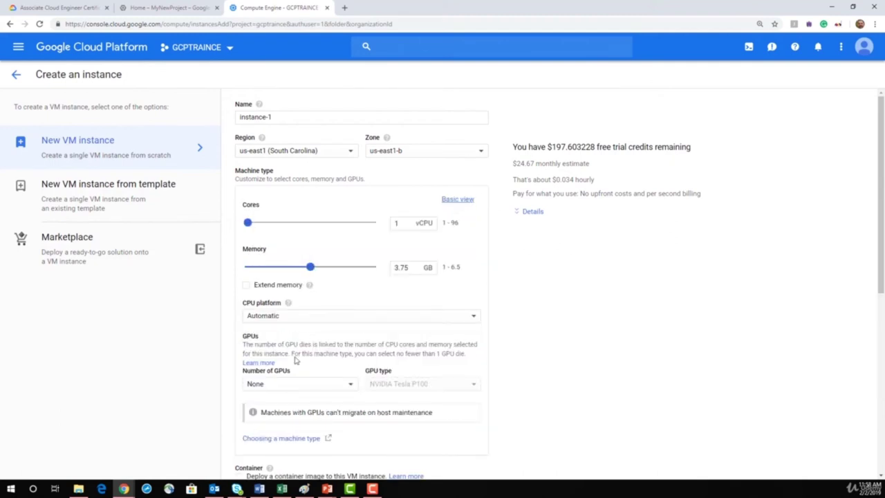
left_click(291, 317)
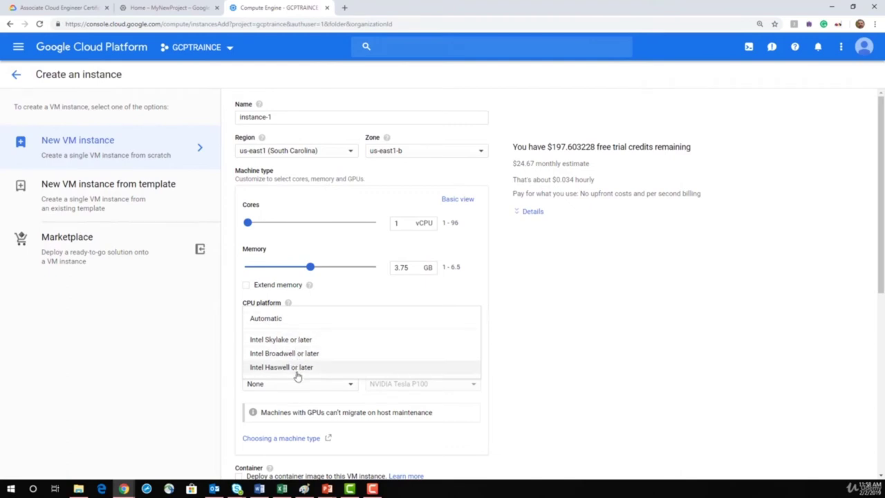
left_click(303, 342)
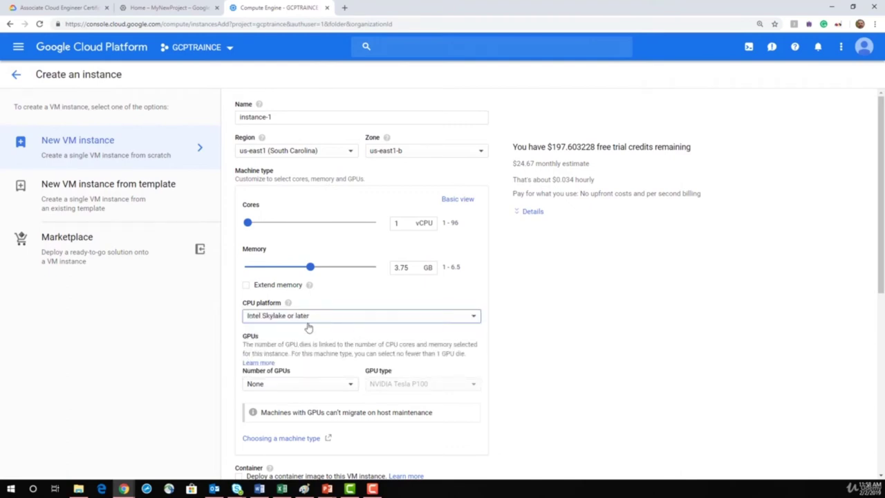
mouse_move(288, 308)
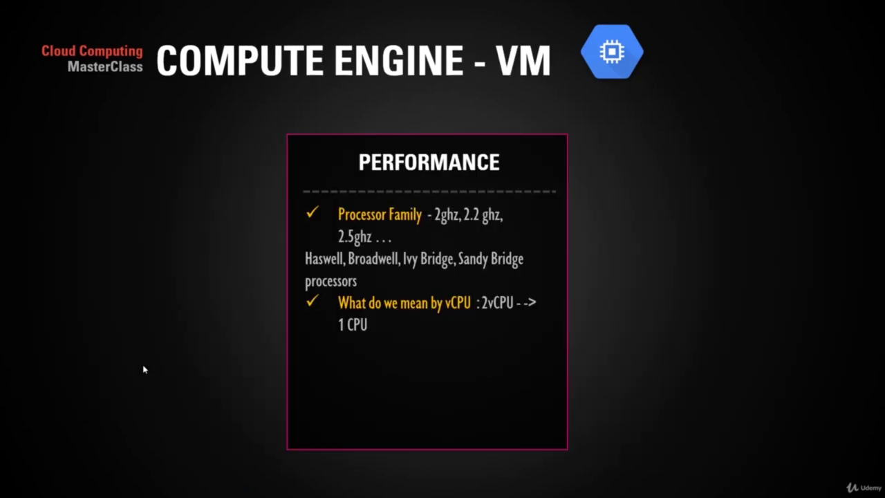
key("Right")
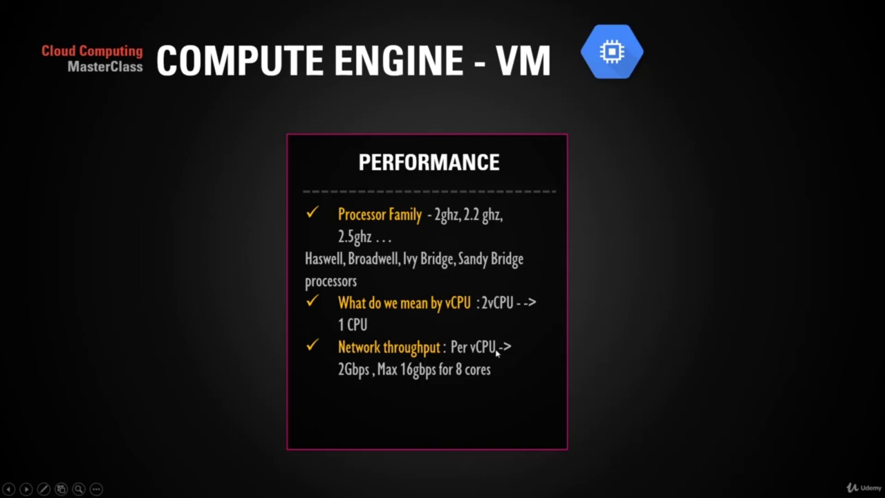
key("alt+Tab")
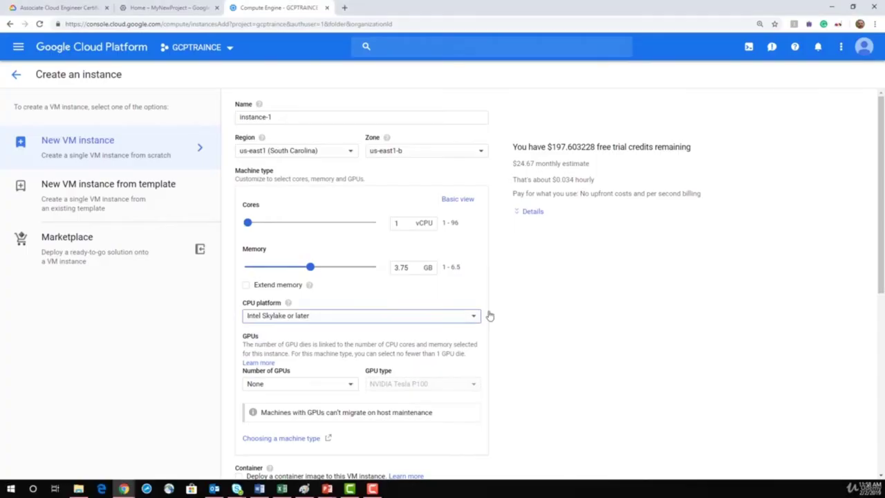
Step: Review the instance form's GPU, container, boot disk, service account, access scope and firewall settings
scroll(584, 293, "down", 1)
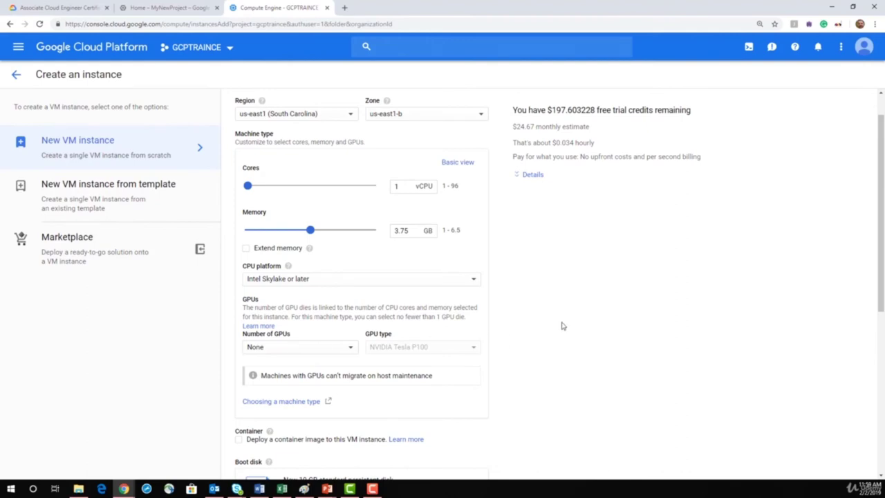
scroll(562, 325, "down", 1)
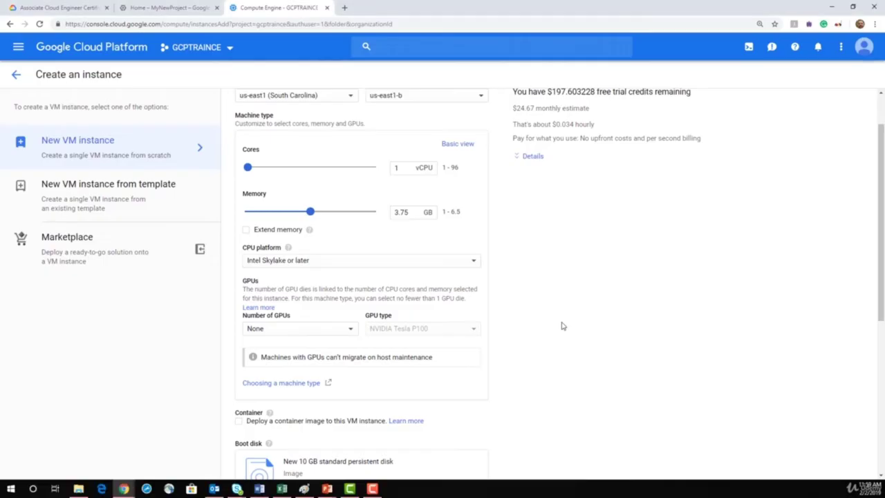
scroll(562, 325, "down", 3)
scroll(562, 326, "down", 2)
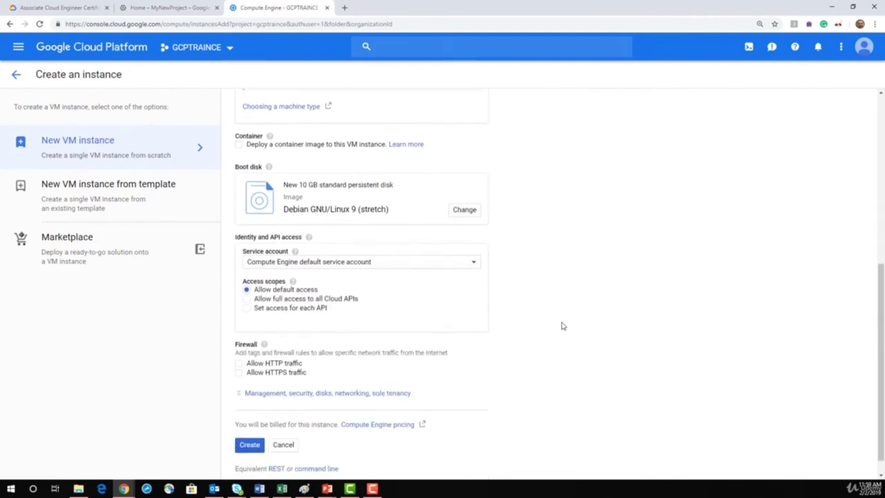
scroll(562, 325, "up", 2)
scroll(562, 326, "up", 1)
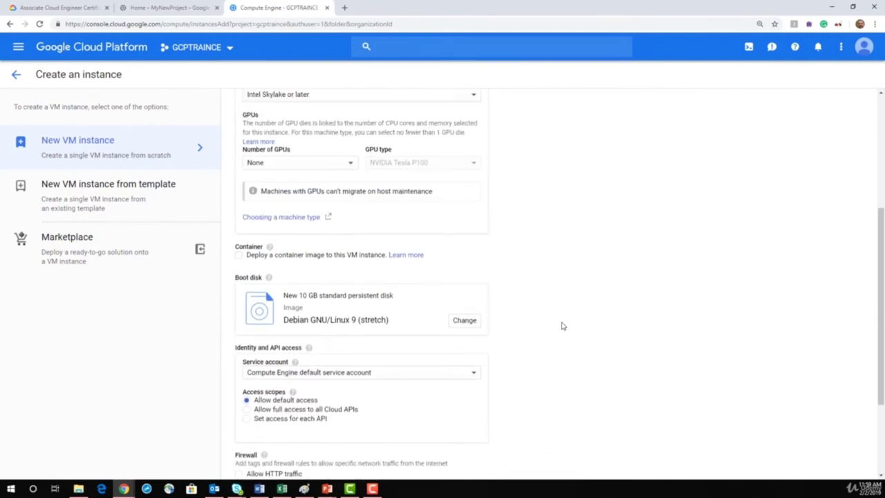
scroll(562, 325, "up", 1)
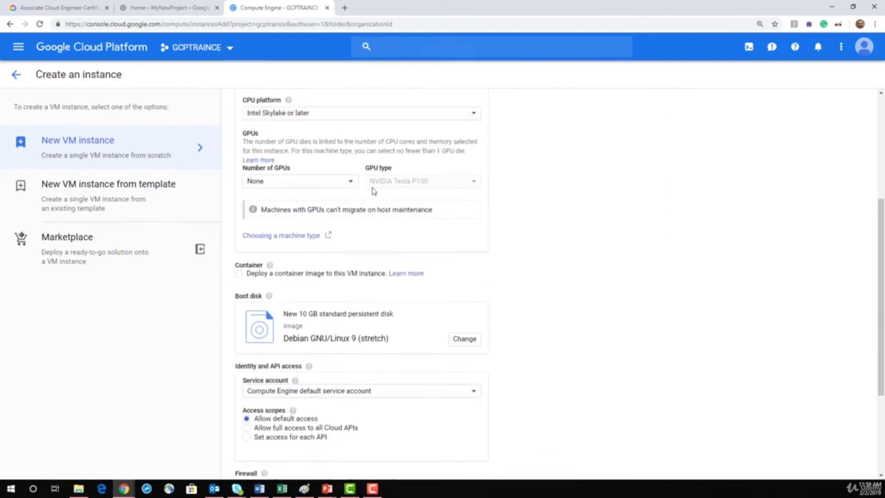
Step: Try 1 and 2 GPUs, check the NVIDIA Tesla P100 type options for each, and set the number of GPUs back to None
left_click(334, 184)
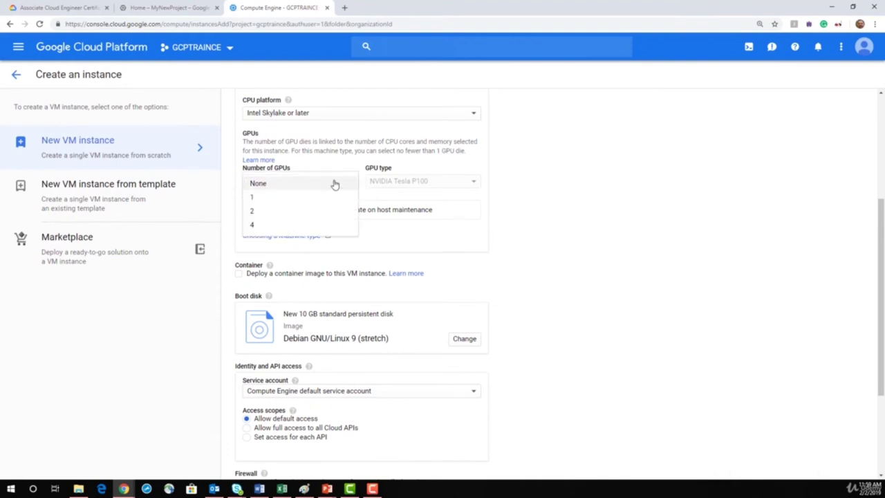
left_click(278, 198)
left_click(397, 183)
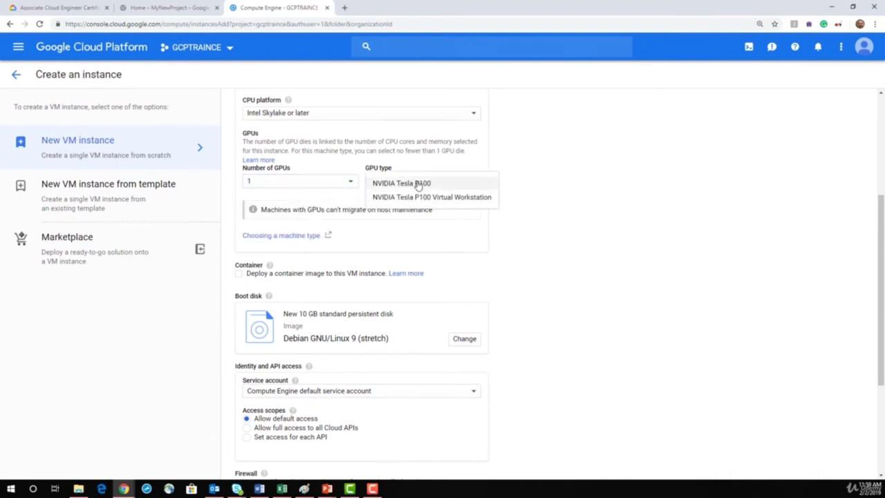
left_click(428, 152)
left_click(327, 183)
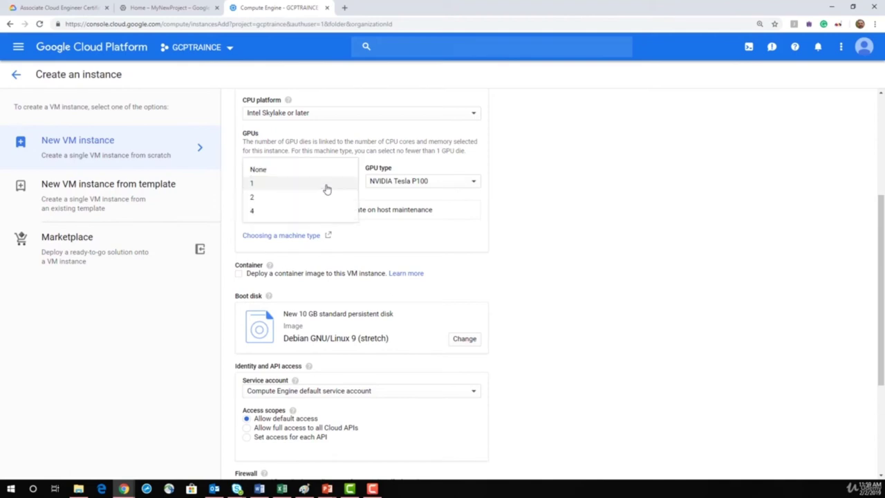
left_click(286, 200)
left_click(411, 183)
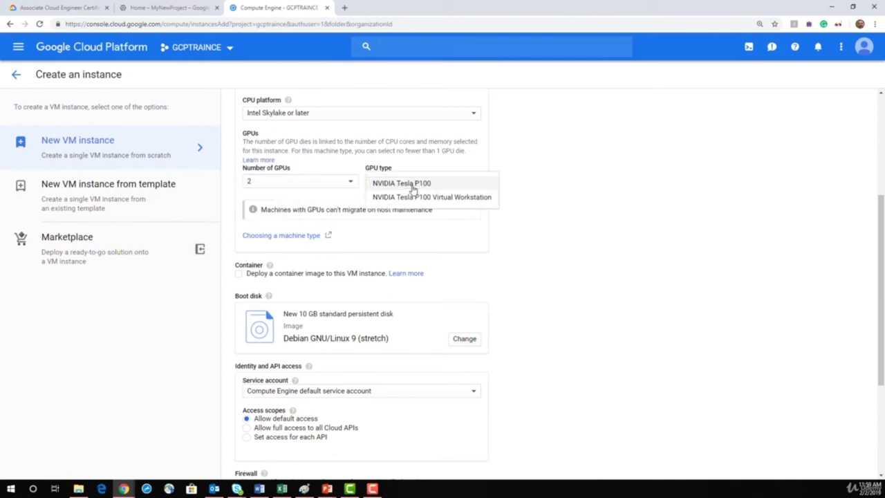
left_click(335, 182)
left_click(281, 159)
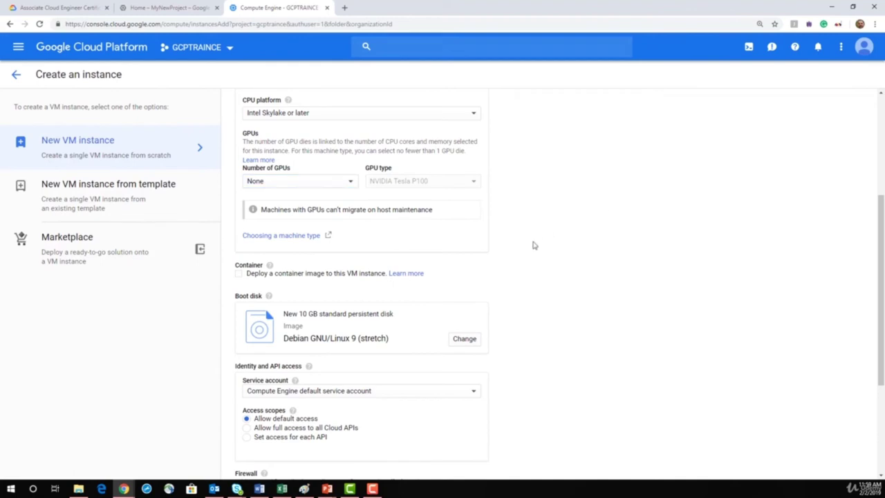
Step: Check the service accounts available for the instance and keep the Compute Engine default service account
scroll(533, 245, "down", 2)
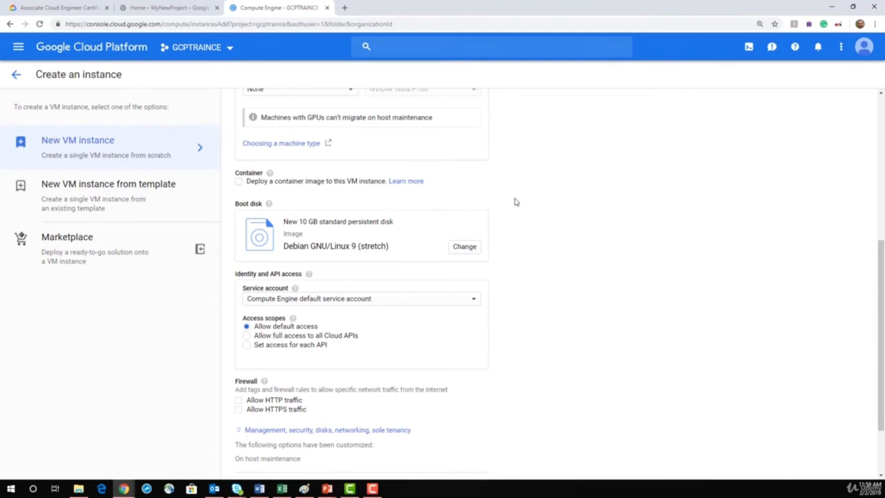
scroll(514, 201, "down", 2)
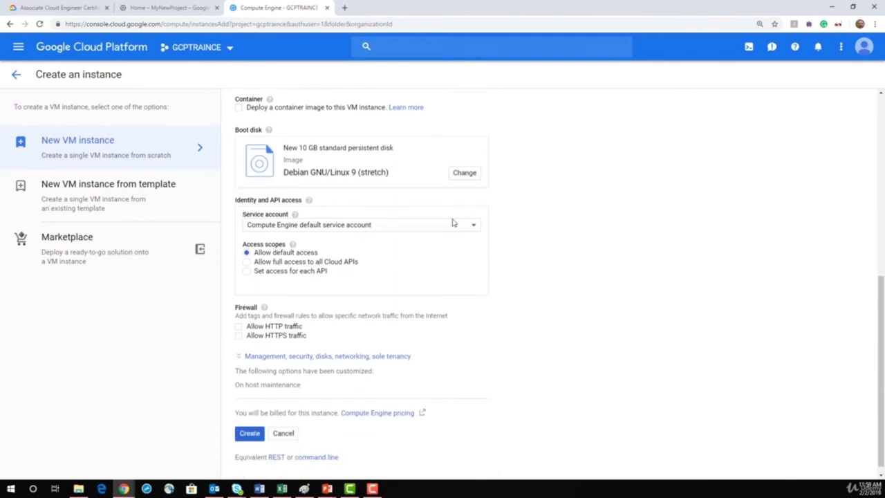
left_click(275, 228)
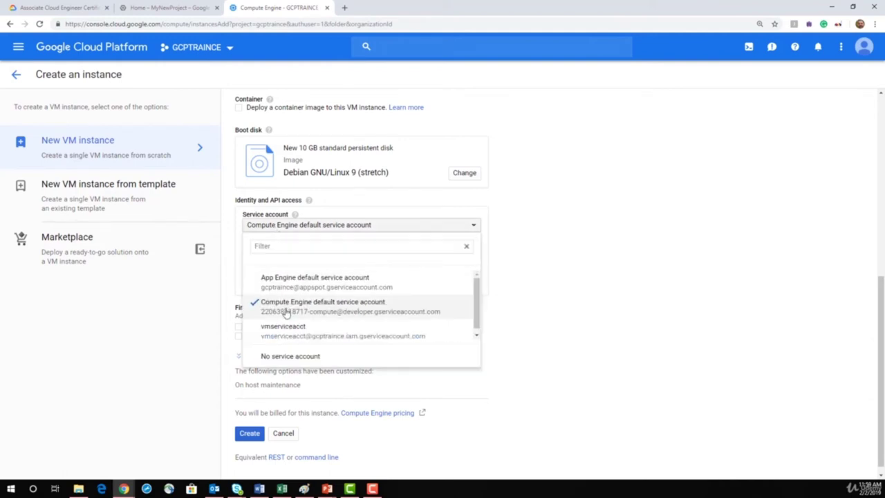
left_click(372, 315)
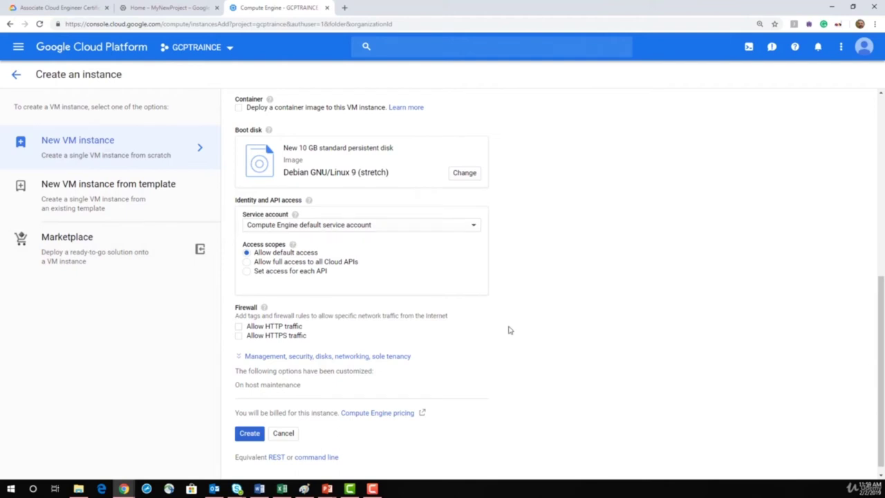
Step: Read the firewall help and allow both HTTP and HTTPS traffic to the instance
scroll(509, 330, "down", 1)
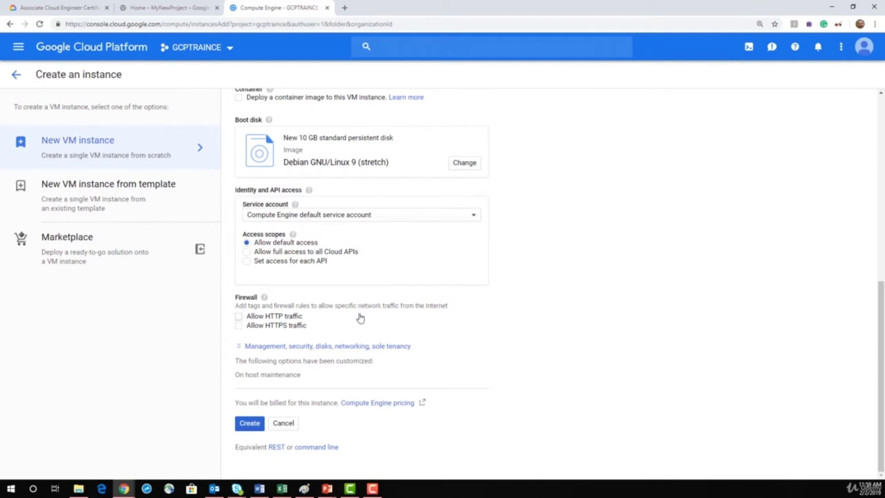
mouse_move(263, 297)
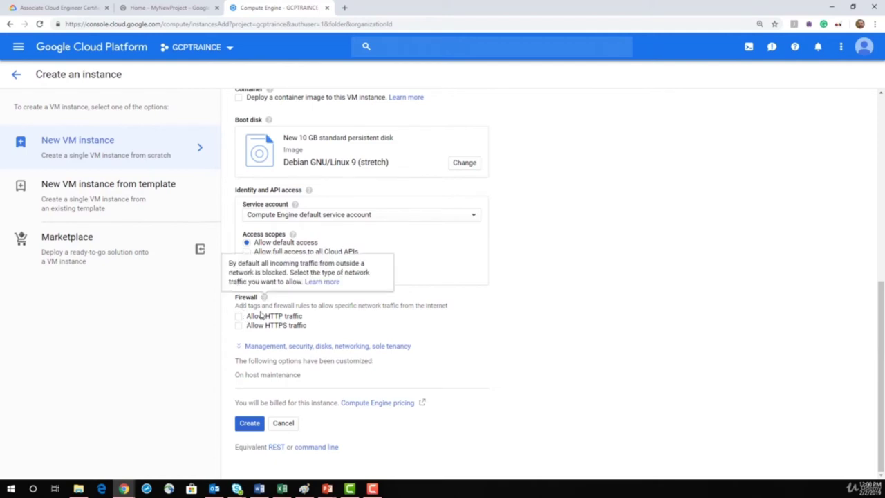
left_click(239, 325)
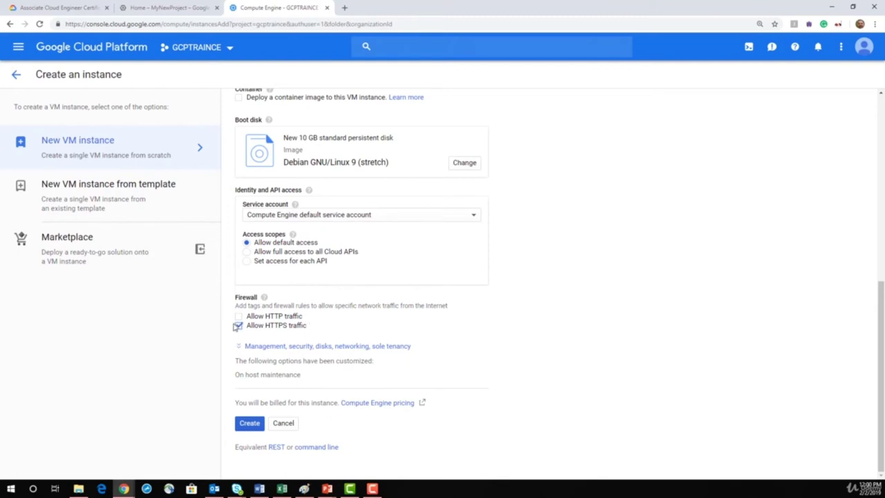
left_click(240, 325)
left_click(238, 316)
left_click(239, 325)
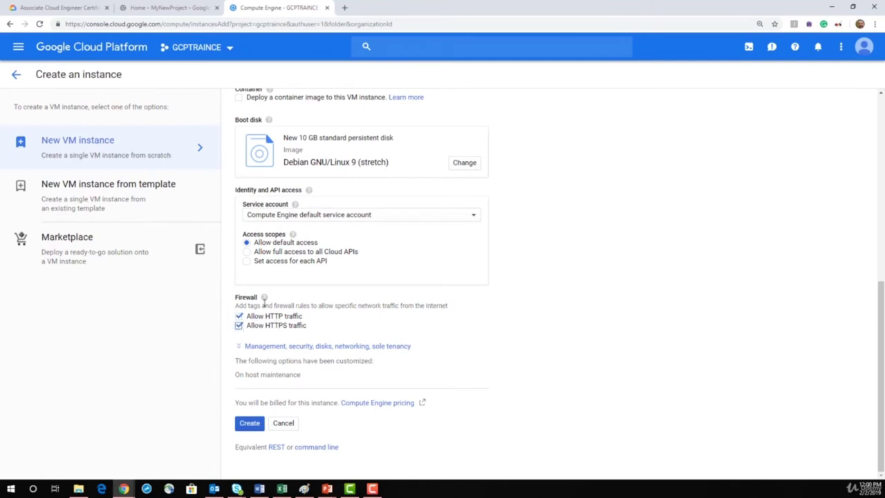
Step: Expand the instance's advanced options and review the management settings for labels, deletion protection, startup script and metadata
left_click(312, 351)
scroll(534, 361, "down", 3)
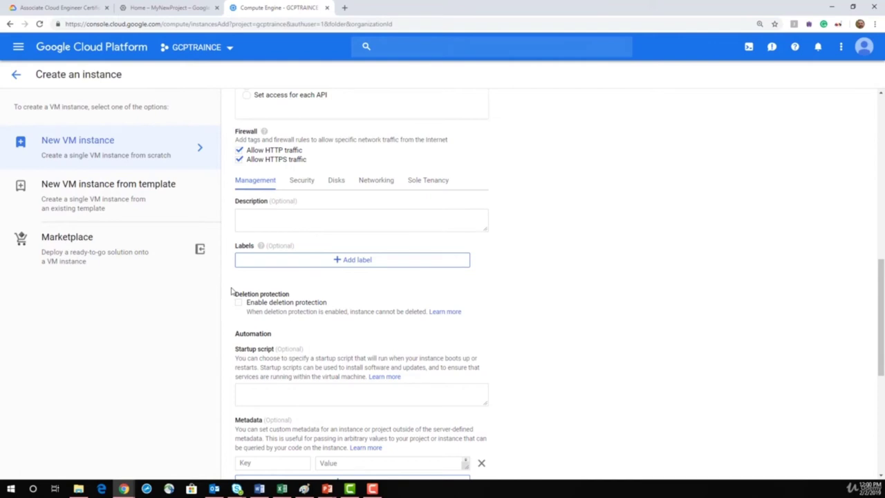
scroll(232, 291, "down", 4)
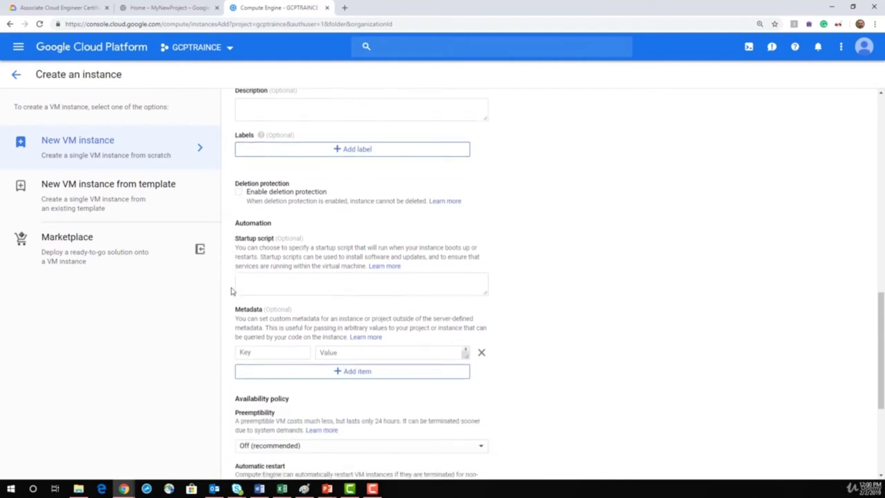
left_click(262, 262)
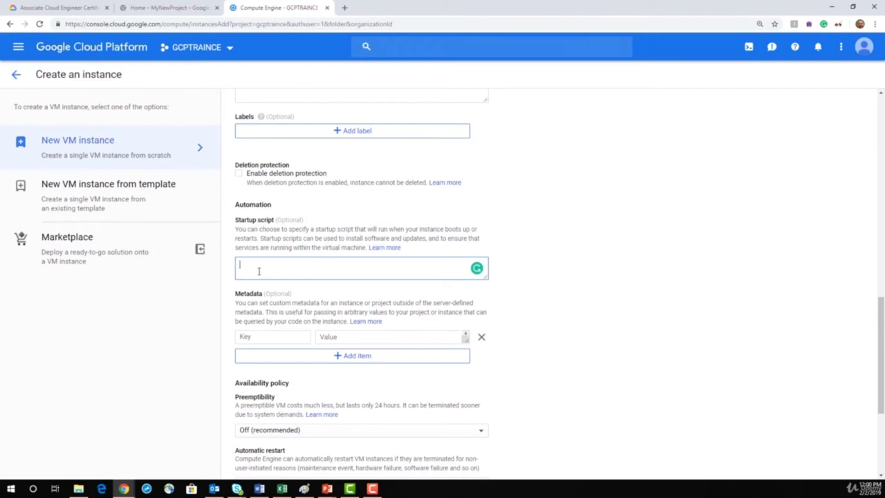
left_click(223, 322)
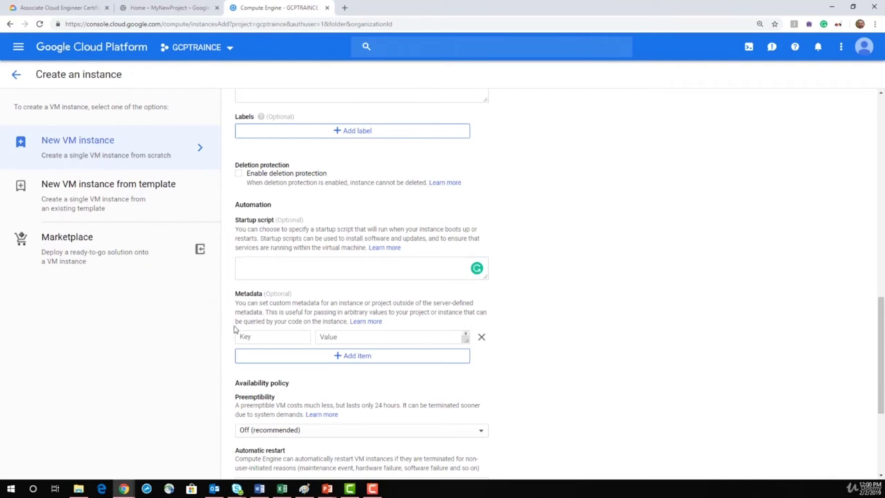
Step: Check the Preemptibility and Automatic restart choices in the availability policy, keeping them Off (recommended) and On (recommended)
scroll(233, 330, "down", 5)
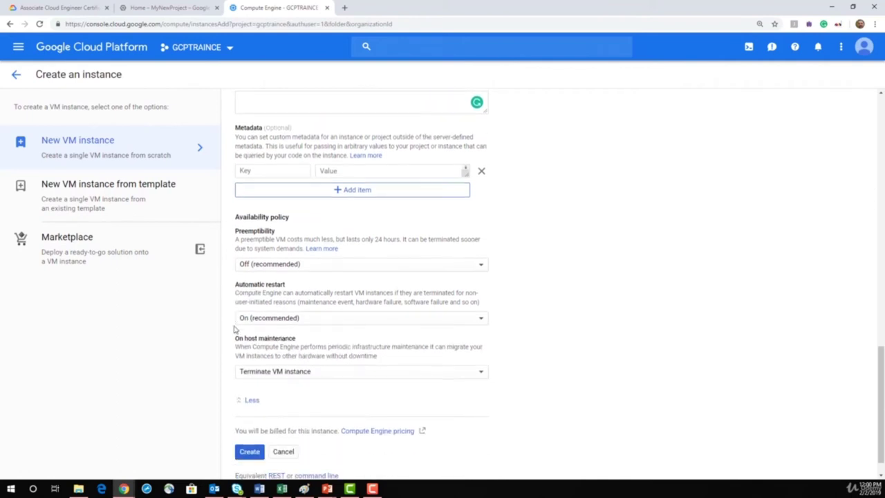
left_click(278, 268)
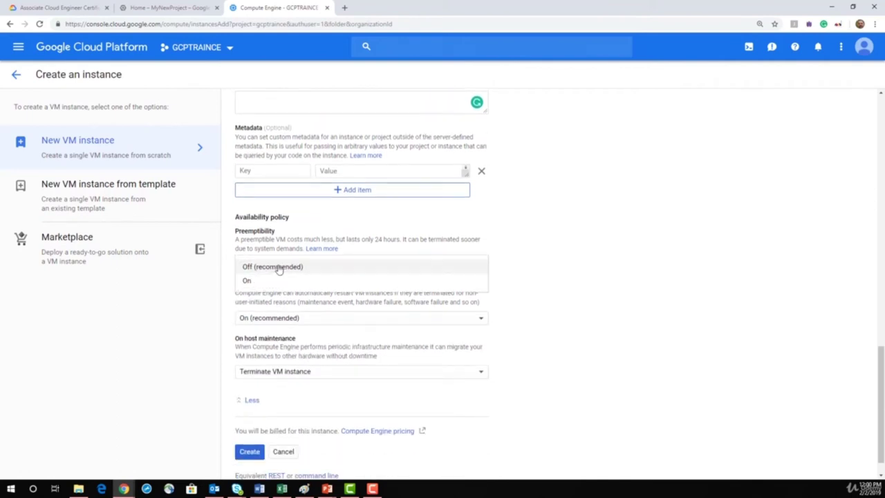
left_click(221, 297)
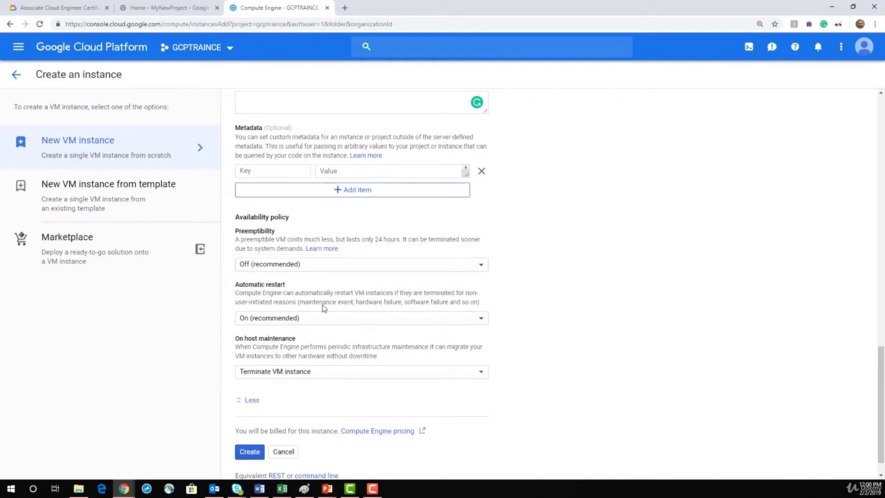
left_click(258, 318)
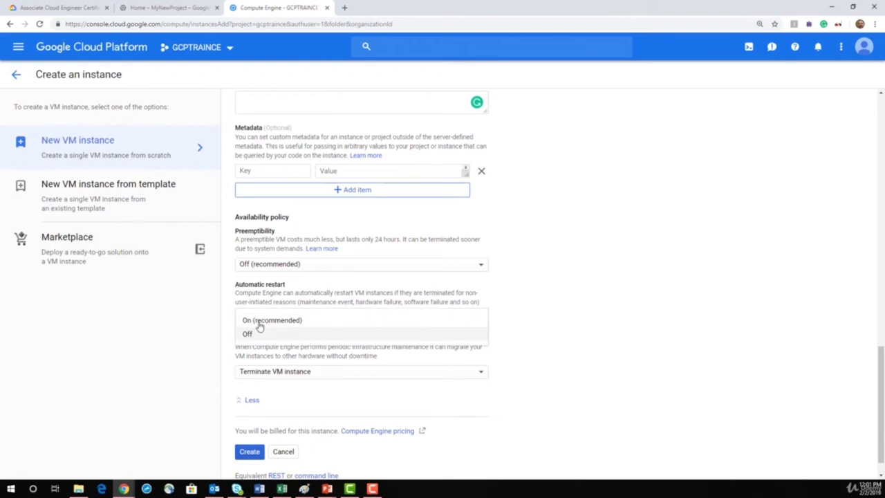
left_click(308, 297)
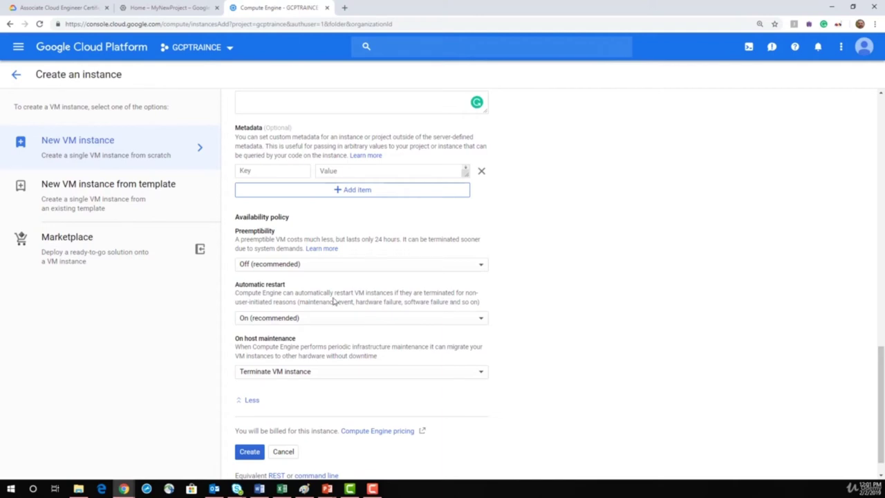
left_click(303, 319)
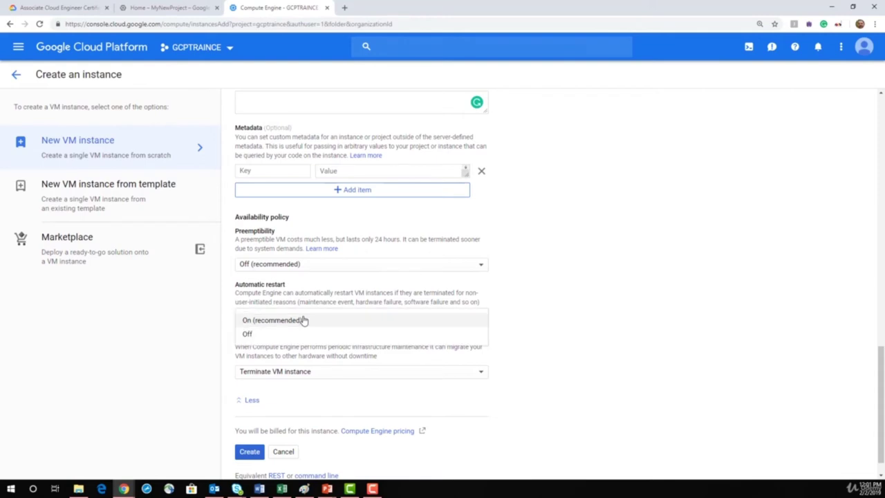
left_click(233, 336)
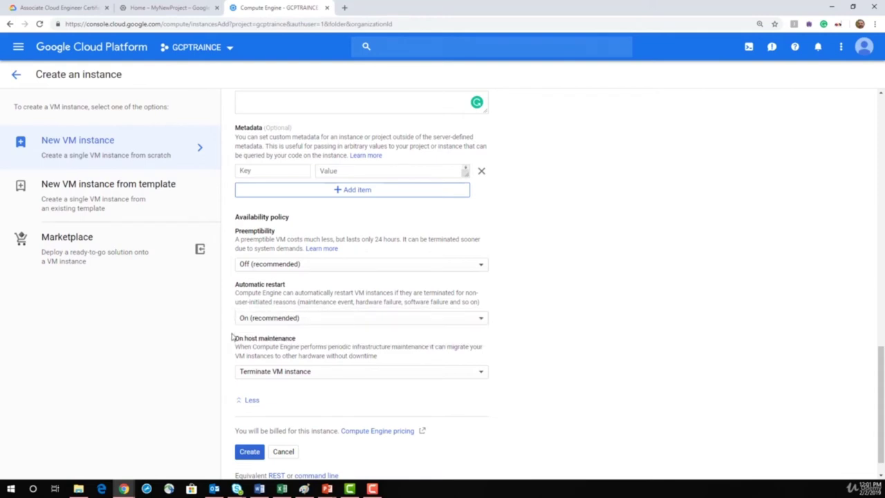
Step: Set On host maintenance to Migrate VM instance (recommended) and collapse the advanced options
scroll(233, 336, "down", 1)
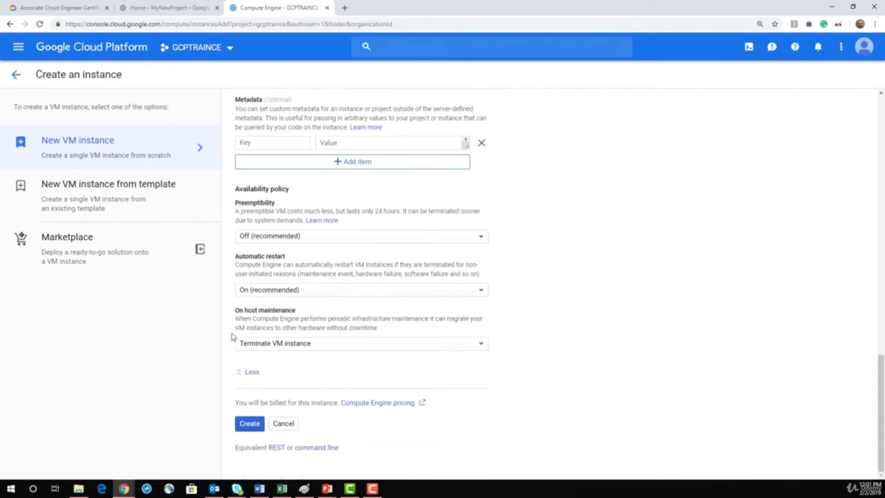
left_click(295, 347)
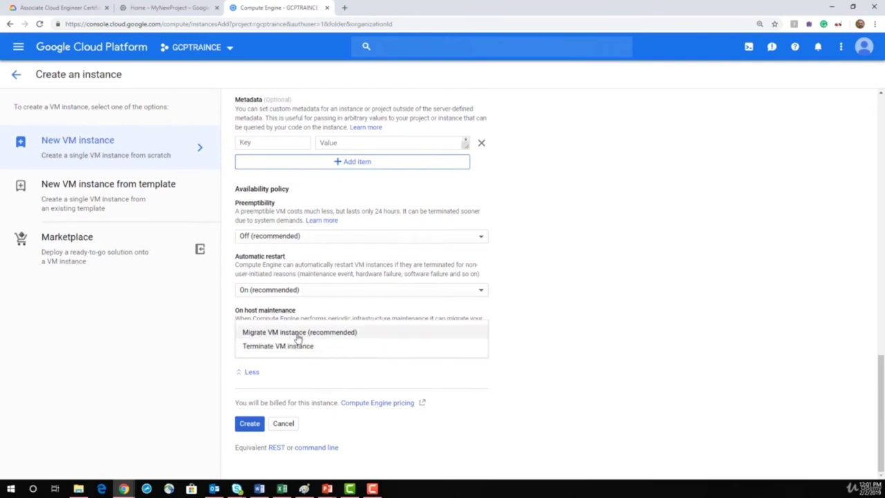
left_click(298, 333)
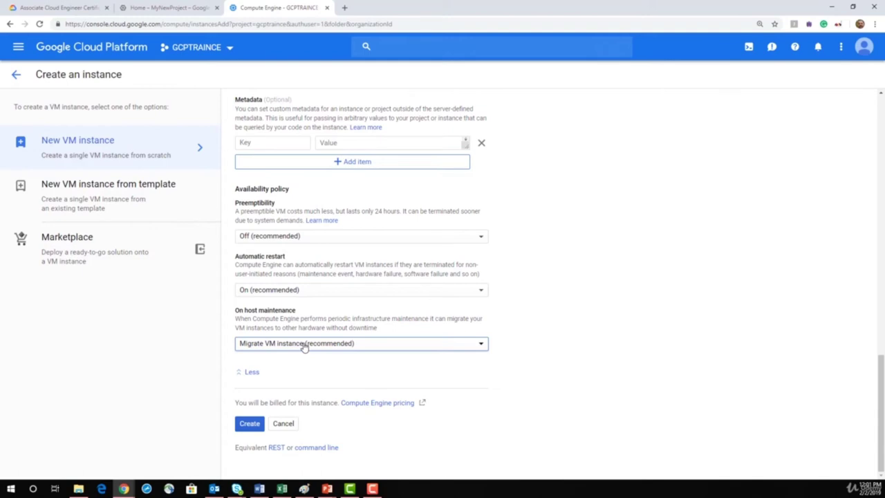
left_click(253, 373)
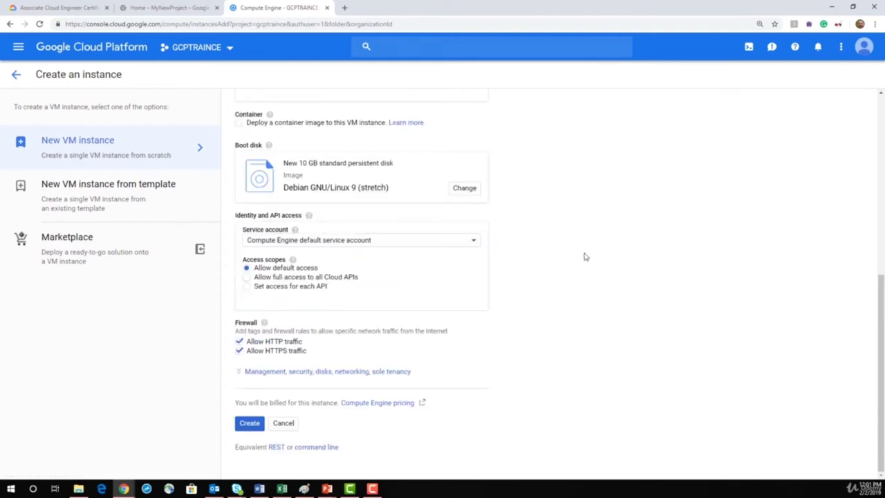
Step: Reopen the advanced options and review the Shielded VM, SSH key and disk settings
left_click(366, 374)
scroll(365, 377, "down", 2)
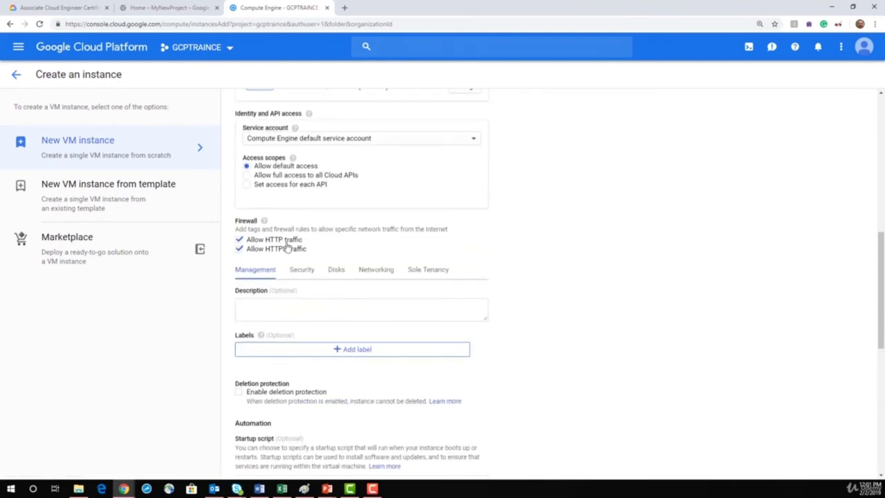
left_click(309, 271)
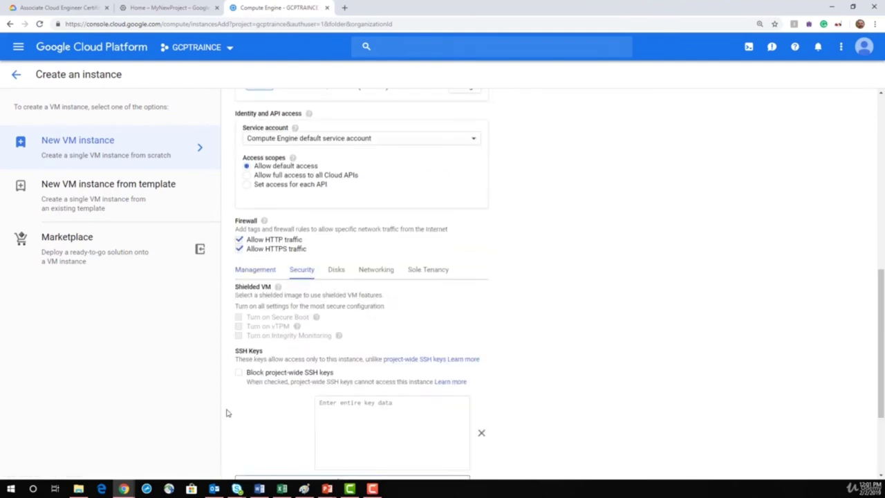
scroll(247, 417, "down", 1)
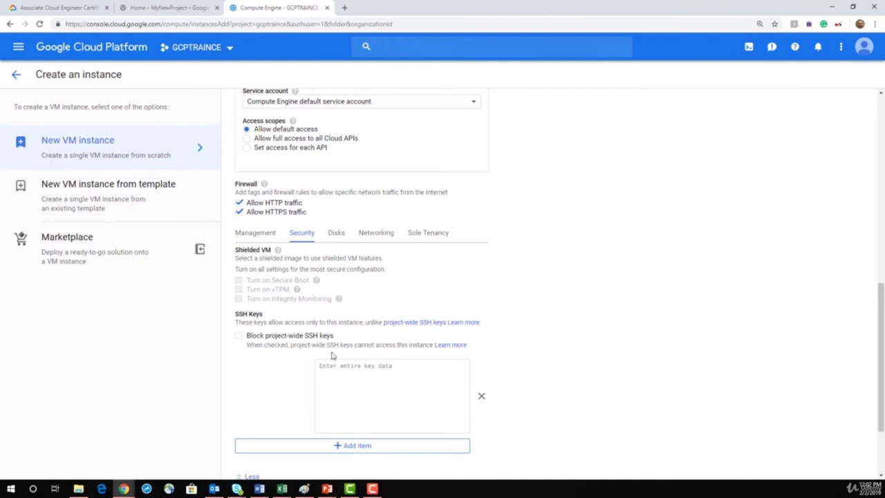
left_click(343, 234)
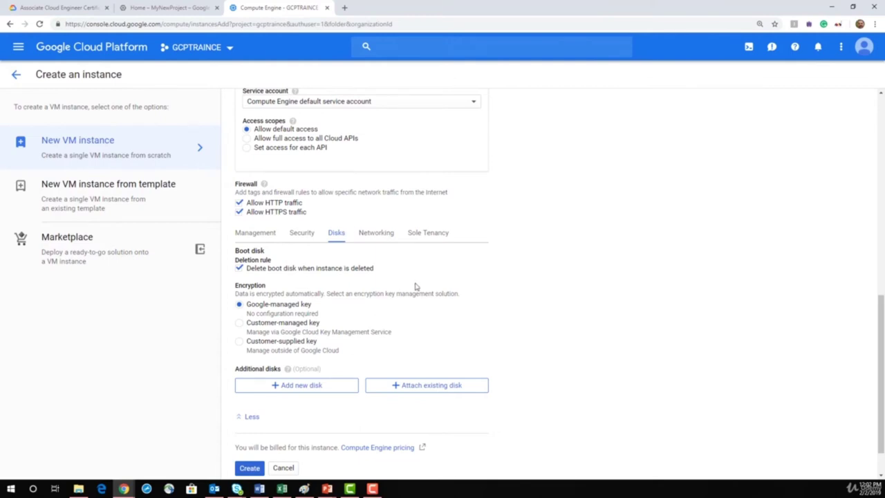
Step: Inspect the default network interface's settings, collapse it, and show the Sole Tenancy node affinity options
left_click(381, 240)
left_click(331, 358)
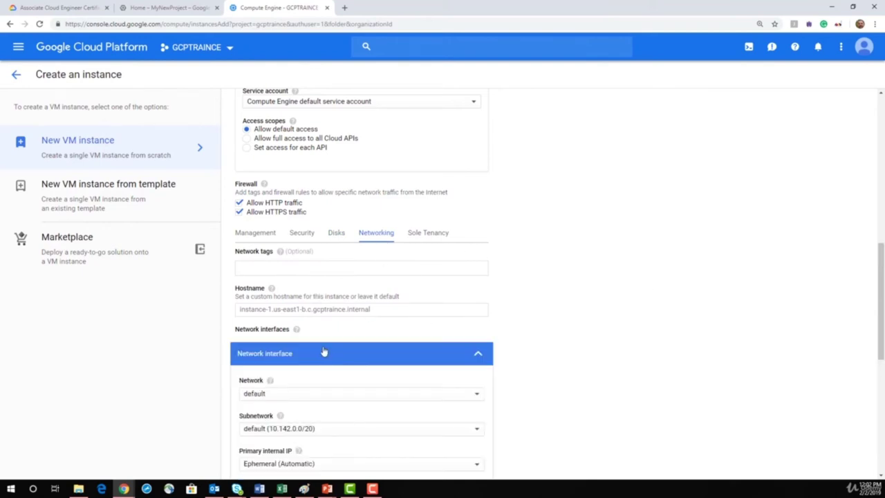
left_click(478, 354)
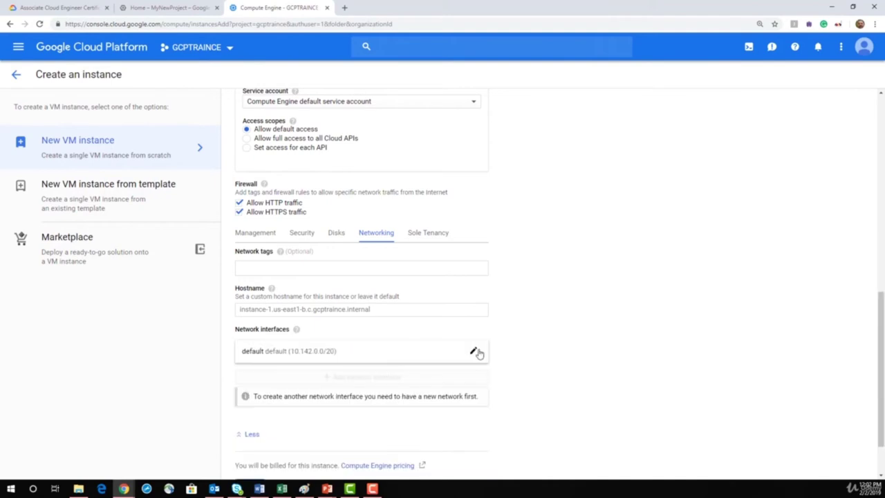
left_click(430, 233)
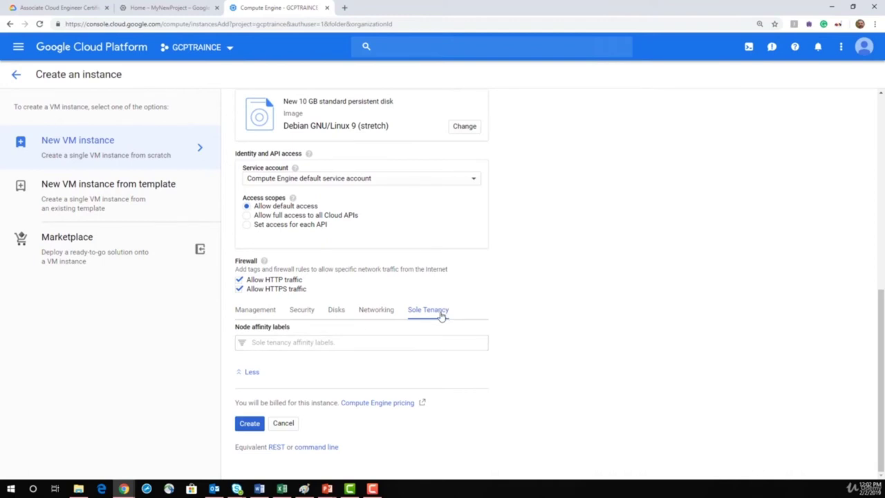
Step: Open the Compute Engine documentation on sole-tenant nodes in a new browser tab and view its overview comparing normal and sole-tenant hosts
left_click(345, 7)
type("sole ")
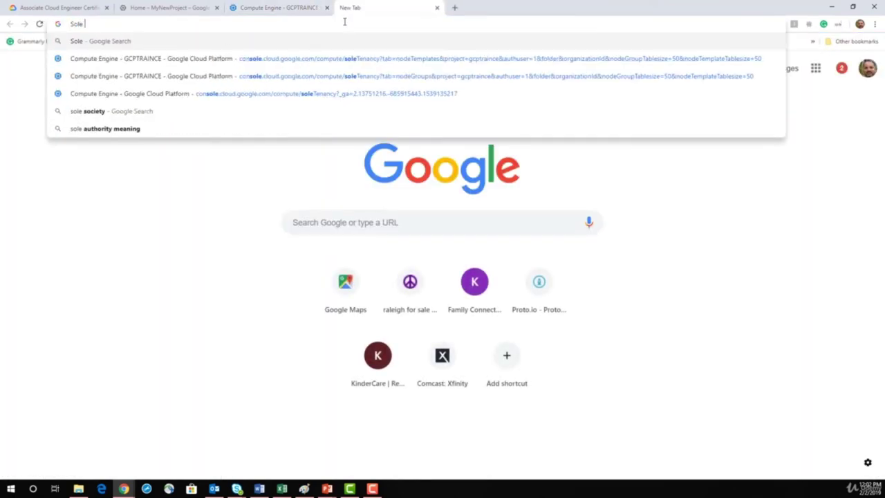
type("te")
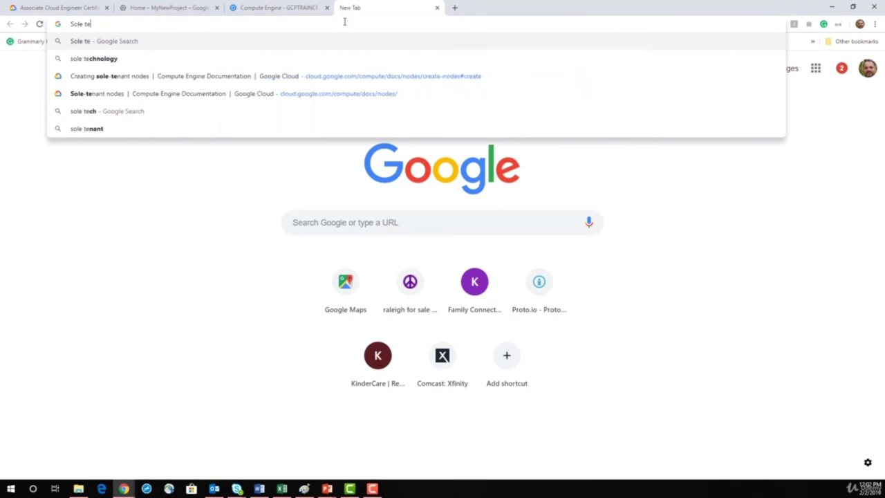
key("Down")
key("Down")
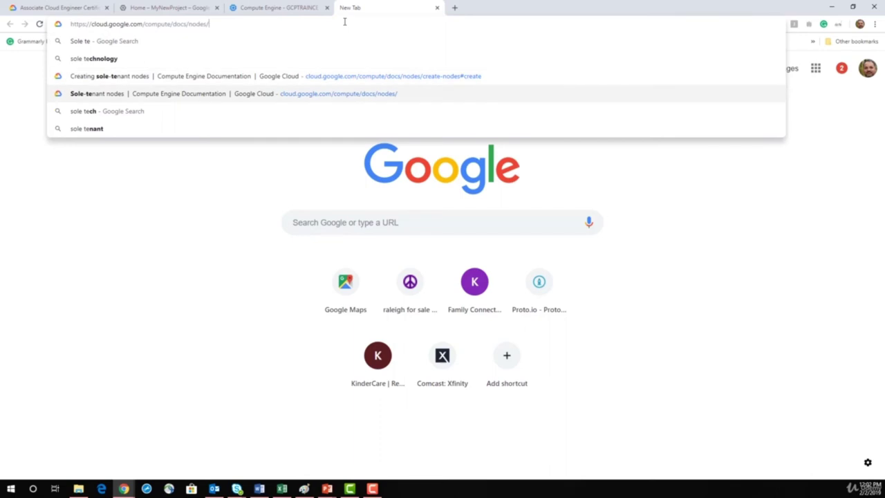
key("Return")
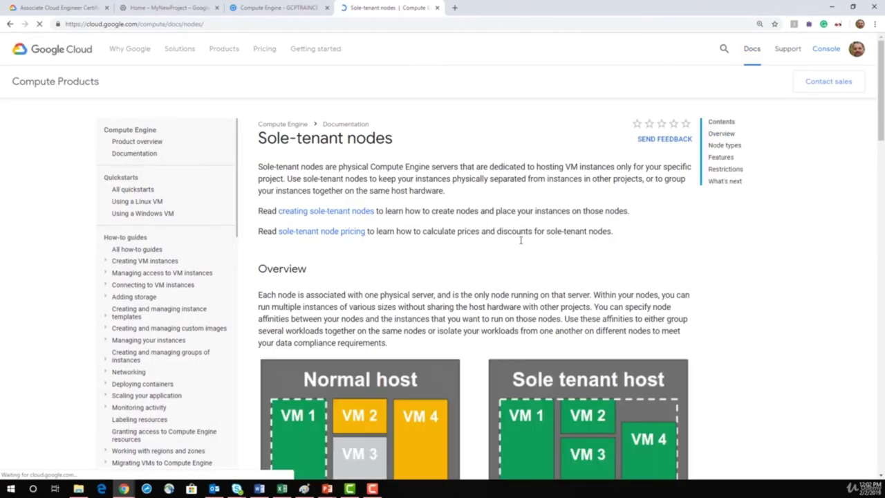
scroll(521, 239, "down", 2)
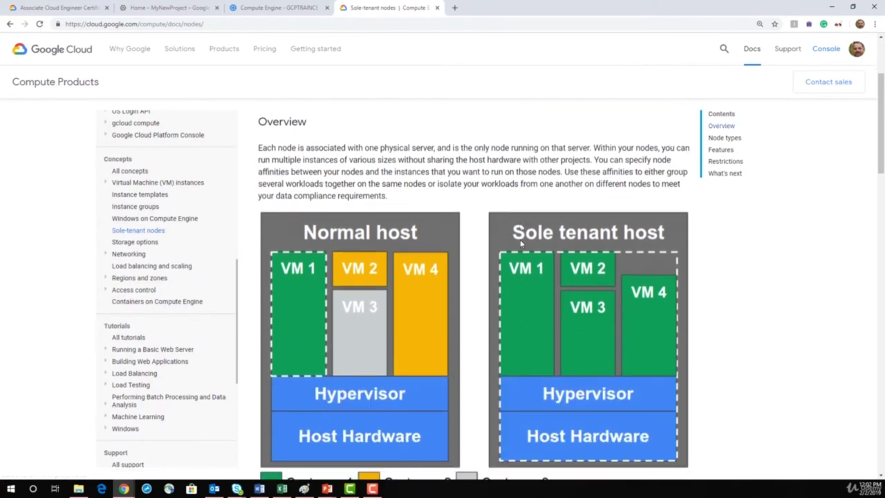
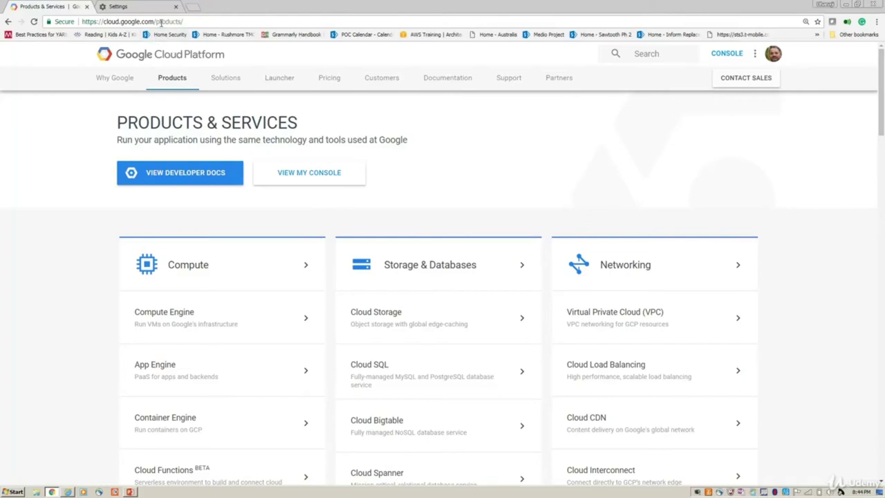
Step: Go to the cloud.google.com home page and open the Google Cloud Platform console
left_click_drag(158, 21, 185, 22)
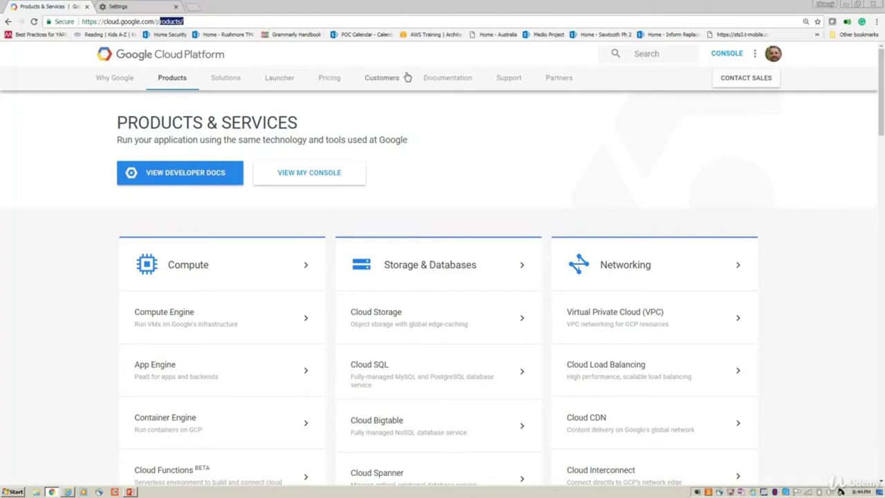
key("BackSpace")
key("Return")
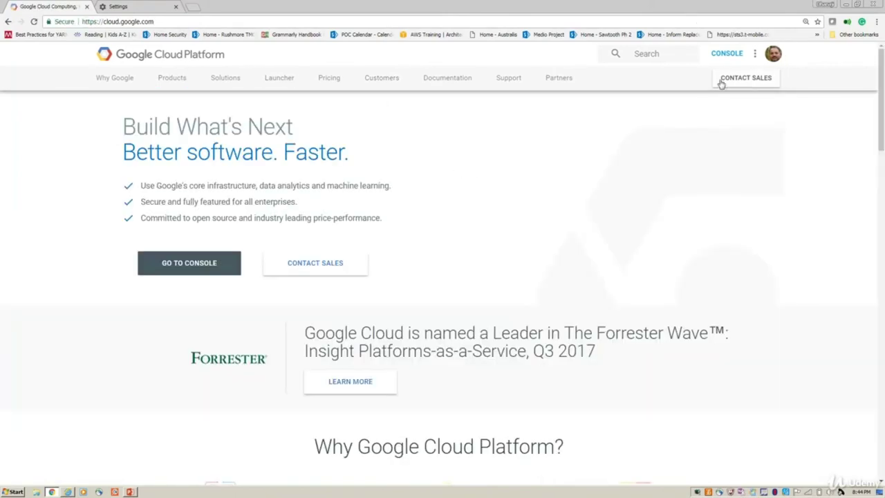
left_click(726, 53)
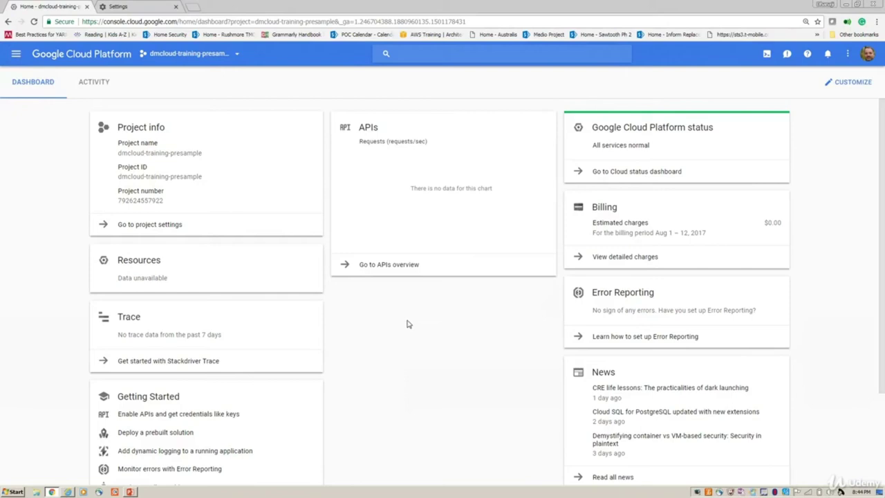
Step: View the project list without switching projects, and review the Resources card's options and the Getting Started card on the dashboard
left_click(228, 54)
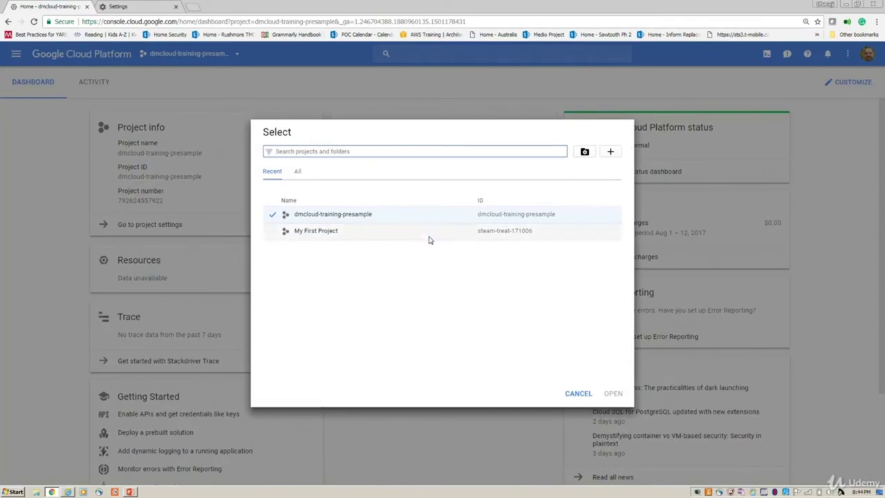
left_click(579, 394)
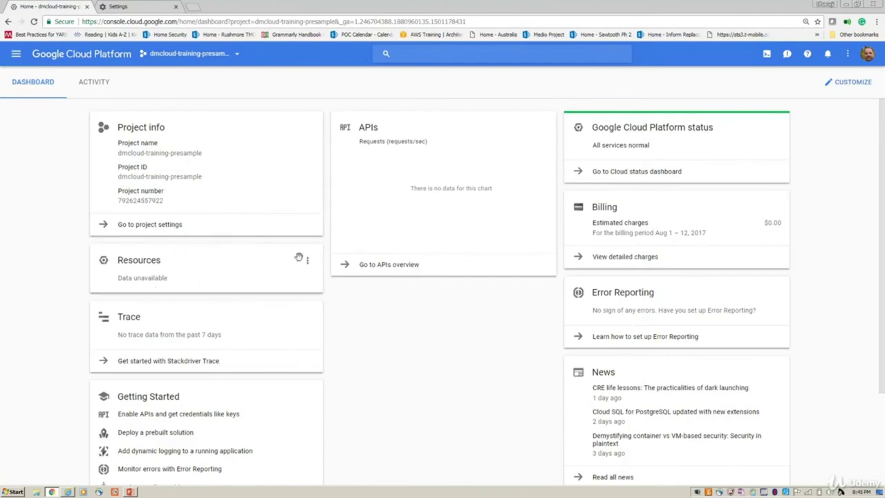
left_click(308, 264)
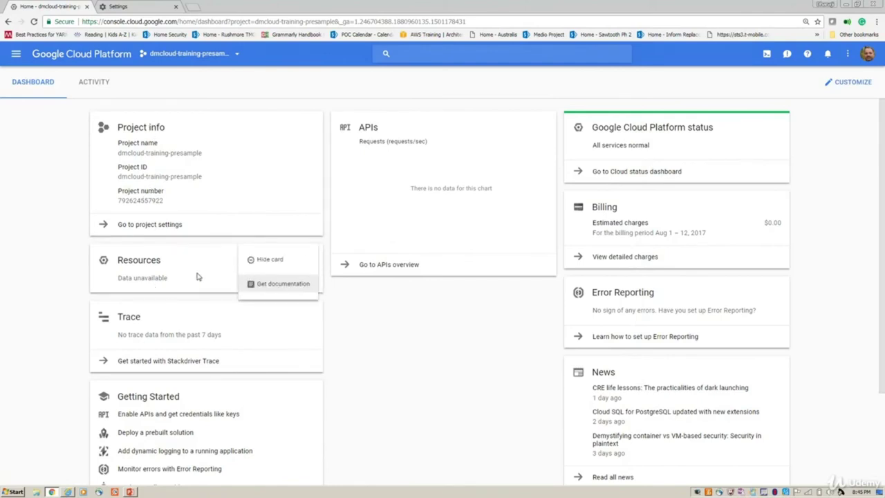
left_click(139, 261)
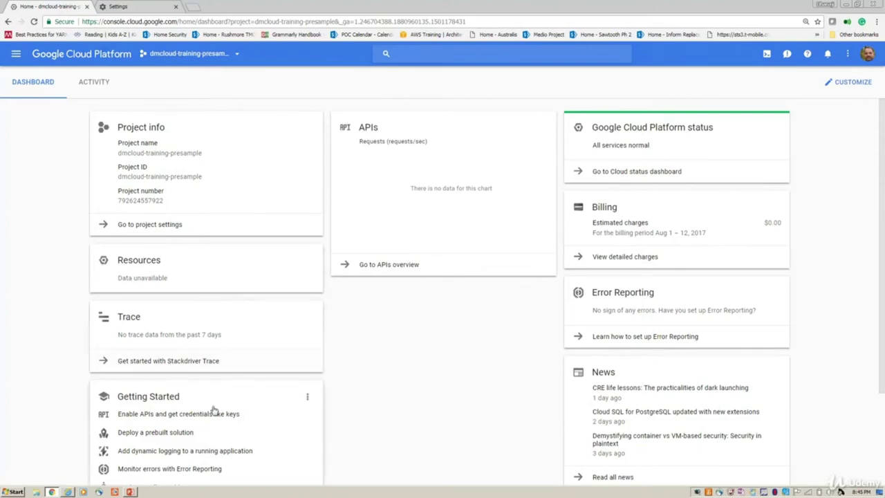
scroll(214, 408, "down", 3)
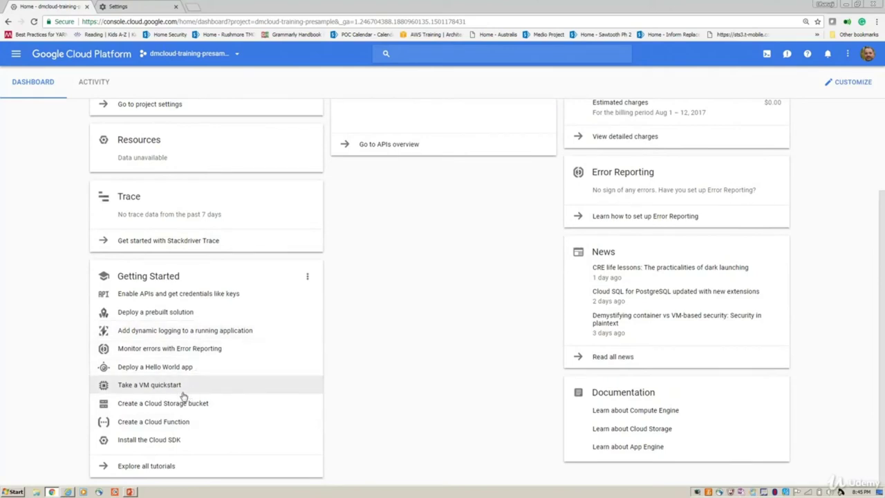
scroll(430, 258, "up", 3)
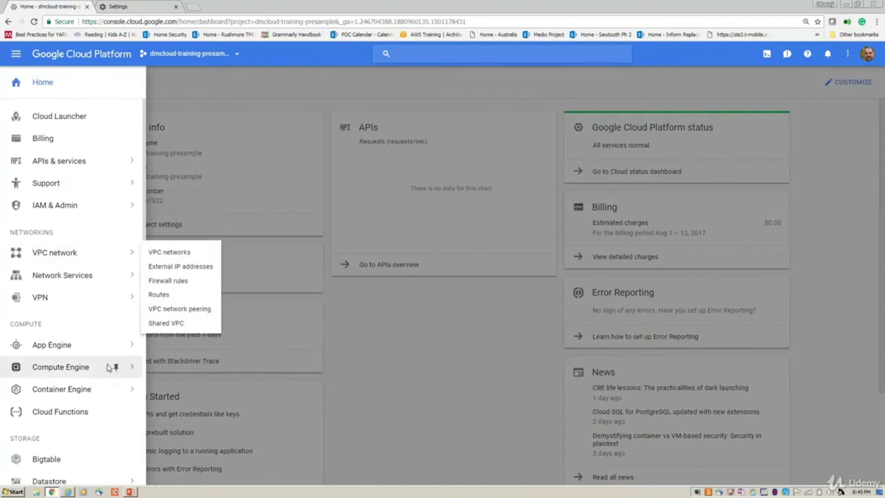
Step: Open Compute Engine's VM instances page and start creating a VM instance
mouse_move(111, 367)
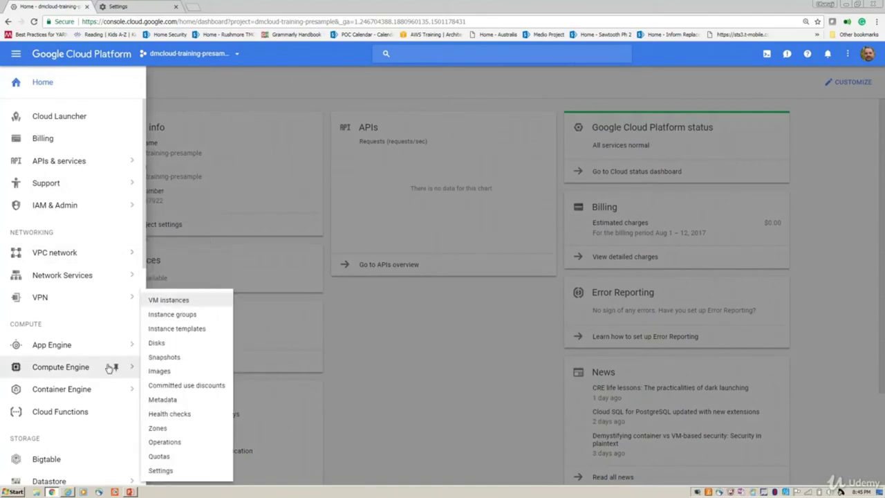
left_click(183, 302)
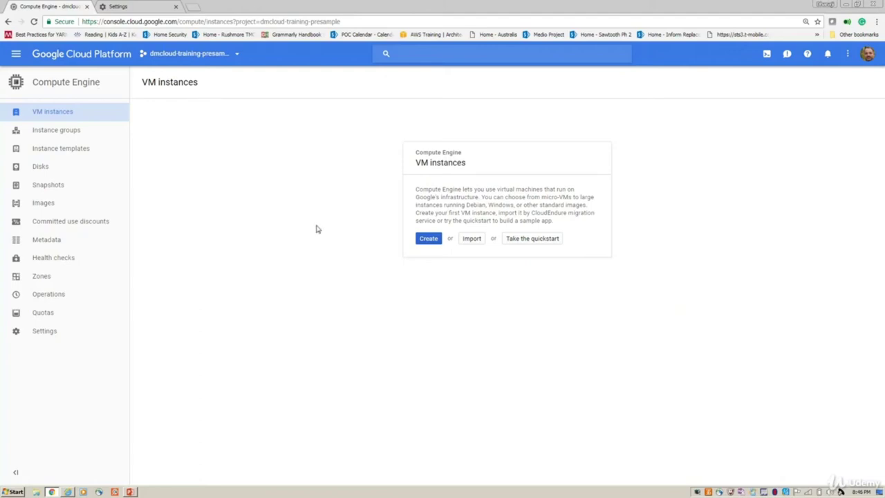
left_click(426, 239)
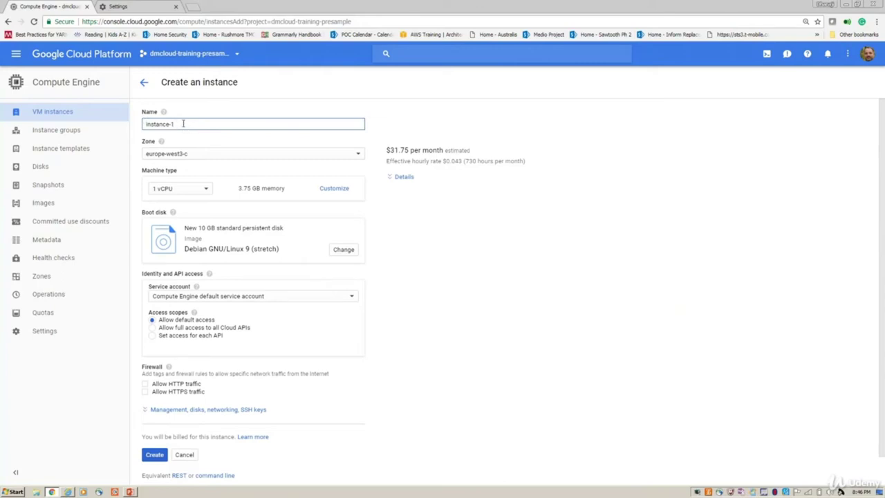
Step: Name the instance web01 and expand the details of the monthly cost estimate
left_click_drag(183, 124, 138, 125)
type("W")
left_click(389, 179)
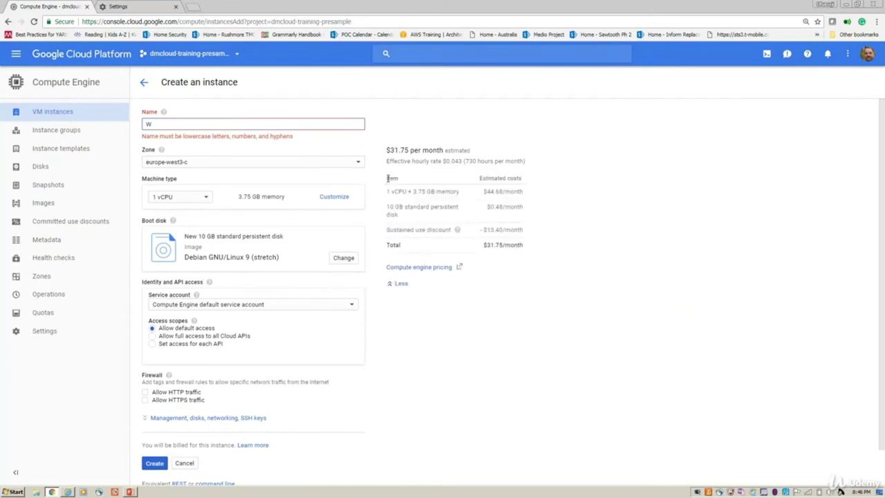
left_click(192, 126)
key("BackSpace")
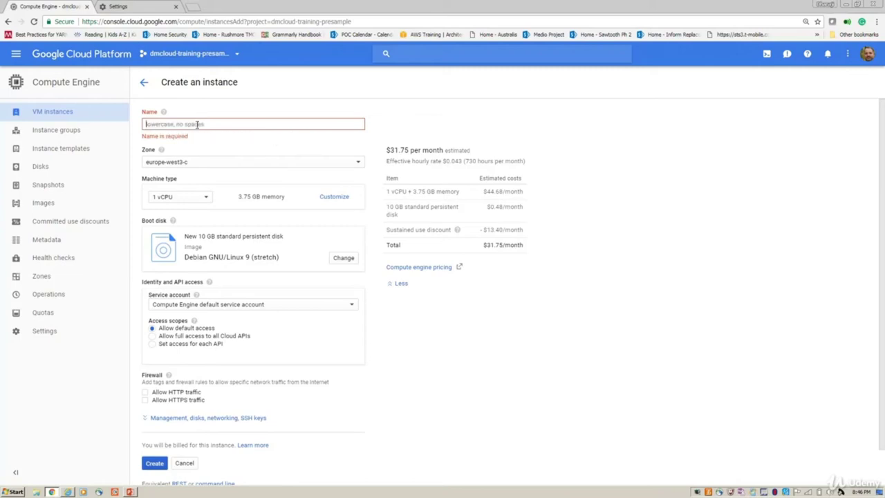
type("web")
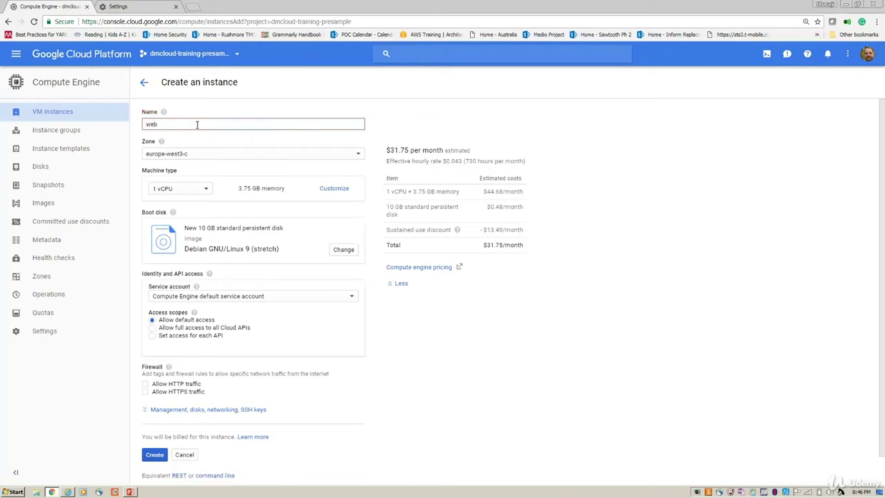
type("01-")
key("BackSpace")
key("BackSpace")
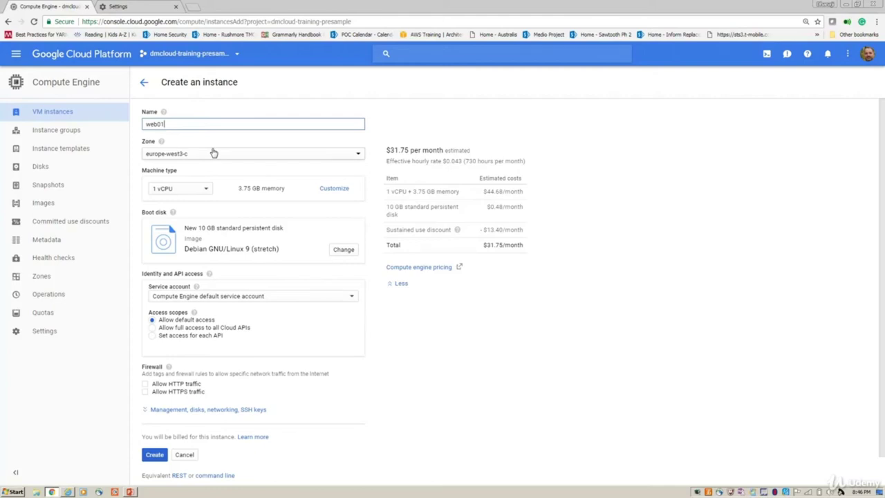
Step: Browse the available zones and set the instance's zone to australia-southeast1-c
left_click(213, 153)
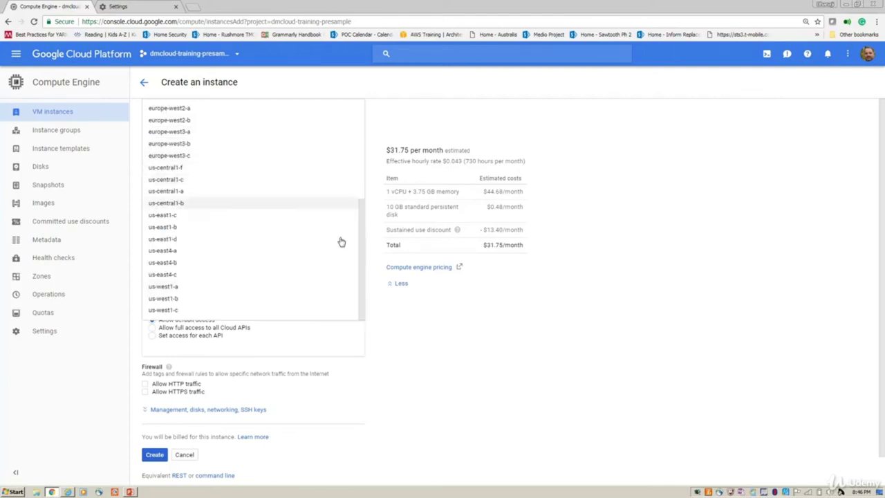
left_click_drag(360, 279, 366, 153)
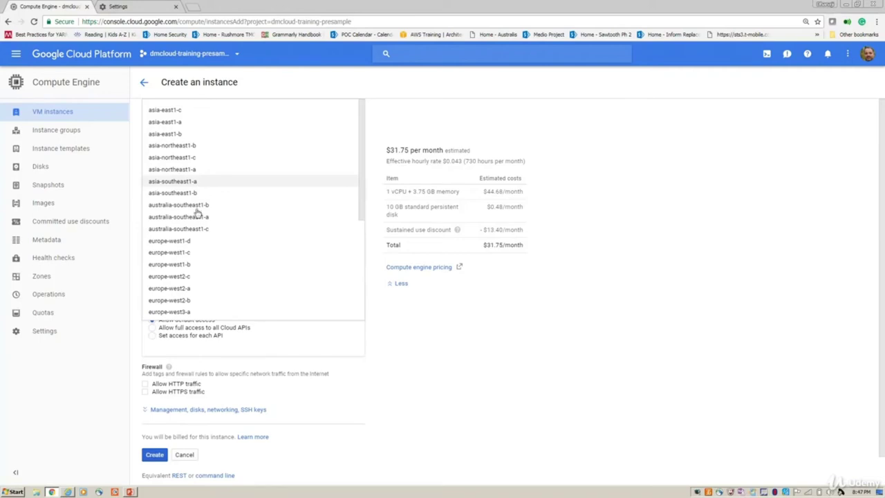
key("Return")
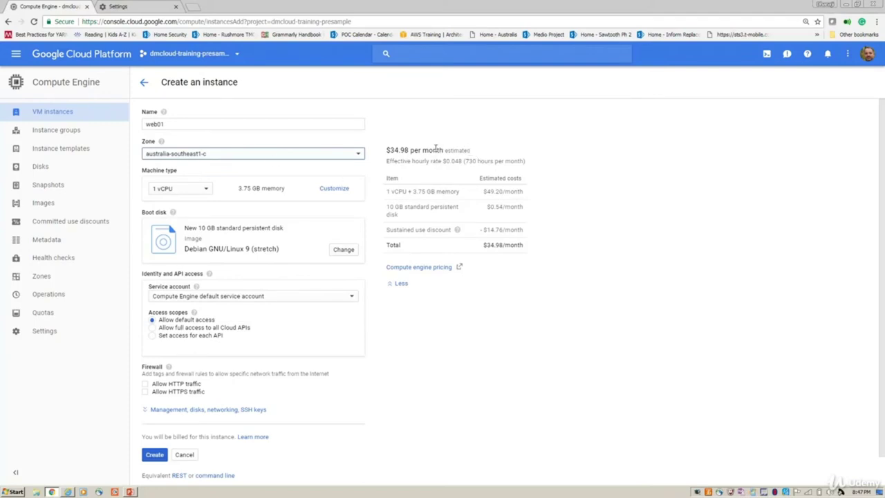
Step: Compare the monthly cost estimate for the zones us-east1-b and us-east4-c
left_click(310, 154)
left_click(223, 333)
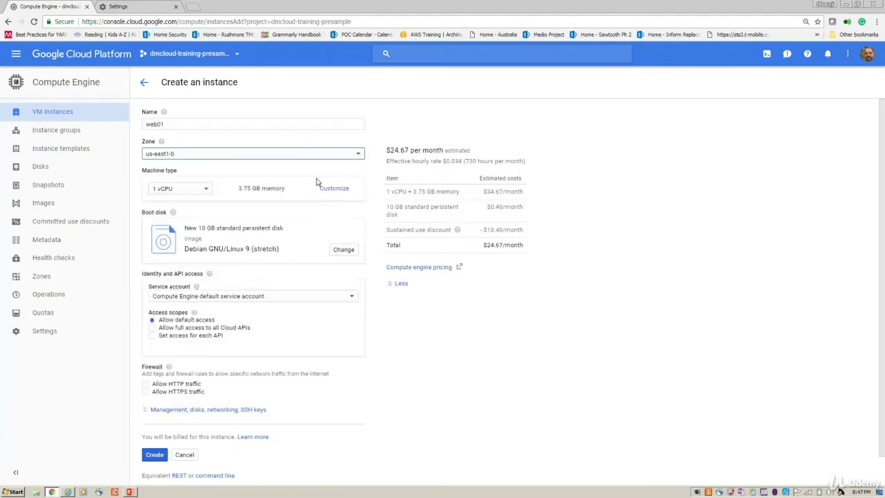
left_click(308, 154)
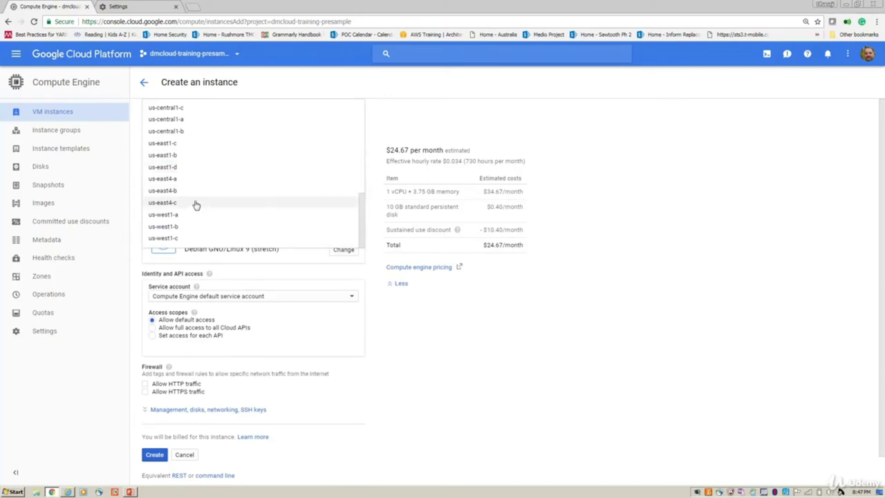
left_click(229, 190)
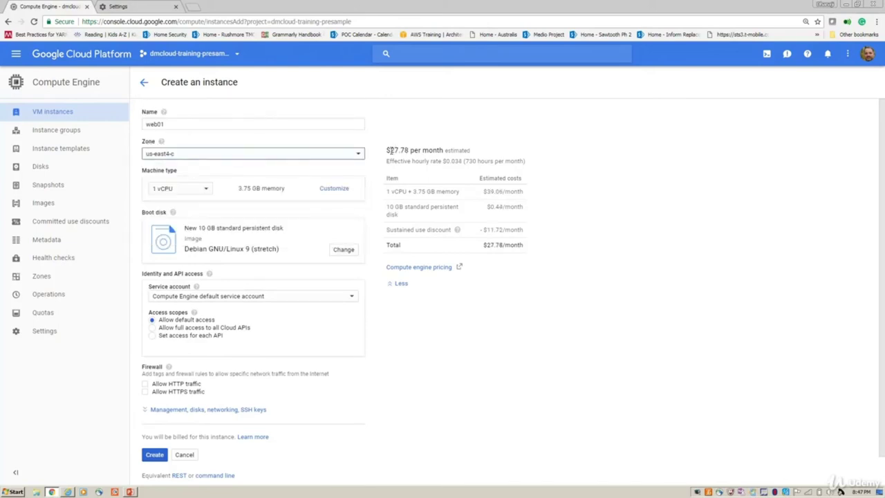
left_click_drag(390, 150, 422, 151)
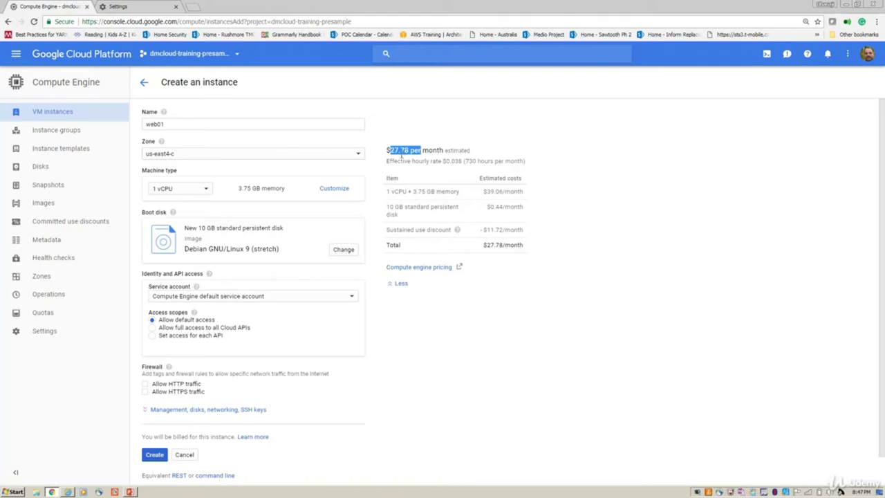
Step: Set the zone to us-west1-a, collapse the cost estimate details and check the effective hourly rate
left_click(294, 158)
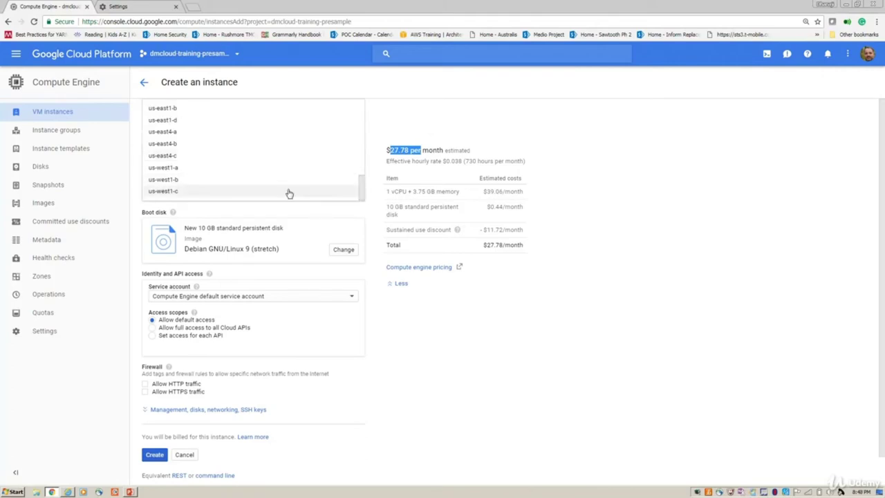
left_click(277, 168)
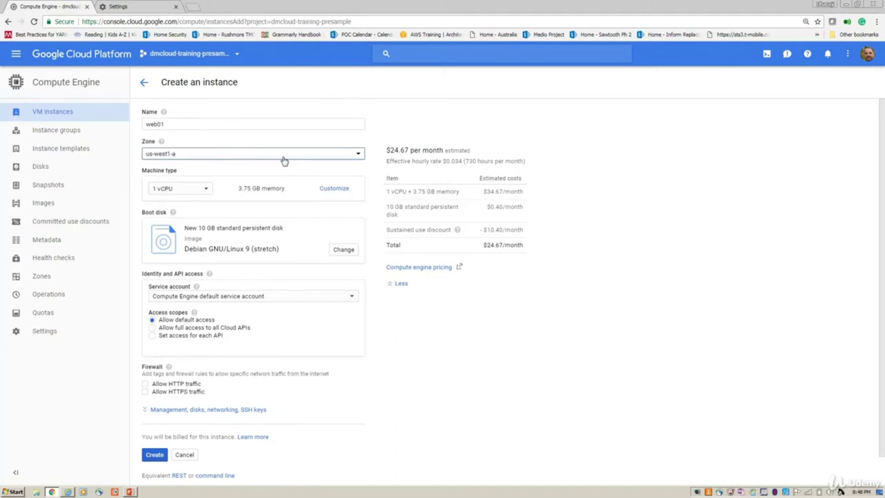
left_click(401, 283)
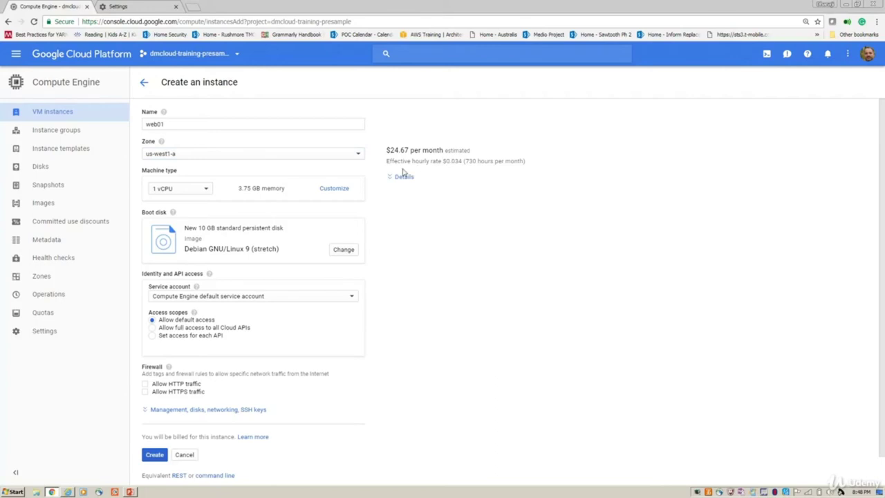
double_click(459, 160)
Step: Compare the estimated cost for the zones australia-southeast1-b and asia-east1-c
left_click(261, 156)
left_click_drag(361, 178, 359, 130)
left_click(354, 128)
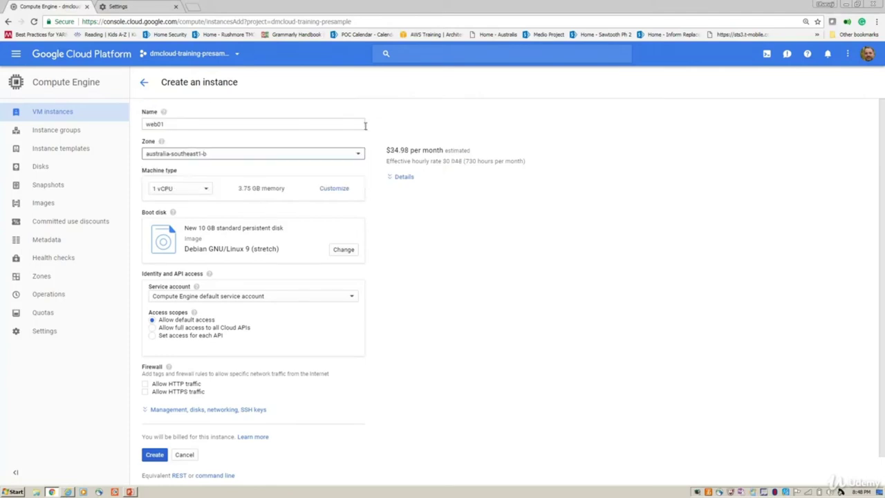
left_click(273, 157)
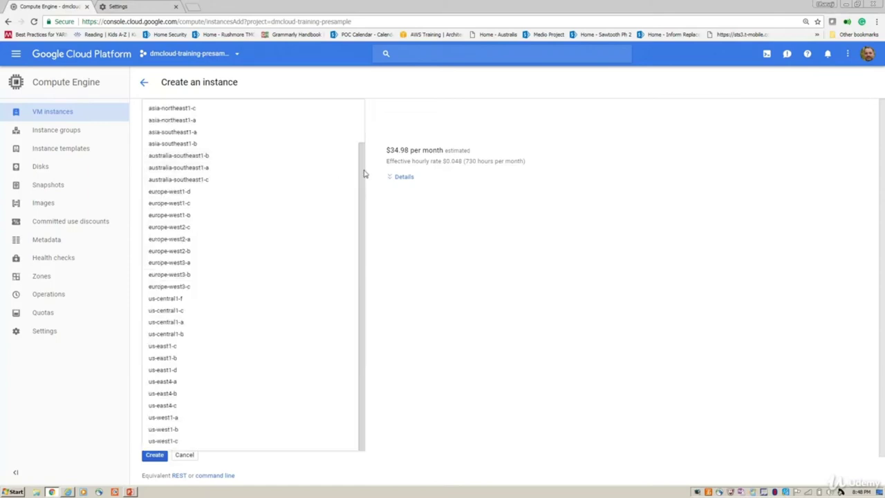
scroll(352, 170, "up", 2)
left_click(253, 121)
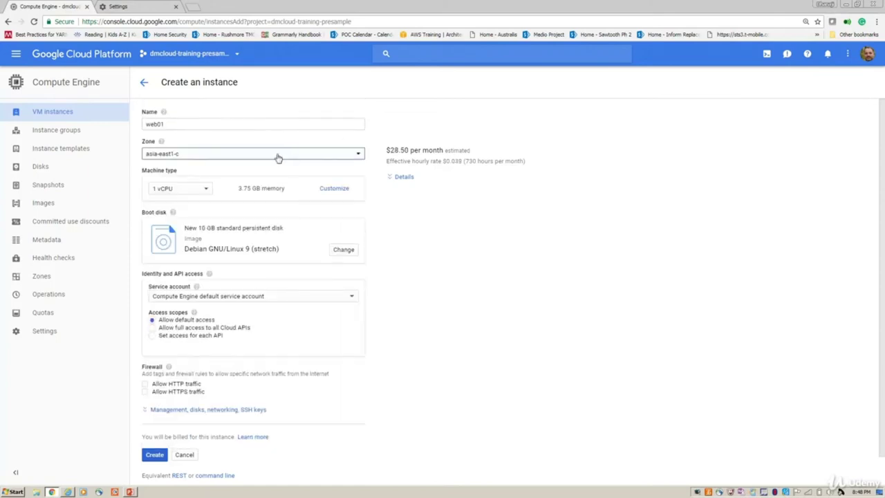
Step: Compare the estimated cost for the zones australia-southeast1-a and europe-west1-b
left_click(320, 158)
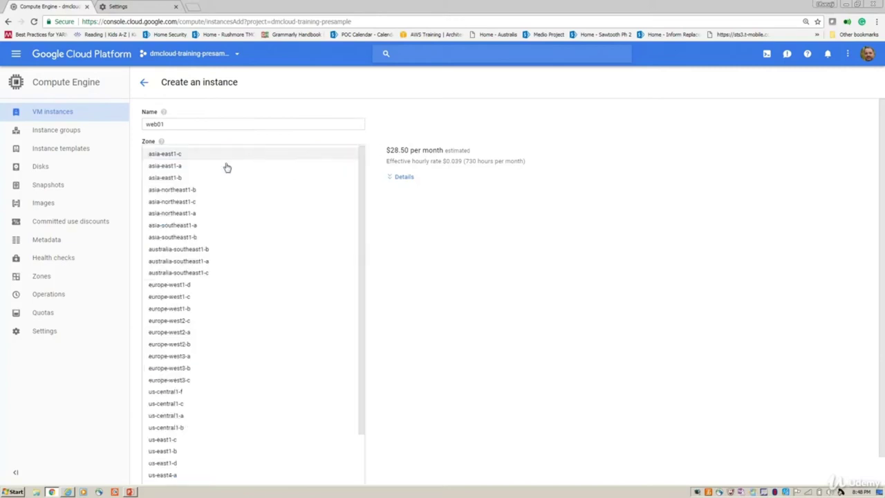
left_click(225, 263)
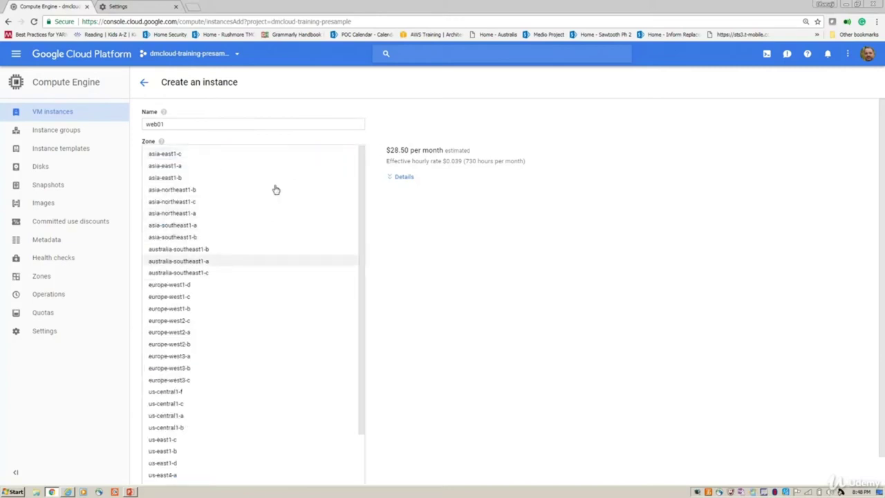
left_click(291, 161)
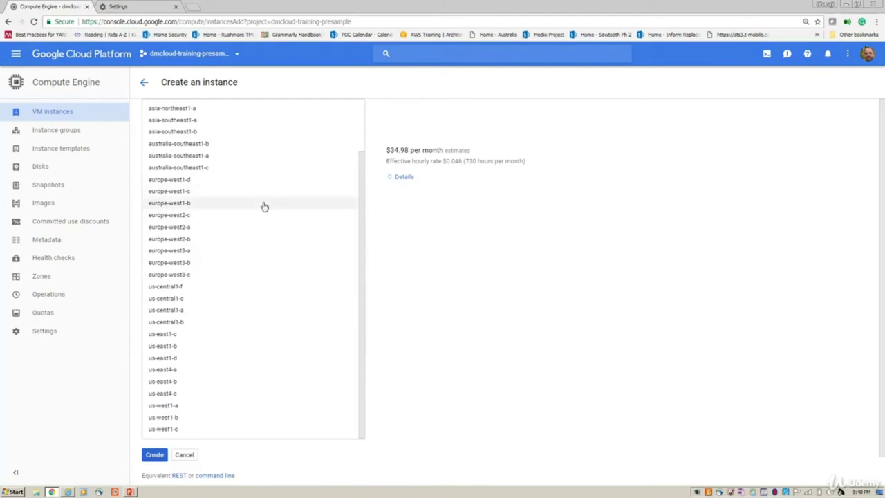
left_click(263, 204)
Step: Set the instance's zone to europe-west3-a
left_click(277, 158)
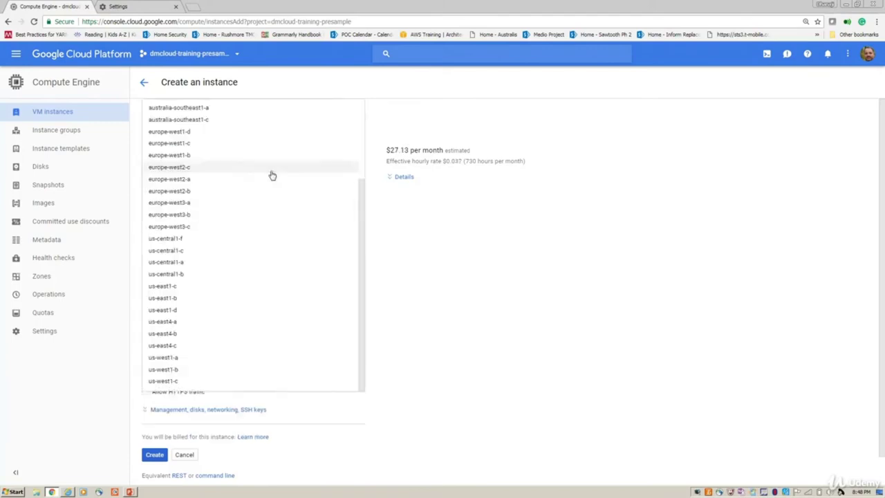
left_click(253, 203)
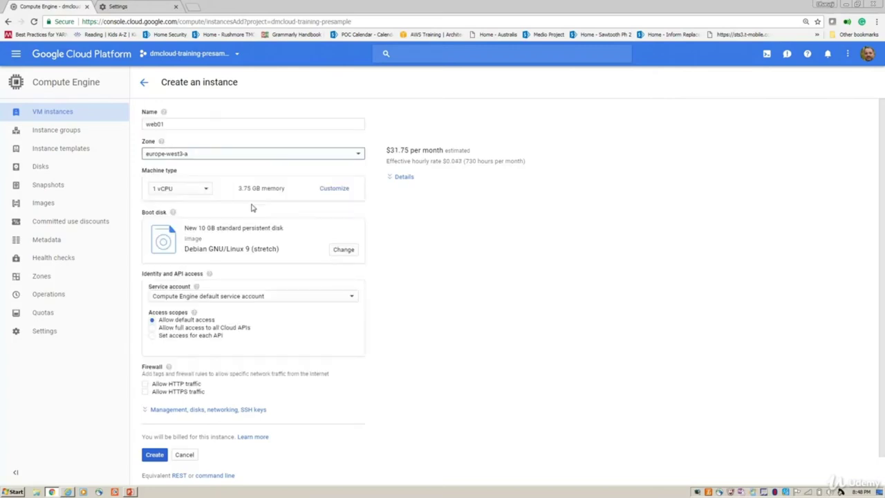
Step: Compare the estimated cost for the zones us-central1-c and us-east4-b, and set the instance's zone to us-west1-c
left_click(276, 160)
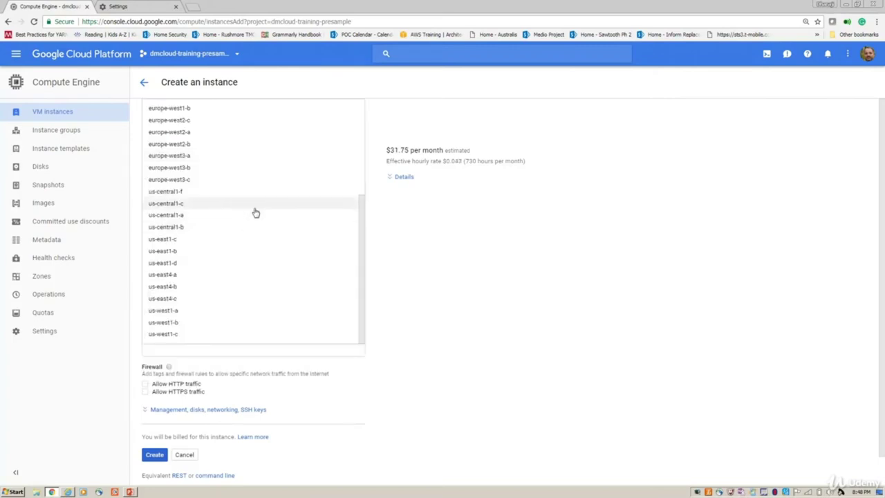
left_click(255, 210)
left_click(267, 160)
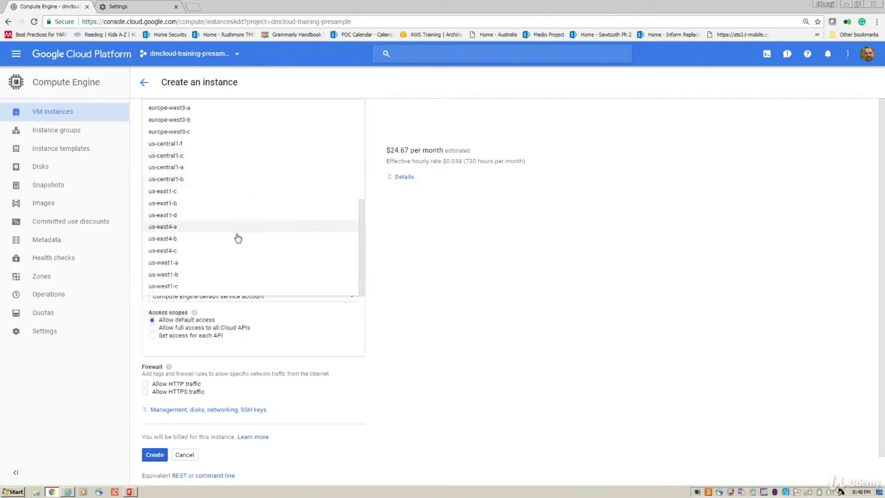
left_click(236, 238)
left_click(270, 153)
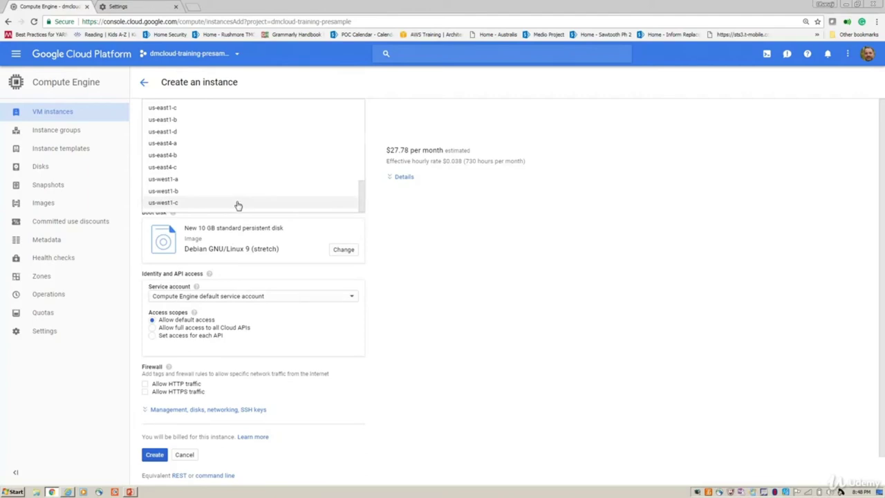
left_click(238, 203)
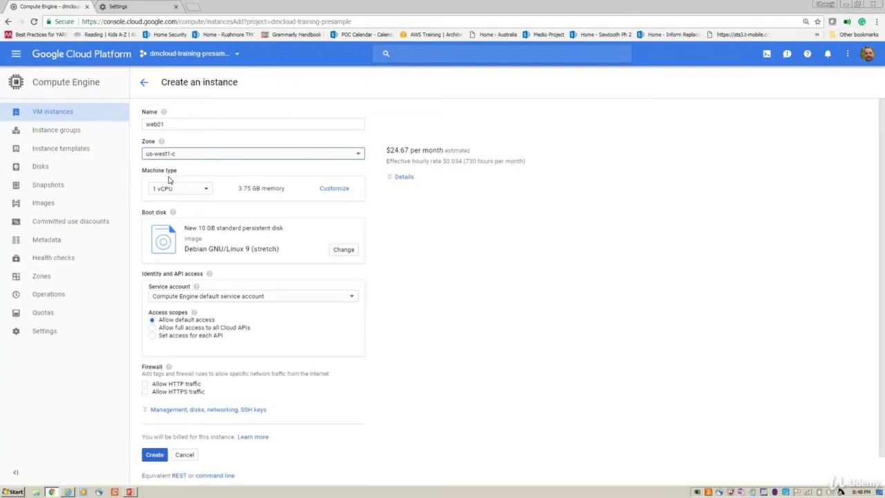
Step: Review the standard, high-memory and high-CPU machine types and choose micro (1 shared vCPU)
left_click(198, 188)
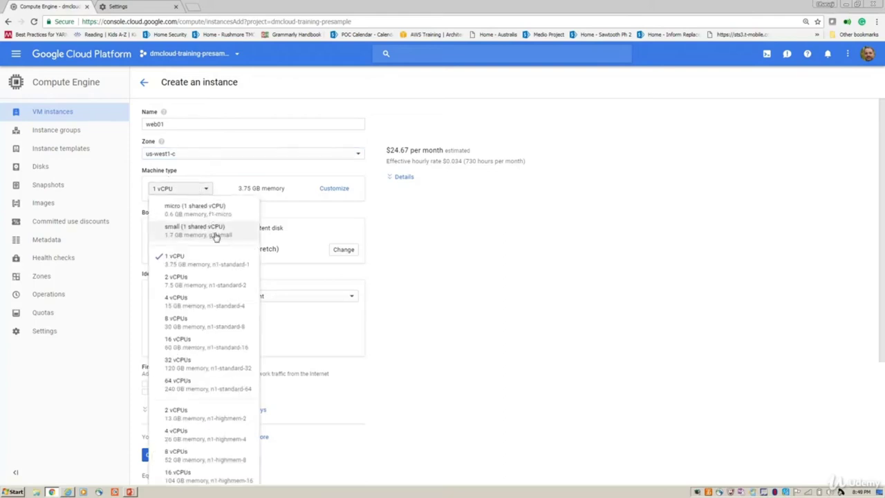
scroll(220, 330, "down", 1)
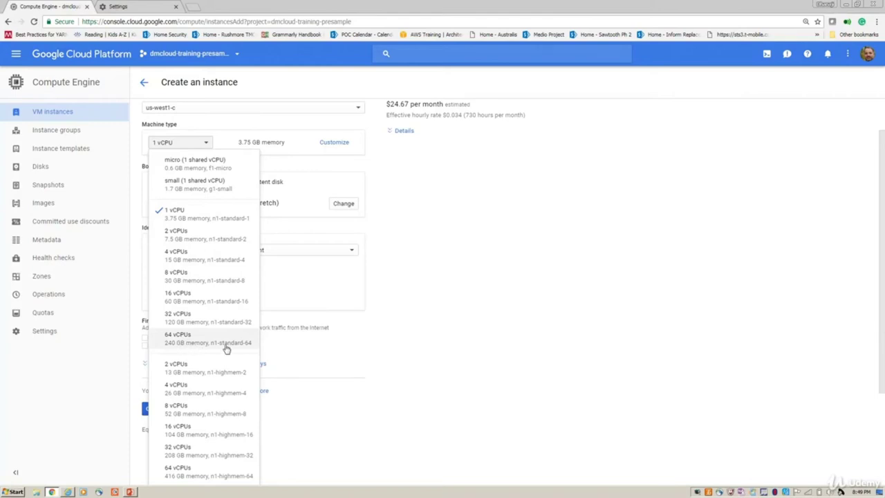
scroll(225, 349, "down", 2)
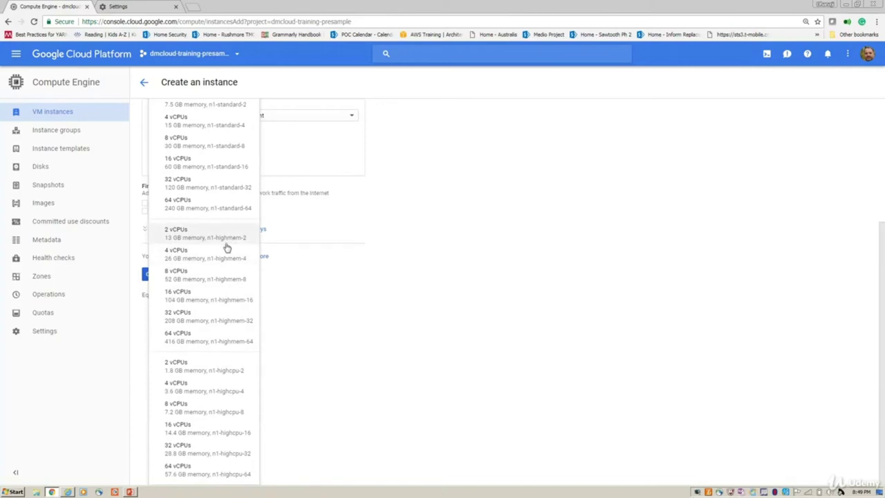
scroll(227, 248, "up", 1)
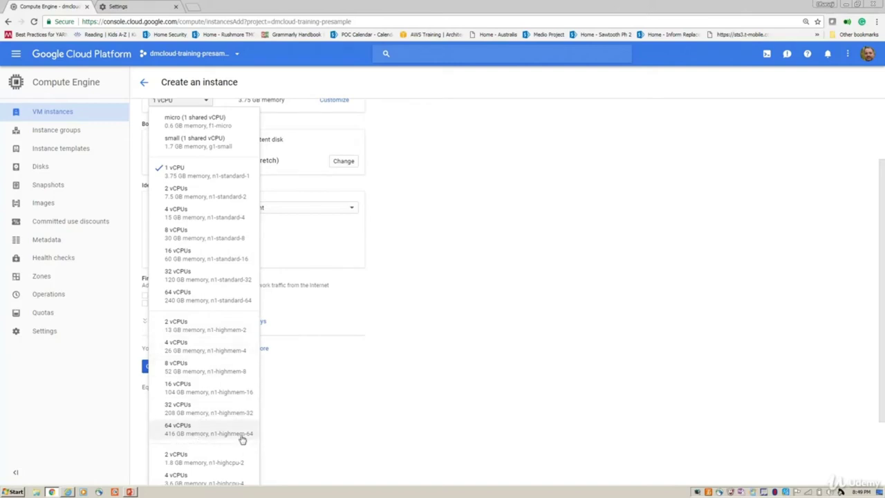
scroll(242, 438, "down", 1)
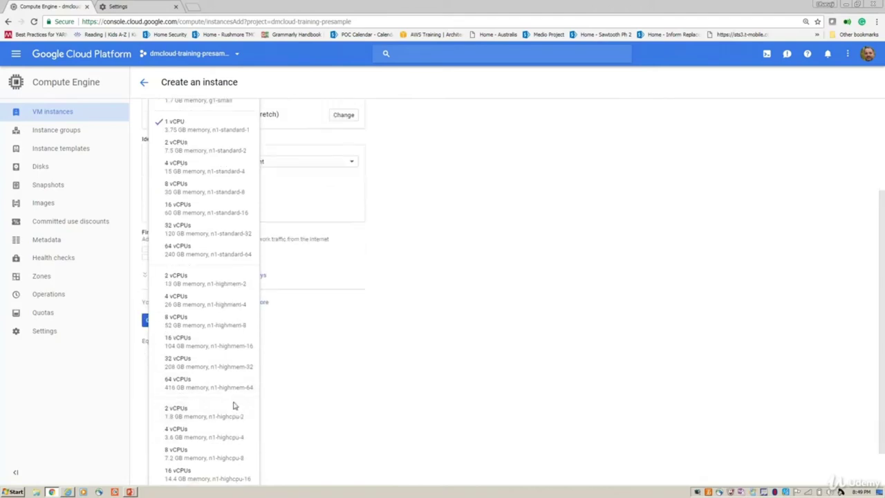
scroll(232, 371, "down", 1)
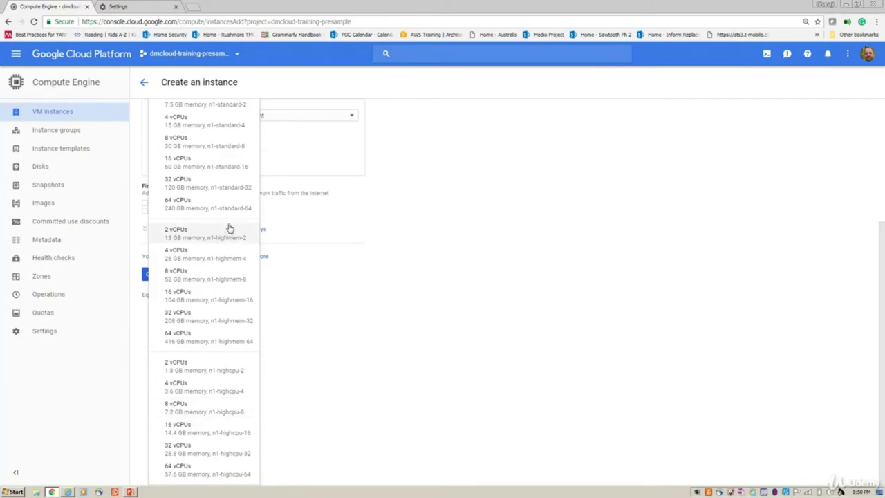
scroll(232, 219, "up", 1)
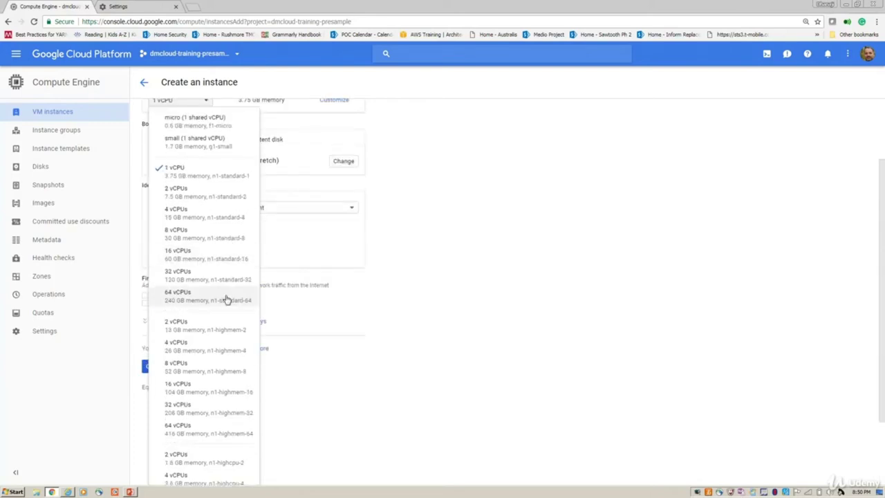
scroll(227, 299, "up", 1)
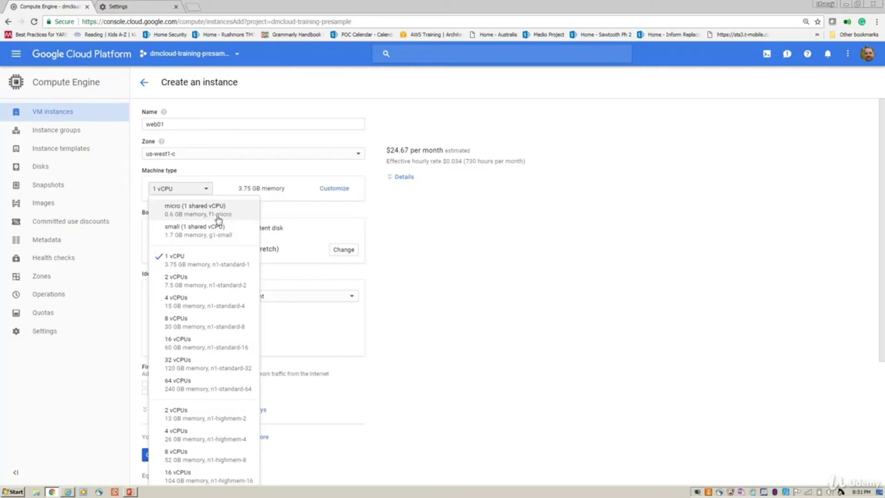
left_click(227, 216)
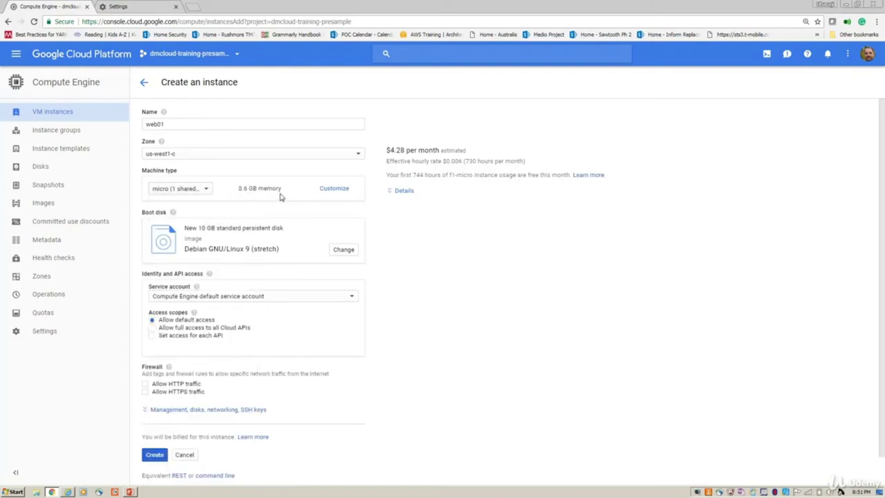
Step: Switch the machine type to custom configuration and set 1 vCPU with 6.5 GB of memory
left_click(340, 191)
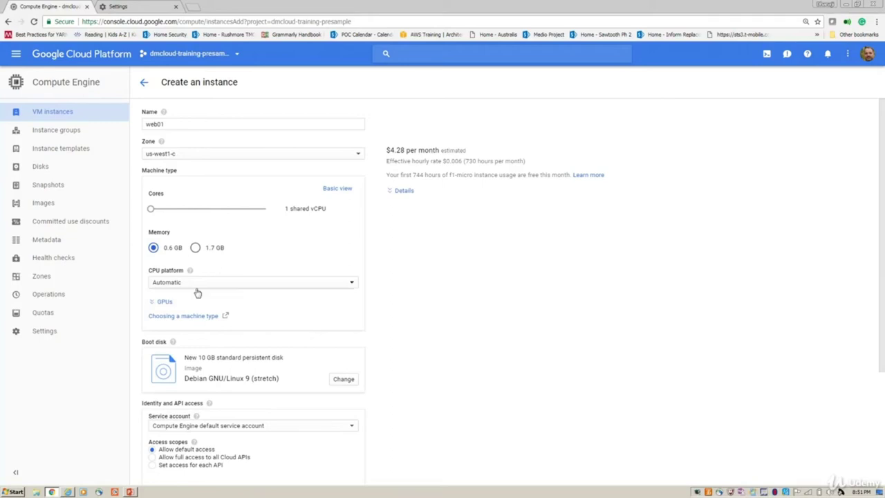
left_click(158, 209)
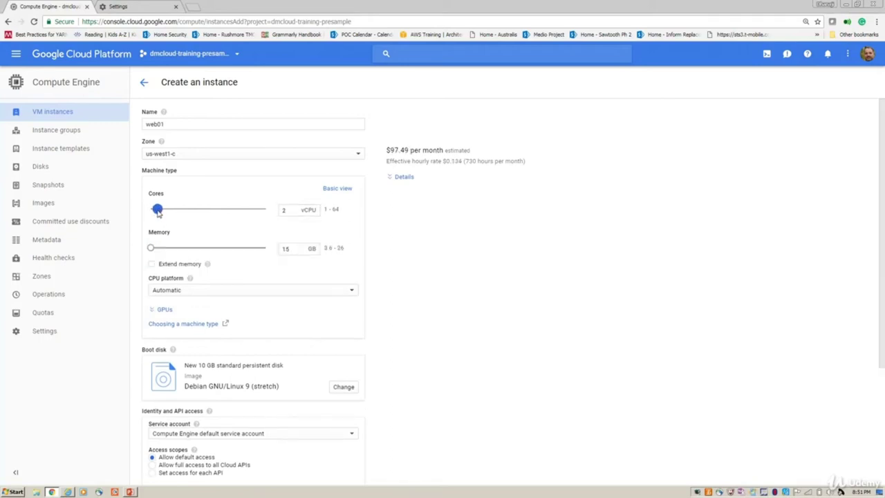
left_click_drag(157, 213, 155, 212)
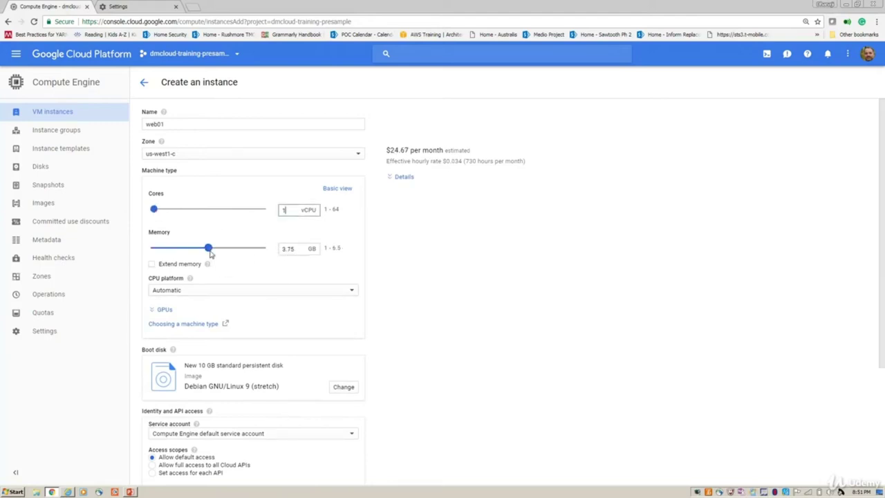
left_click_drag(210, 253, 146, 257)
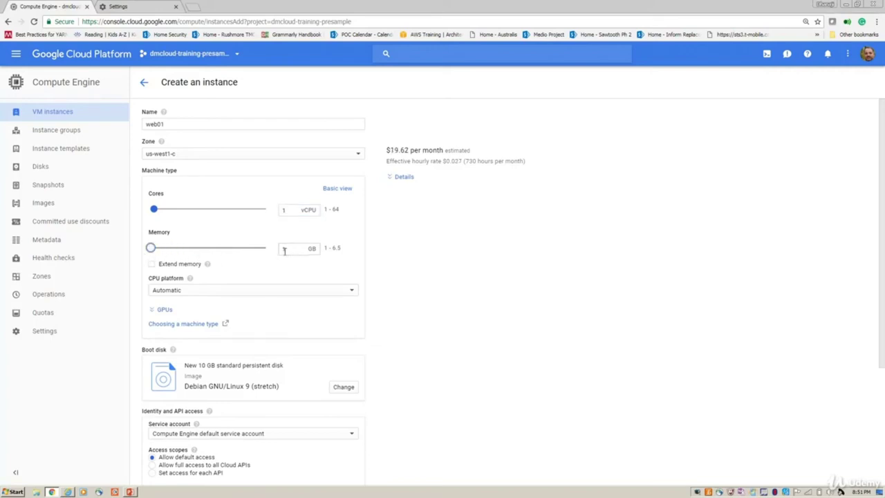
left_click_drag(151, 248, 306, 256)
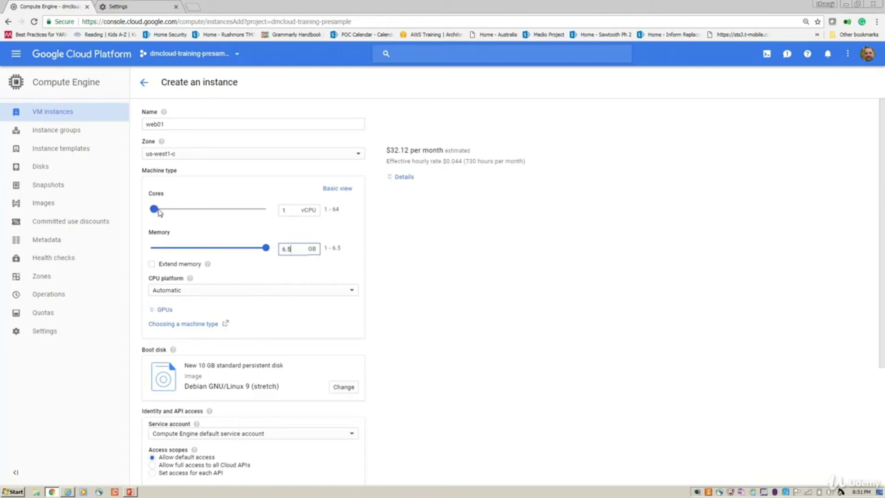
Step: Set the machine to 8 vCPU with 12 GB of memory and check the estimated monthly cost and CPU platform options
mouse_move(155, 209)
left_mouse_down()
mouse_move(204, 210)
mouse_move(151, 210)
mouse_move(169, 213)
left_mouse_up()
left_click_drag(154, 250, 163, 247)
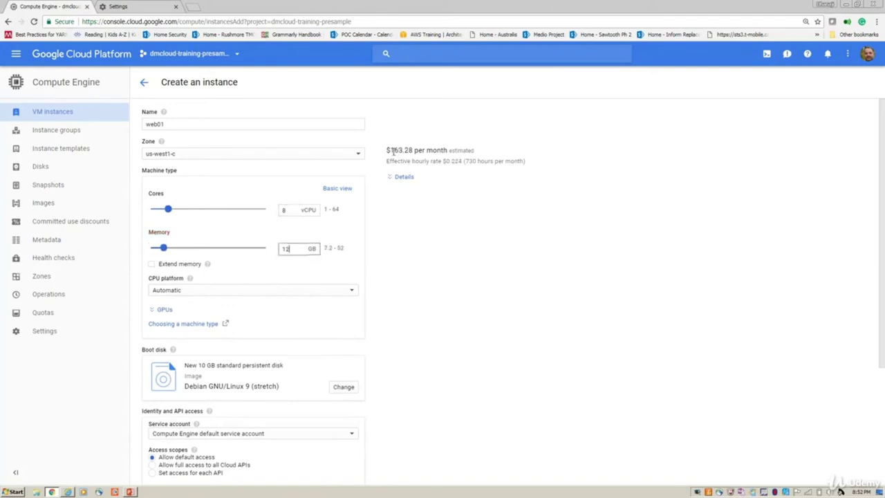
left_click_drag(394, 150, 421, 153)
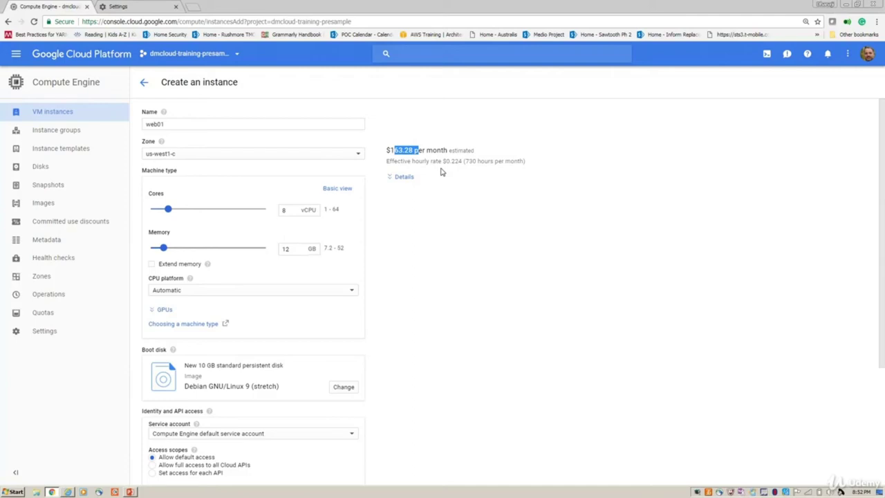
left_click(440, 170)
left_click_drag(391, 149, 410, 150)
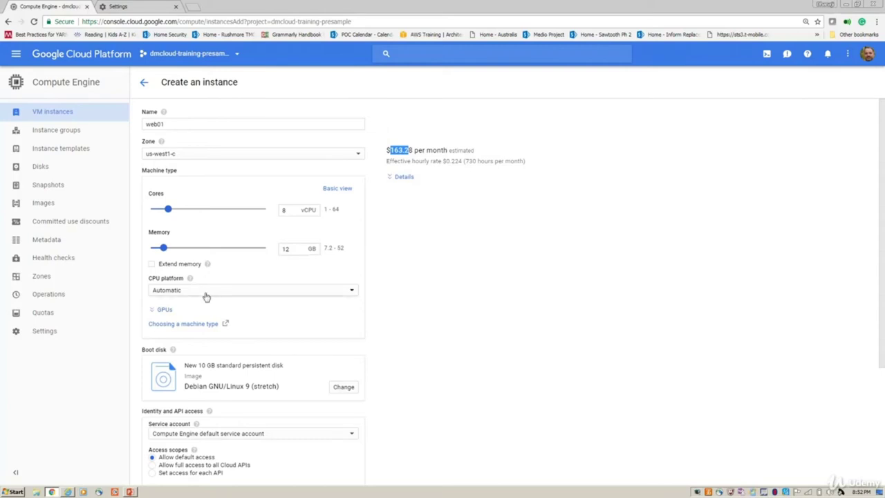
left_click(228, 294)
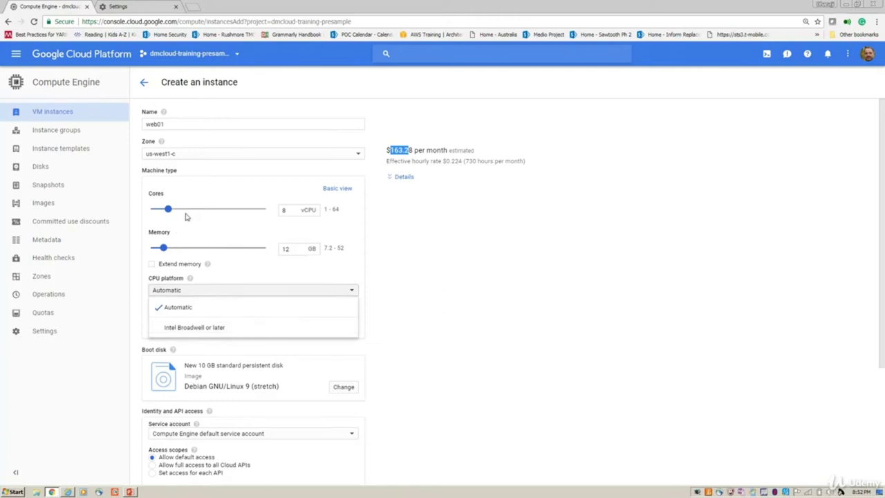
Step: Try 20 GB of memory, reduce the machine to 1 vCPU with 1.25 GB, and check the CPU platform options
left_click(187, 246)
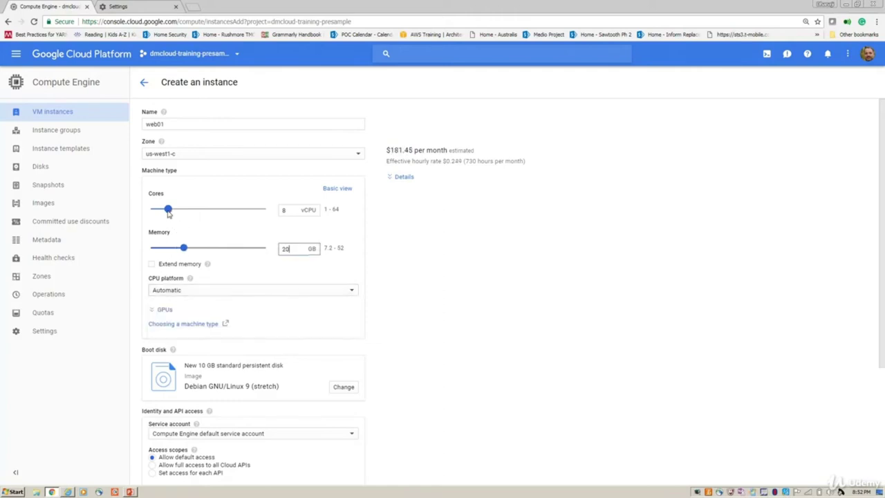
left_click_drag(164, 214, 157, 216)
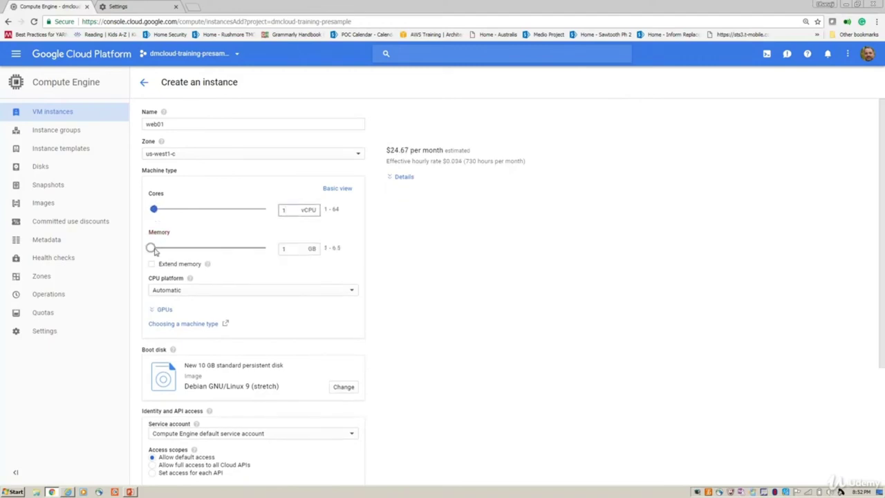
left_click_drag(154, 249, 157, 249)
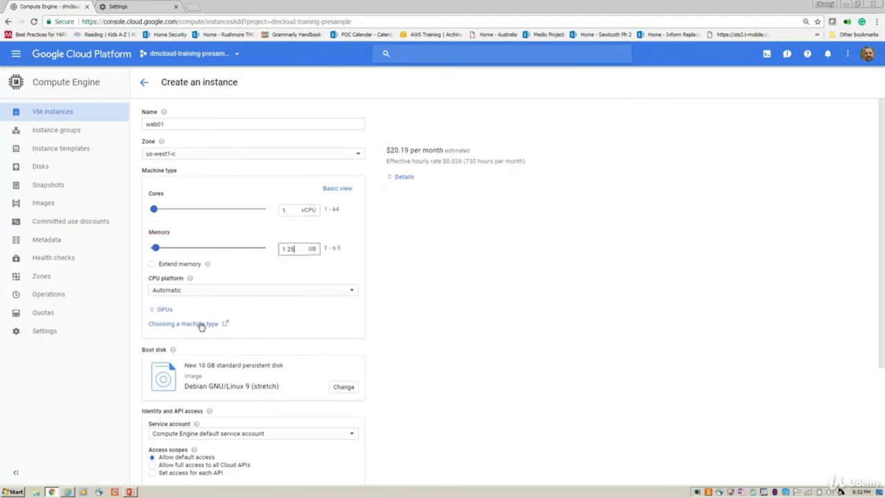
left_click(225, 292)
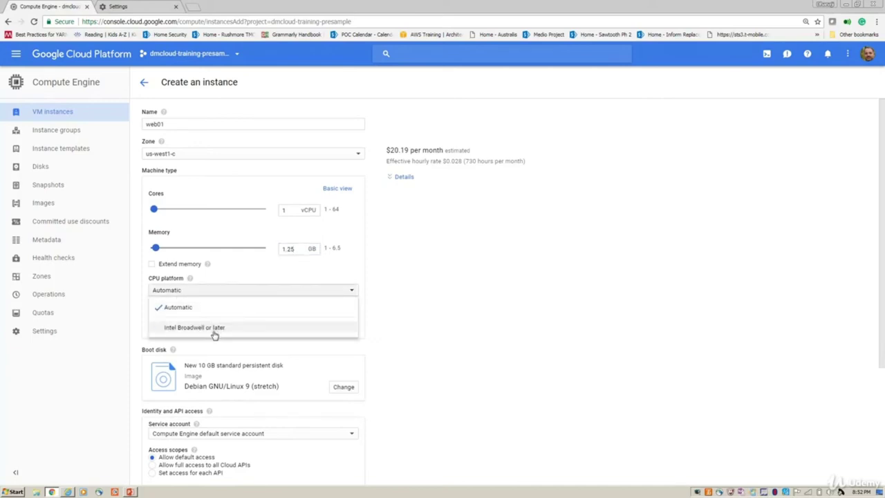
Step: Try 1 vCPU with 2 GB and 6 vCPU with 11.5 GB of memory, checking the CPU platform options for each
left_click_drag(164, 251, 180, 252)
left_click(215, 291)
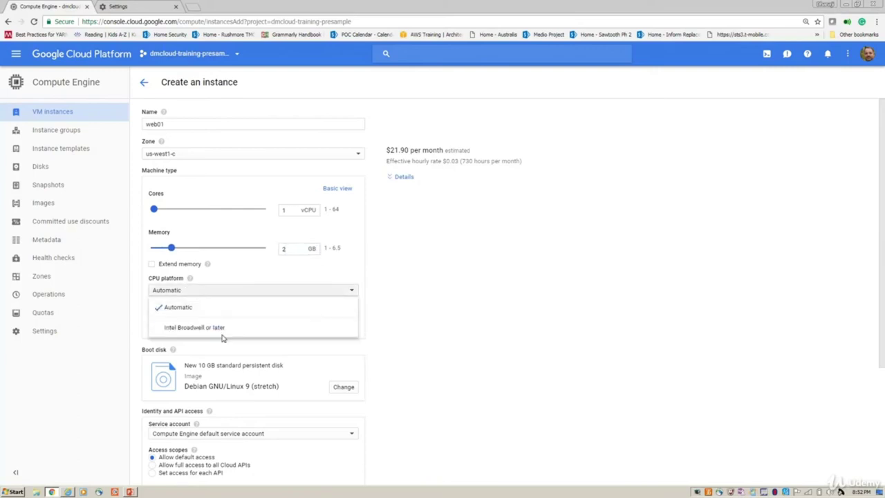
left_click_drag(153, 208, 165, 212)
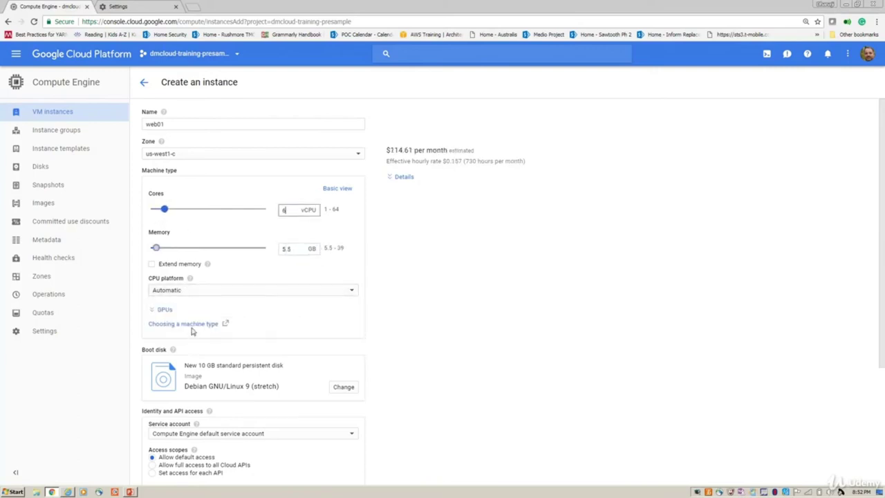
left_click(172, 249)
left_click(209, 292)
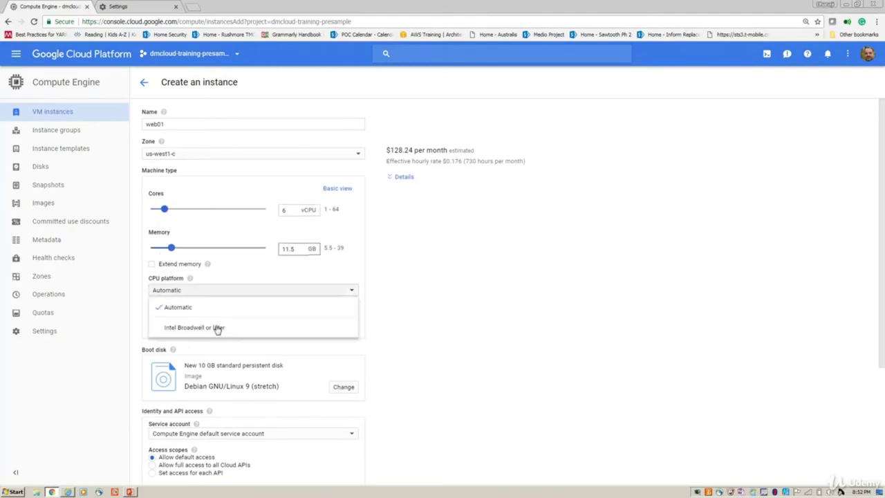
left_click(210, 219)
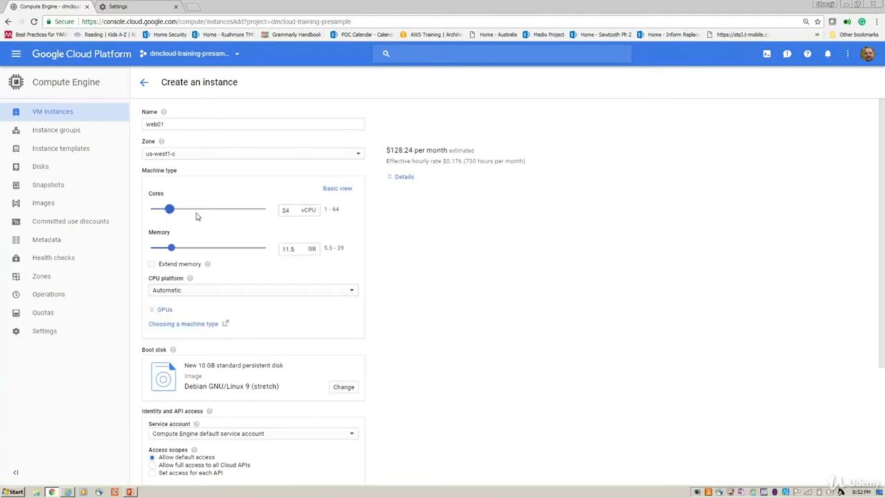
Step: Set the machine to 24 vCPU with 88 GB of memory and check the CPU platform options
left_click_drag(170, 209, 196, 210)
left_click_drag(193, 249, 208, 249)
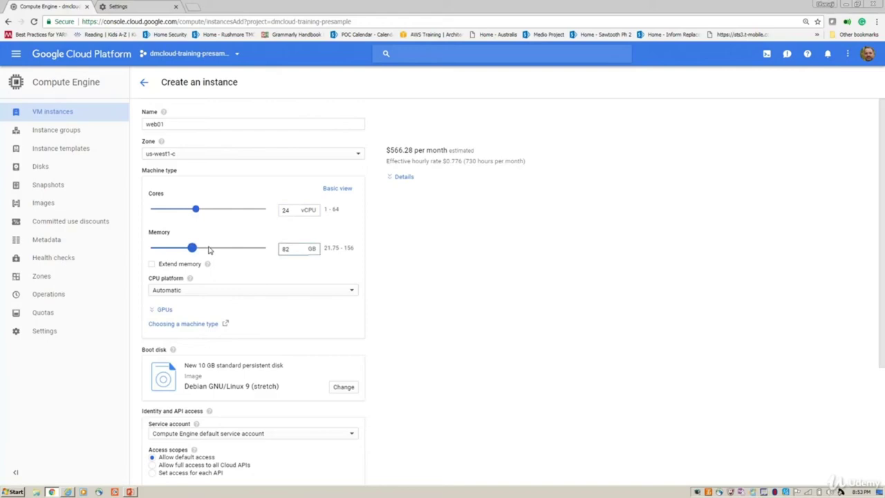
left_click(216, 293)
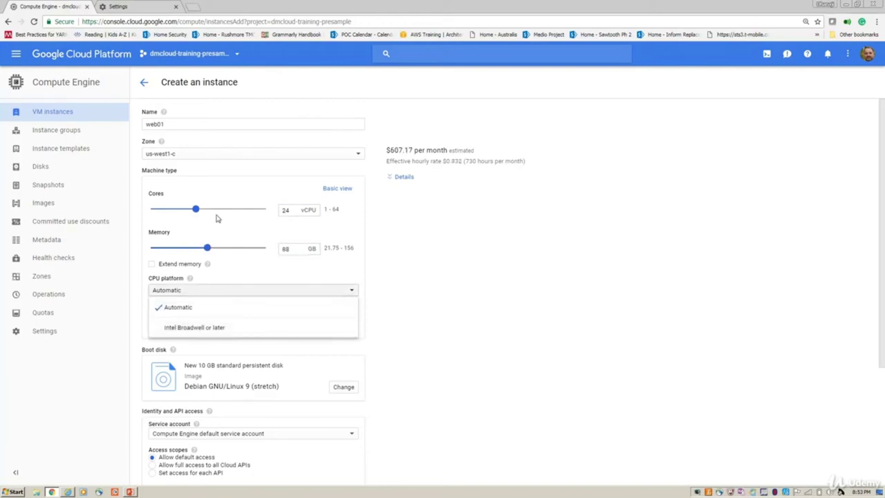
Step: Raise the cores to 36 vCPU, check the CPU platform options, and reduce the cores to 30 vCPU
left_click_drag(196, 210, 202, 210)
left_click(303, 209)
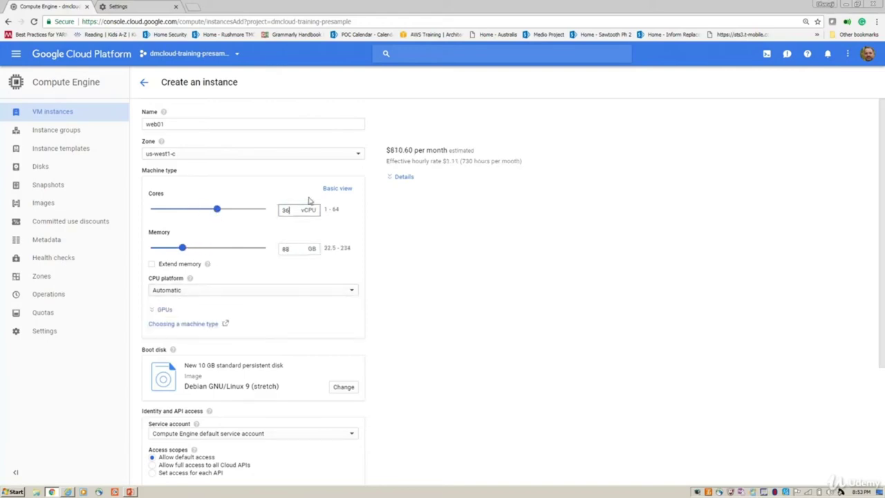
left_click(198, 291)
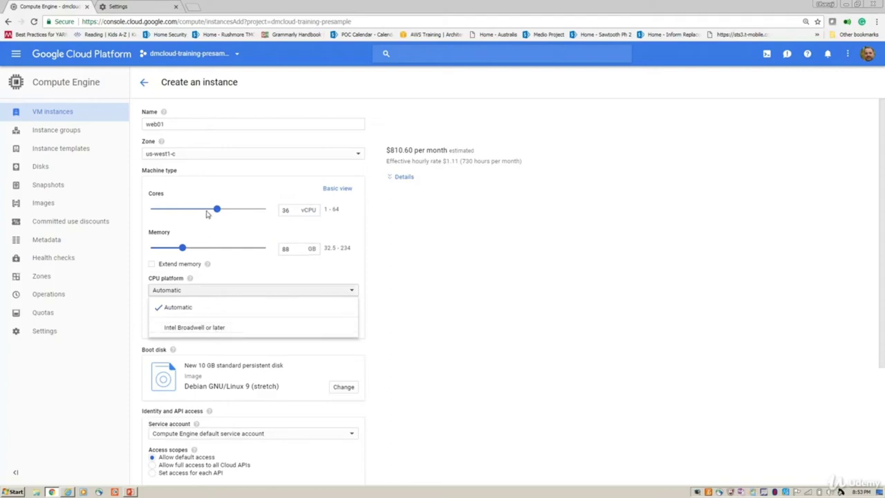
left_click(207, 211)
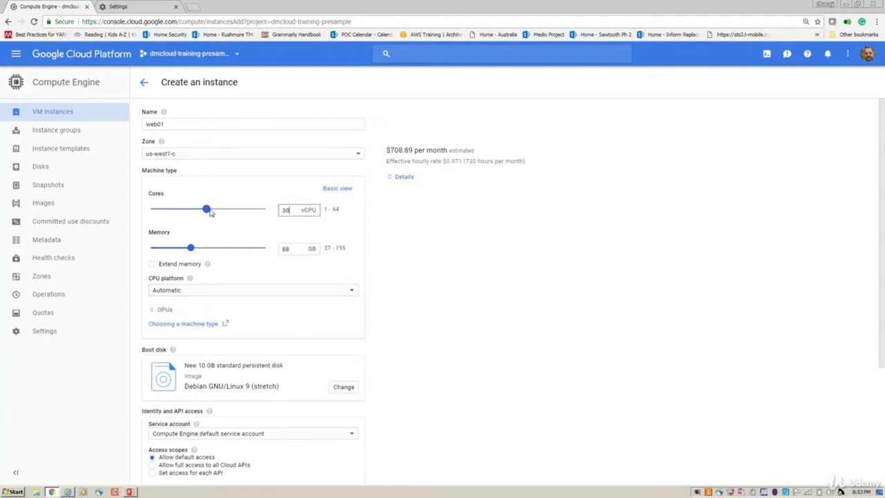
Step: Try 20 vCPU with 80 GB of memory, checking the CPU platform options before and after the change
left_click(208, 293)
left_click(452, 343)
left_click(193, 210)
left_click(189, 210)
left_click(202, 252)
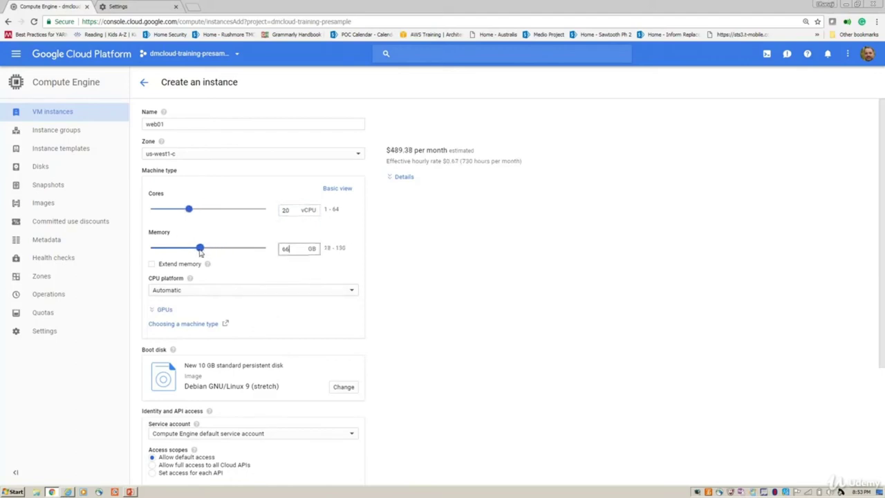
left_click_drag(201, 252, 213, 252)
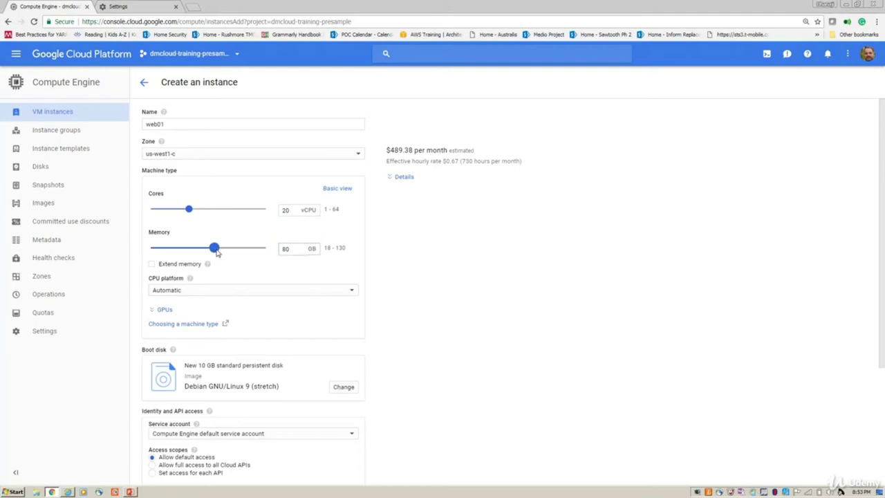
left_click(223, 291)
left_click(373, 238)
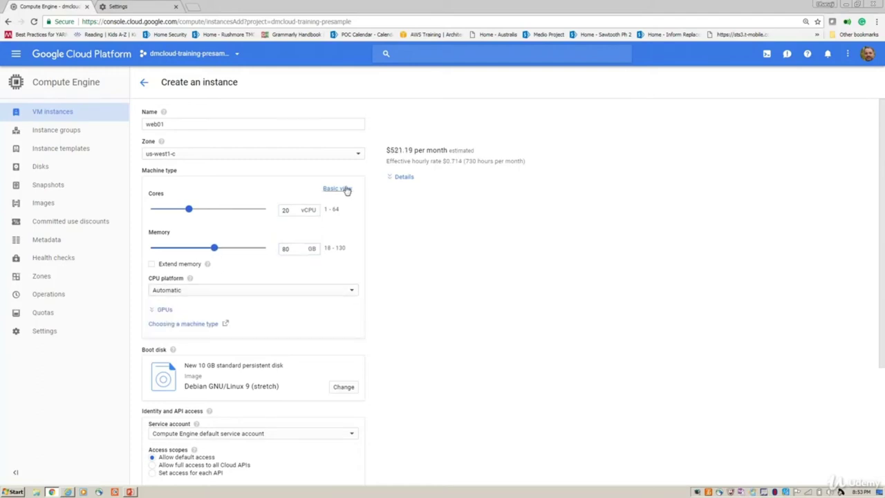
Step: Choose the predefined n1-highmem-2 machine type with 2 vCPUs and 13 GB, and check its CPU platform options in the customized view
left_click(347, 190)
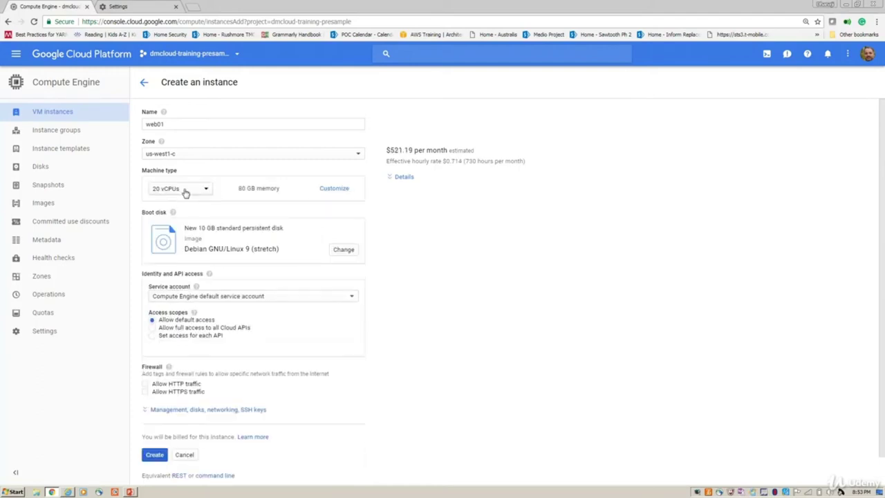
left_click(191, 190)
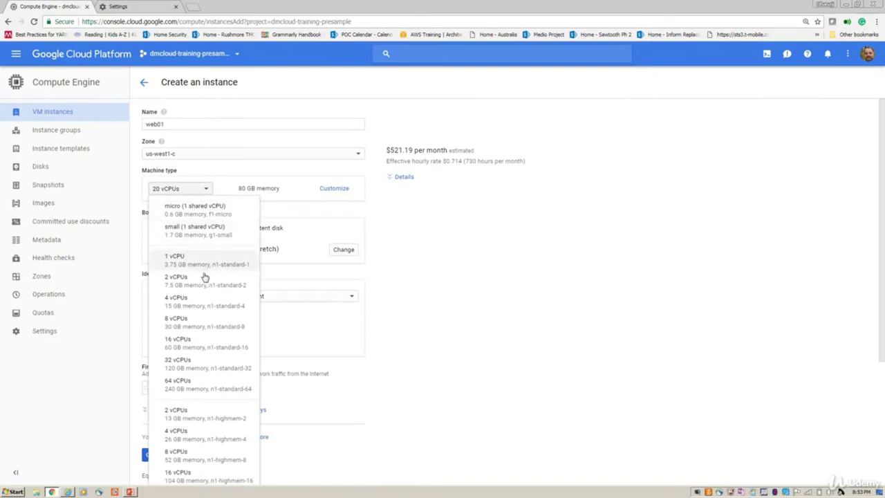
left_click(225, 414)
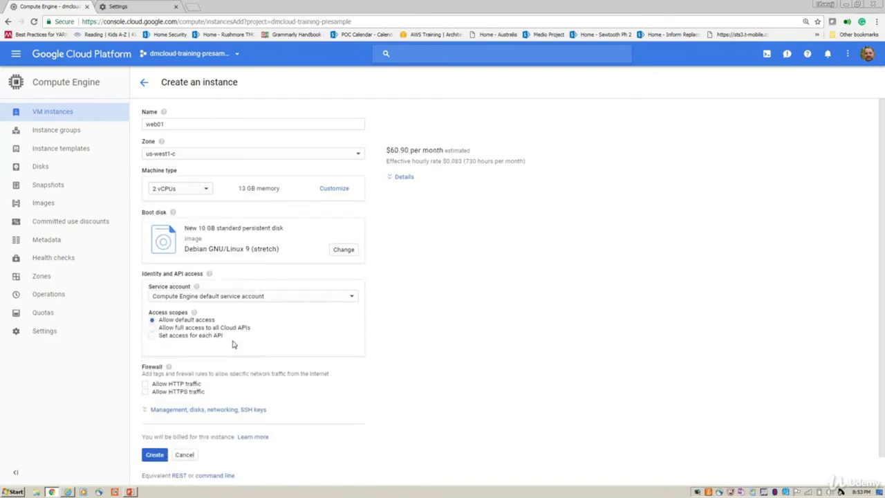
left_click(335, 188)
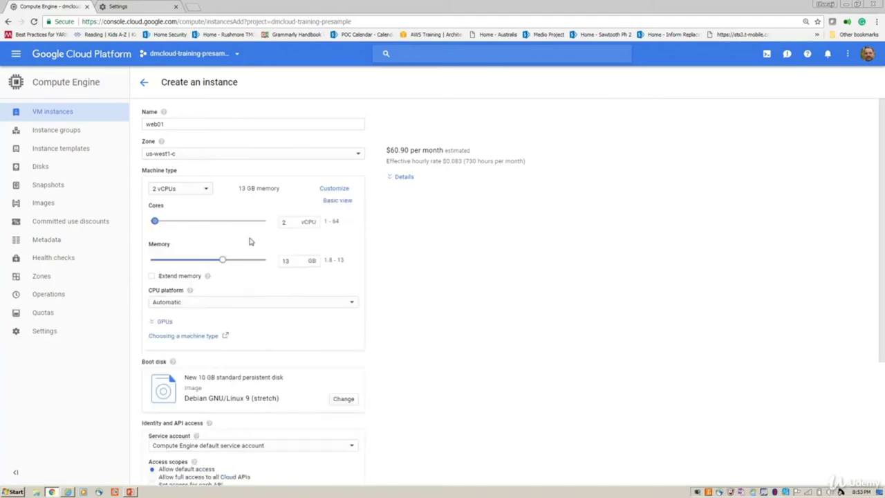
left_click(195, 292)
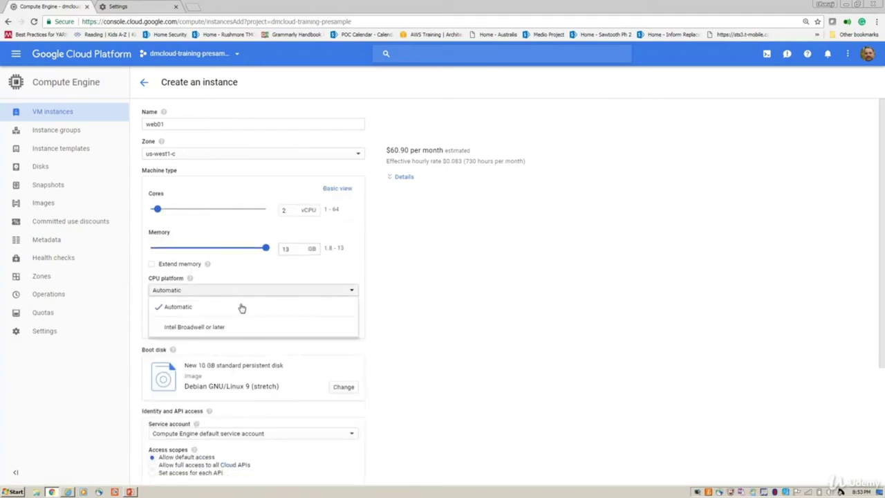
left_click(521, 330)
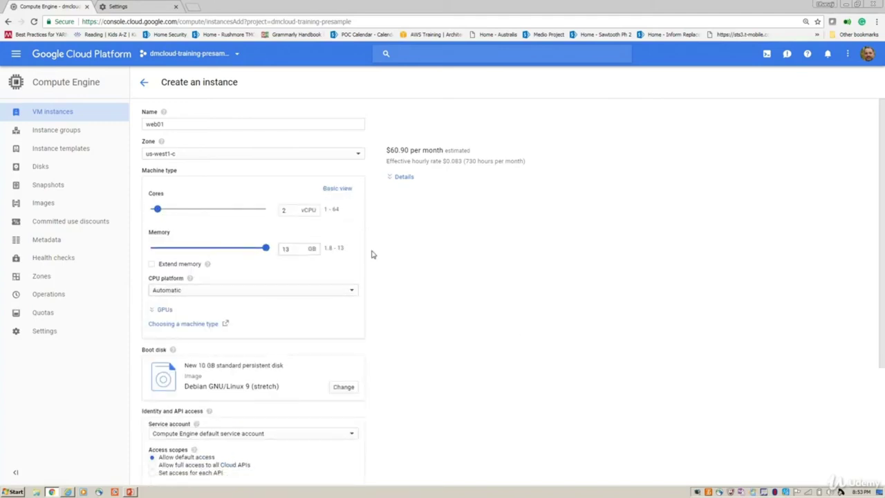
Step: Try zone us-central1-c and set 2 vCPU with 7.5 GB of memory, checking the CPU platform options for each change
left_click(176, 158)
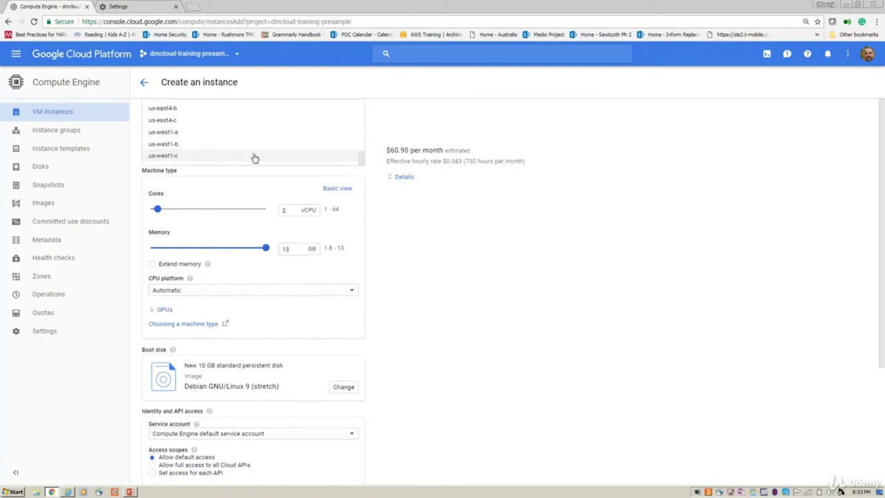
scroll(194, 142, "up", 2)
left_click(191, 117)
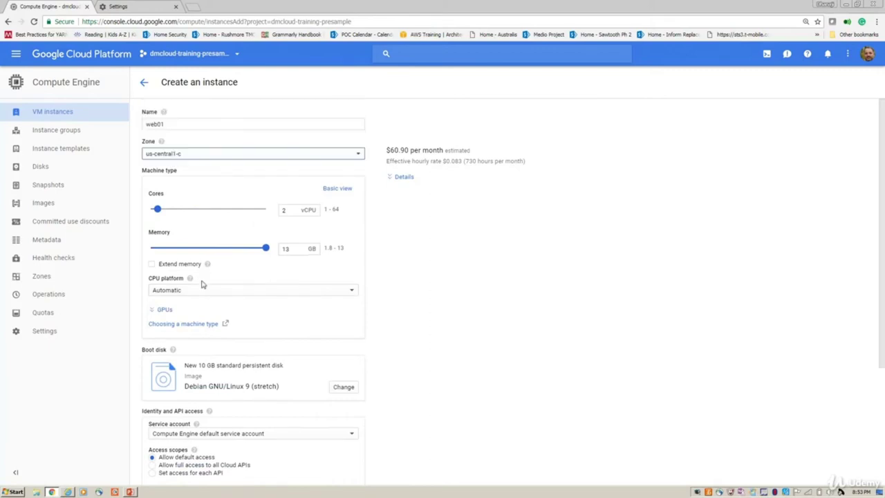
left_click(204, 290)
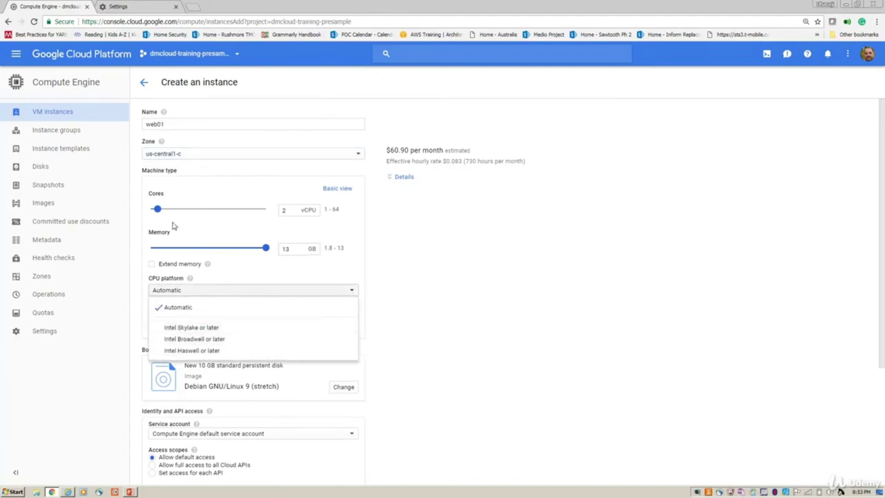
mouse_move(171, 210)
left_mouse_down()
mouse_move(181, 214)
mouse_move(157, 210)
left_mouse_up()
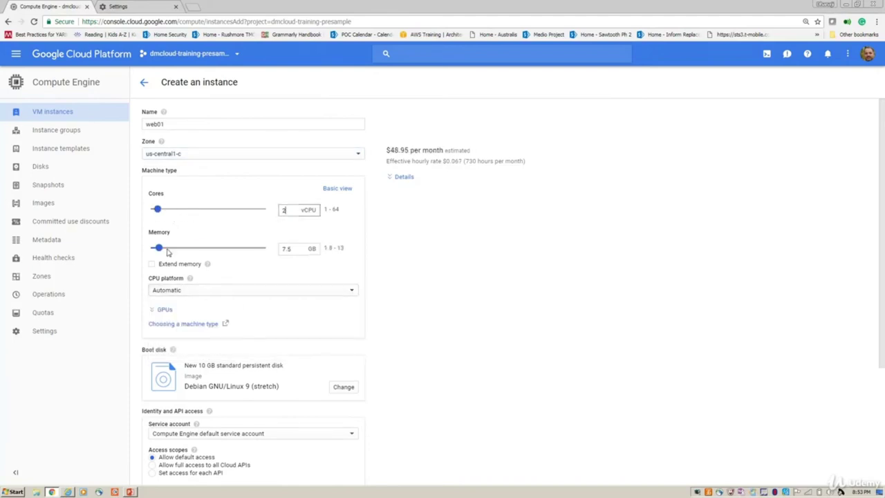
left_click(208, 291)
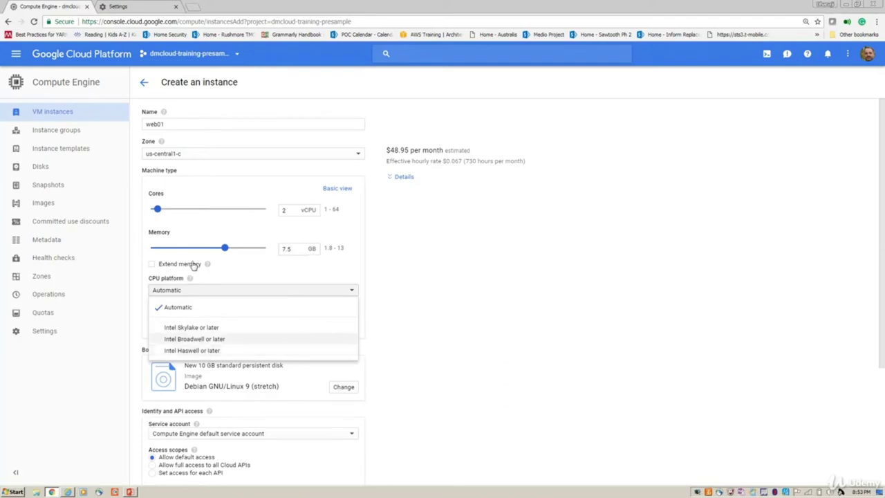
Step: Change the instance's zone to us-east4-b and check the CPU platform options offered there
left_click(190, 153)
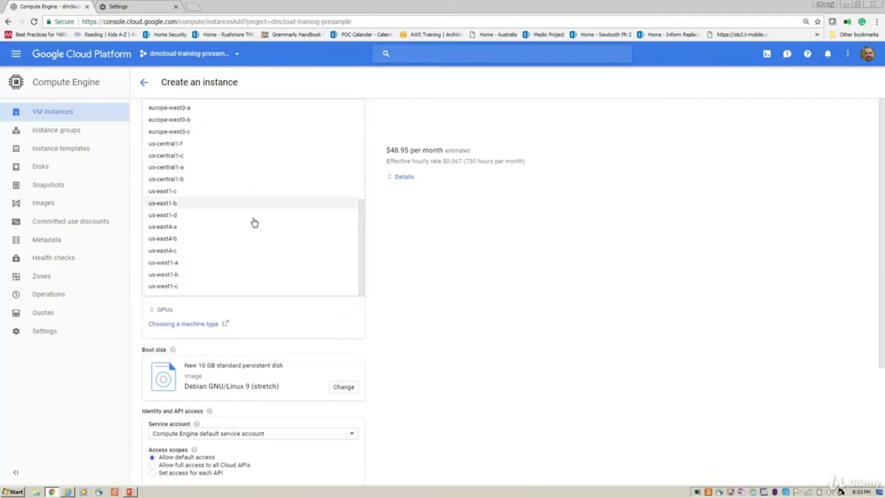
left_click(241, 238)
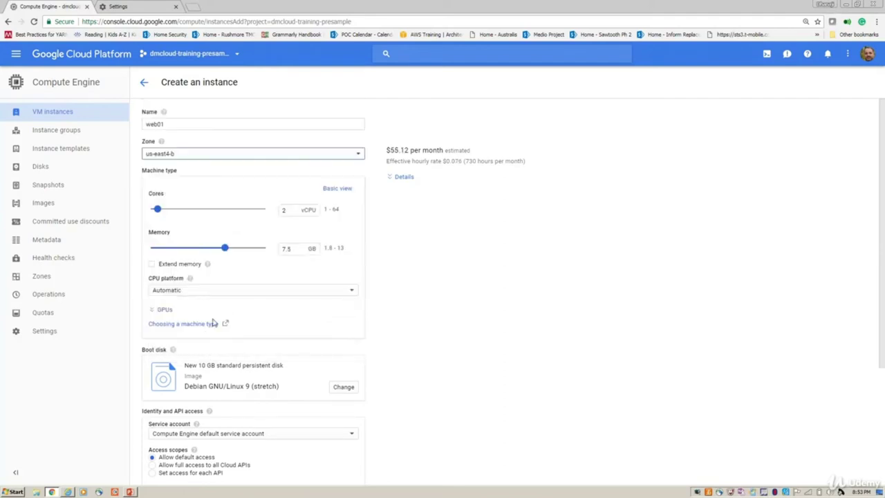
left_click(221, 291)
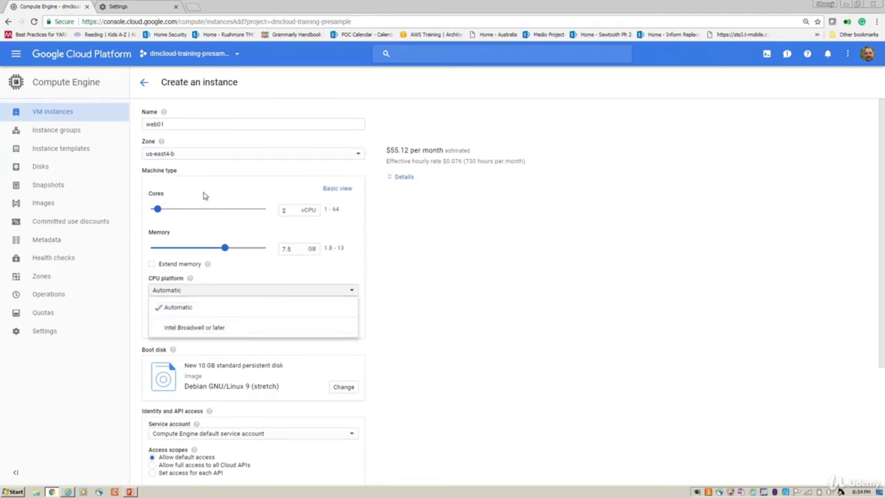
Step: Set the instance's zone to us-west1-c and check which CPU platforms are offered there
left_click(190, 154)
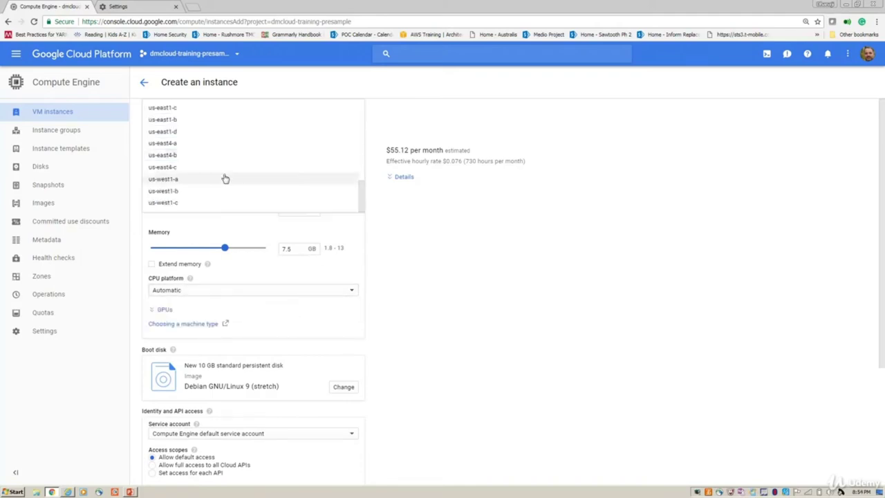
left_click(261, 201)
left_click(227, 292)
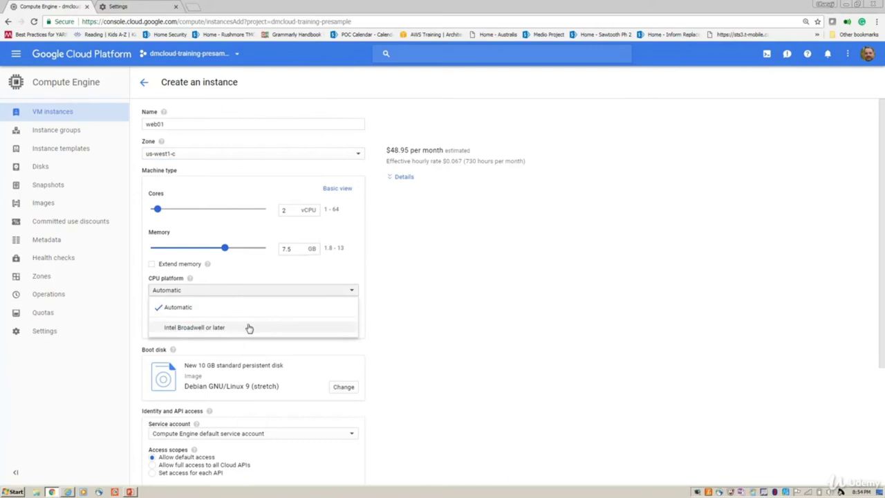
Step: Set the instance's zone to us-central1-f and its CPU platform to Intel Ivy Bridge or later
left_click(198, 154)
scroll(193, 134, "up", 2)
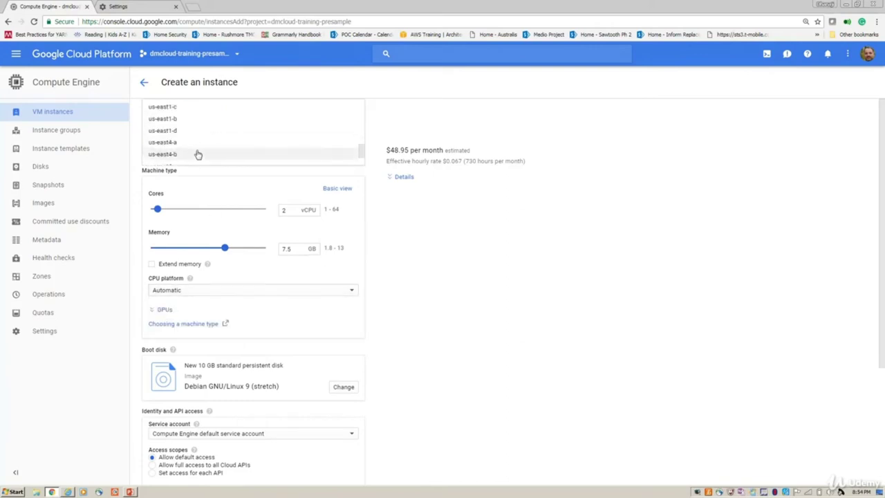
scroll(194, 154, "up", 2)
left_click(190, 158)
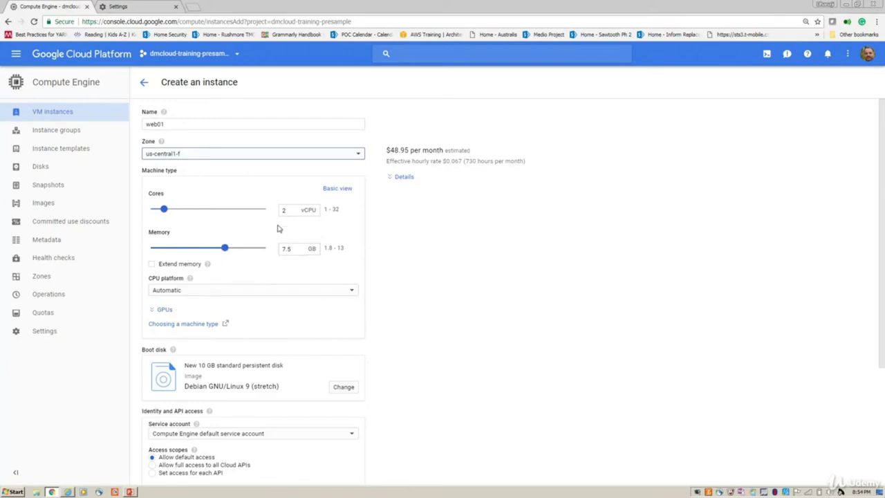
left_click(231, 291)
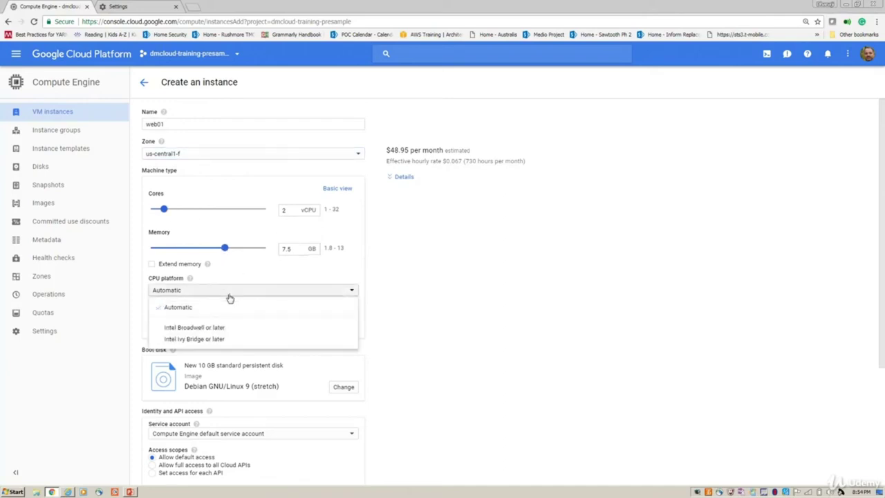
left_click(221, 340)
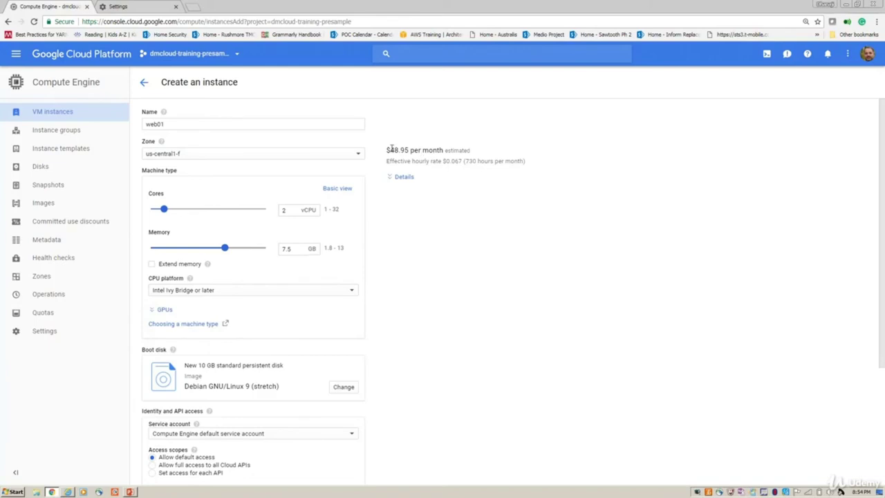
Step: Try the Intel Broadwell or later CPU platform and return to Intel Ivy Bridge or later
left_click(275, 295)
left_click(208, 328)
left_click(239, 292)
left_click(227, 340)
Step: Expand the GPU settings and check GPU availability for the selected zone
left_click(164, 313)
scroll(247, 251, "down", 1)
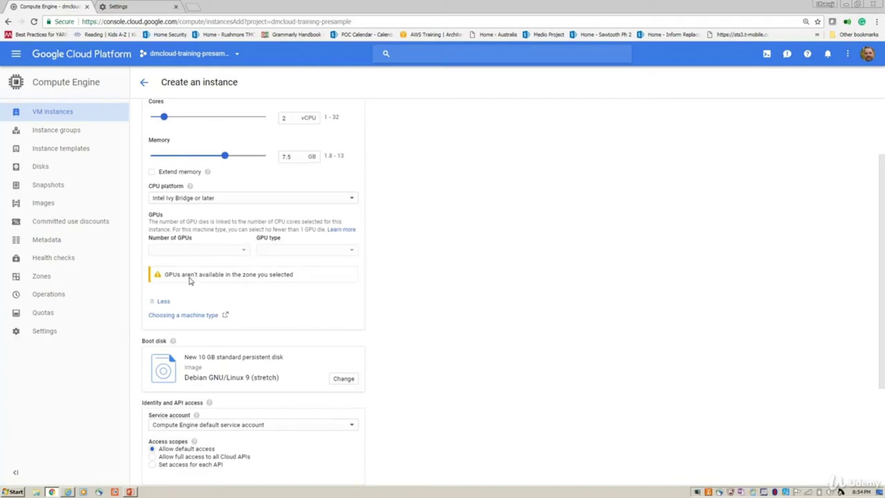
left_click_drag(169, 275, 299, 278)
scroll(298, 319, "up", 1)
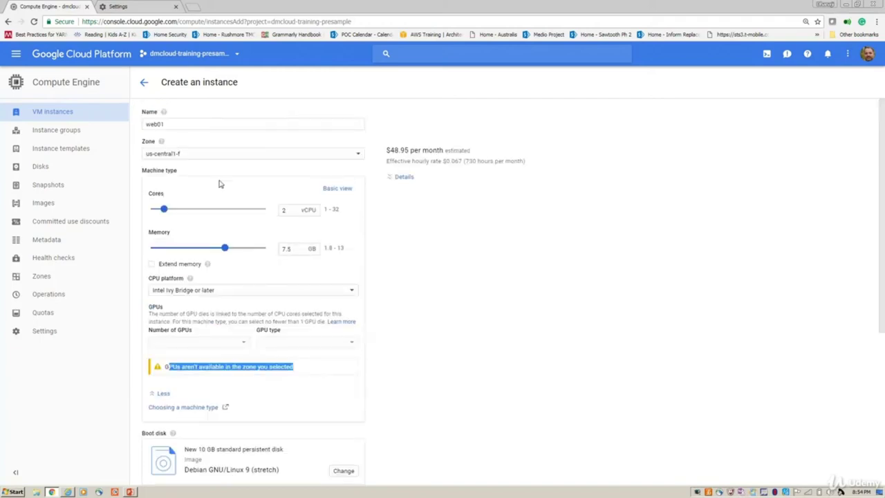
Step: Set the instance's zone to us-east1-b and check GPU availability there
left_click(205, 156)
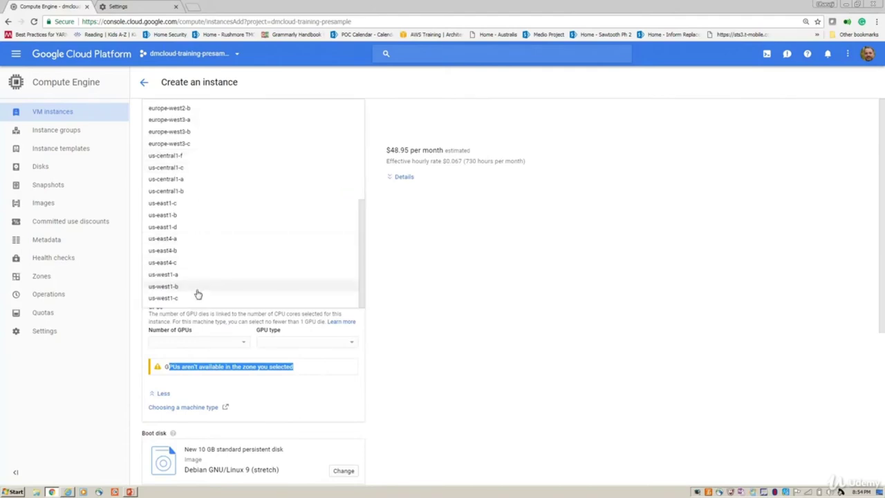
left_click(204, 216)
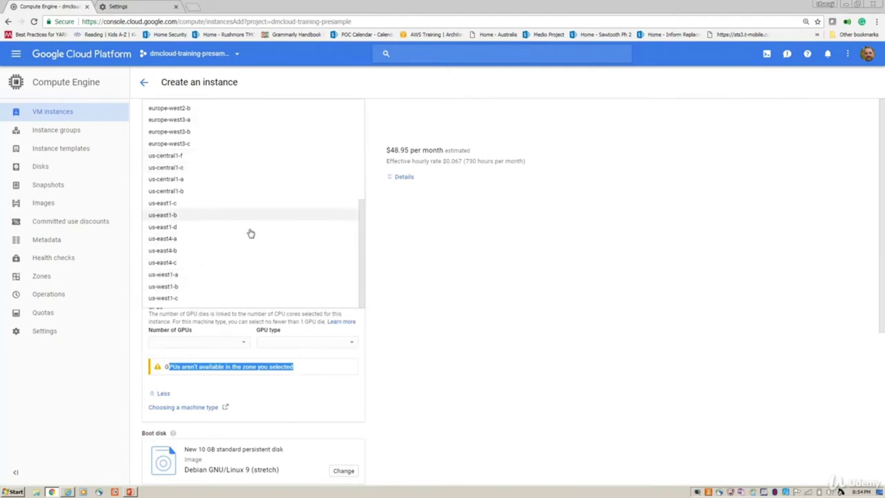
left_click(199, 381)
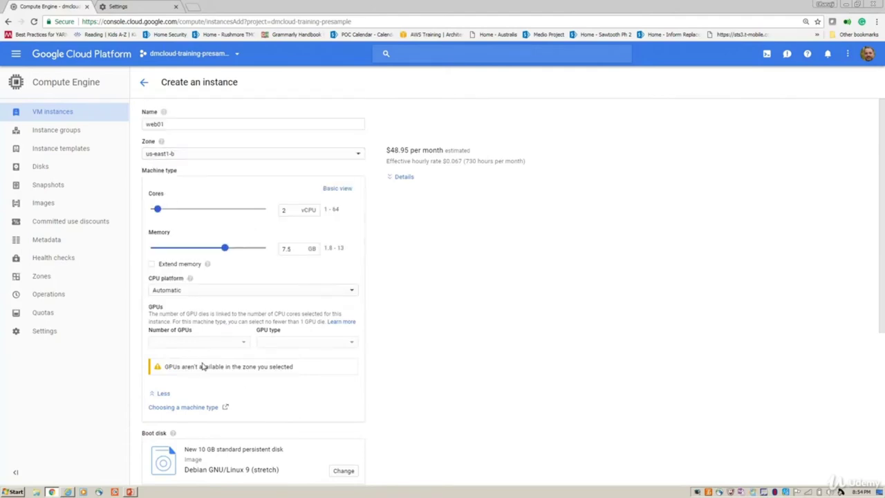
Step: Set the instance's zone to us-west1-b and its CPU platform to Intel Broadwell or later
left_click(188, 154)
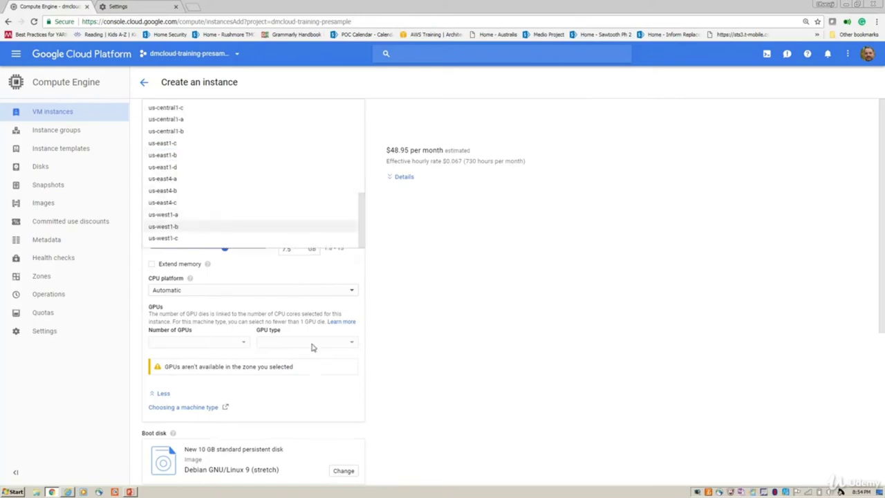
left_click(199, 226)
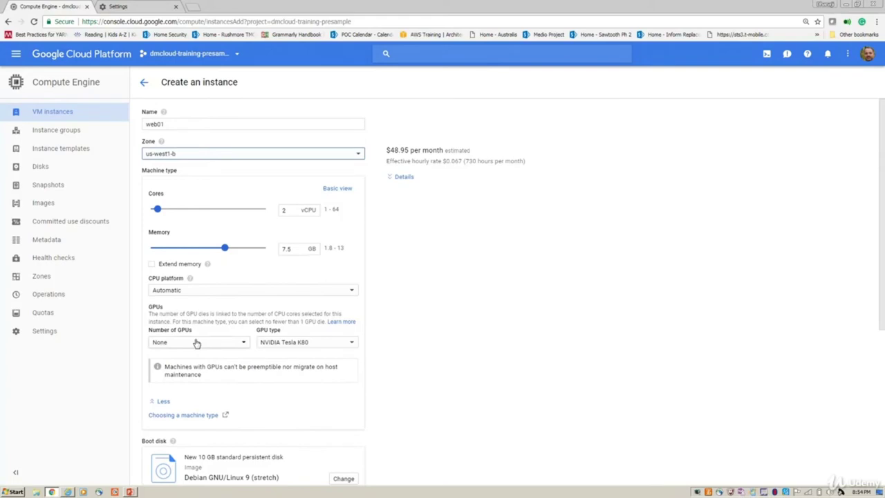
left_click(216, 292)
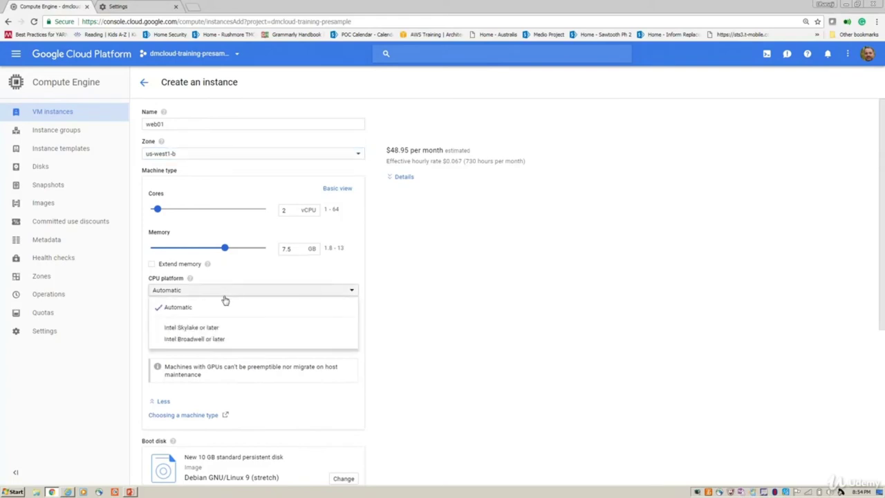
left_click(194, 338)
Step: Set the number of GPUs to 2 and afterwards to 1, highlighting the estimated monthly cost for each
left_click(193, 341)
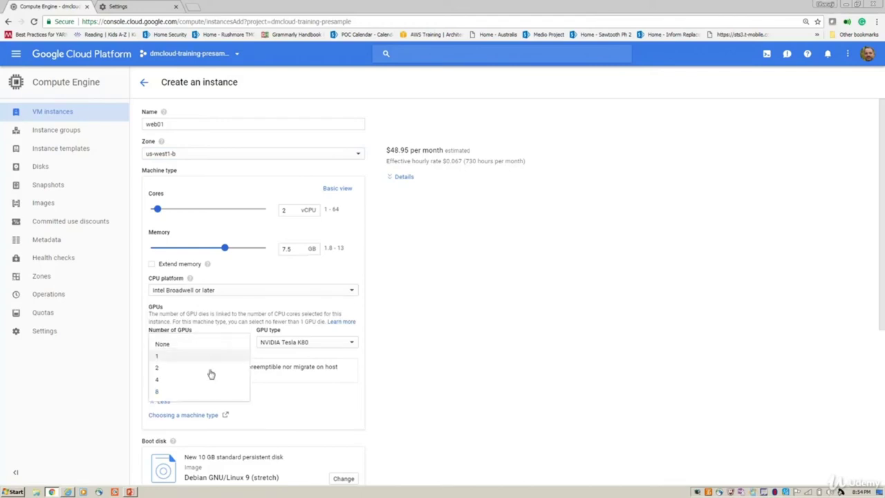
left_click(206, 366)
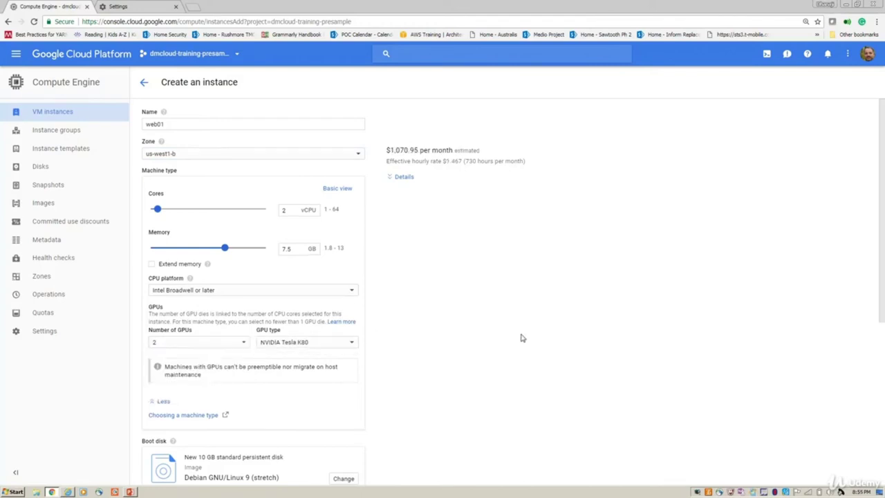
left_click_drag(418, 151, 385, 152)
left_click(239, 342)
left_click(211, 336)
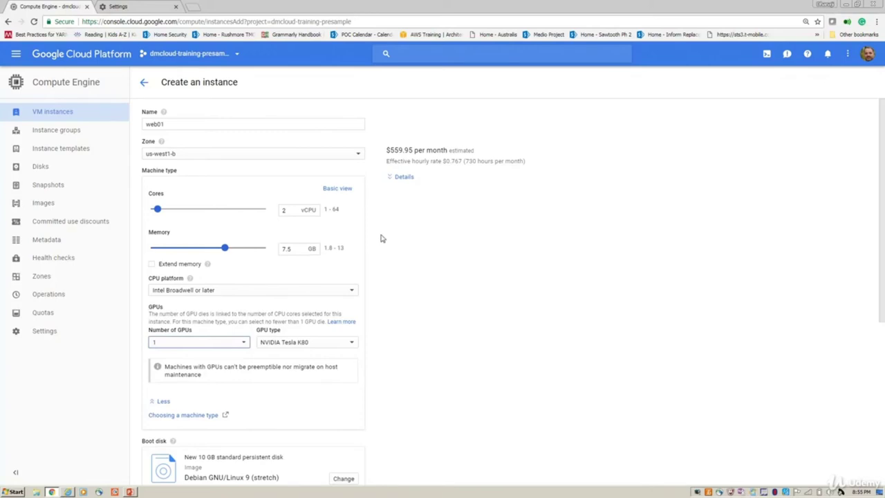
left_click_drag(393, 151, 413, 152)
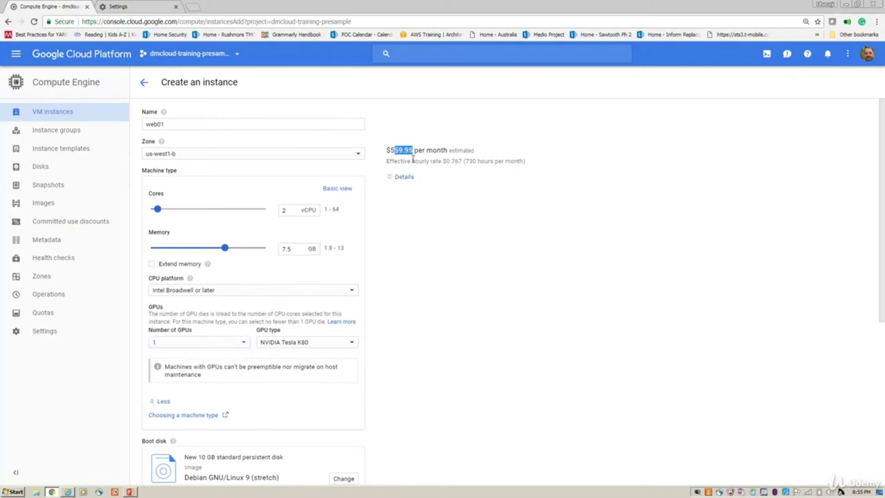
Step: Set the number of GPUs to None and highlight the estimated monthly cost
left_click(218, 342)
left_click(197, 331)
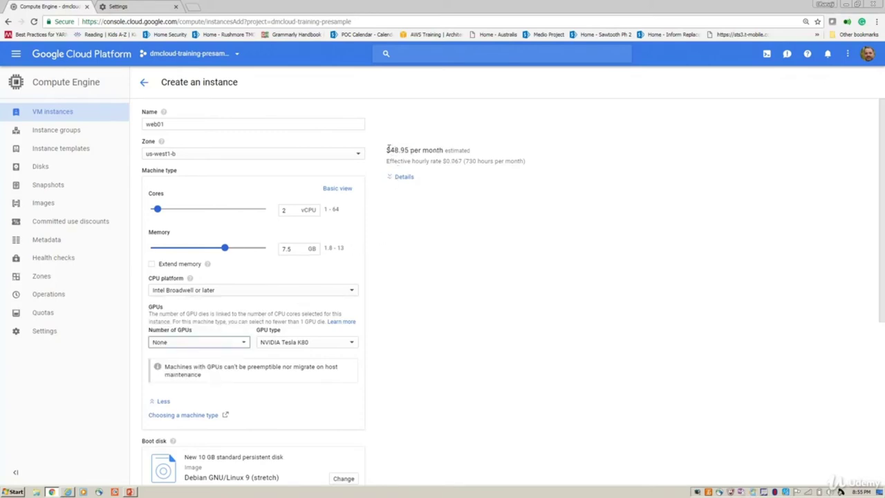
left_click_drag(387, 150, 400, 152)
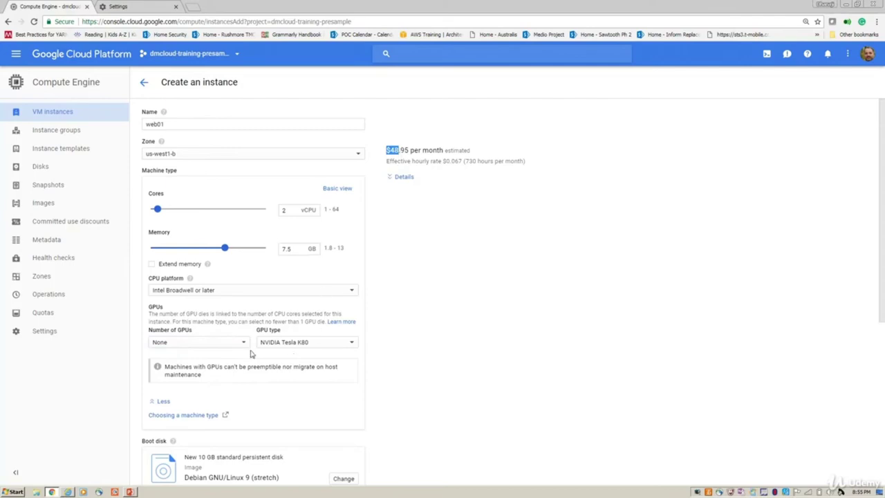
Step: Try 1 GPU and 8 GPUs to compare the estimated monthly cost
left_click(216, 343)
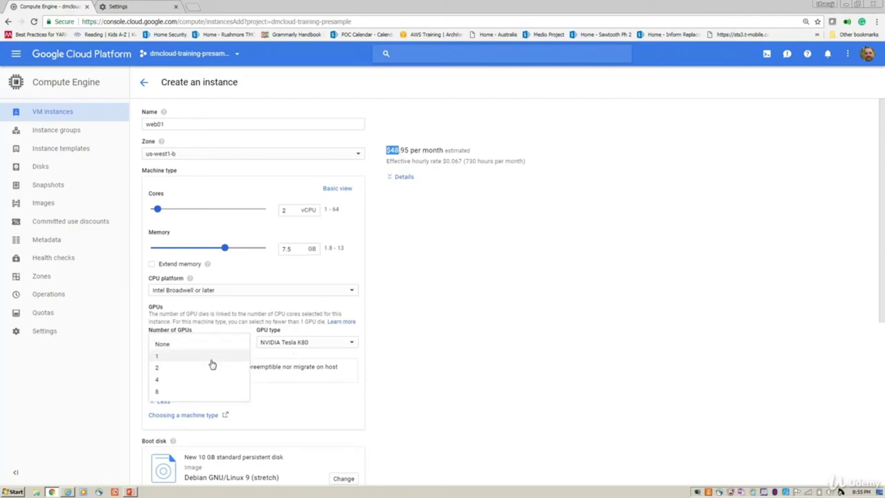
left_click(213, 356)
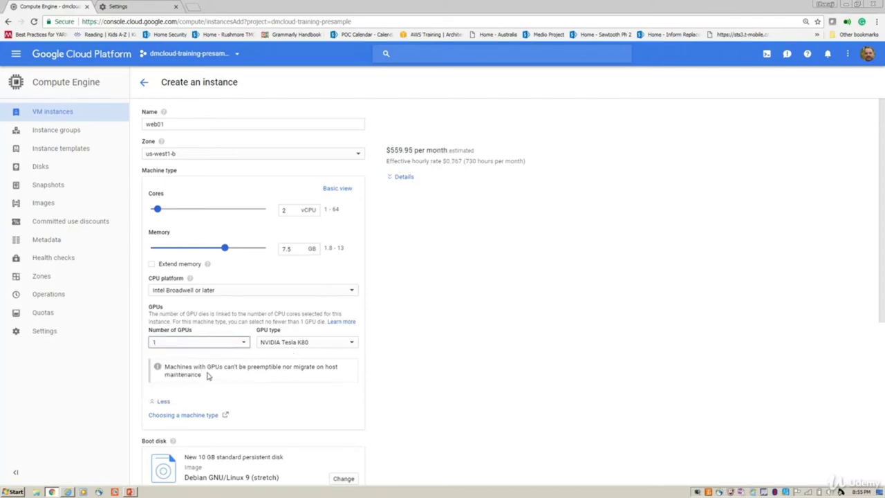
left_click(210, 343)
left_click(198, 379)
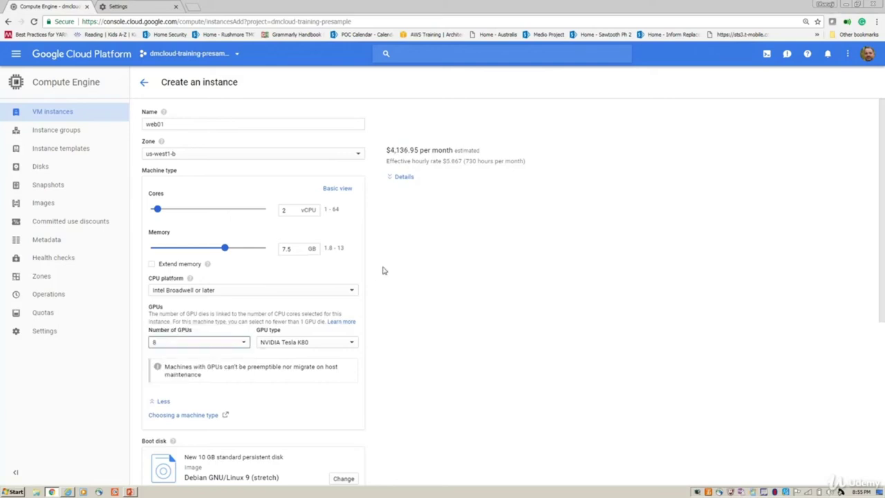
Step: Reduce the number of GPUs from the maximum back to None
left_click(210, 345)
left_click(190, 308)
left_click(182, 345)
left_click(182, 334)
Step: Open the documentation on choosing a machine type and close it again
scroll(434, 399, "down", 2)
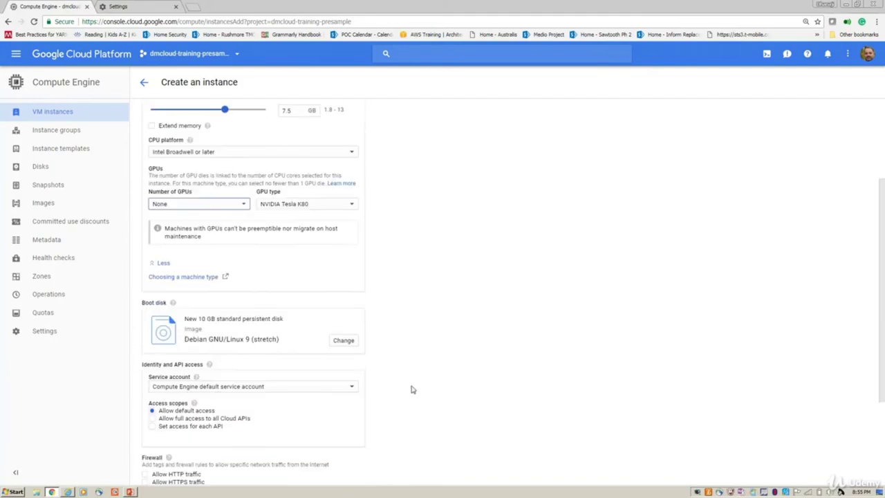
left_click(217, 277)
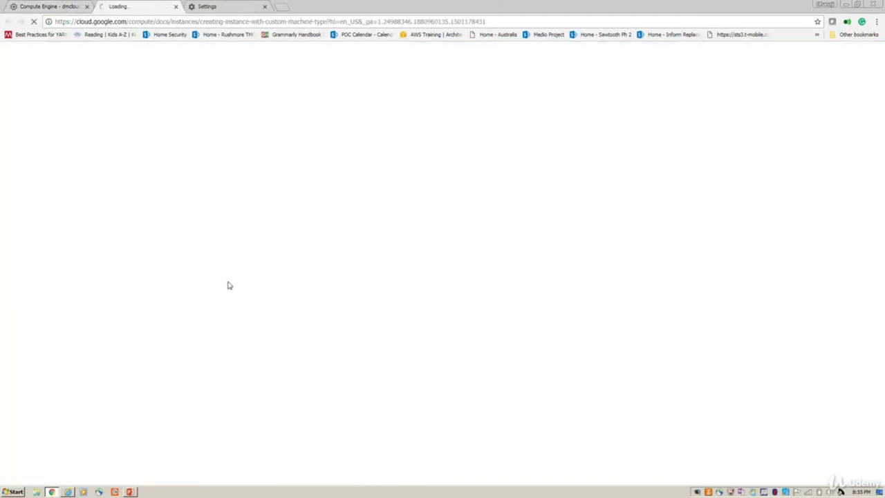
left_click(175, 6)
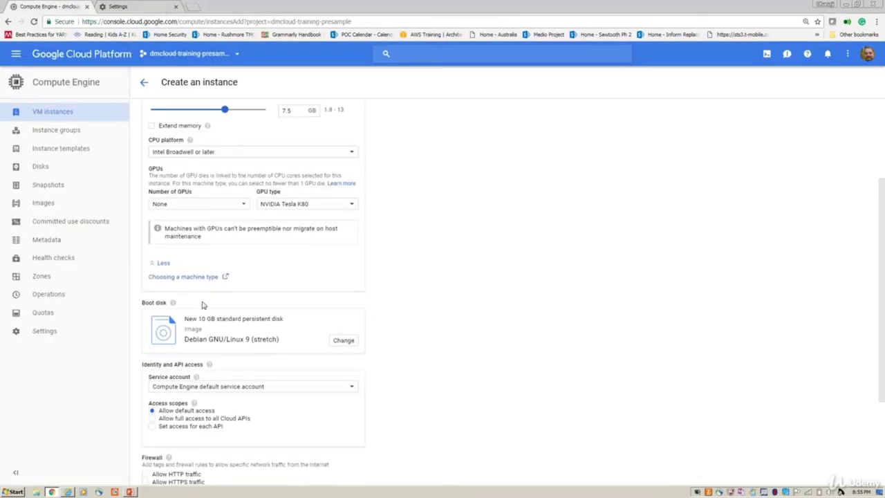
Step: Open the boot disk options, try the Windows Server 2016 image, and select Debian GNU/Linux 8 (jessie)
scroll(325, 360, "down", 2)
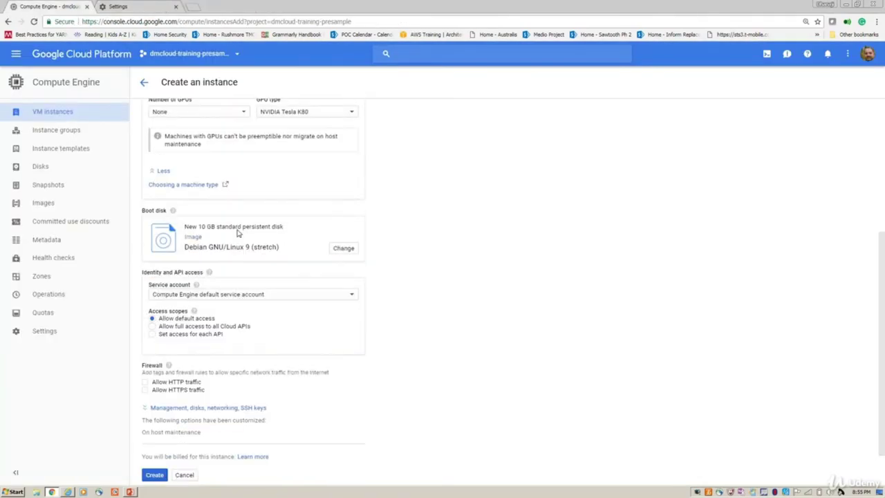
left_click(353, 251)
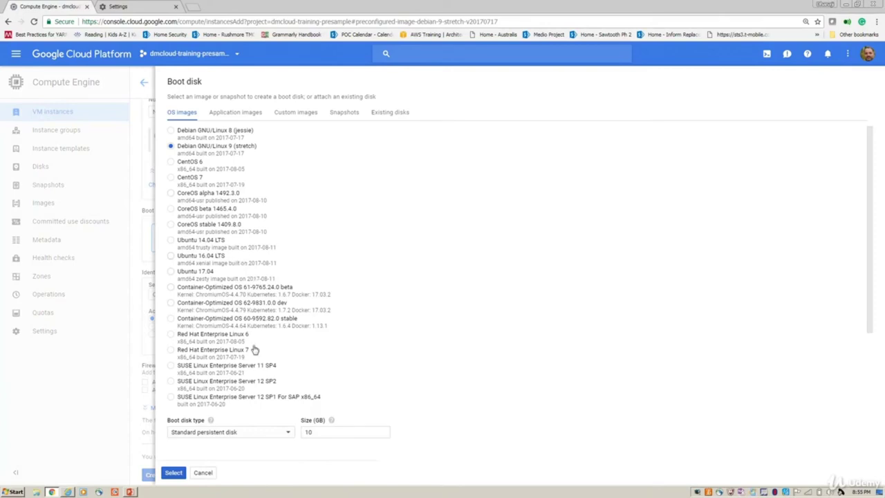
scroll(284, 389, "down", 3)
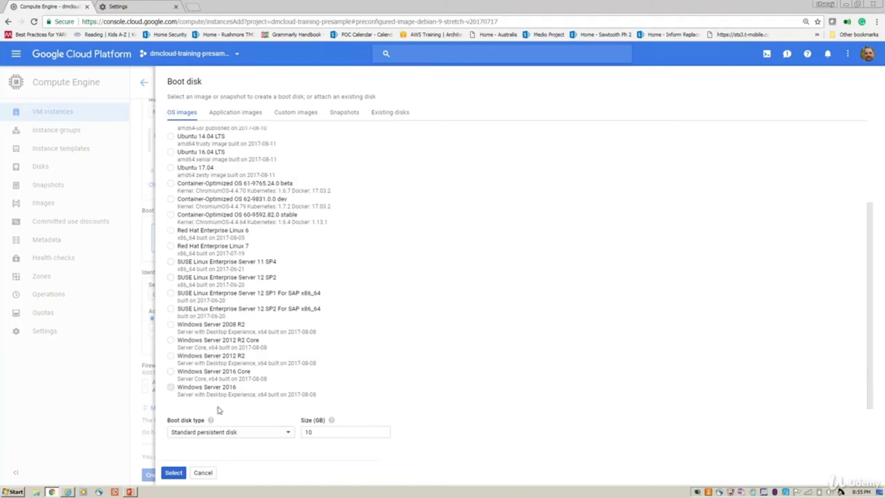
left_click(200, 389)
scroll(176, 329, "up", 3)
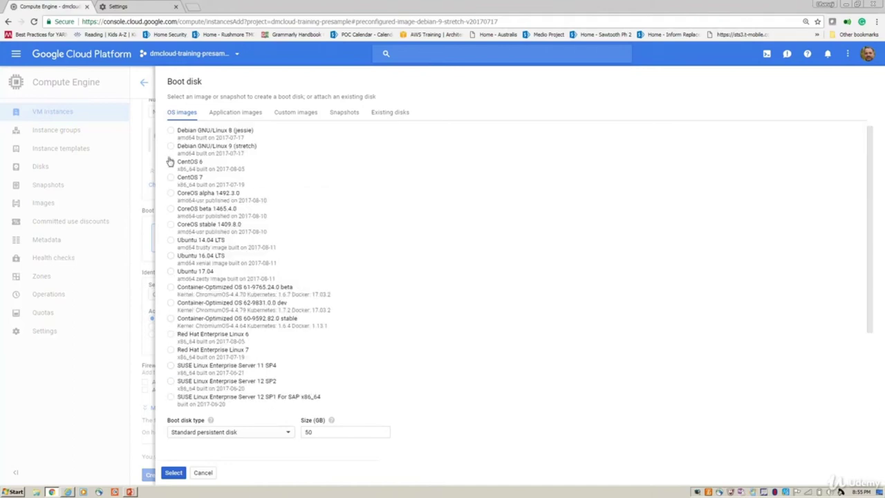
left_click(168, 132)
Step: Review the boot disk's application images, custom images from dmcloud-training-presample, snapshots and existing disks
left_click(252, 115)
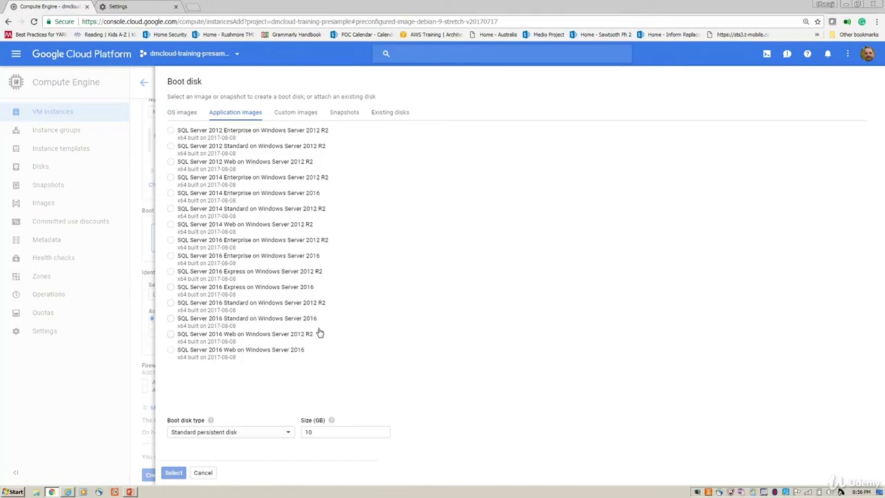
left_click(289, 113)
left_click(298, 138)
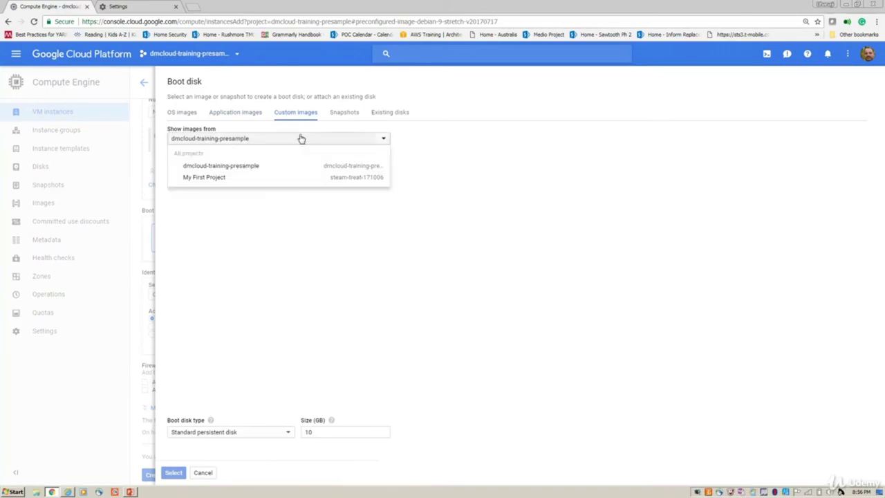
left_click(253, 167)
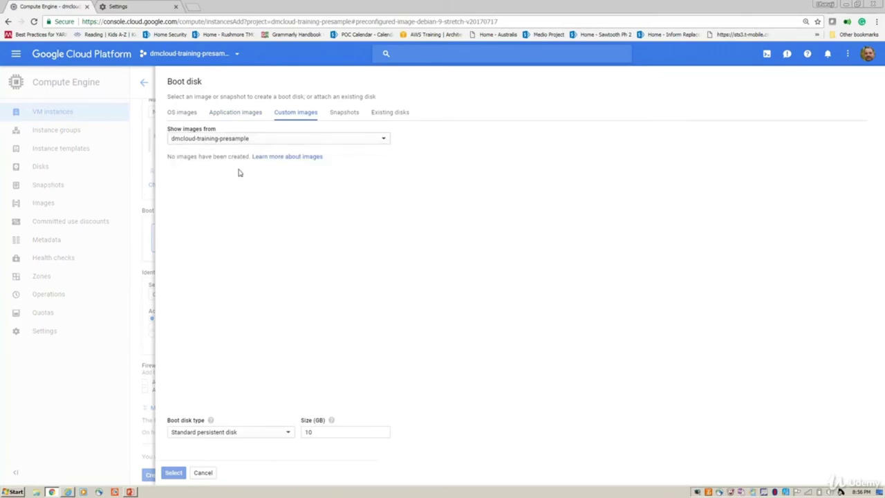
left_click(345, 114)
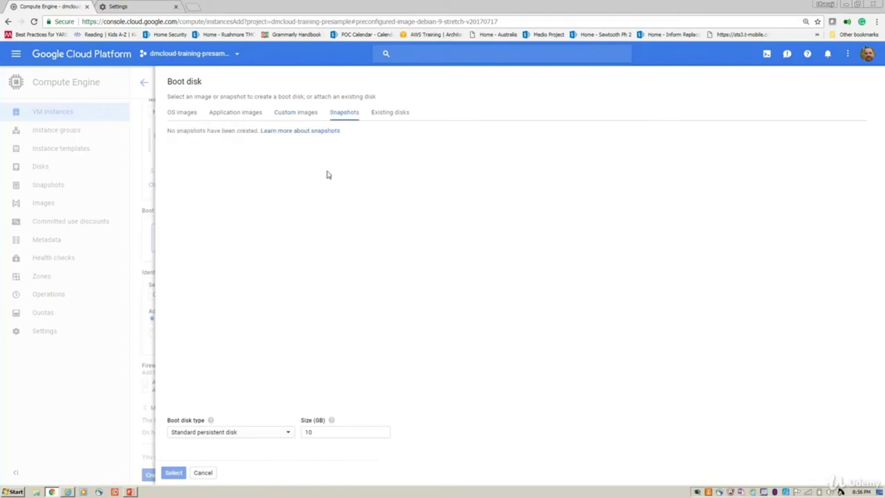
left_click(392, 113)
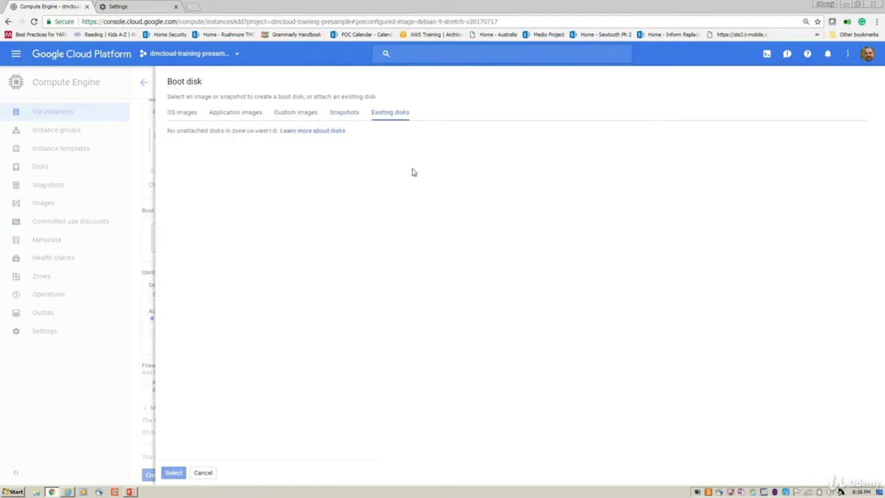
Step: Return to the OS images, keep a 10 GB standard persistent disk, and confirm Debian GNU/Linux 8 (jessie) as the boot disk
left_click(181, 114)
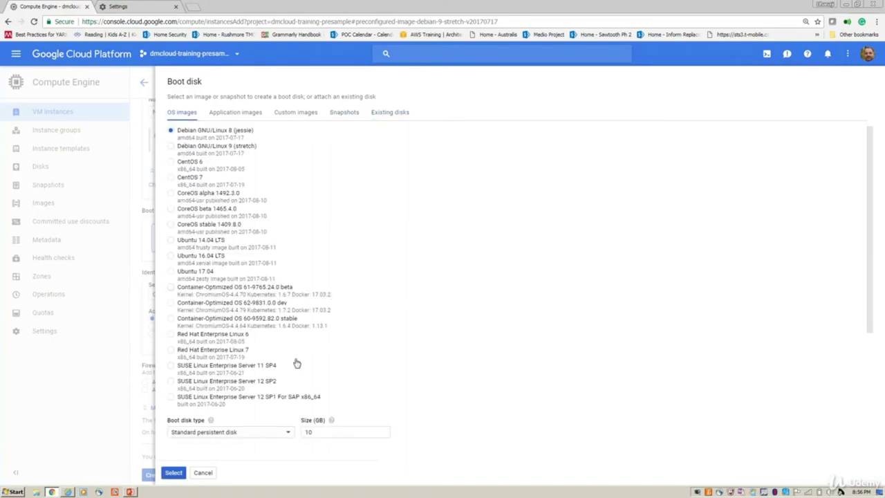
scroll(461, 404, "down", 3)
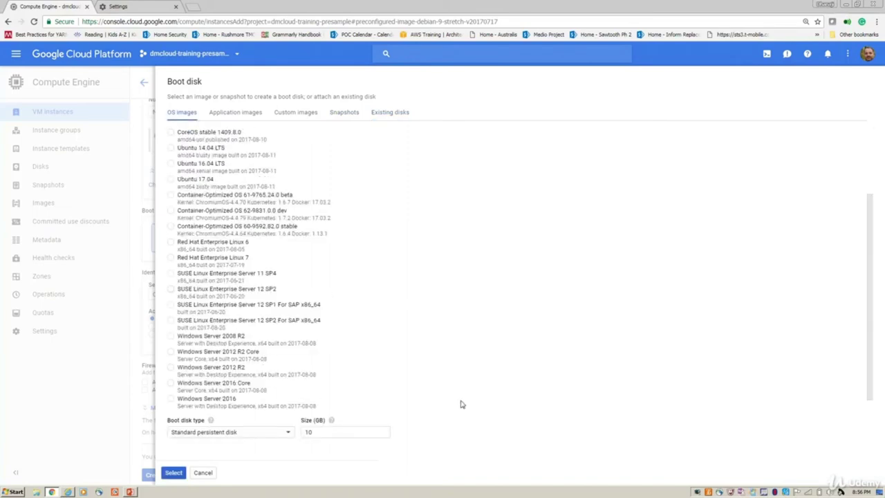
left_click(209, 436)
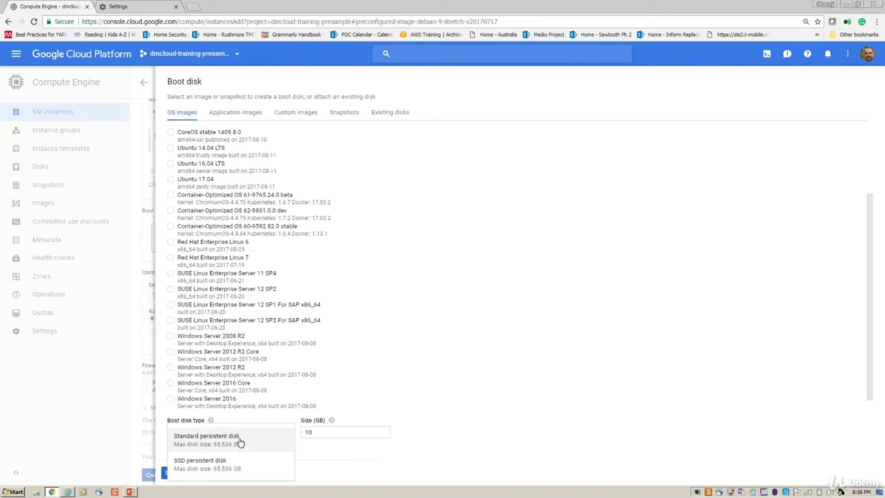
left_click(253, 442)
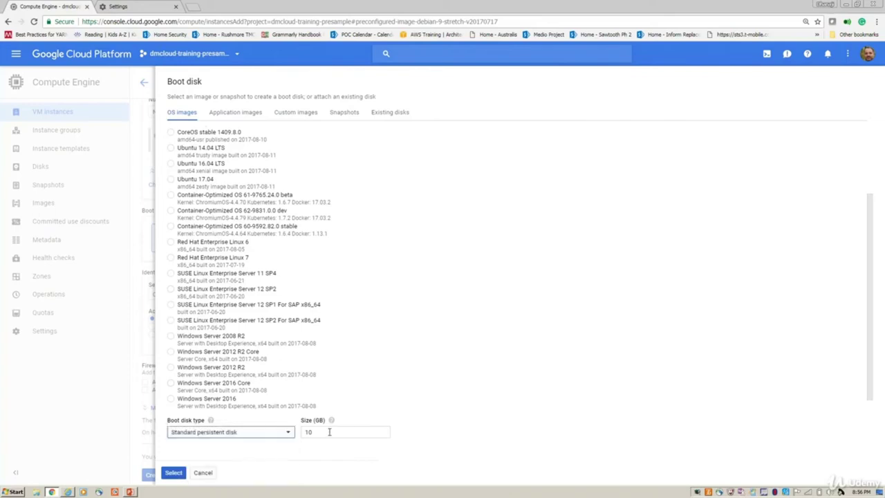
left_click(330, 431)
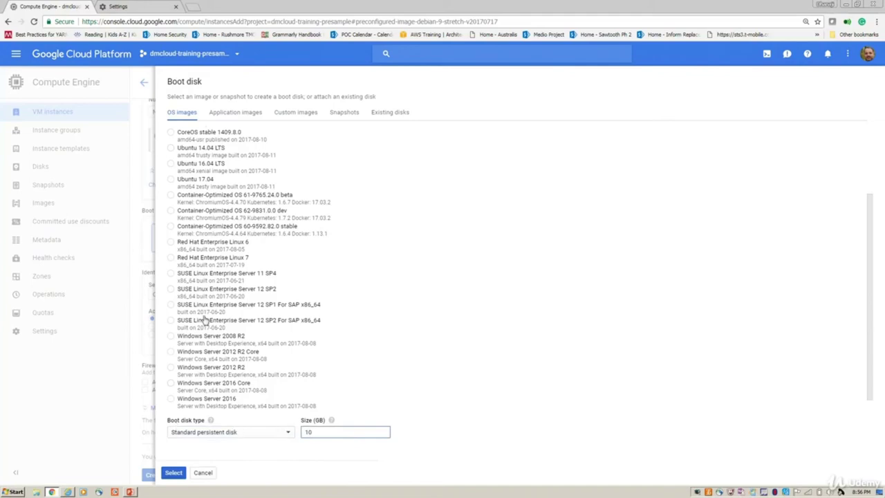
scroll(334, 312, "up", 3)
scroll(334, 312, "down", 5)
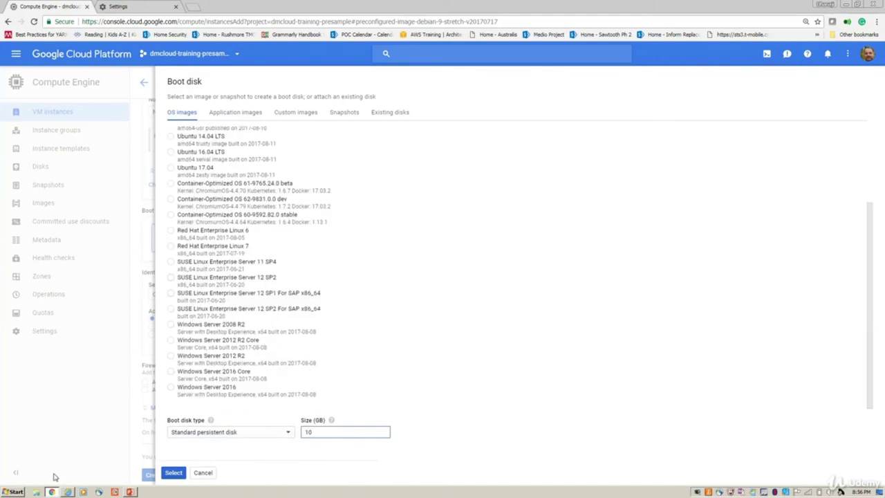
left_click(174, 472)
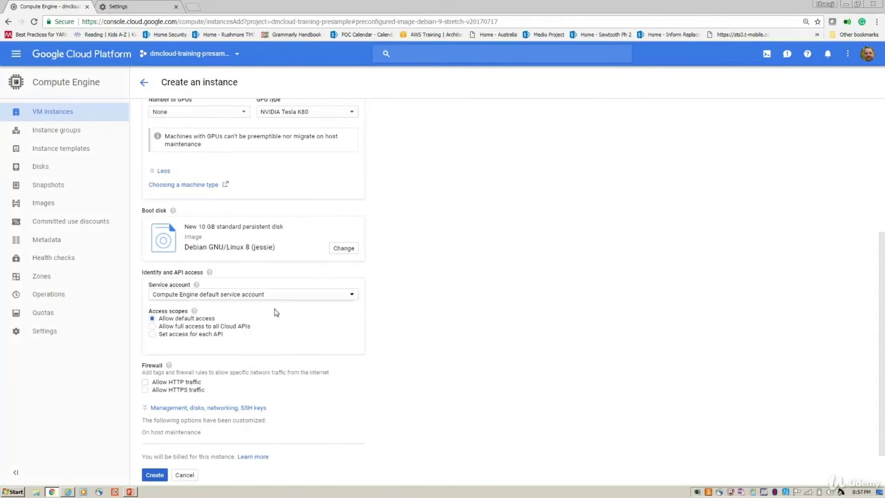
Step: Review the service account choices and keep the Compute Engine default service account
scroll(434, 356, "down", 1)
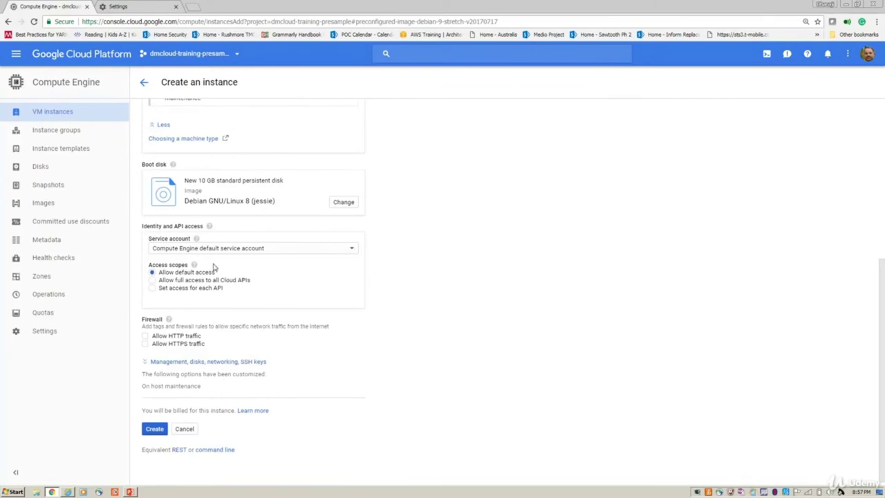
left_click(359, 250)
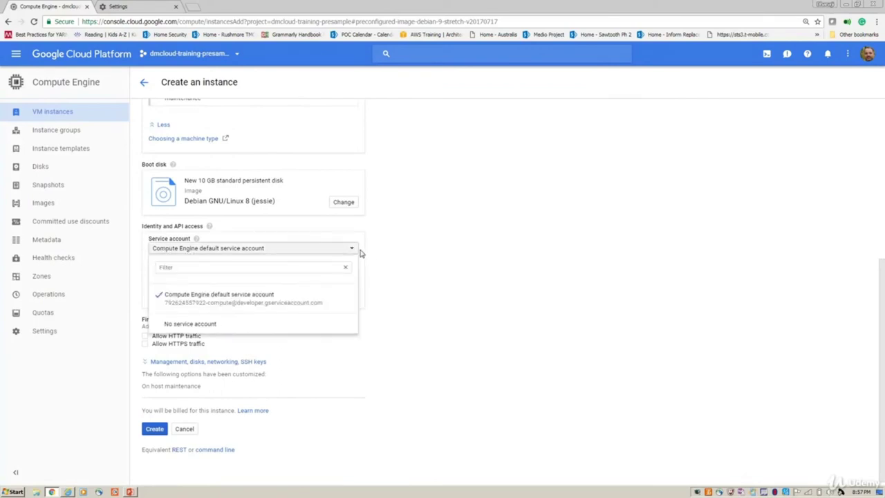
left_click(289, 299)
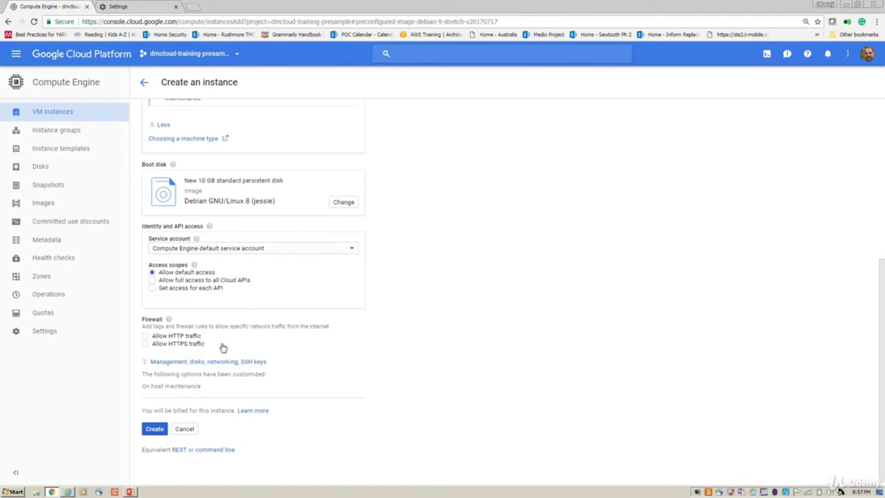
Step: Allow HTTP and HTTPS traffic through the firewall and create the instance
scroll(267, 354, "down", 1)
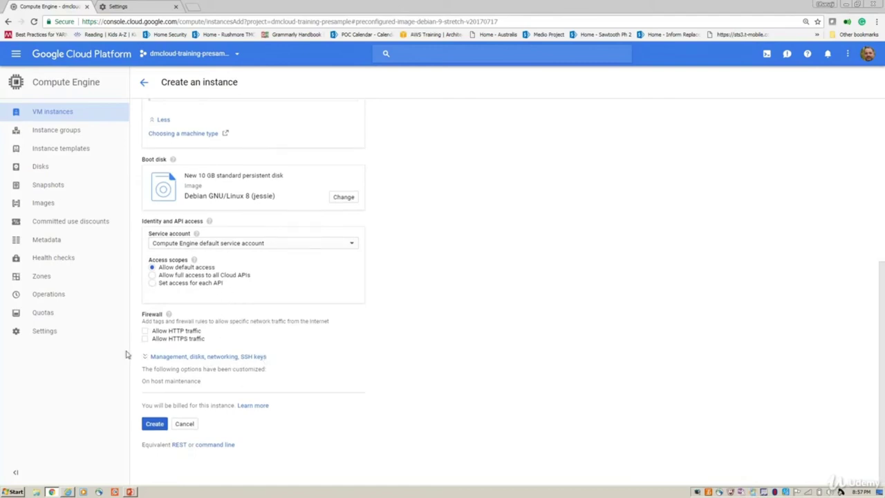
left_click(146, 331)
left_click(146, 339)
left_click(154, 424)
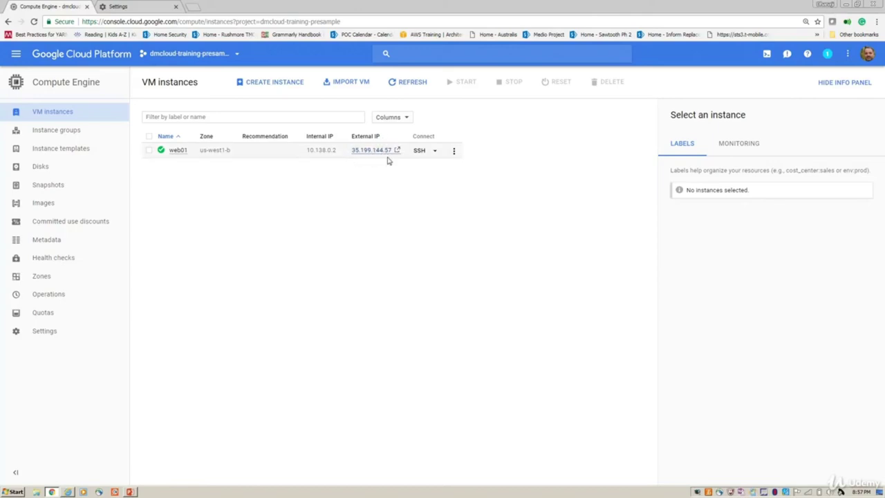
Step: Look at the SSH connection options for web01, open the documentation on using another SSH client, and close it
left_click(437, 151)
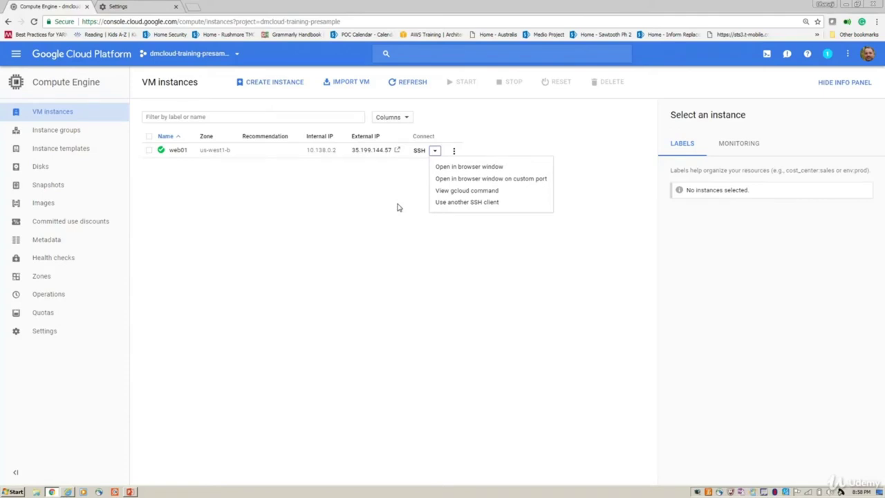
left_click(481, 203)
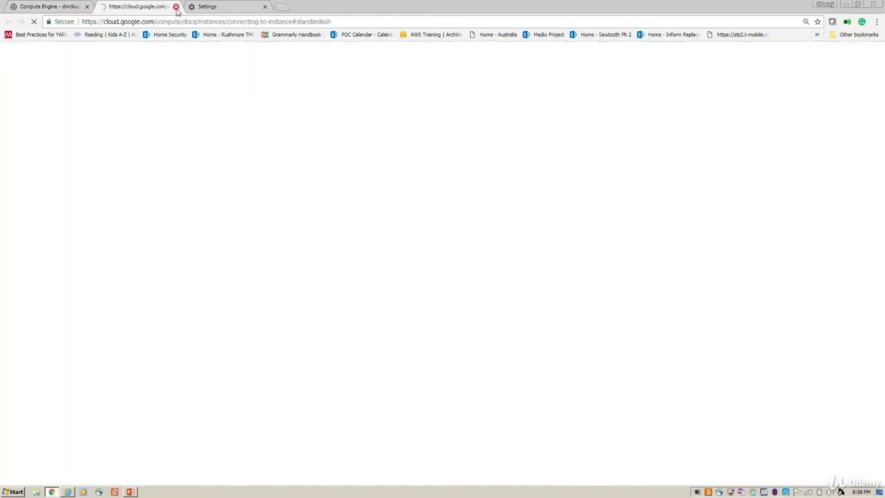
key("ctrl+w")
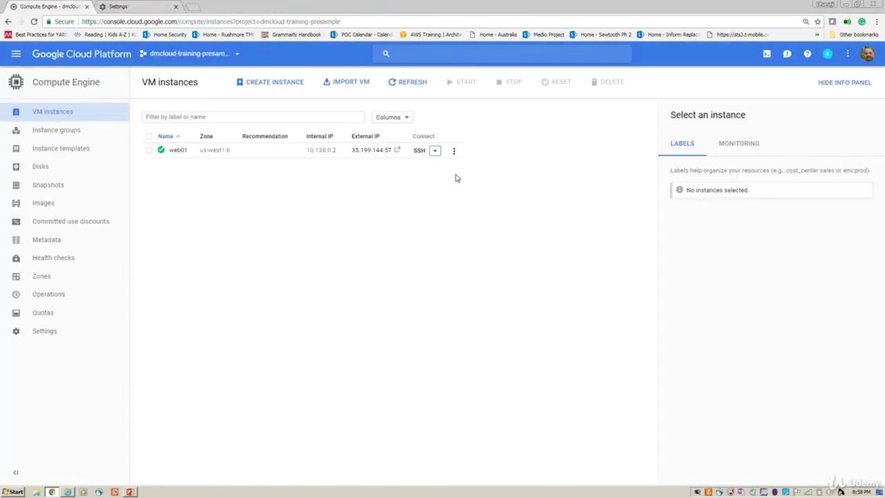
Step: Open an SSH session to web01 in a browser window and run ls to list the home directory
left_click(421, 151)
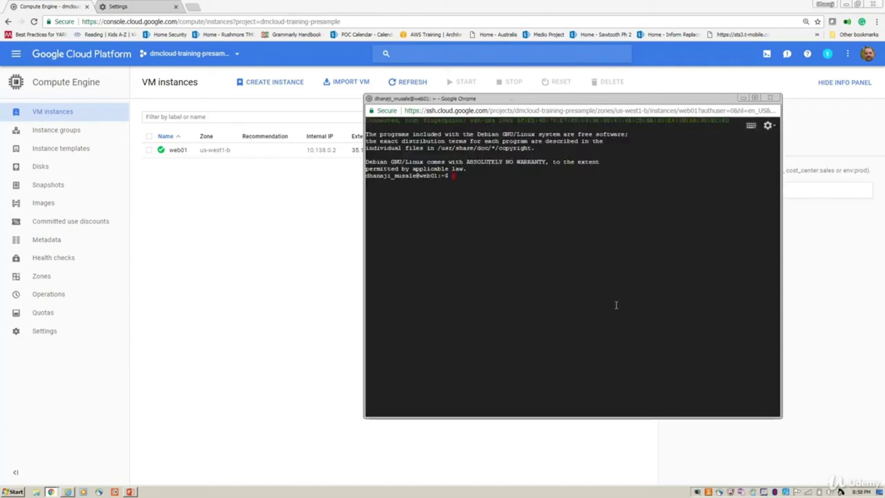
key("Return")
type("ls")
key("Return")
type("ls")
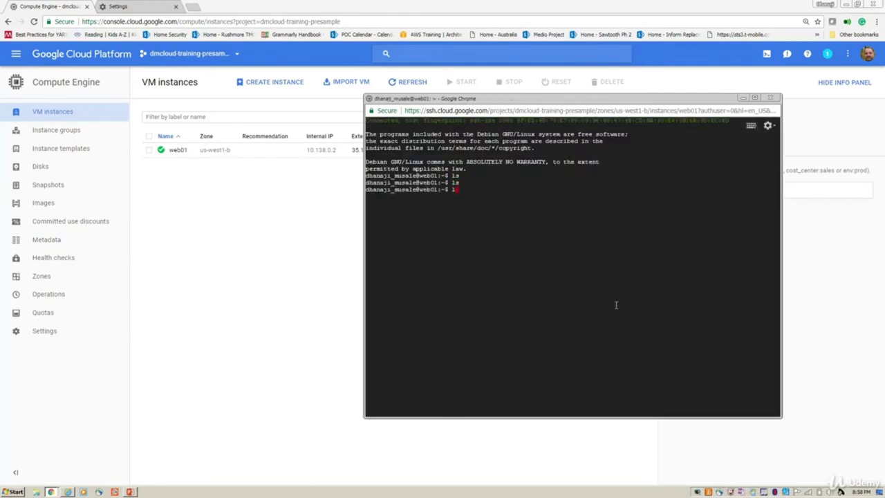
key("Return")
type("l")
key("Return")
key("Return")
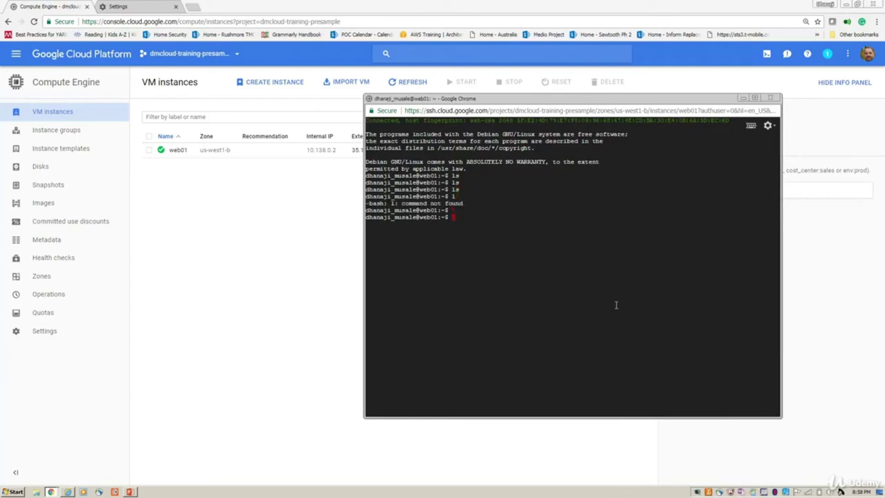
Step: Switch to the root shell on web01 with sudo su and leave it with exit
key("Return")
key("Return")
key("Return")
key("Return")
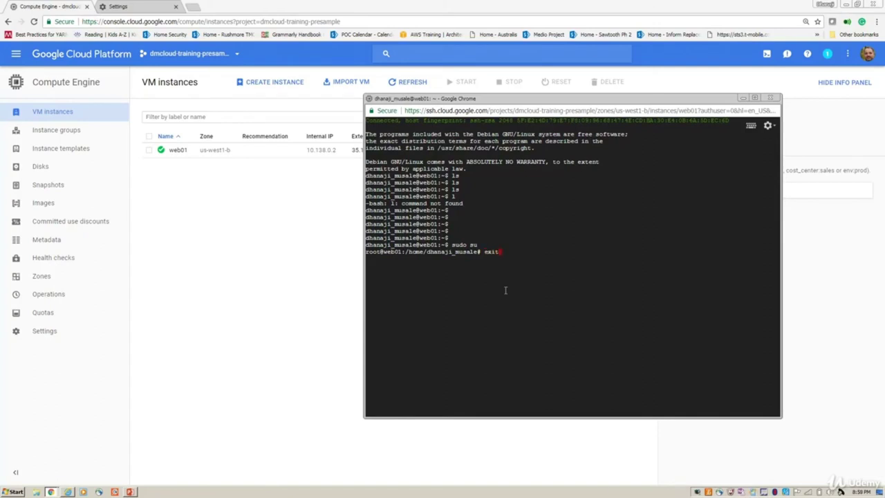
key("Return")
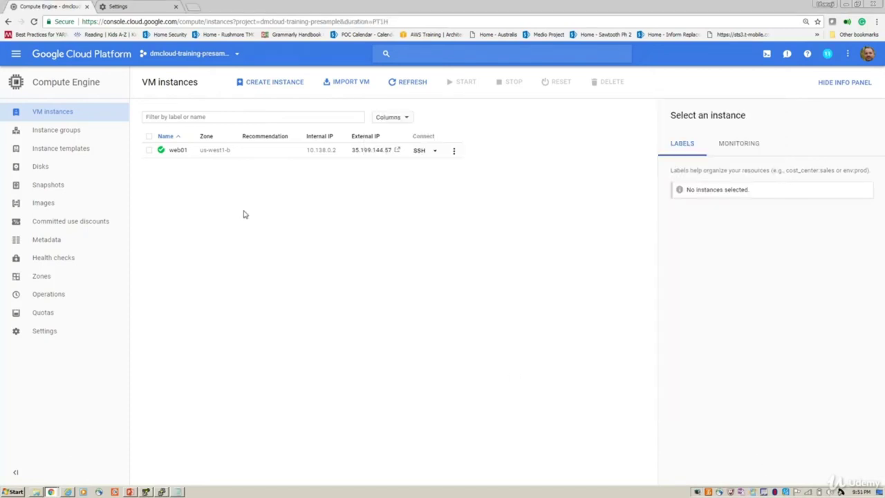
Step: Start creating another VM instance and name it webwin01
left_click(259, 88)
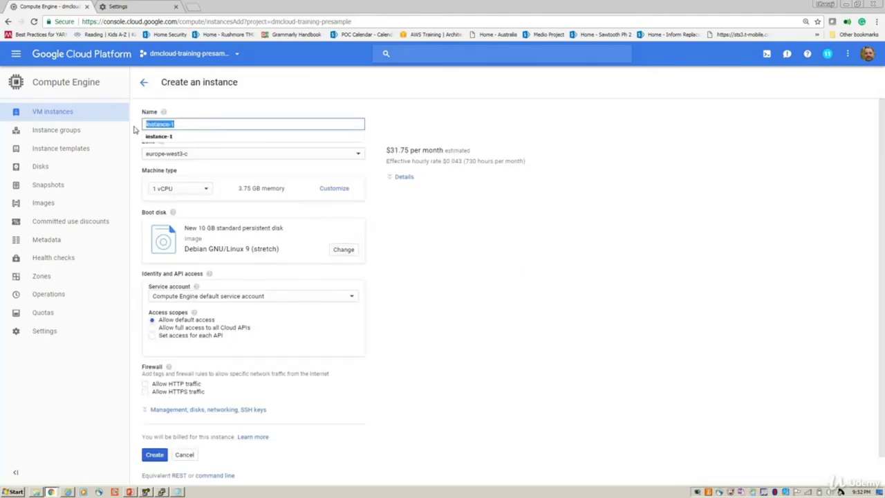
left_click(185, 125)
type("webwin")
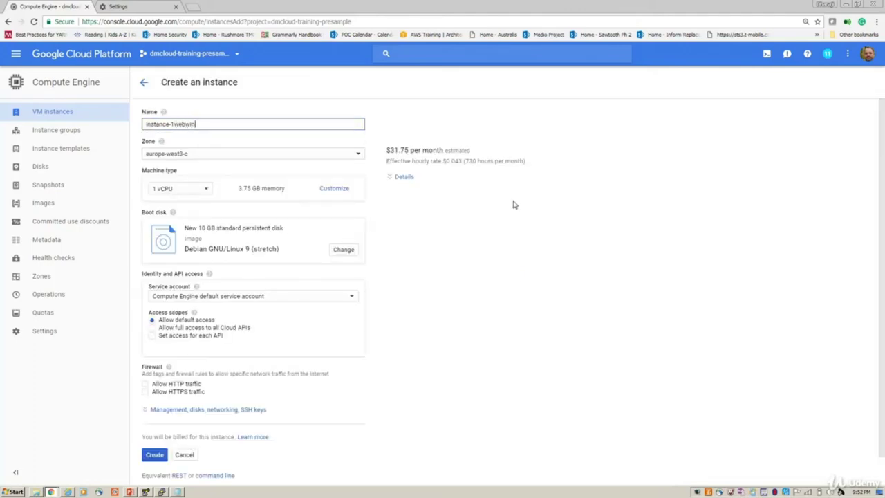
type("0")
key("BackSpace")
key("BackSpace")
key("BackSpace")
key("BackSpace")
key("BackSpace")
key("BackSpace")
key("BackSpace")
key("BackSpace")
key("BackSpace")
key("BackSpace")
key("BackSpace")
key("BackSpace")
key("BackSpace")
key("BackSpace")
key("BackSpace")
key("BackSpace")
key("BackSpace")
type("we")
Step: Set the instance's zone to us-west1-c and highlight the estimated monthly price
left_click(288, 155)
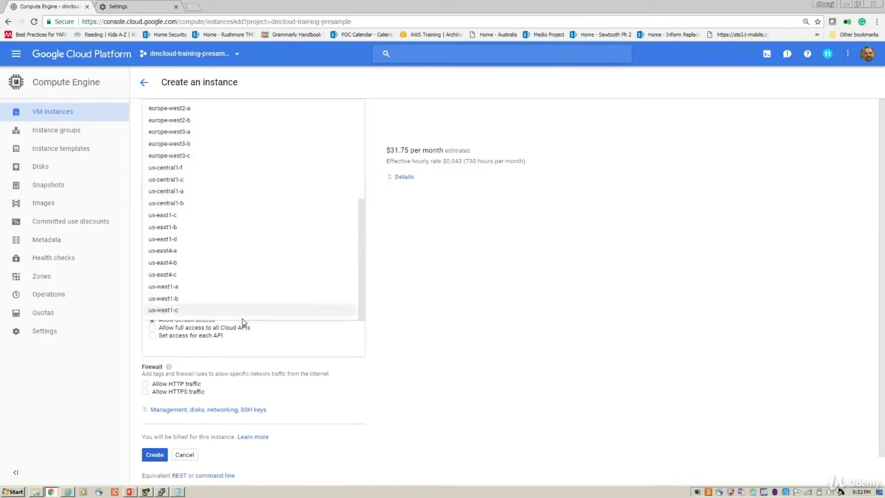
left_click(223, 312)
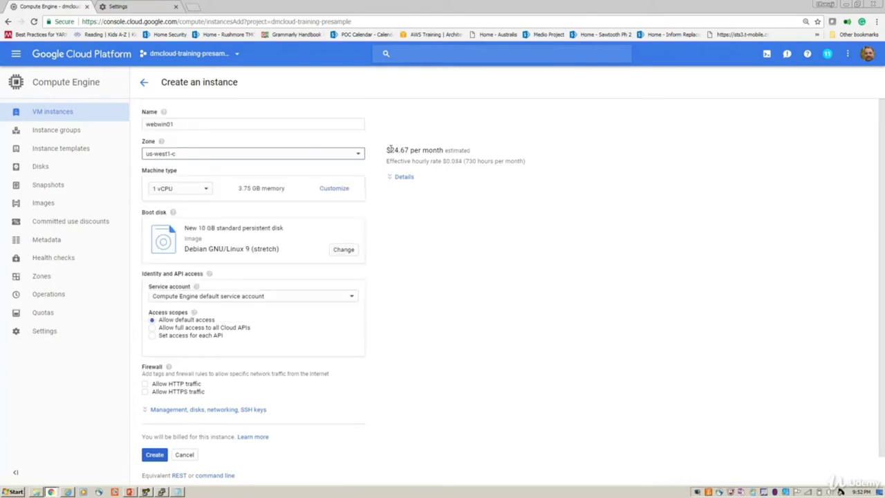
left_click_drag(391, 150, 410, 150)
Step: Open the boot disk options, choose the Windows Server 2016 image, and check its disk size
scroll(324, 235, "down", 1)
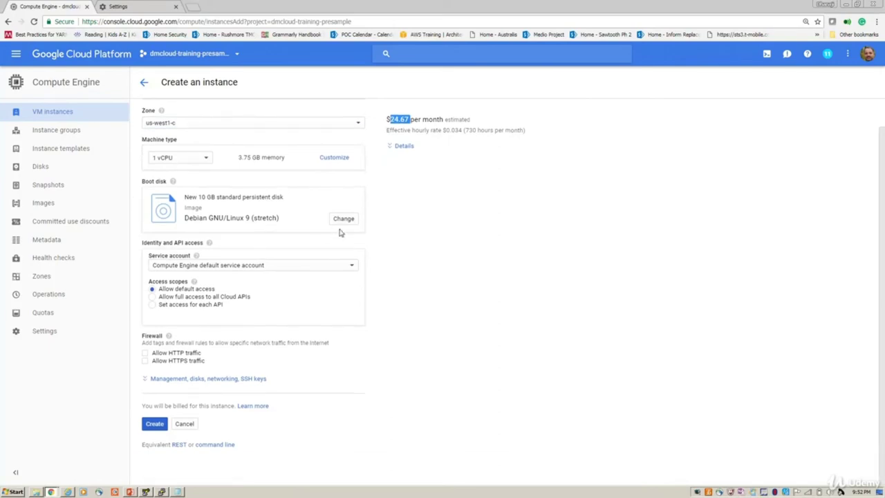
left_click(343, 221)
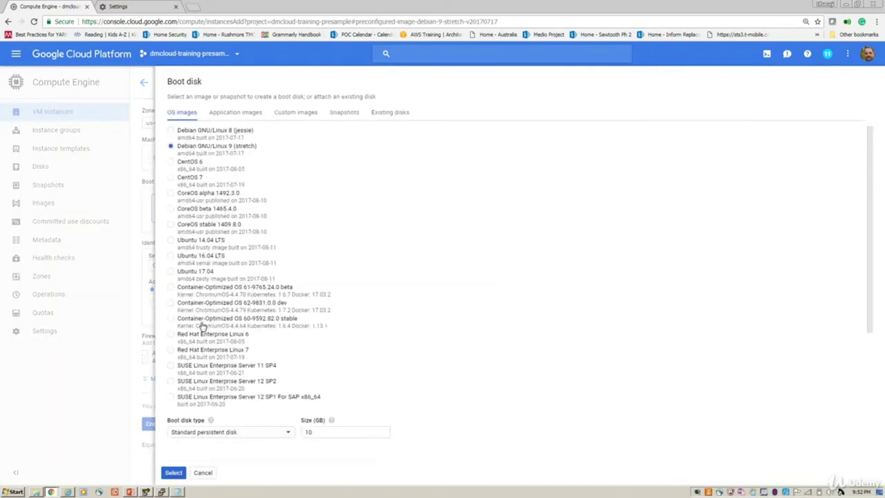
scroll(277, 338, "down", 3)
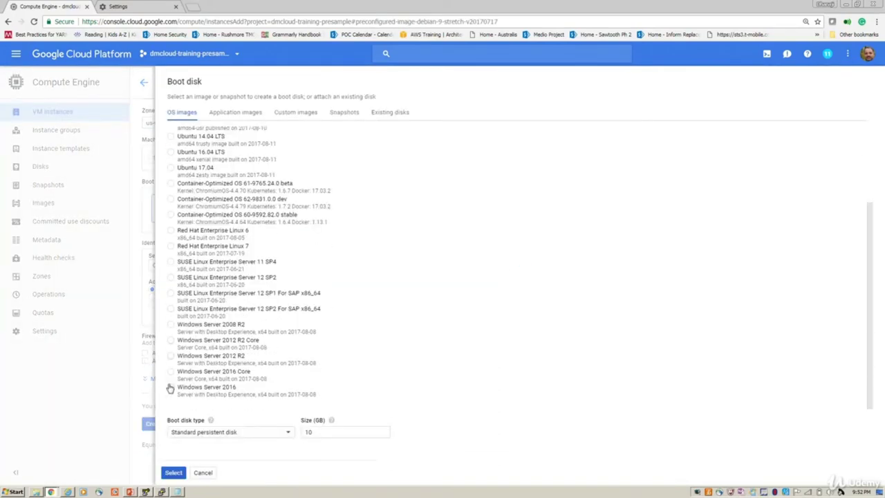
left_click(170, 388)
double_click(327, 432)
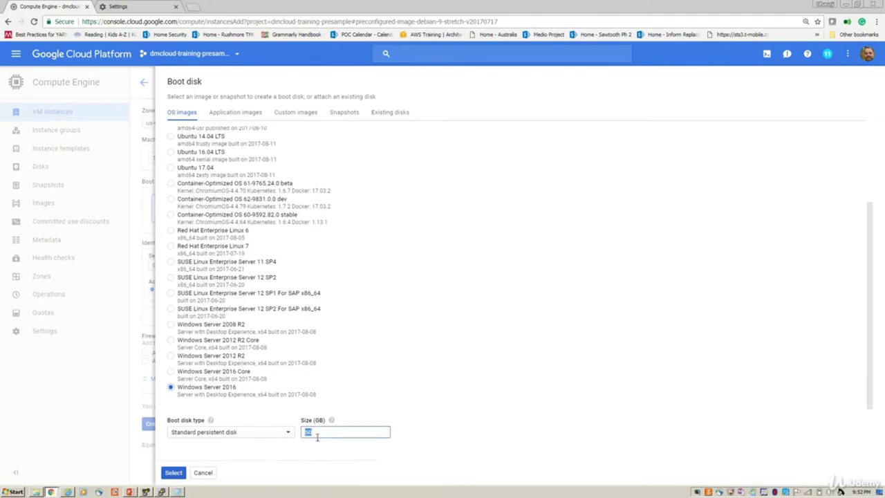
left_click(317, 435)
key("ctrl+a")
Step: Select the Windows Server 2016 Core image and set the boot disk size to 32 GB
left_click(172, 373)
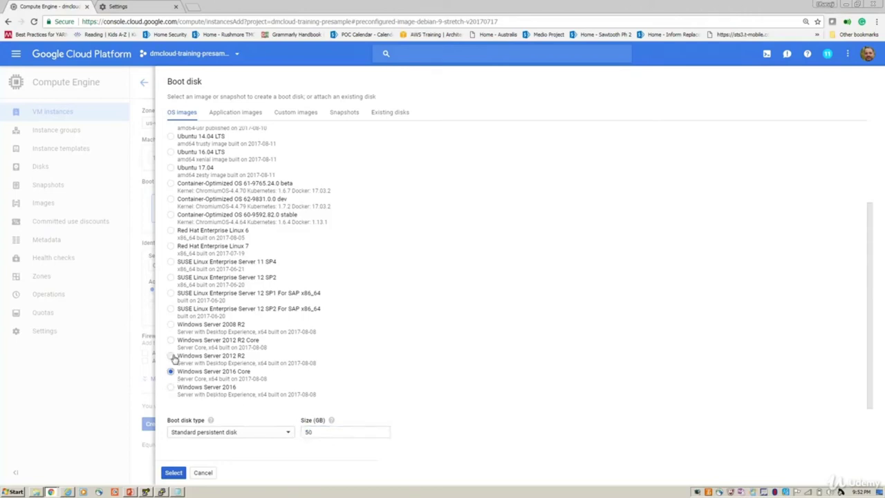
left_click(171, 329)
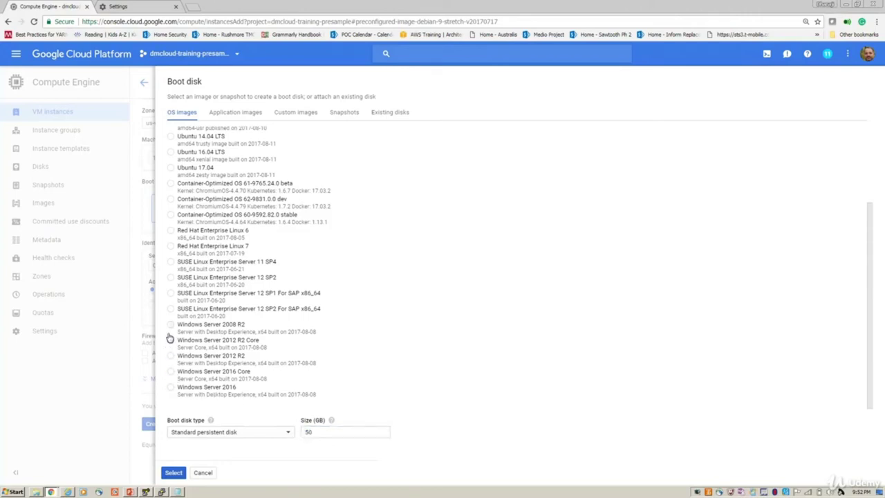
left_click(172, 373)
left_click(332, 432)
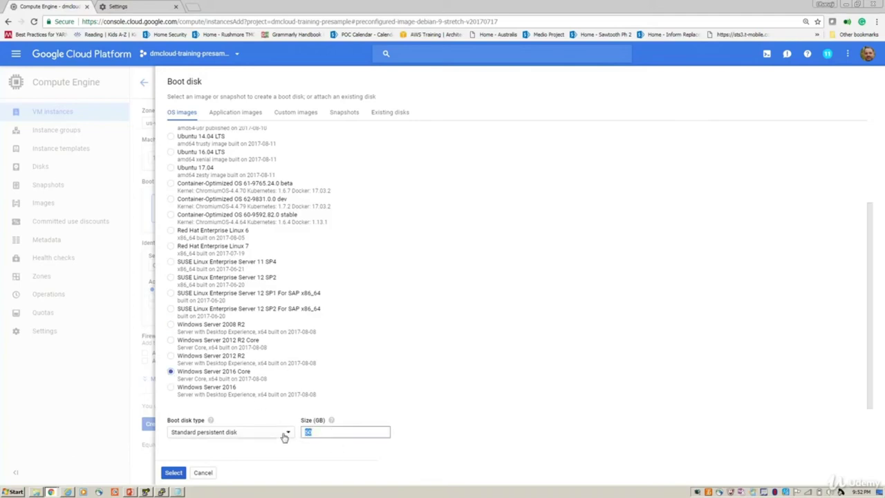
type("32")
key("Tab")
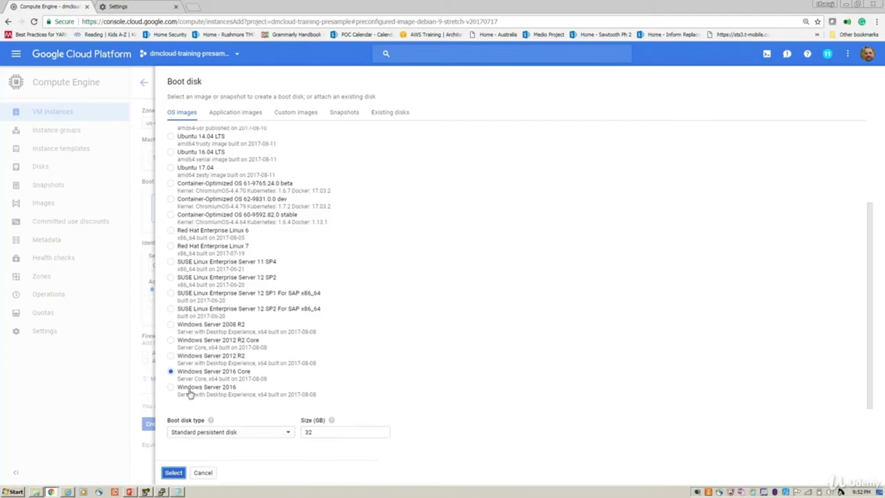
Step: Try the Windows Server 2012 R2 image, return to Windows Server 2016 Core, and apply it with an SSD persistent boot disk
left_click(171, 356)
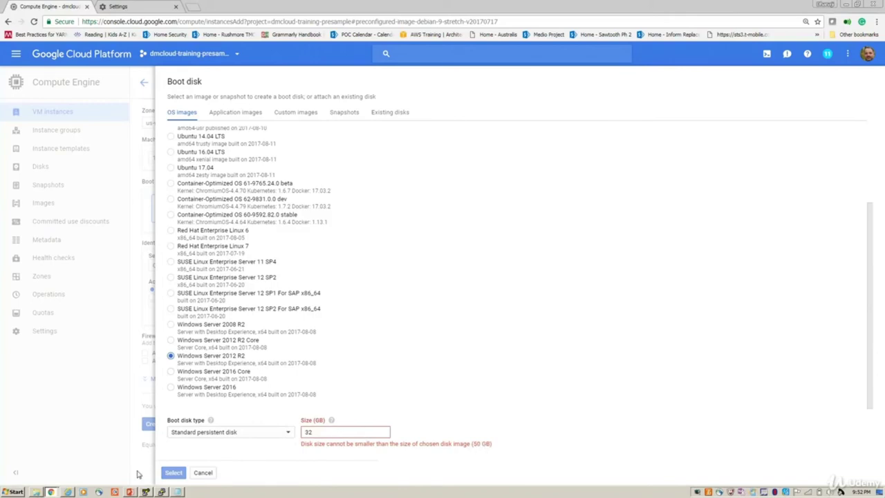
left_click(170, 372)
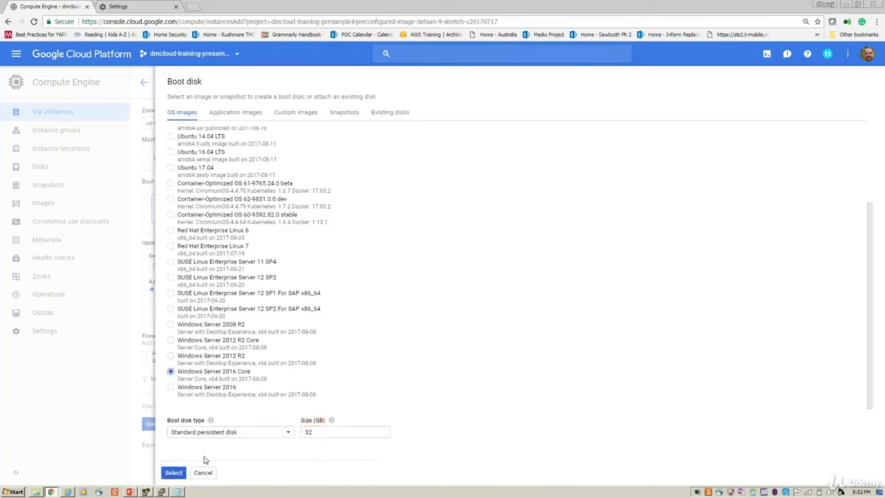
left_click(198, 434)
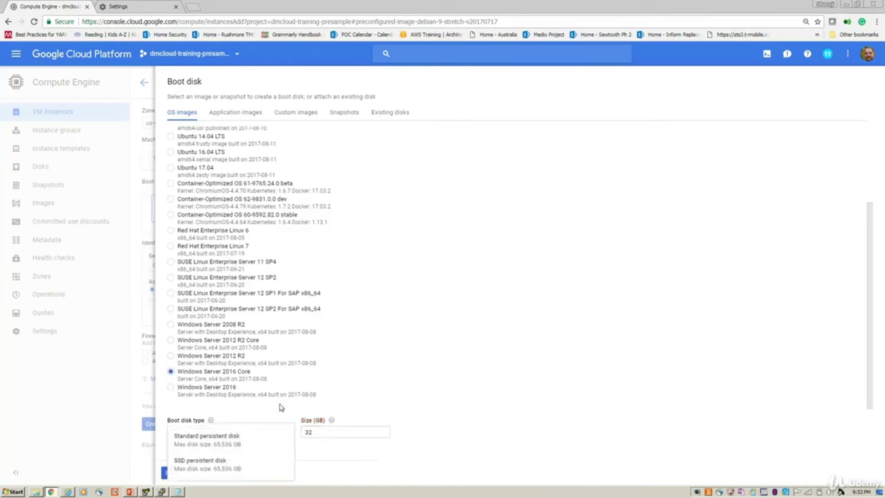
left_click(254, 464)
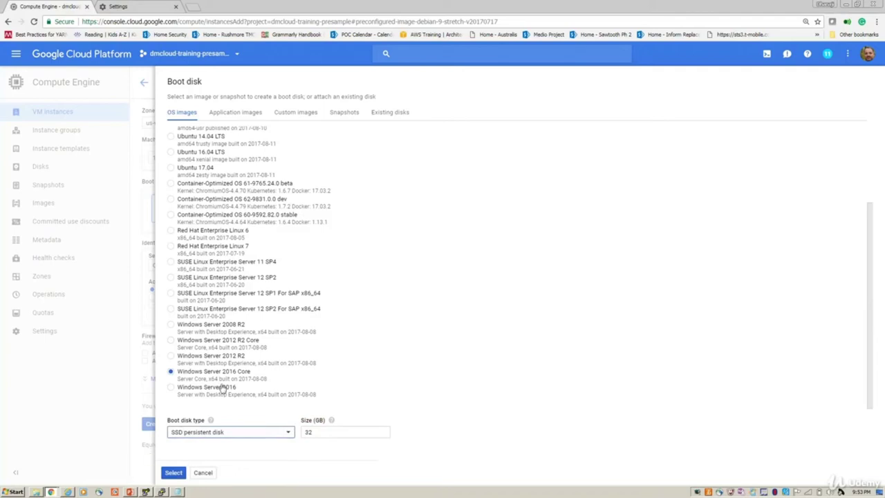
left_click(173, 475)
Step: Set the machine type to 2 vCPUs with 7.5 GB memory and allow HTTP and HTTPS traffic through the firewall
scroll(374, 301, "up", 1)
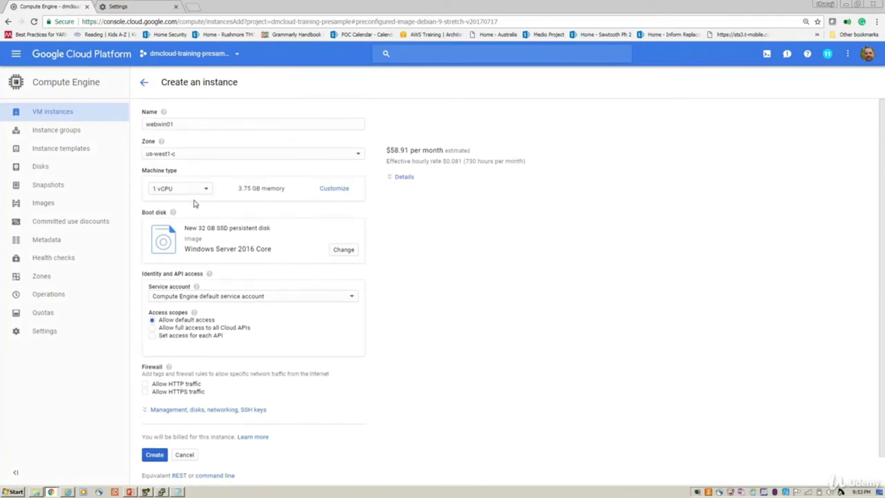
left_click(197, 188)
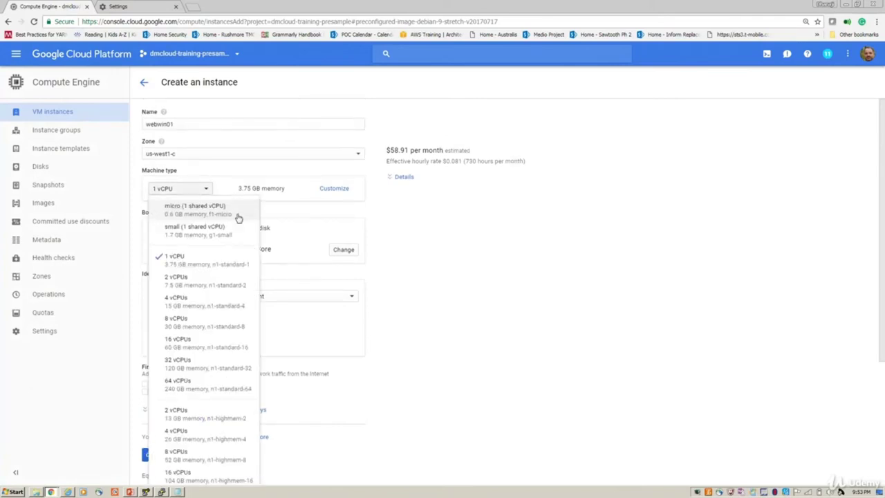
left_click(225, 289)
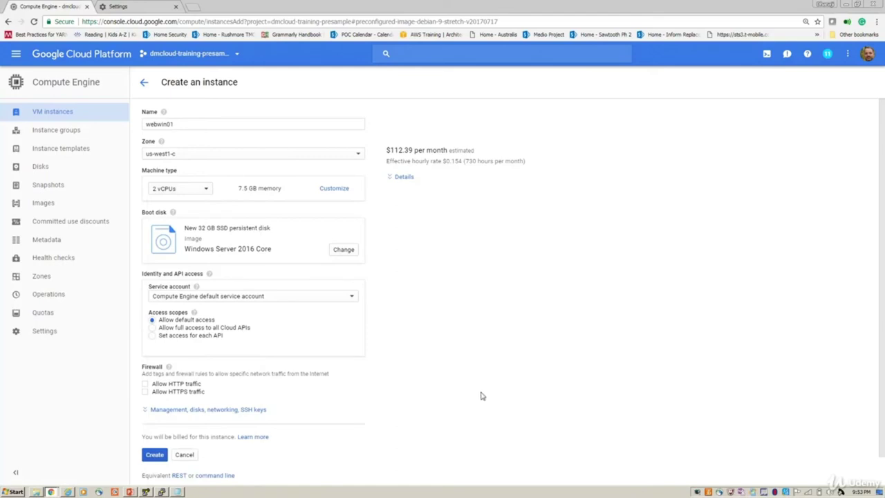
scroll(459, 411, "down", 1)
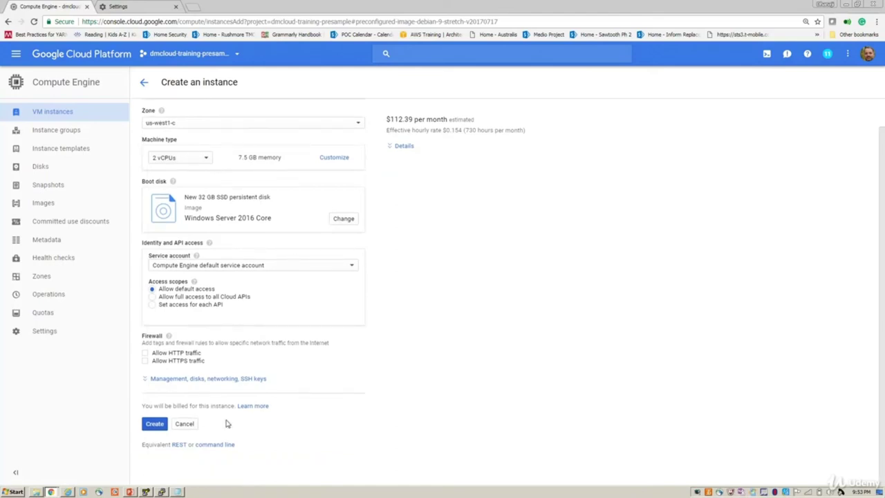
left_click(146, 353)
left_click(146, 361)
Step: Turn on preemptibility in the instance's availability policy and highlight the estimated monthly price
left_click(237, 380)
scroll(436, 369, "down", 5)
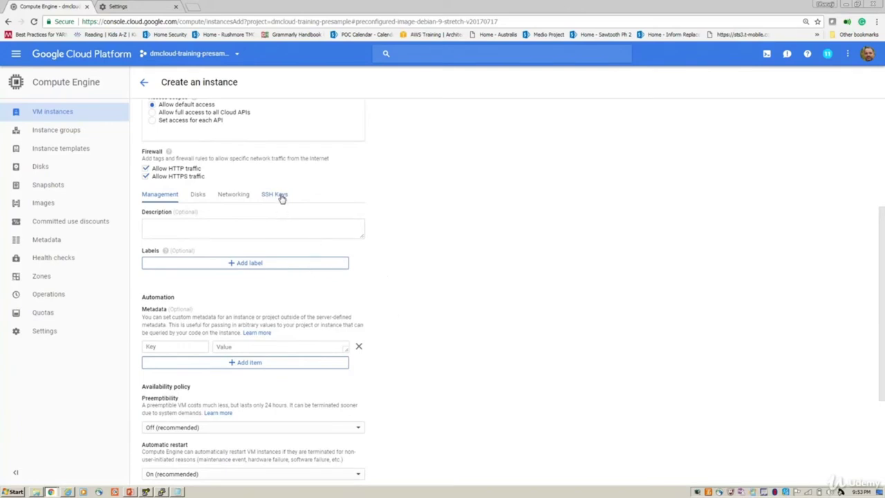
scroll(405, 312, "down", 3)
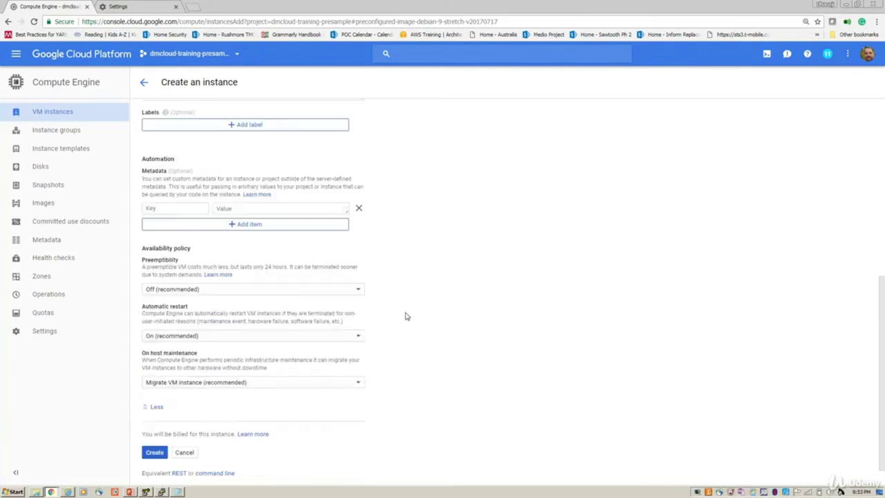
left_click(168, 291)
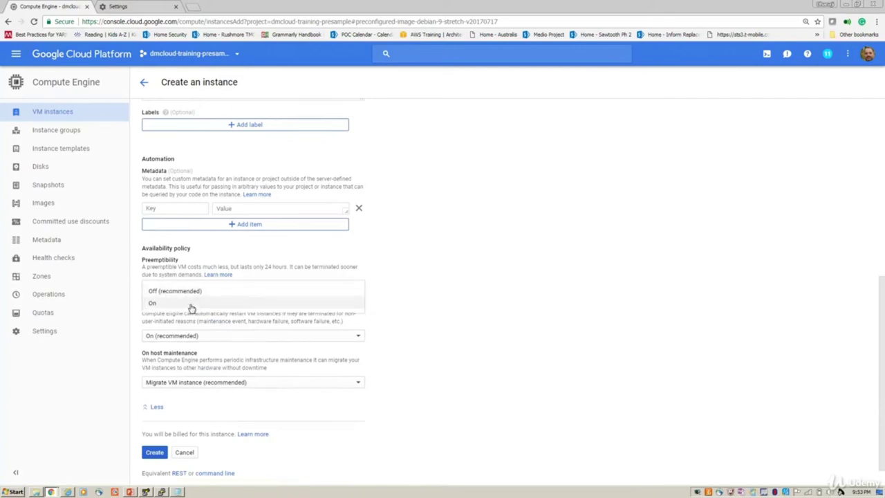
left_click(190, 304)
scroll(405, 304, "up", 5)
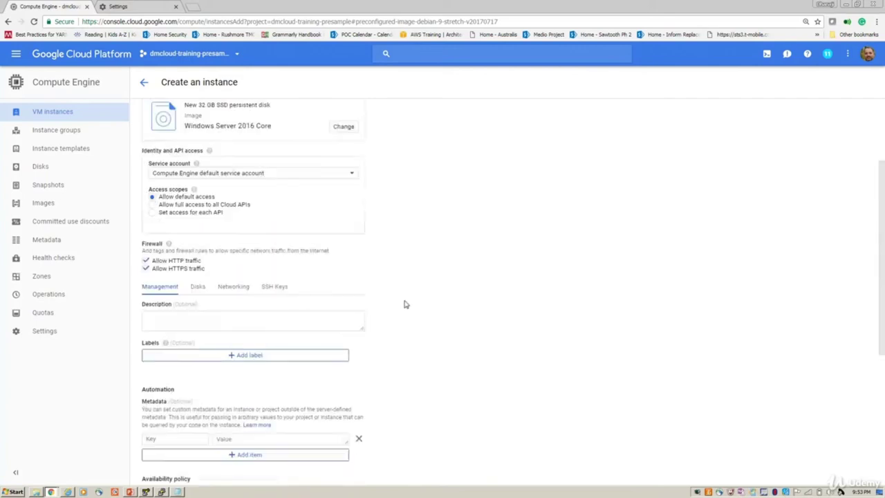
scroll(405, 304, "up", 3)
left_click_drag(399, 152, 372, 153)
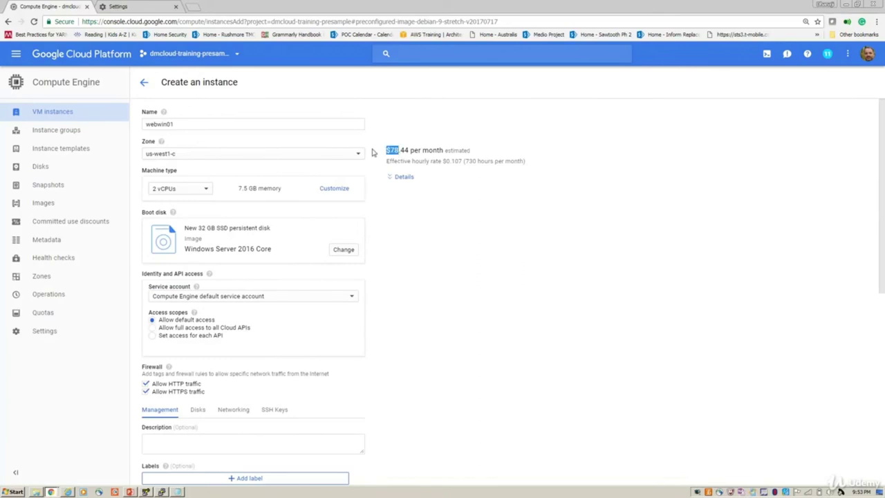
Step: Switch preemptibility off and back on to compare the estimated monthly prices
scroll(450, 276, "down", 3)
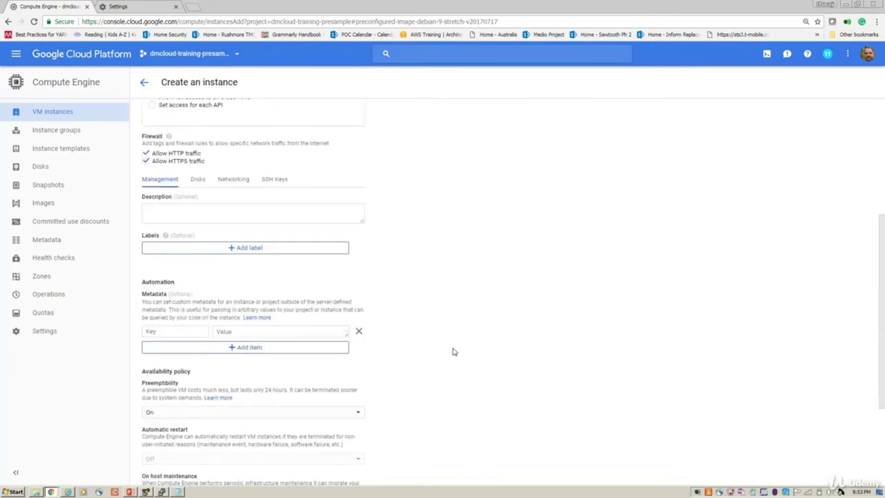
left_click(159, 411)
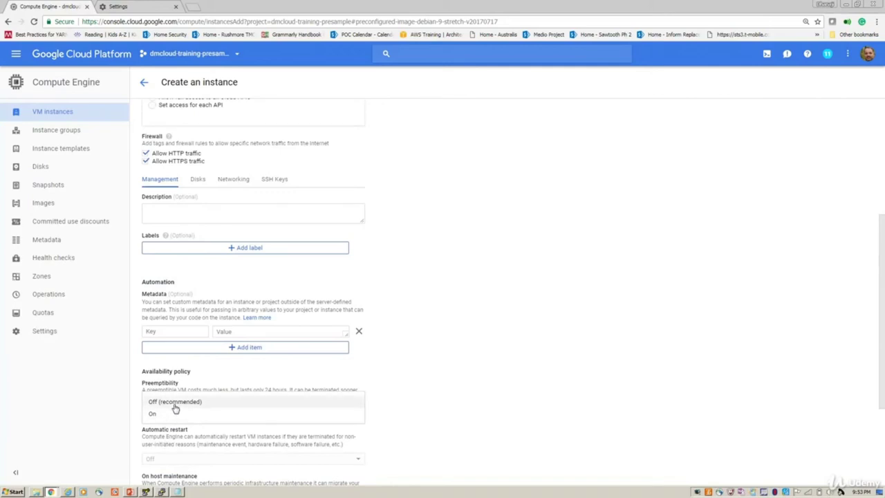
left_click(174, 405)
scroll(487, 342, "up", 3)
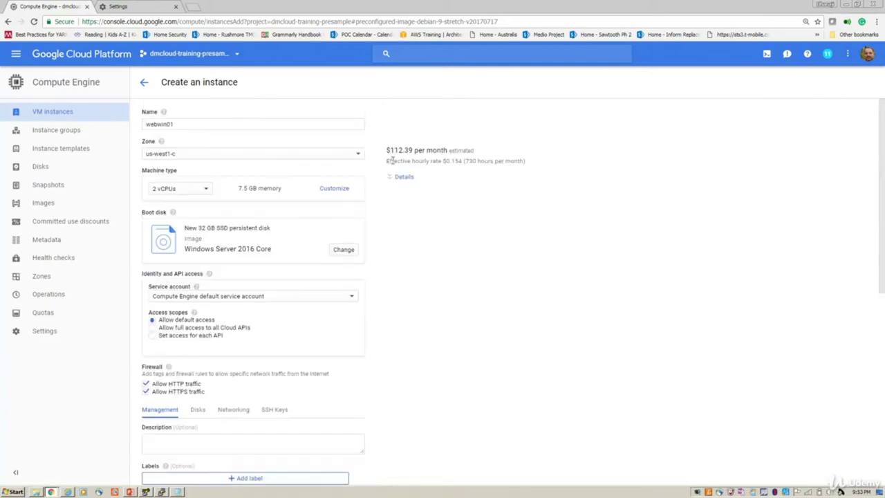
scroll(464, 360, "down", 3)
scroll(185, 358, "down", 1)
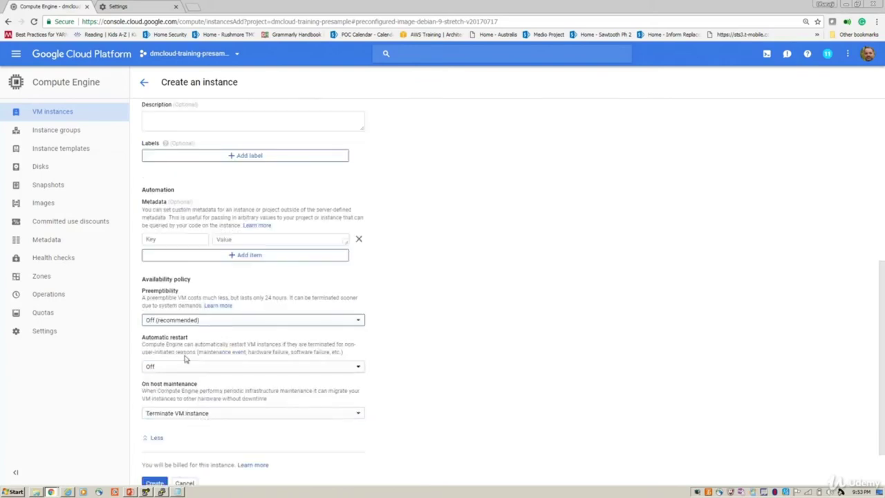
left_click(188, 322)
left_click(190, 334)
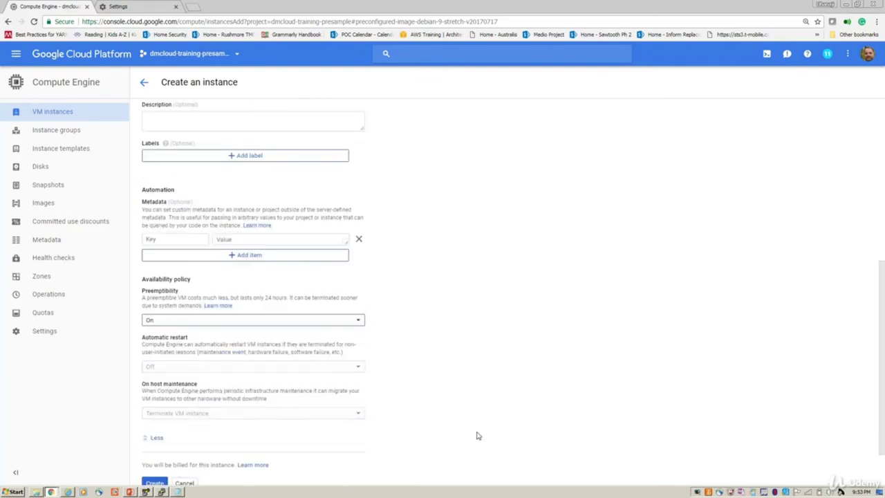
scroll(477, 434, "up", 5)
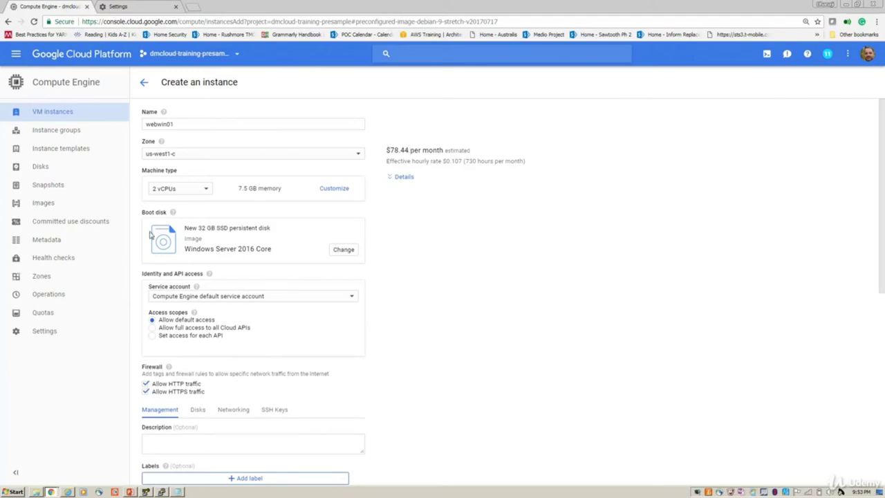
Step: Switch the machine type to 1 vCPU and back to 2 vCPUs to compare the estimated monthly prices
left_click(182, 193)
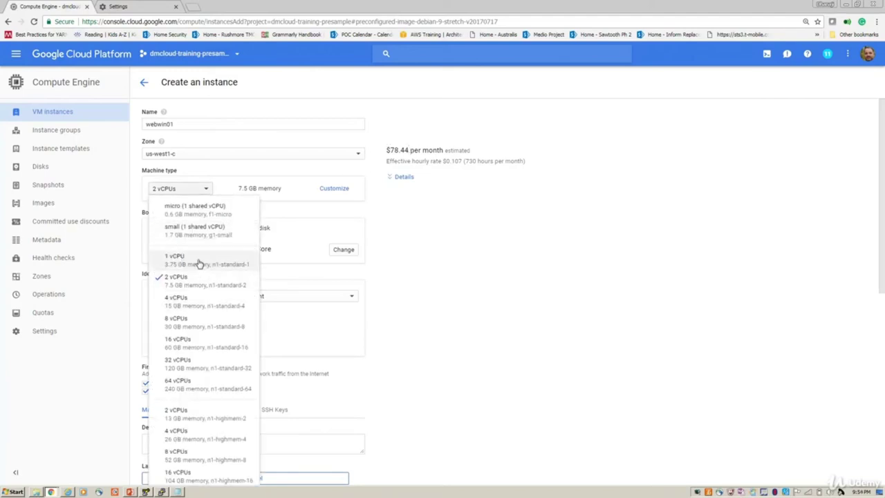
left_click(199, 263)
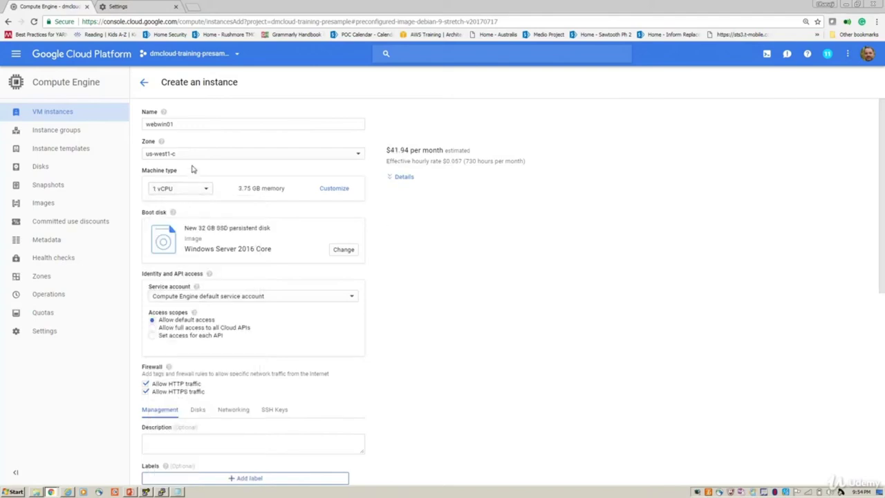
left_click(192, 189)
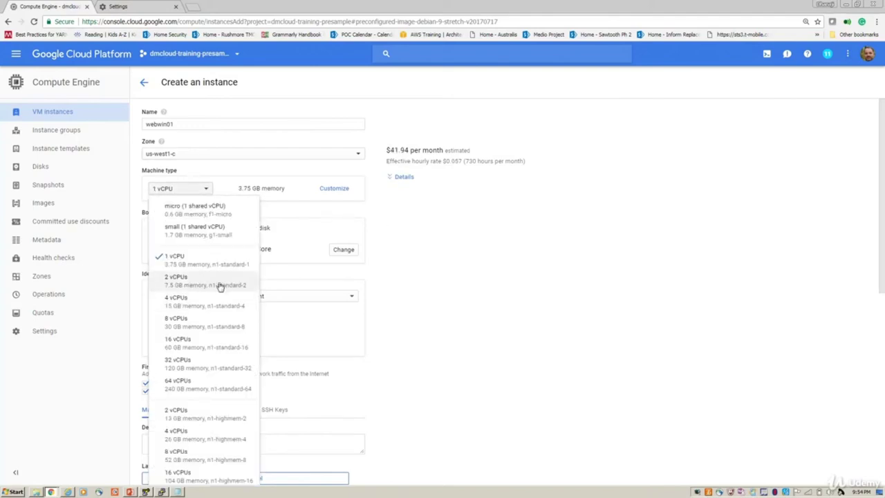
left_click(218, 284)
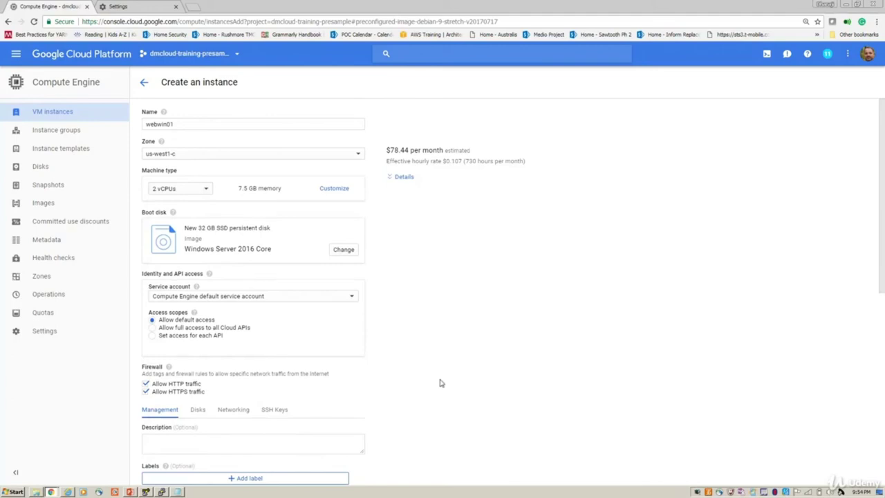
Step: Review the remaining management options and create the webwin01 instance
scroll(440, 383, "down", 3)
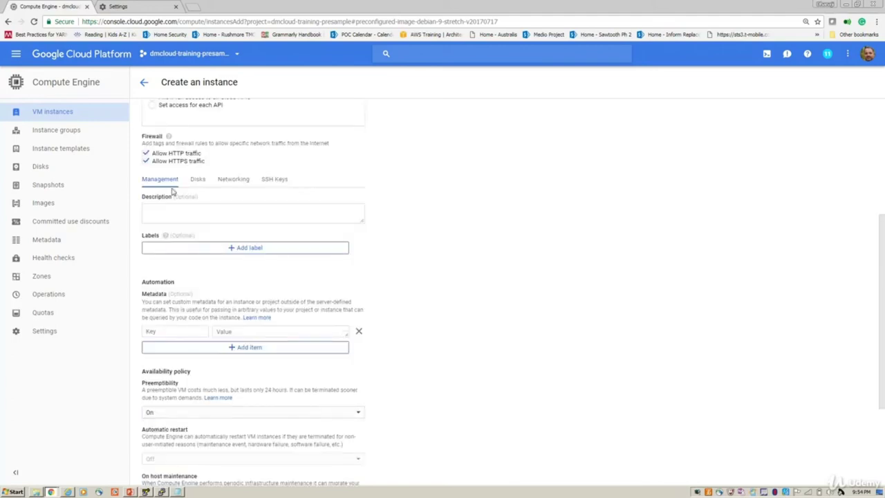
scroll(445, 391, "down", 3)
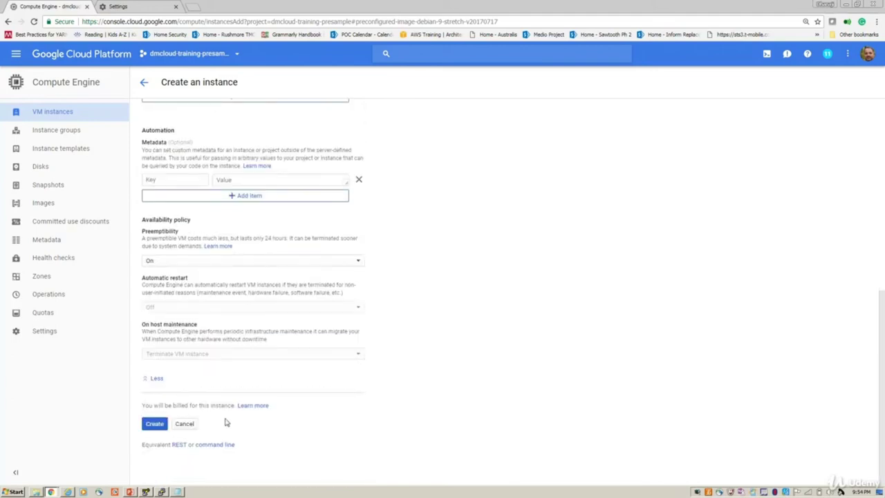
left_click(164, 429)
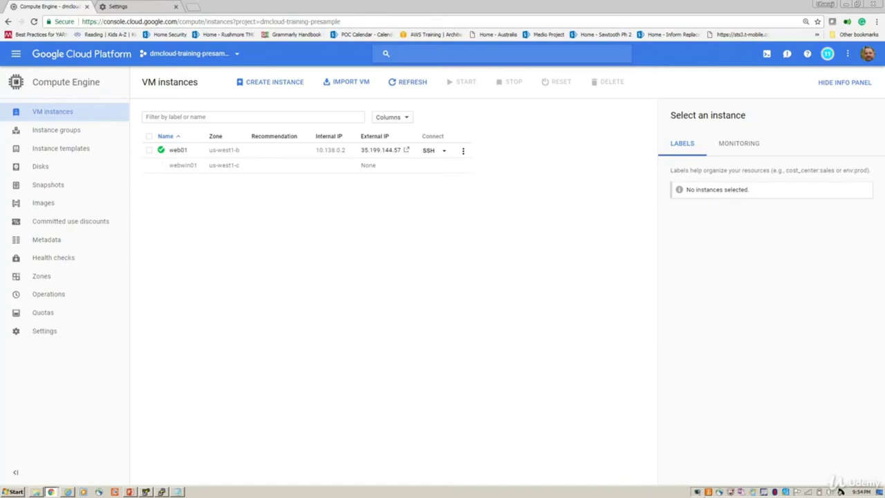
right_click(702, 492)
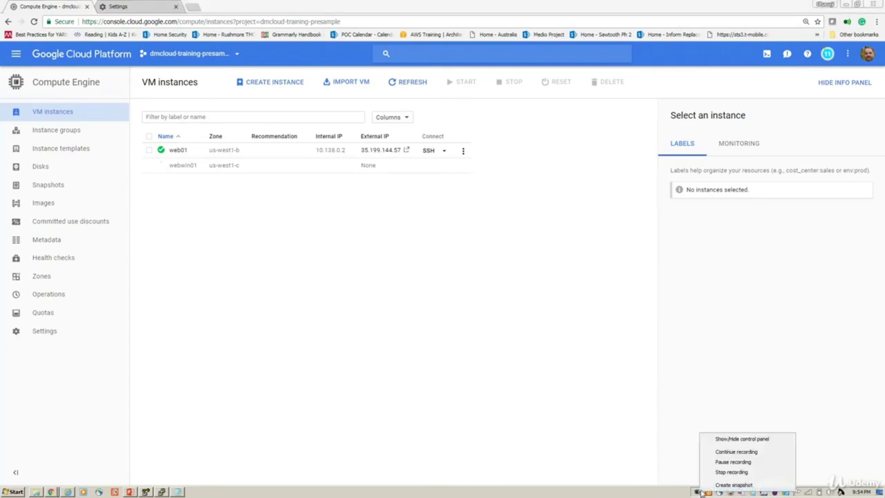
left_click(735, 461)
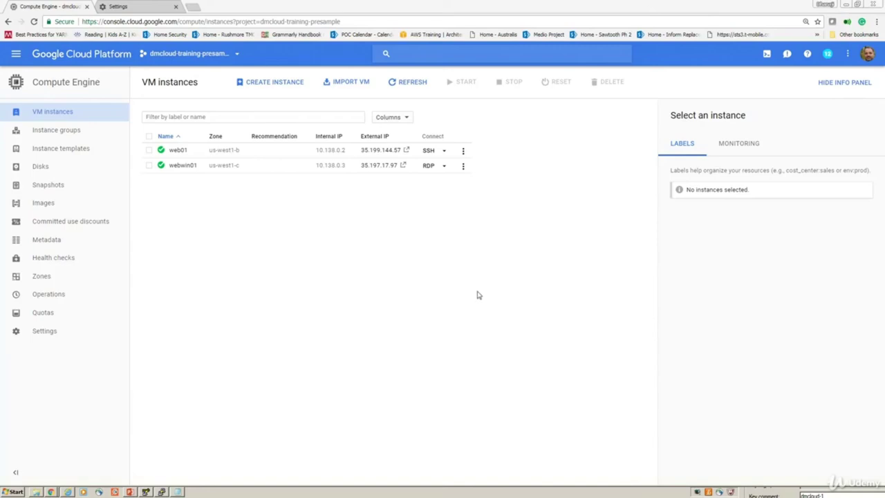
right_click(695, 492)
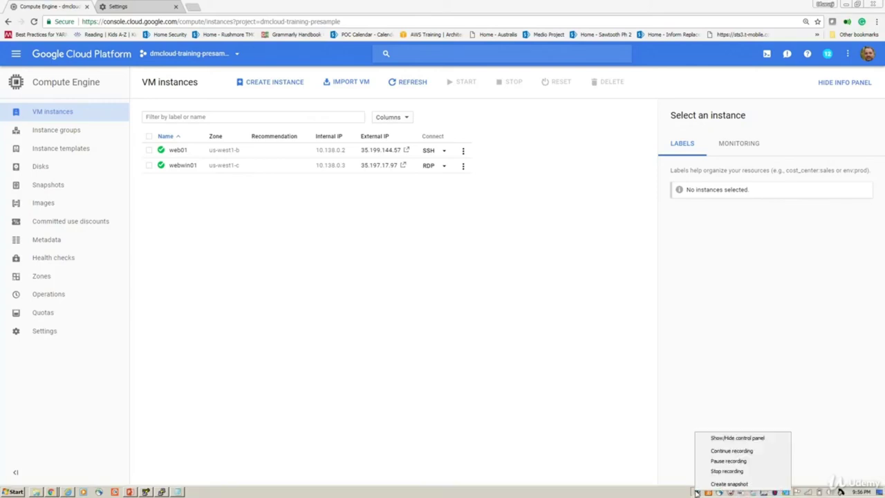
left_click(450, 263)
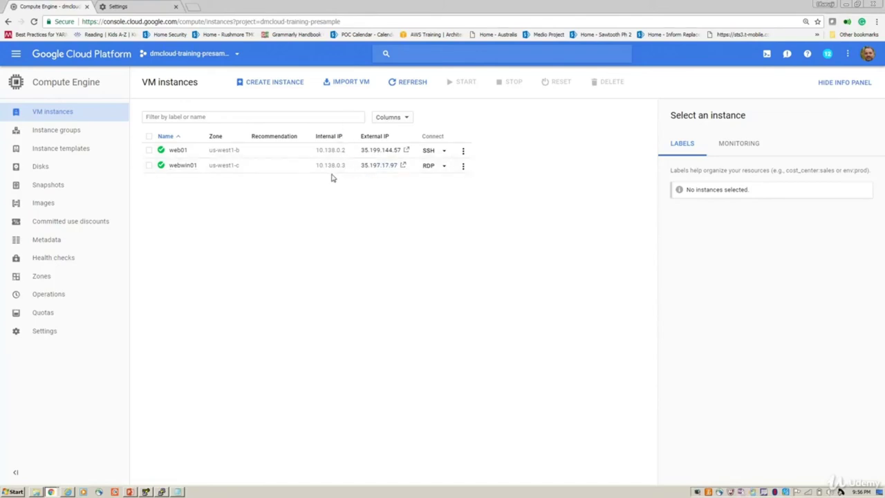
left_click(463, 168)
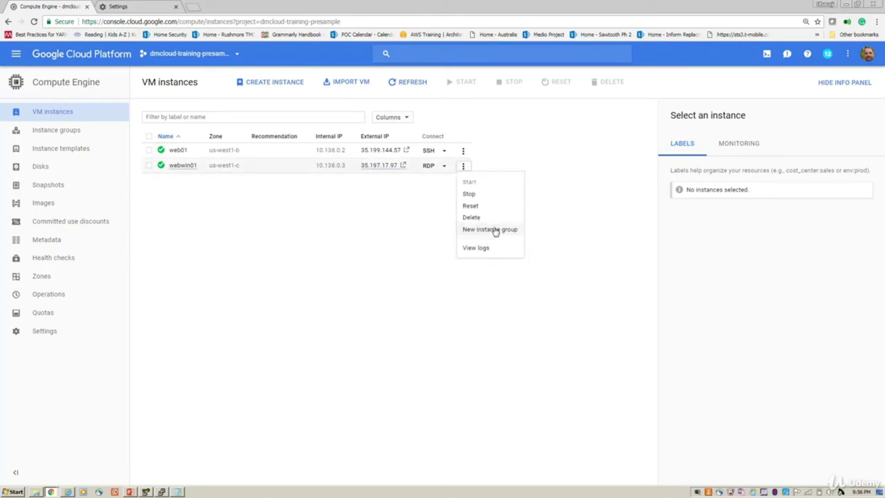
left_click(585, 157)
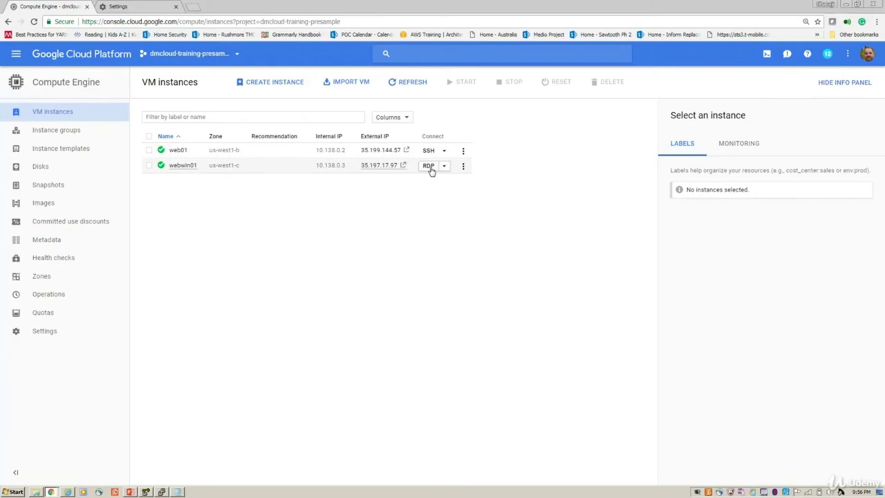
Step: Try to connect to webwin01 over RDP with the Windows password stored in Notepad, accepting the unverified server certificate
left_click(429, 166)
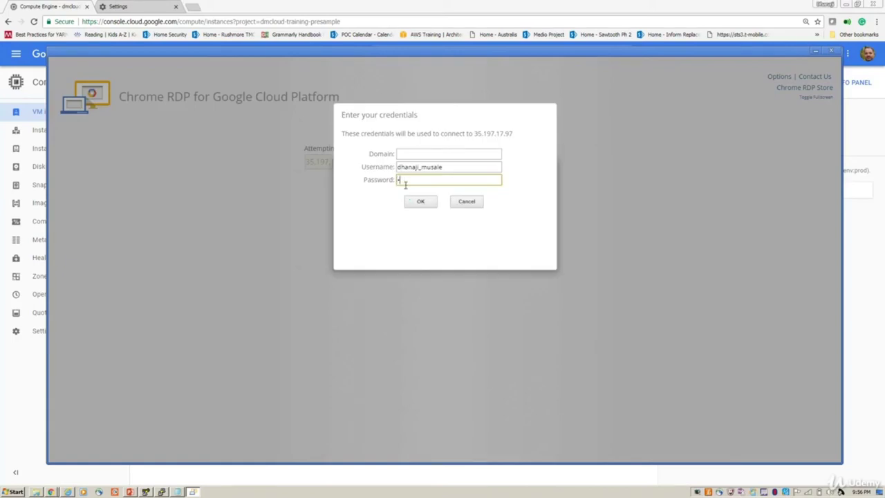
key("alt+F4")
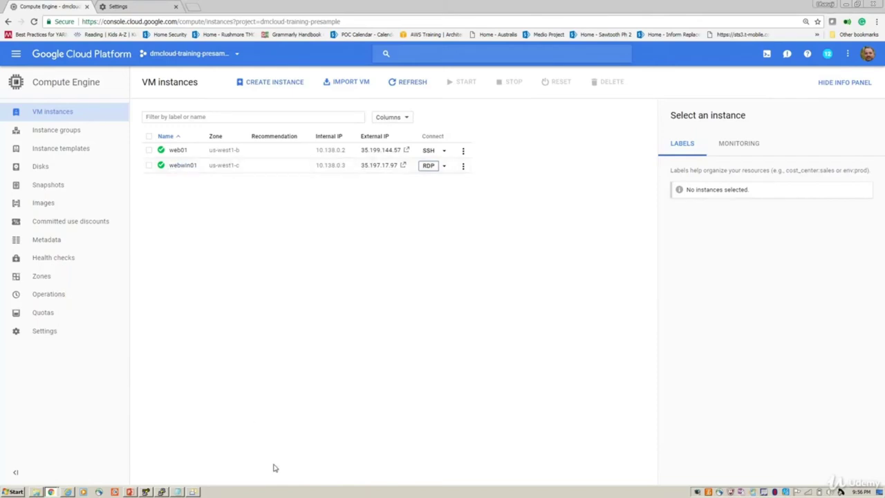
left_click(178, 491)
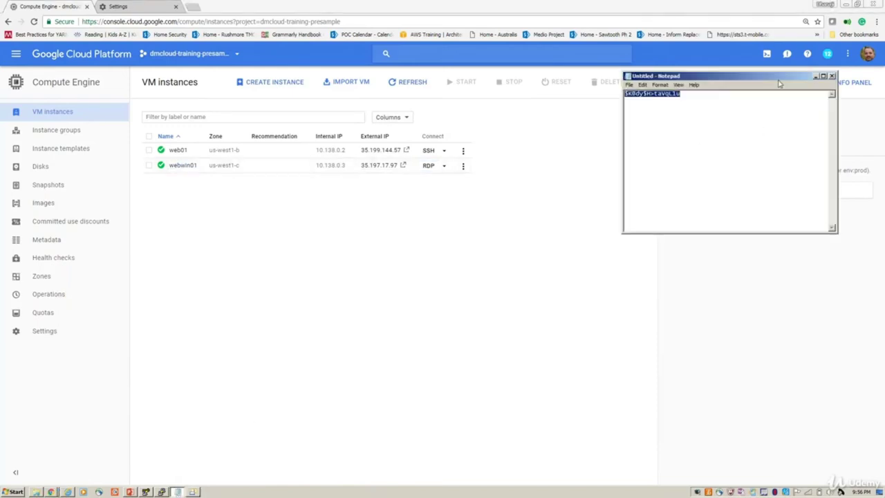
left_click(428, 165)
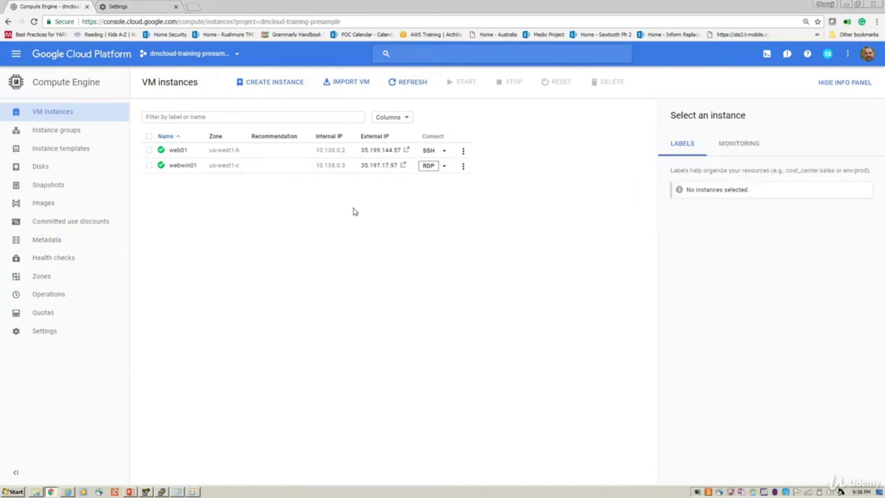
key("ctrl+v")
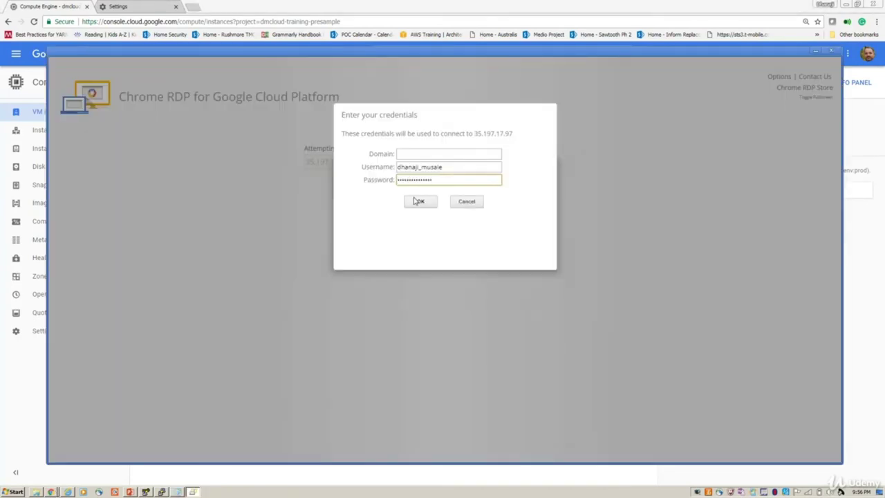
left_click(420, 202)
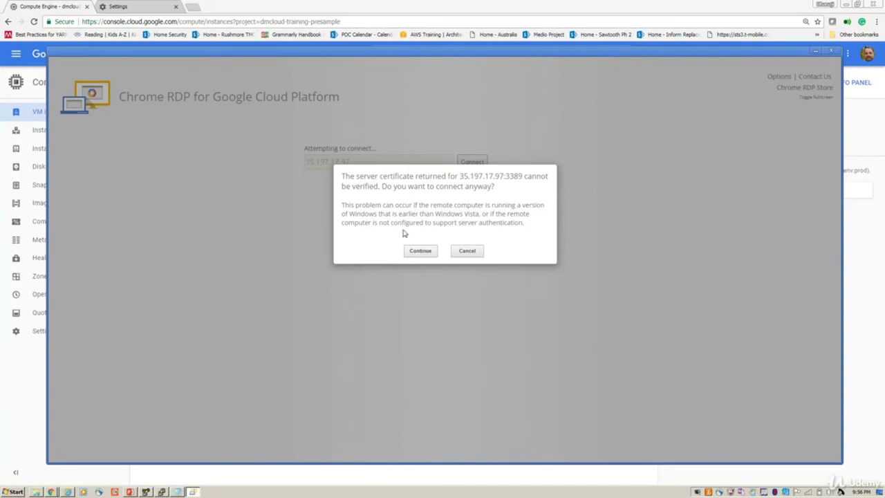
left_click(420, 251)
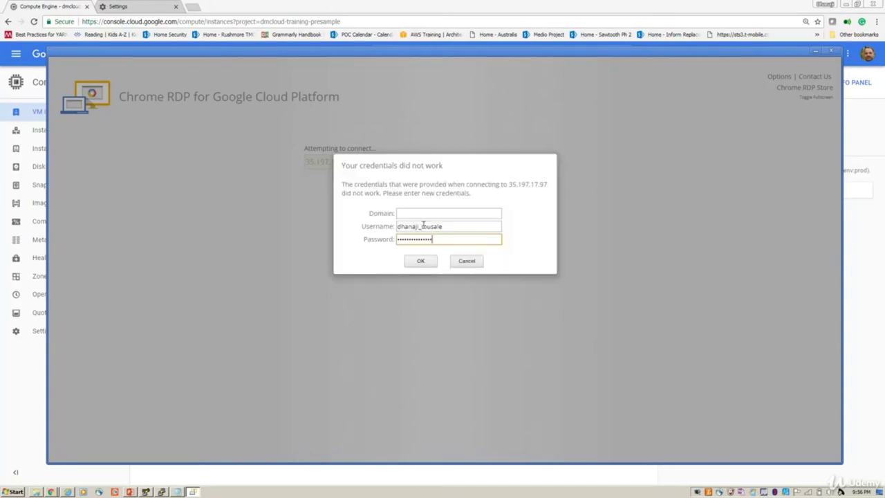
left_click(467, 262)
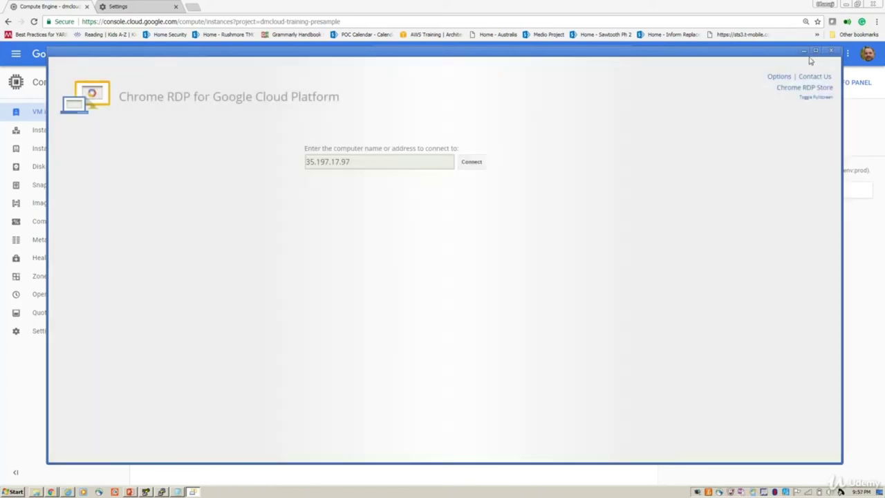
left_click(831, 51)
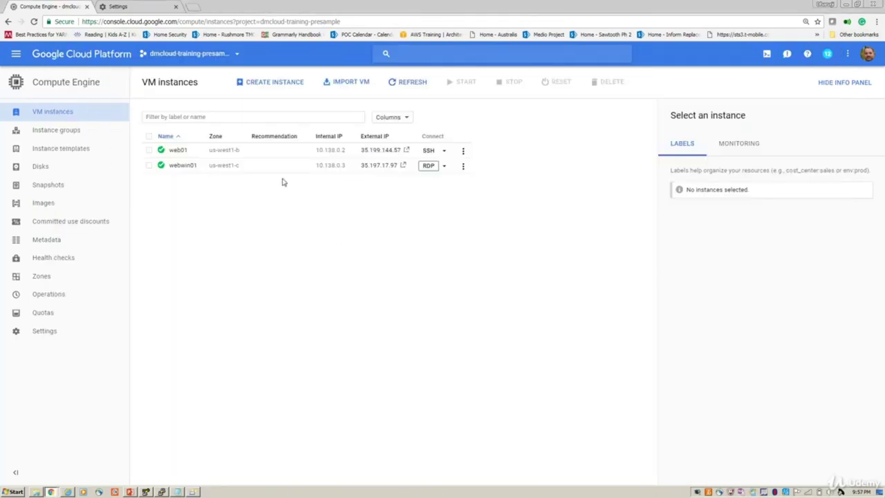
Step: Generate a new Windows password for webwin01, keeping the suggested username
left_click(446, 169)
left_click(464, 197)
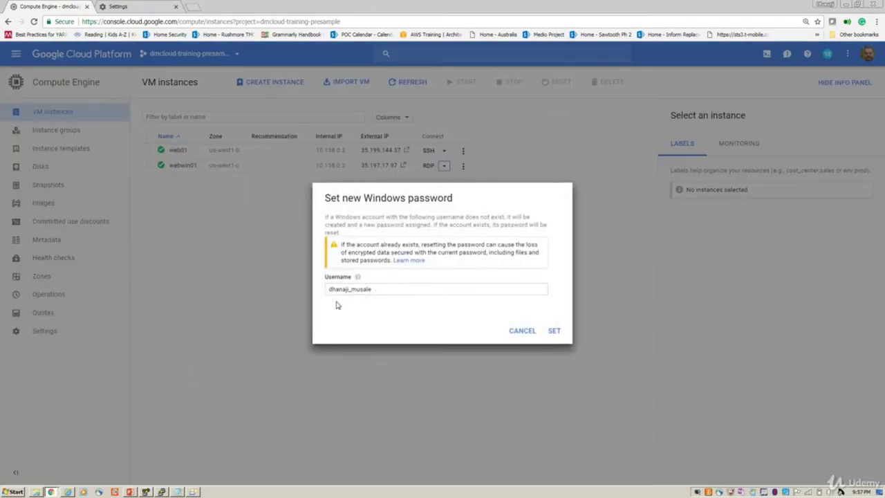
left_click(553, 331)
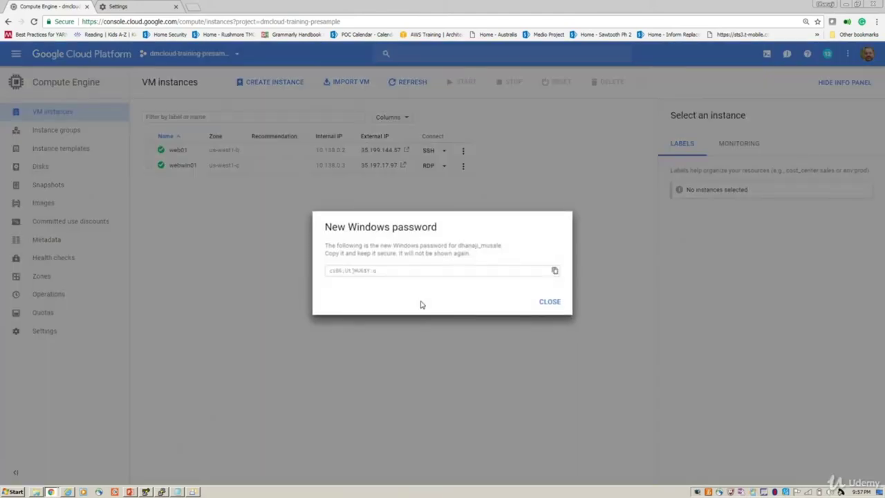
Step: Copy webwin01's new Windows password into Notepad in place of the old one and close the password dialog
left_click_drag(394, 271, 315, 283)
right_click(351, 269)
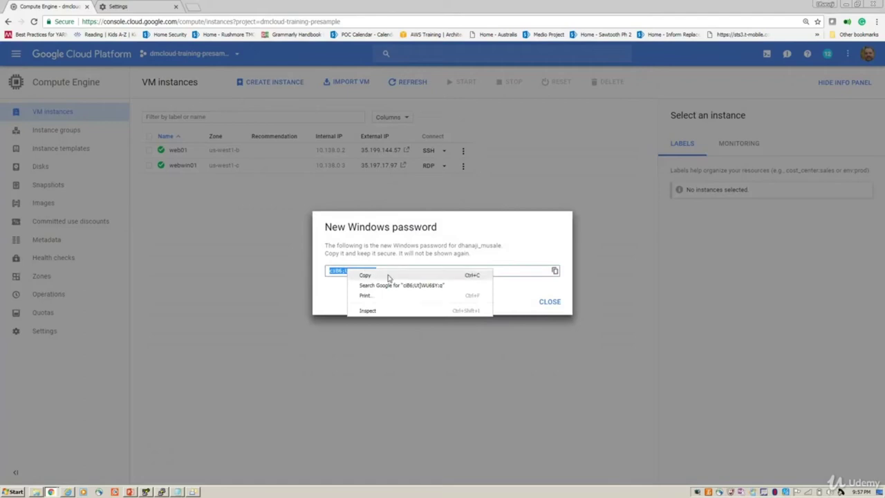
left_click(389, 278)
left_click(177, 492)
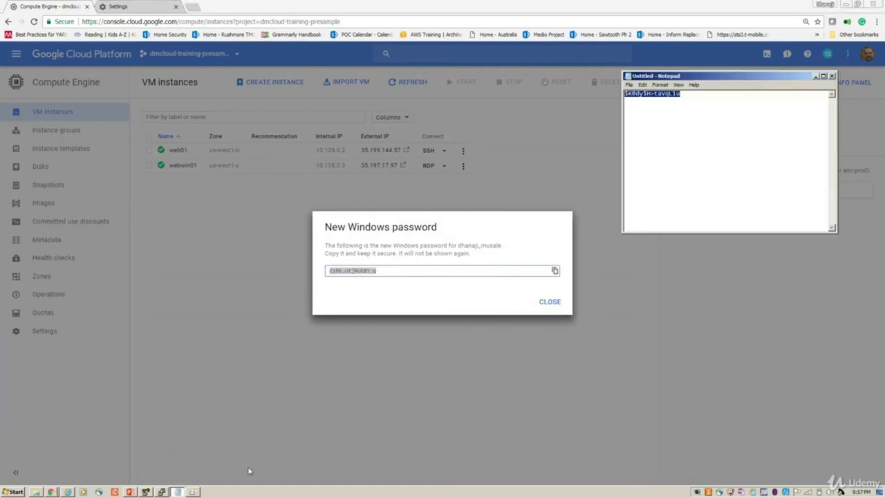
key("ctrl+v")
key("ctrl+a")
left_click(548, 304)
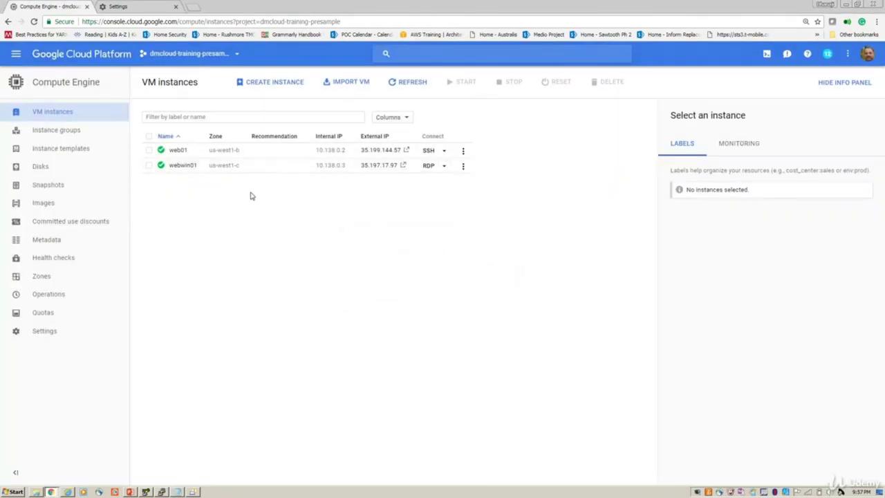
Step: Connect to webwin01 over RDP, signing in with the new Windows password
left_click(429, 167)
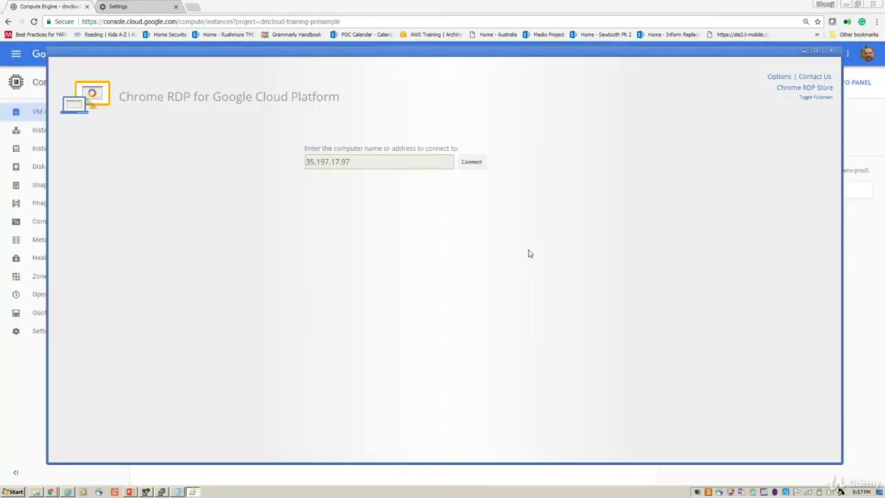
left_click(471, 163)
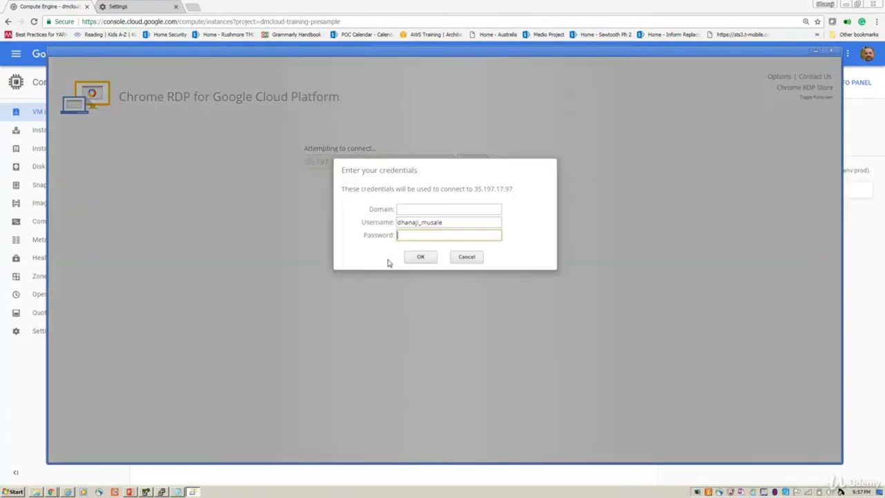
type("**********")
left_click(422, 258)
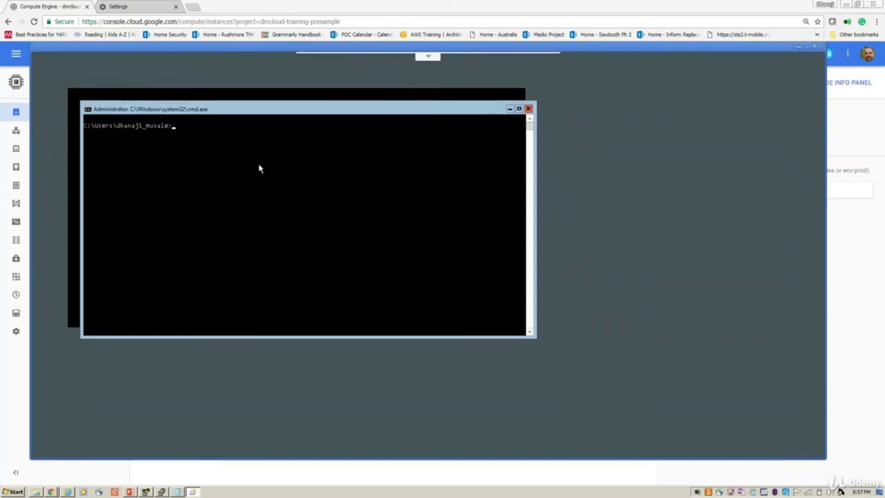
Step: Close the command prompt in the webwin01 remote session and expand the session's control bar
left_click(530, 109)
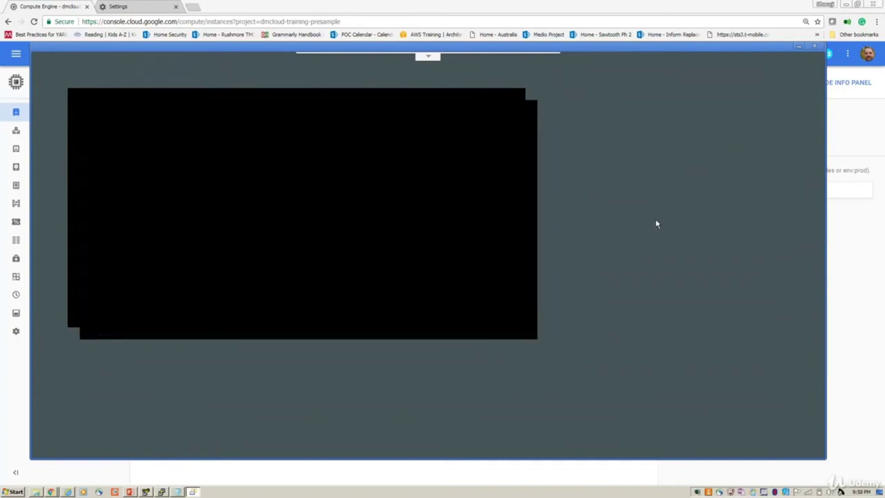
left_click(437, 58)
left_click(427, 56)
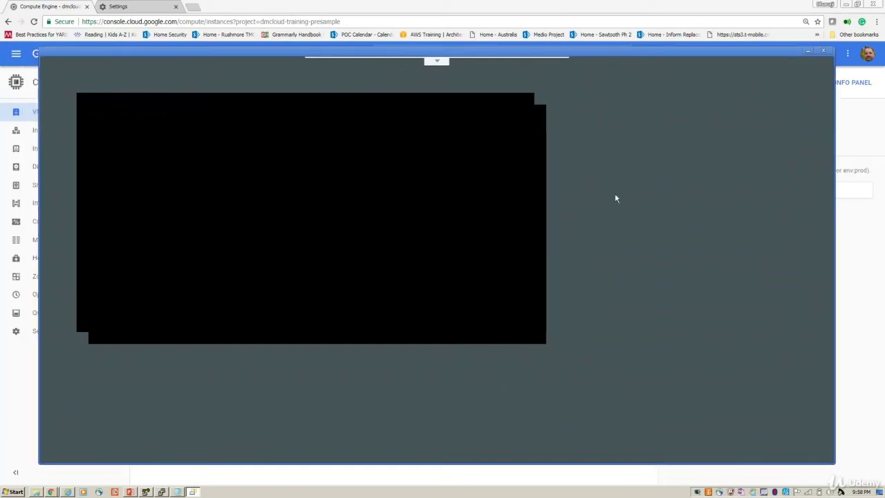
left_click(437, 61)
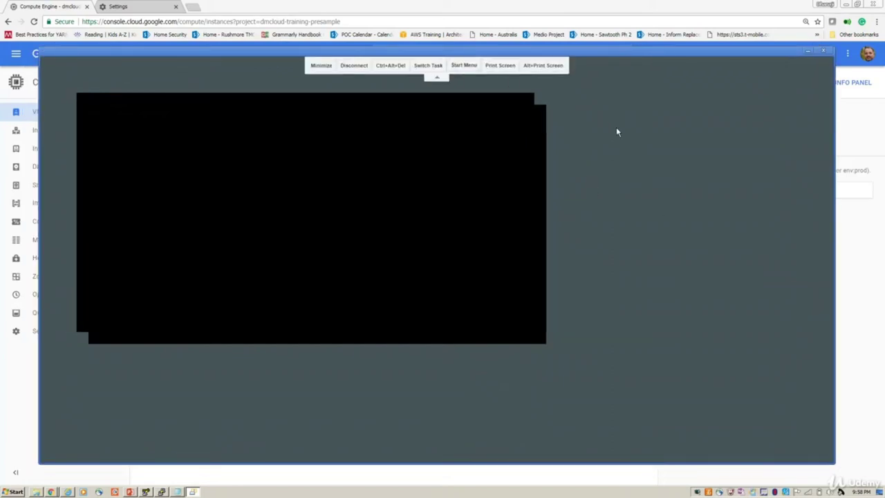
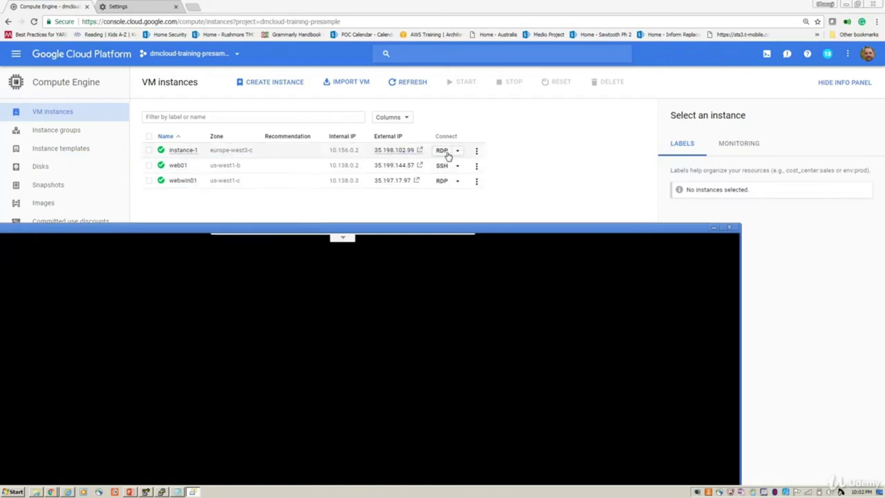
Step: Generate a new Windows password for instance-1, keeping the suggested username
left_click(458, 151)
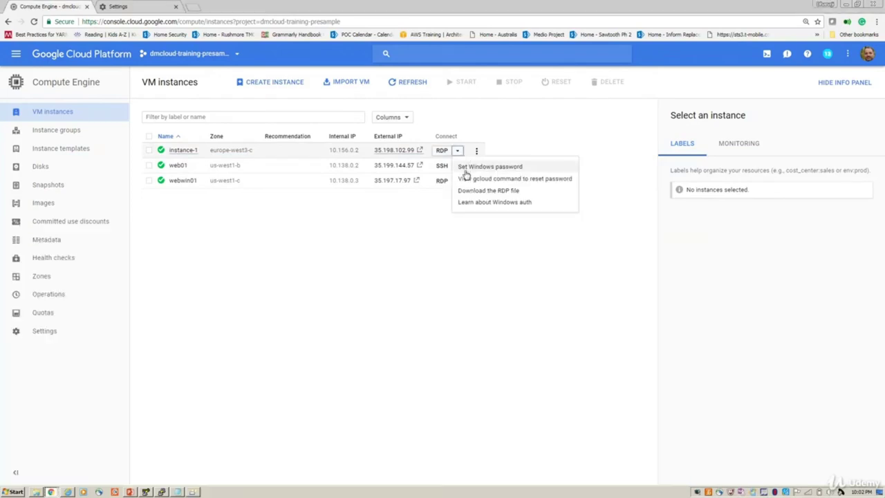
left_click(467, 170)
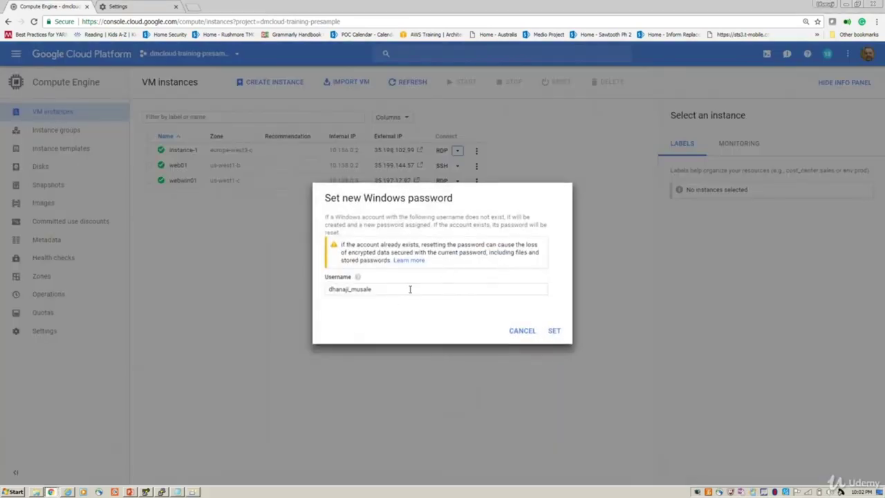
left_click(555, 332)
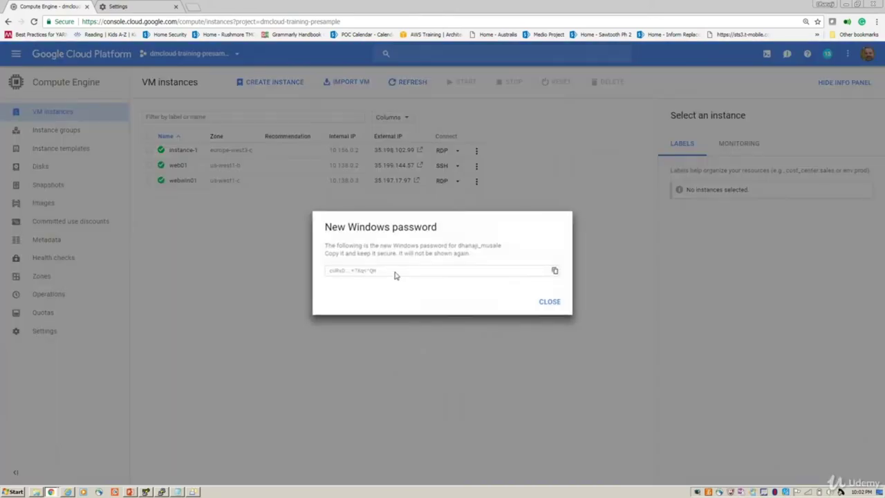
Step: Copy instance-1's new Windows password into Notepad below the existing one and close the password dialog
left_click_drag(395, 272, 316, 284)
left_click(179, 491)
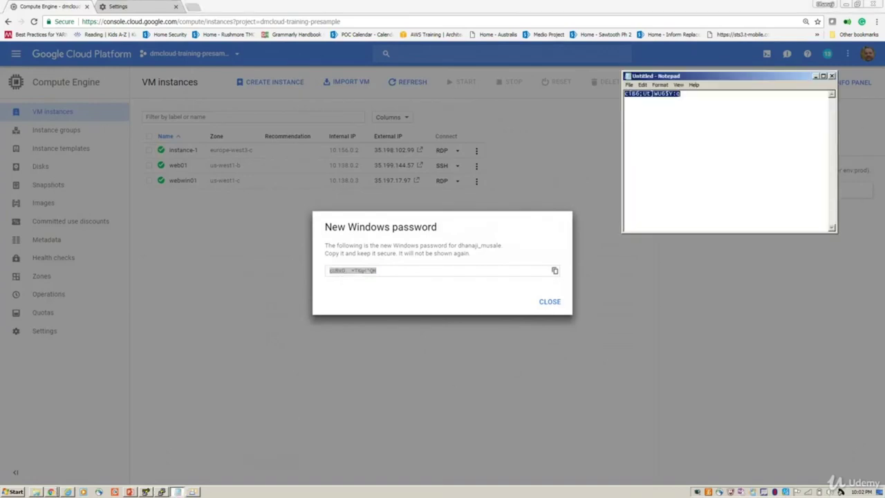
left_click(705, 112)
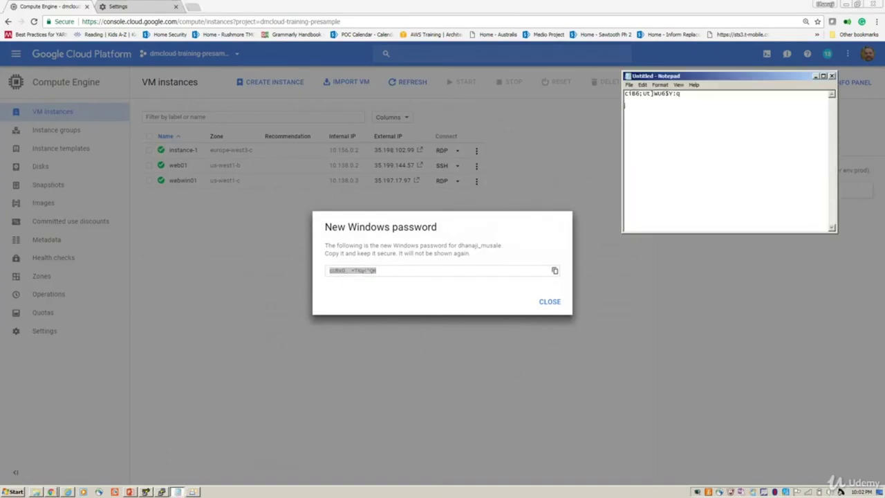
key("ctrl+v")
left_click(551, 302)
Step: Try to connect to instance-1 in europe-west3-c over RDP, then close the connection window
left_click(443, 153)
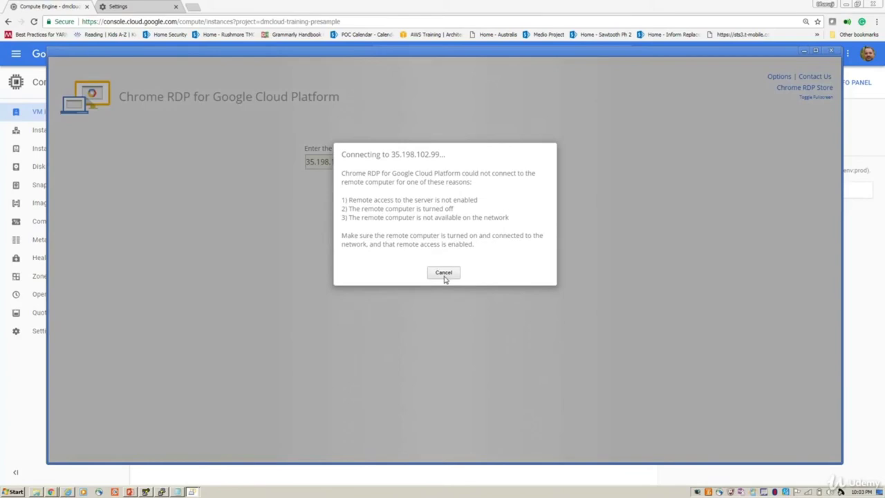
left_click(444, 272)
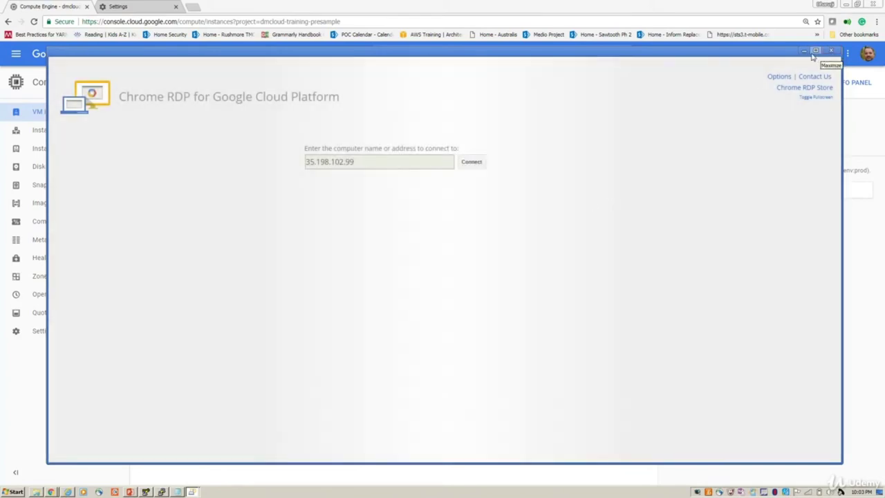
left_click(833, 52)
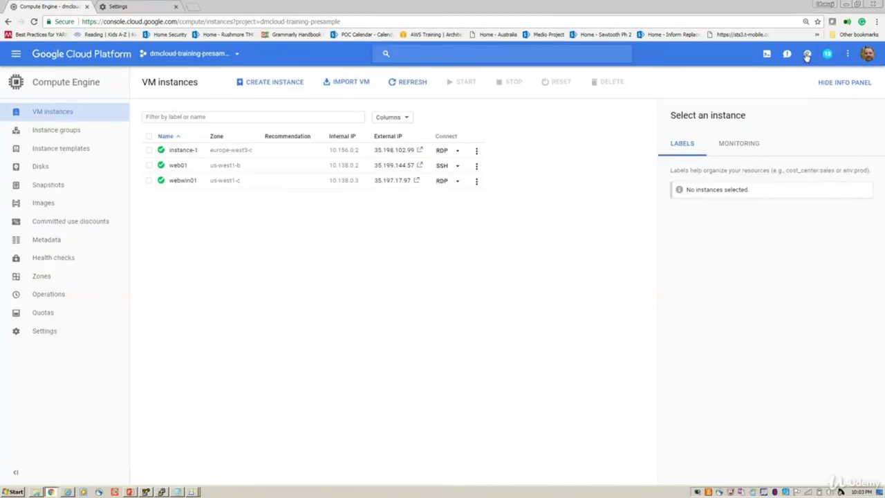
Step: Stop the instance-1 VM in europe-west3-c
left_click(150, 150)
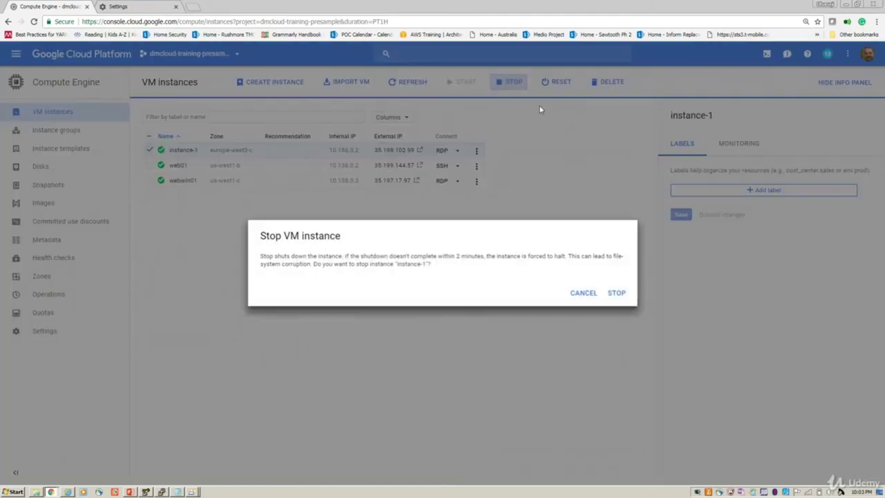
key("Return")
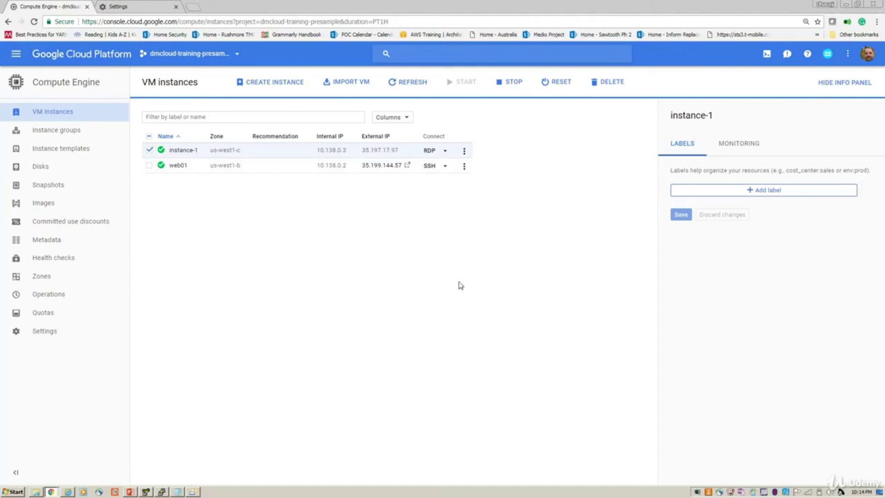
Step: Try to connect to instance-1 in us-west1-c over RDP with the Windows password stored in Notepad
left_click(177, 491)
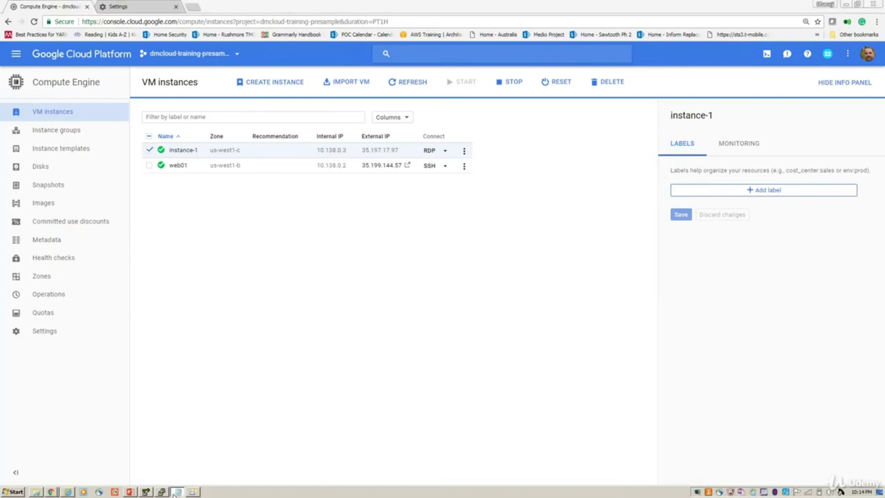
left_click(430, 151)
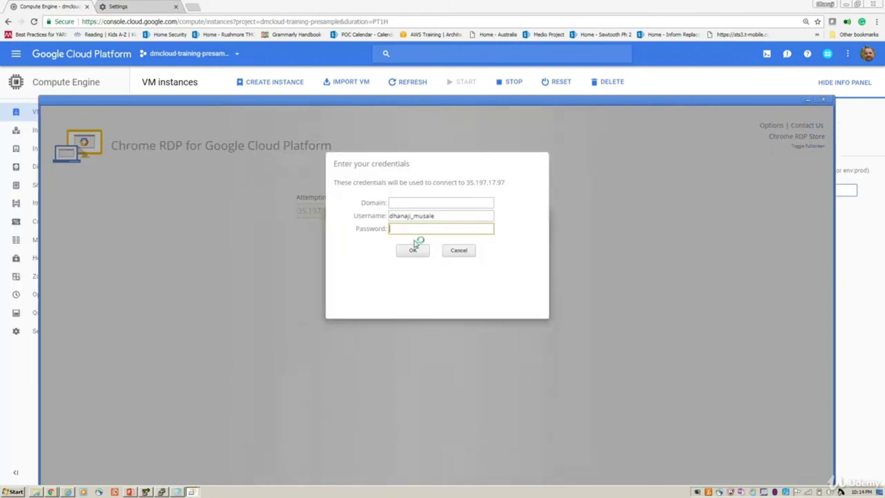
key("ctrl+v")
left_click(423, 253)
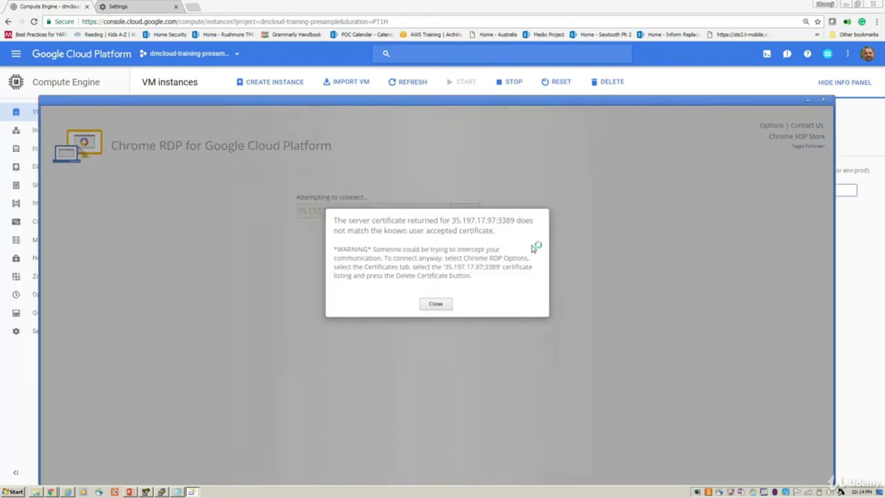
left_click(436, 304)
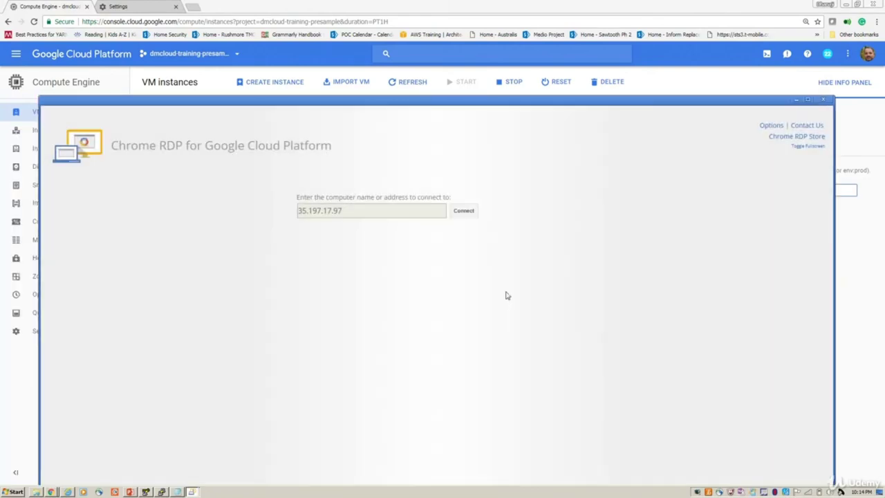
Step: Copy instance-1's Windows password from Notepad and return to the RDP credentials prompt
left_click(464, 211)
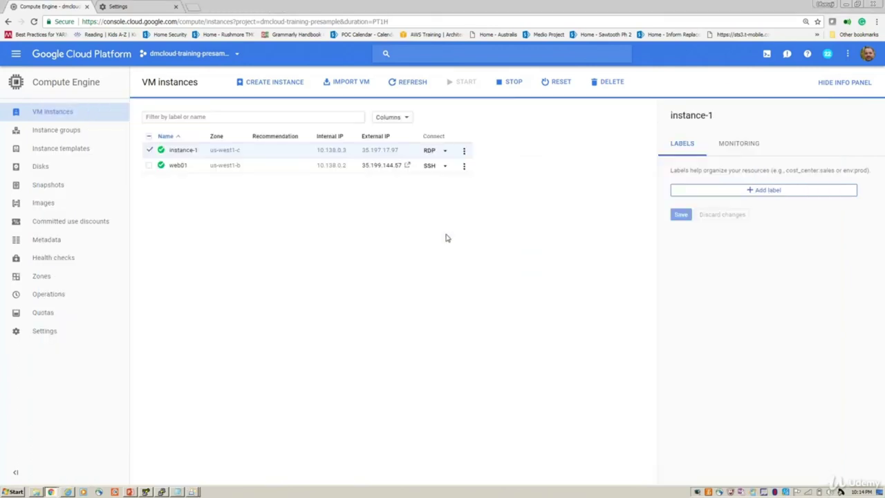
key("alt+Tab")
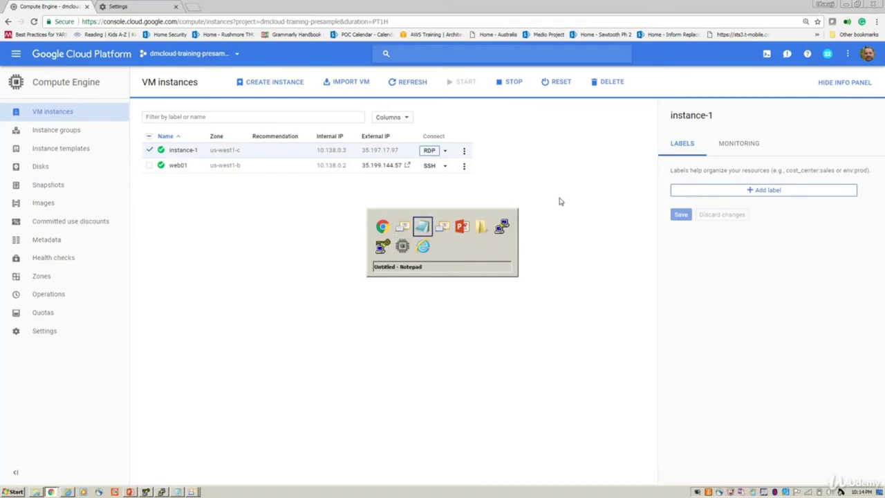
left_click_drag(696, 94, 606, 94)
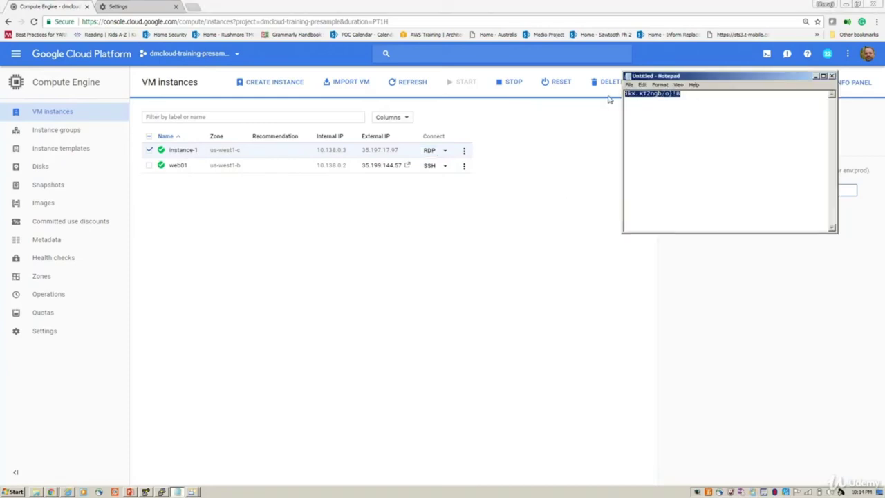
left_click(522, 240)
key("alt+Tab")
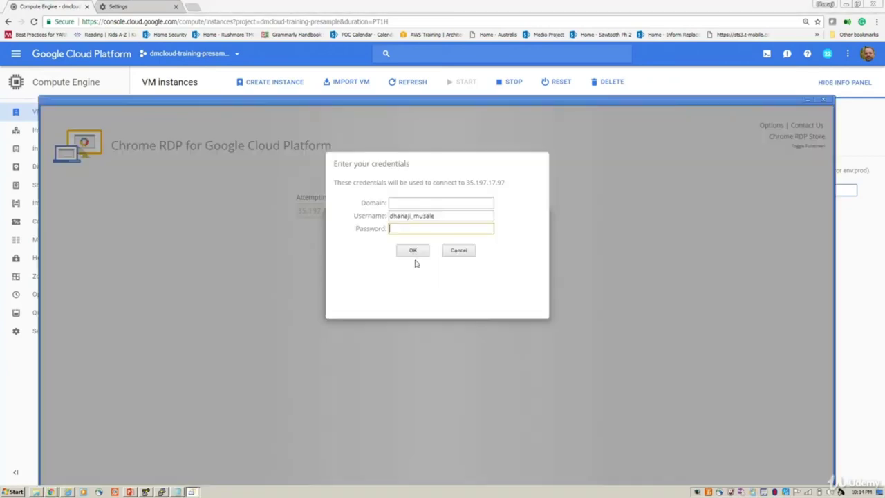
left_click(448, 238)
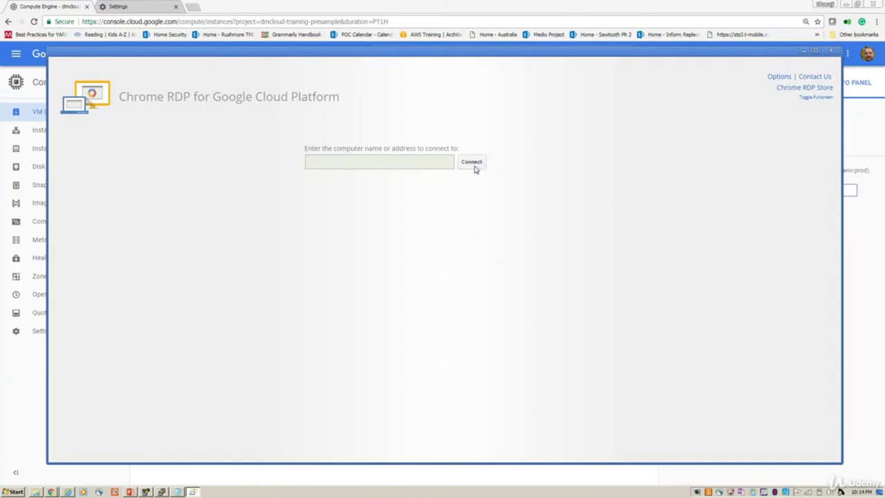
left_click(473, 165)
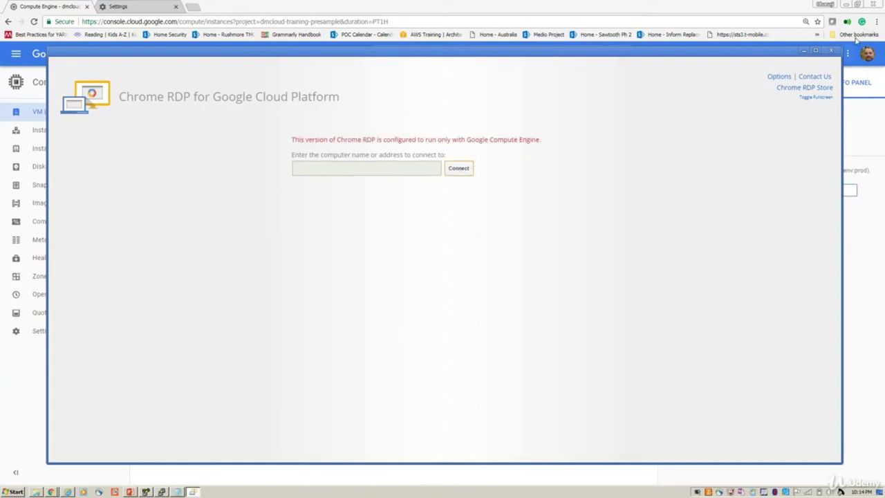
left_click(838, 52)
Step: Try to connect to instance-1 over RDP with the copied Windows password, and dismiss the certificate warning
left_click(437, 150)
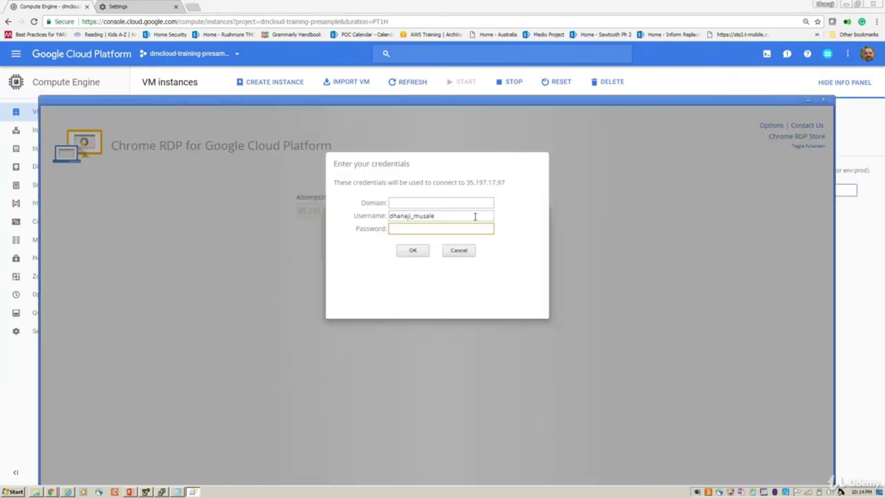
key("ctrl+v")
left_click(415, 250)
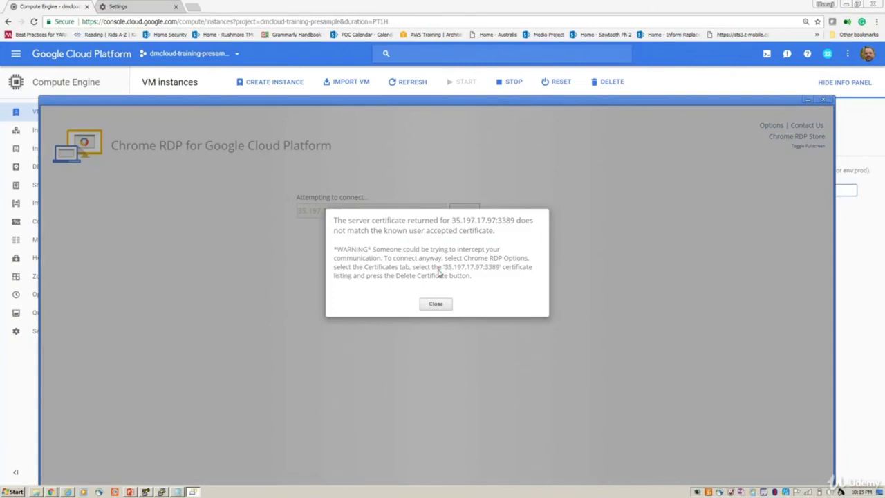
left_click(441, 304)
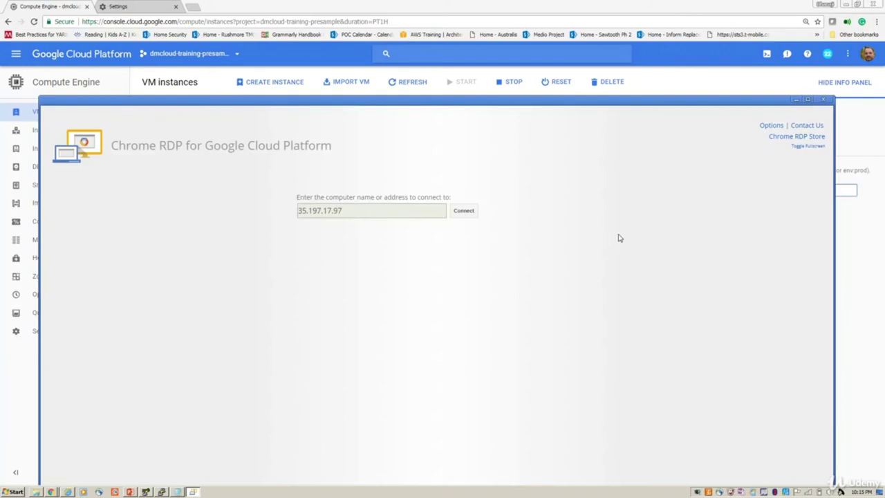
Step: Delete the saved certificate for 35.197.17.97:3389 in the Chrome RDP options and save the options
left_click(772, 126)
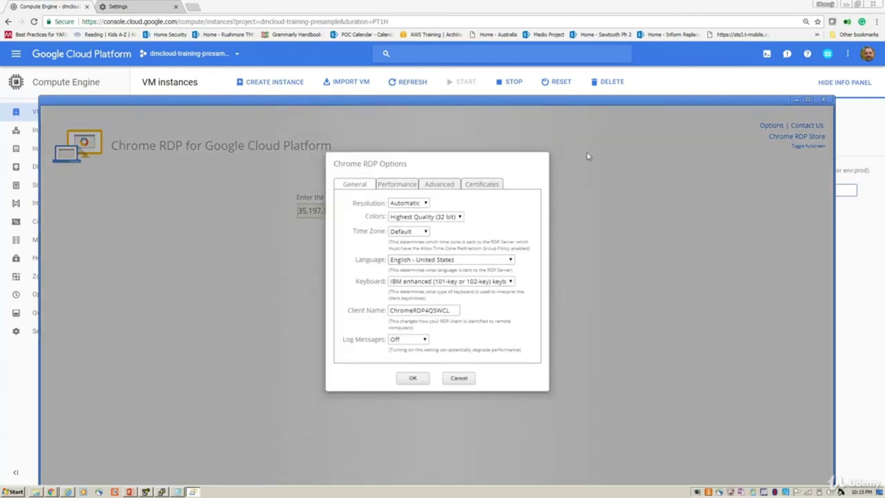
left_click(484, 186)
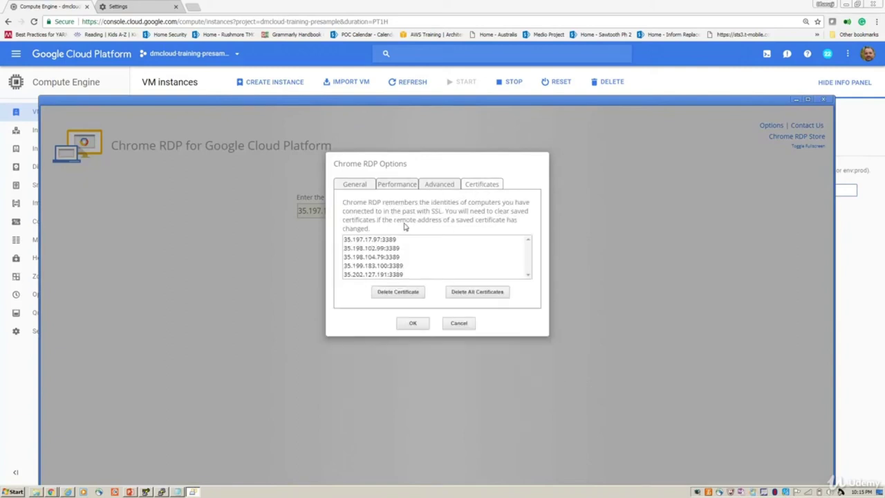
left_click(688, 72)
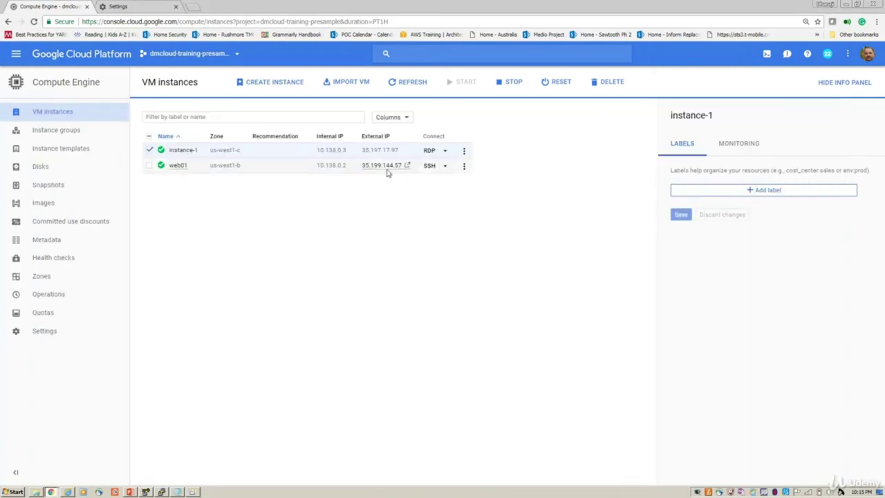
key("alt+Tab")
left_click(396, 240)
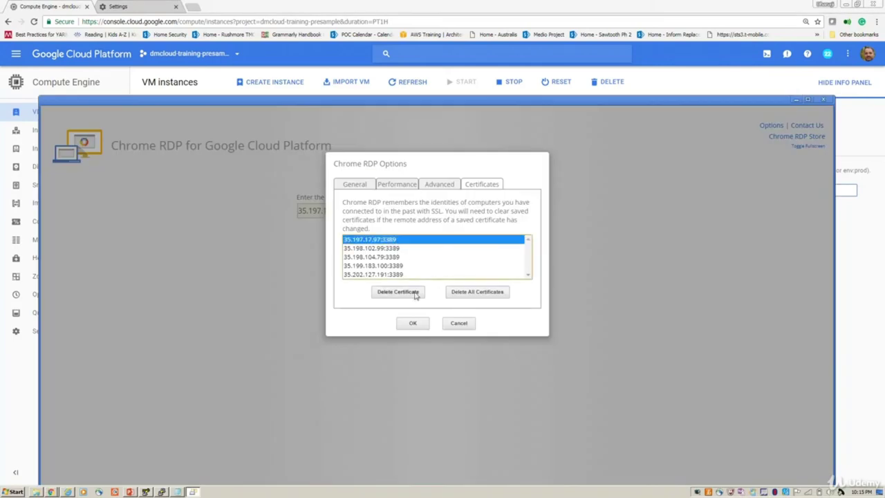
left_click(412, 293)
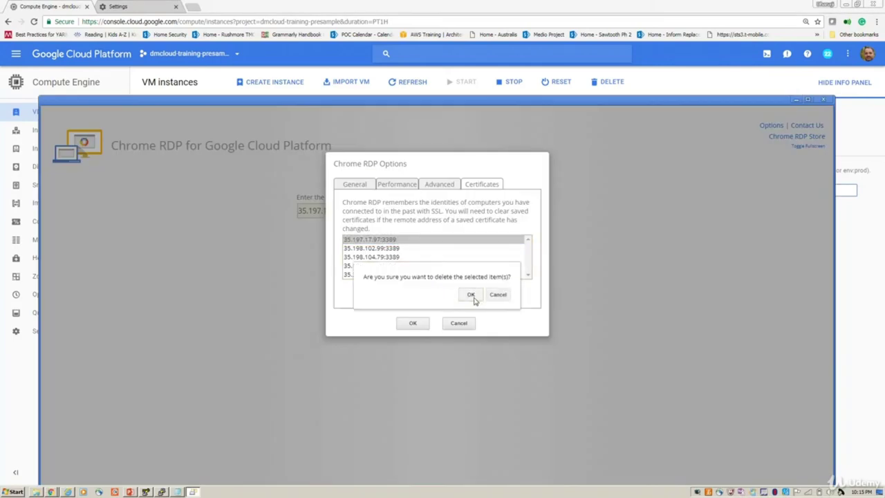
left_click(472, 296)
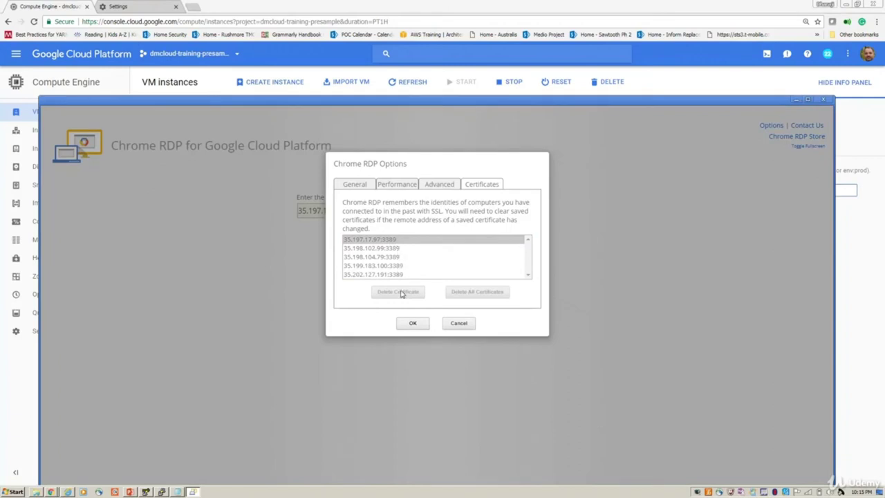
left_click(413, 323)
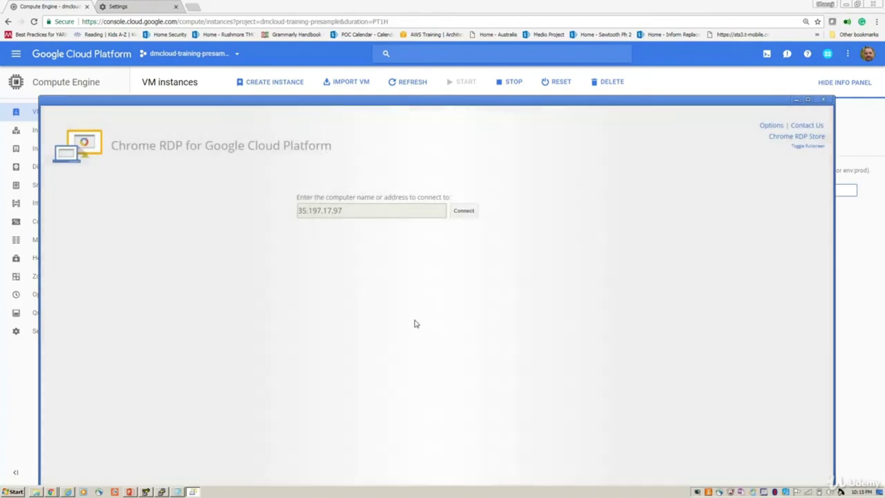
Step: Connect to 35.197.17.97 over RDP with the copied Windows password, accepting the unverified server certificate
left_click(464, 210)
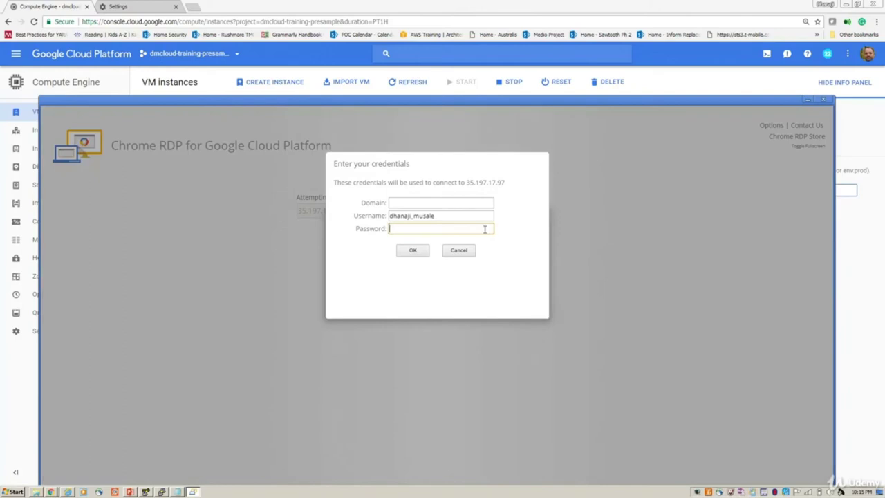
key("ctrl+v")
left_click(413, 250)
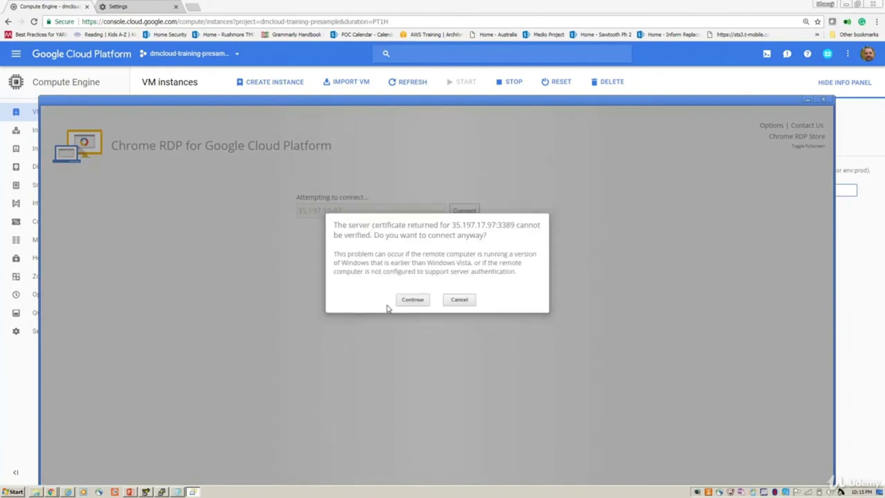
left_click(412, 300)
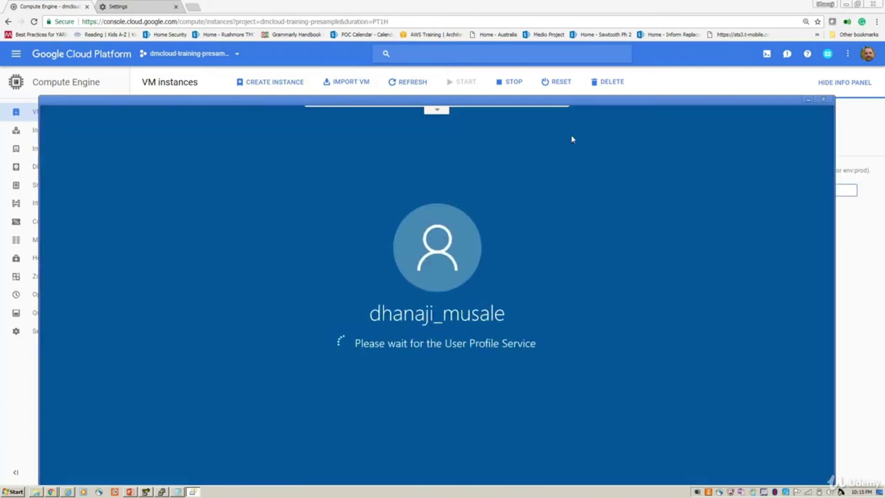
Step: Move the remote desktop window higher and dismiss the Shutdown Event Tracker without giving a reason
left_click_drag(613, 97, 623, 50)
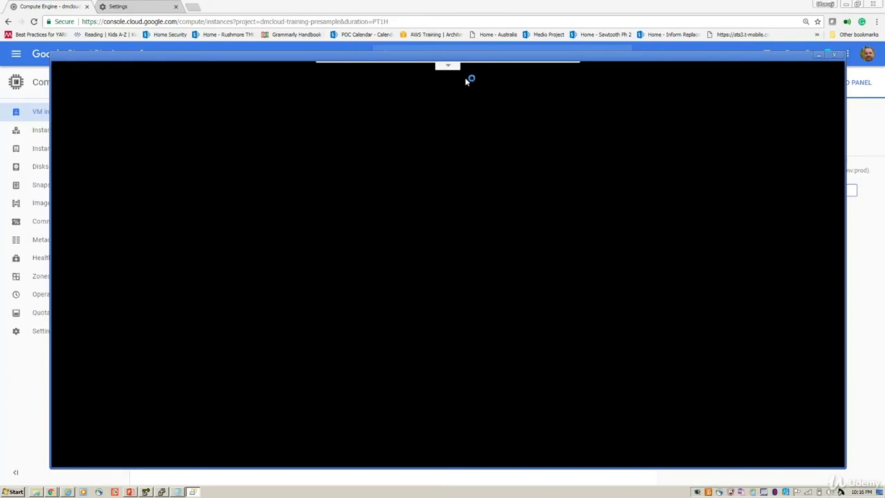
left_click(447, 66)
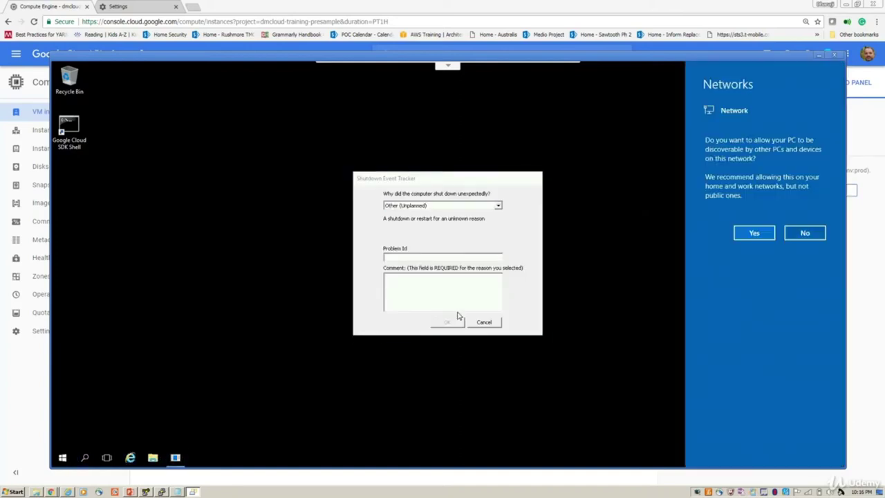
left_click(482, 326)
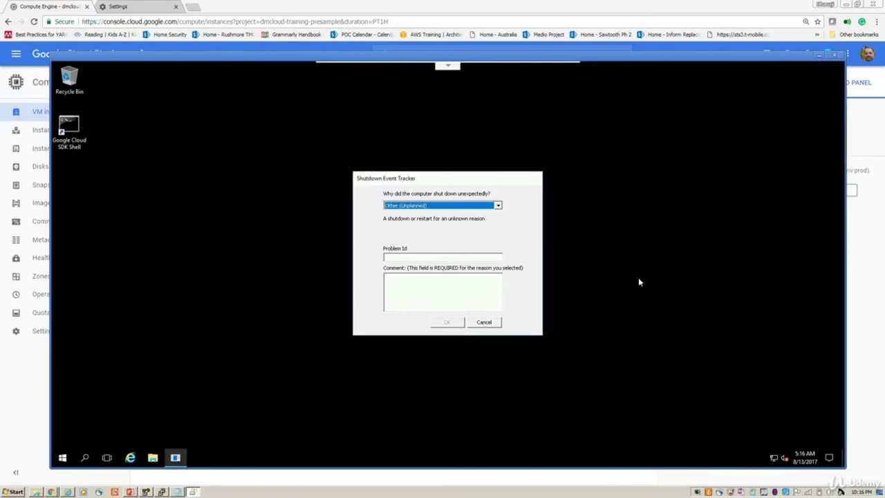
left_click(487, 324)
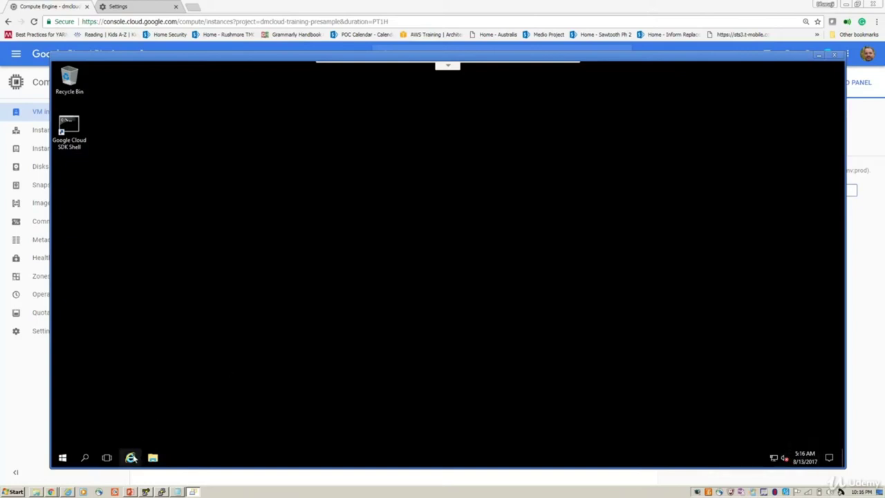
left_click(132, 457)
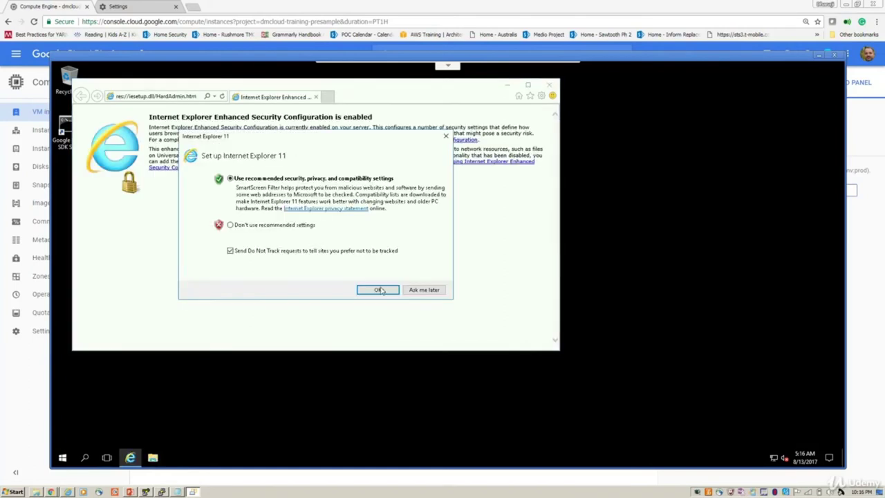
left_click(378, 291)
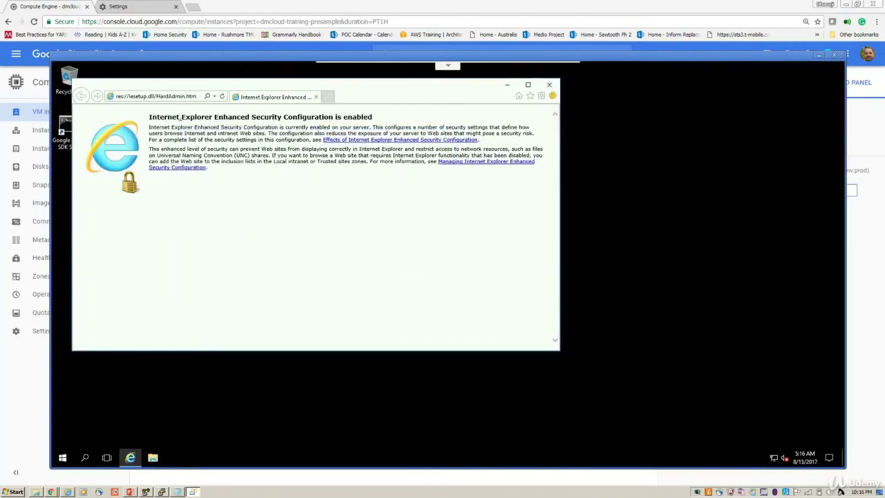
left_click(165, 98)
type("ww")
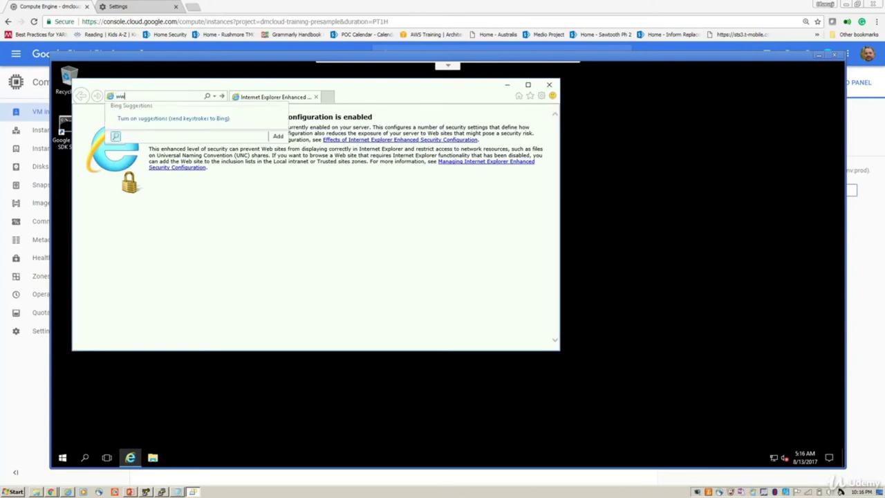
type("w.google.com")
key("Return")
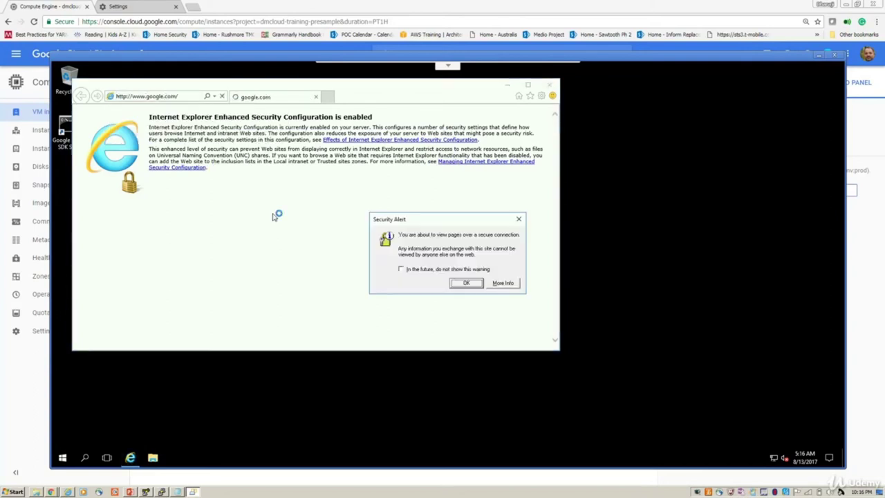
left_click(464, 284)
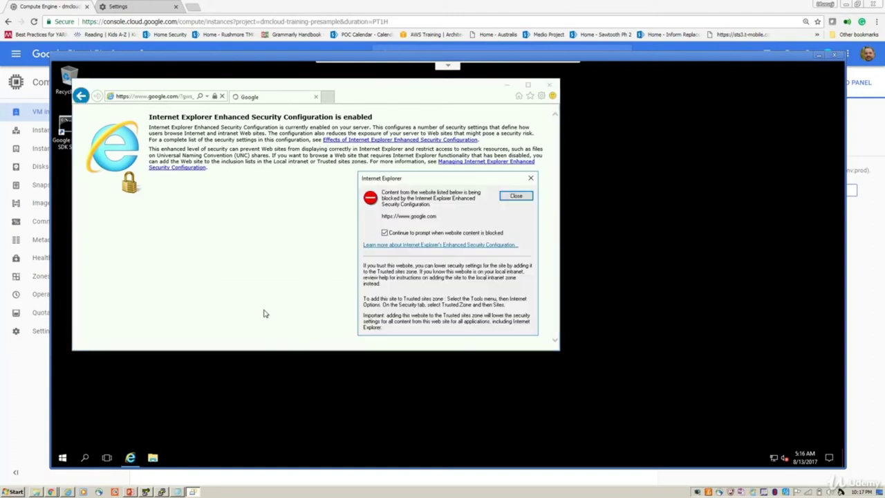
left_click(518, 196)
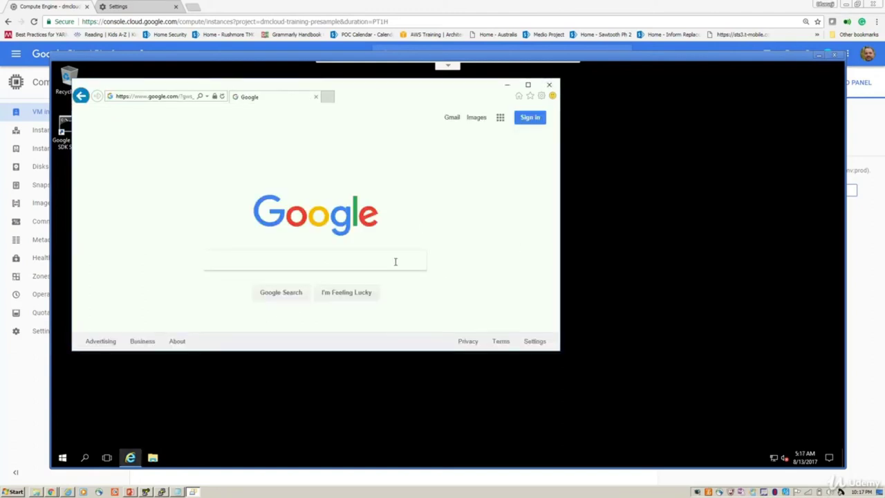
Step: Search Google for "Chrom" in the remote server's browser
type("sadnas")
key("BackSpace")
key("BackSpace")
key("BackSpace")
key("BackSpace")
key("BackSpace")
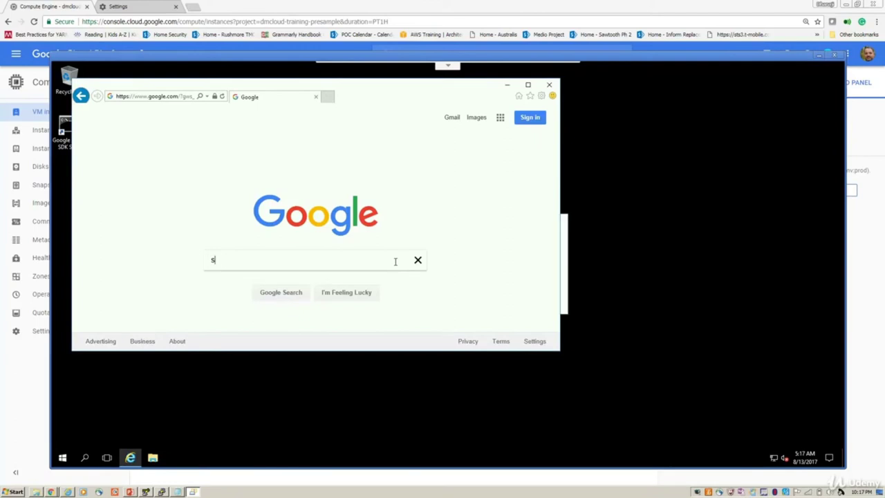
type("Ch")
type("orme")
key("BackSpace")
key("BackSpace")
key("BackSpace")
key("BackSpace")
key("BackSpace")
type("Chrom")
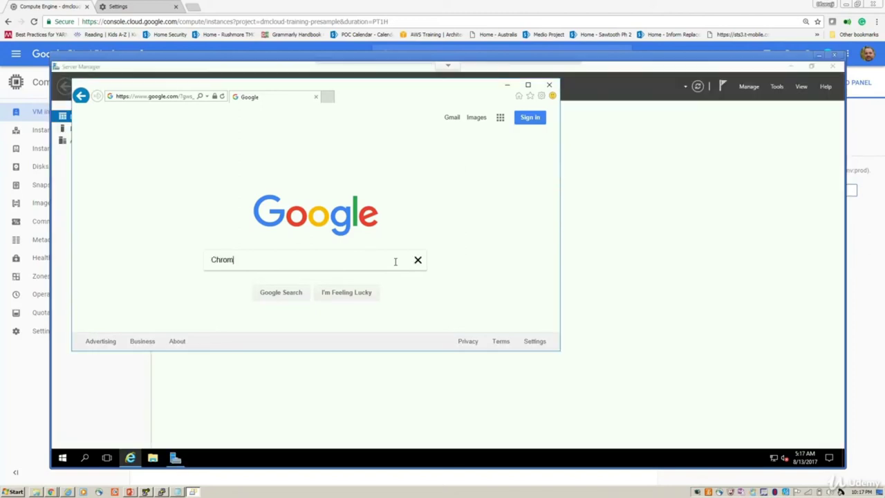
key("Return")
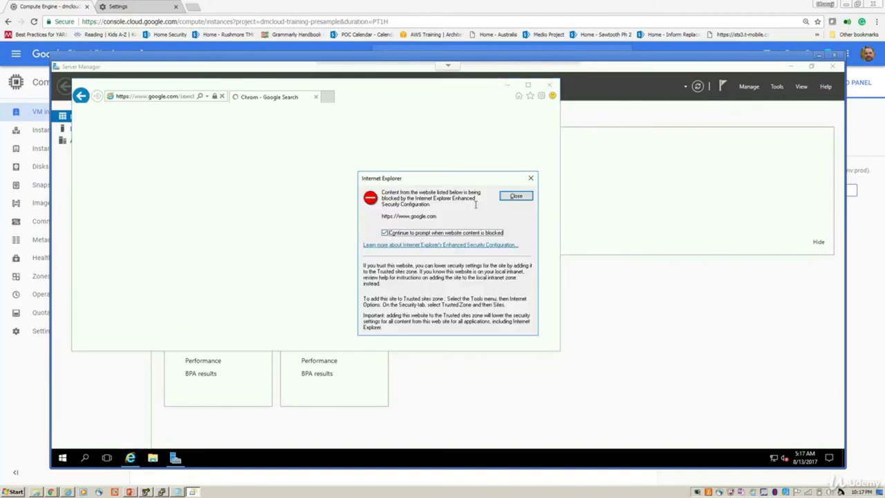
Step: Follow the redirect link to load the "Chrom" search results, dismissing the blocked-content alerts
left_click(516, 197)
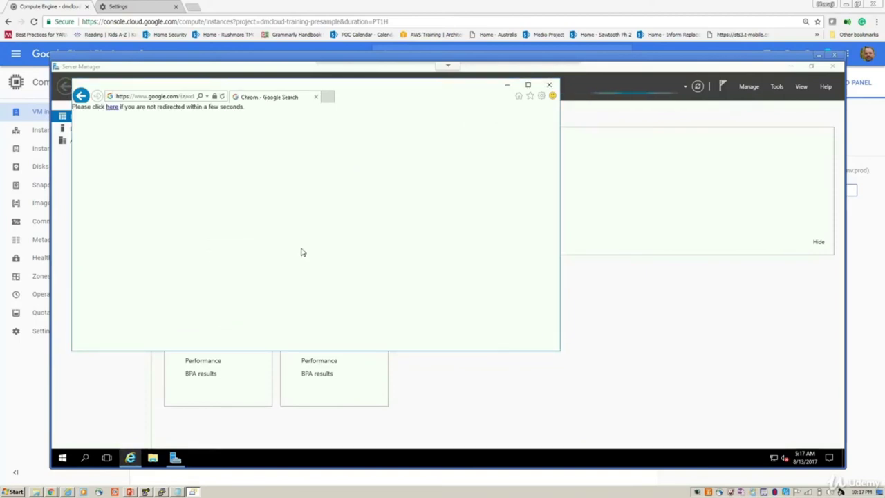
left_click(111, 107)
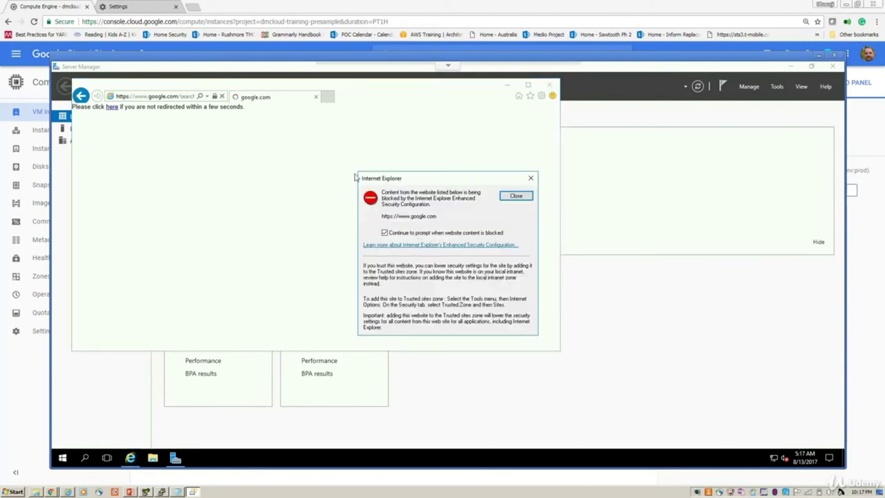
left_click(385, 233)
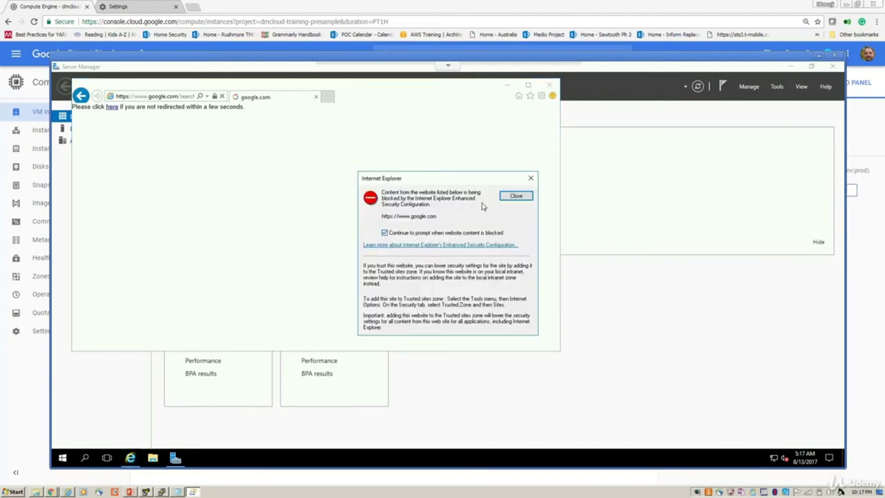
left_click(516, 195)
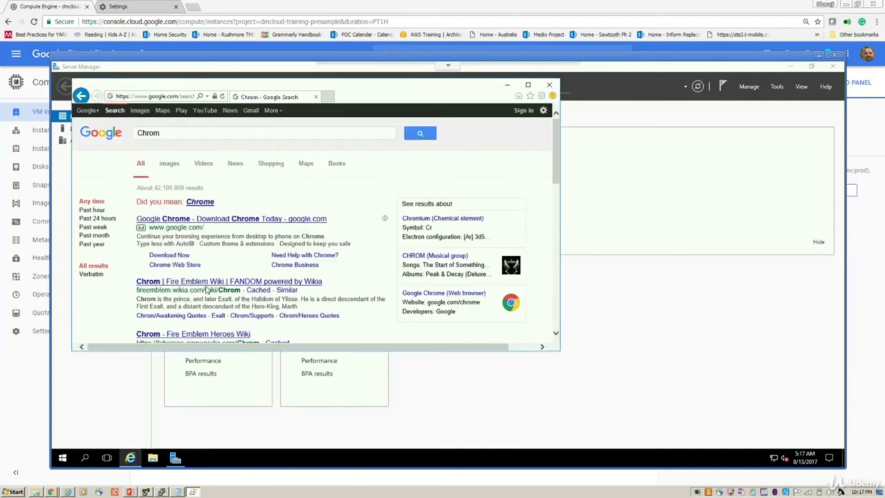
Step: Open the "Google Chrome - Download Chrome Today" result, accepting both security alerts about leaving and entering a secure connection
scroll(205, 290, "down", 2)
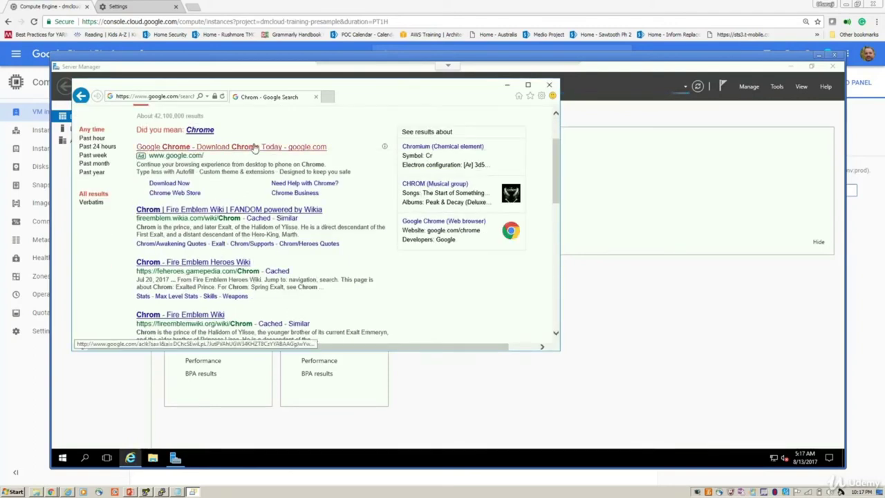
left_click(315, 144)
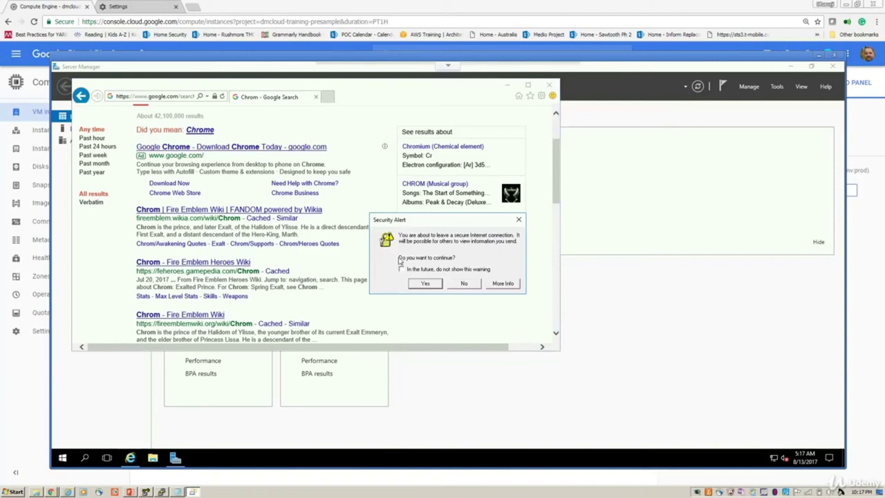
key("Return")
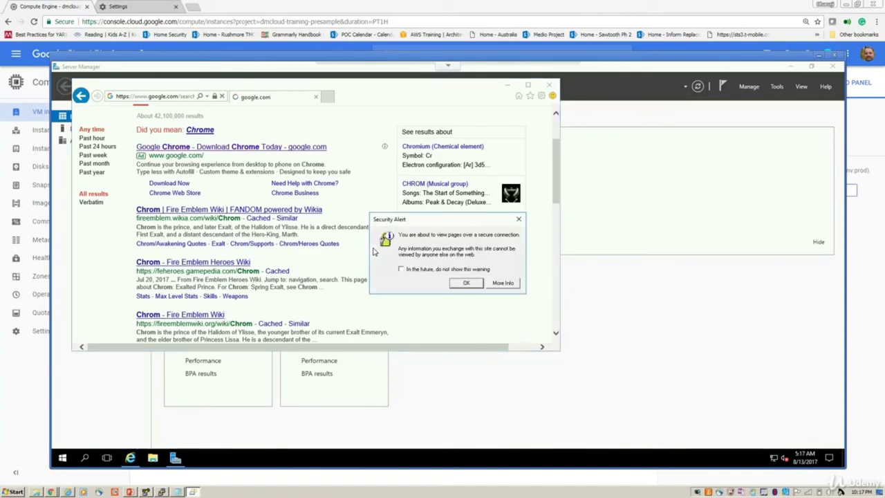
left_click(467, 284)
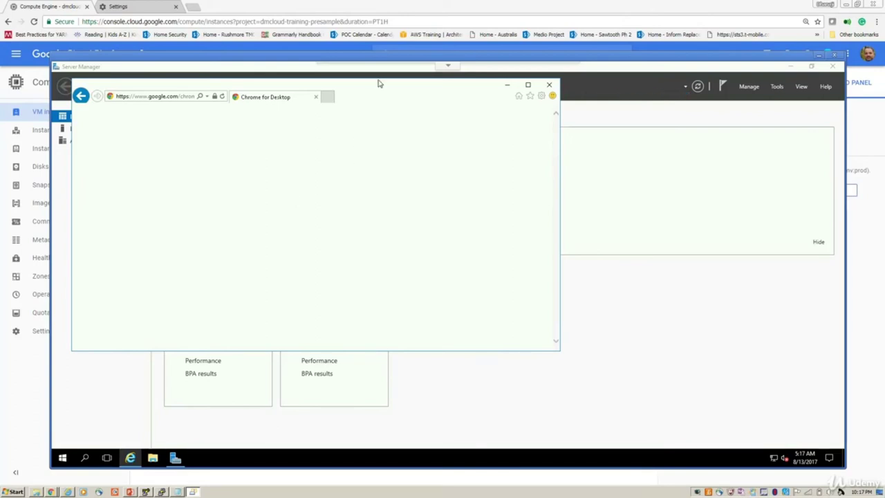
Step: Close Server Manager and maximize the Internet Explorer window on the remote server
left_click_drag(514, 167, 571, 170)
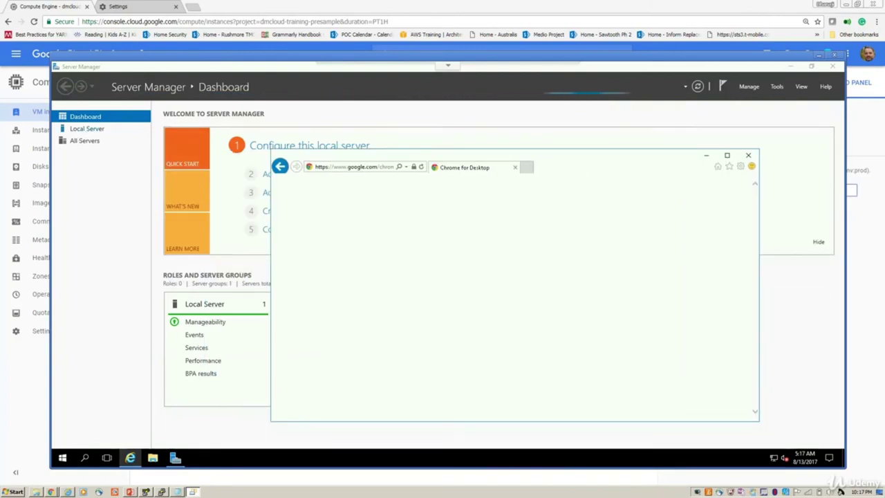
left_click(379, 169)
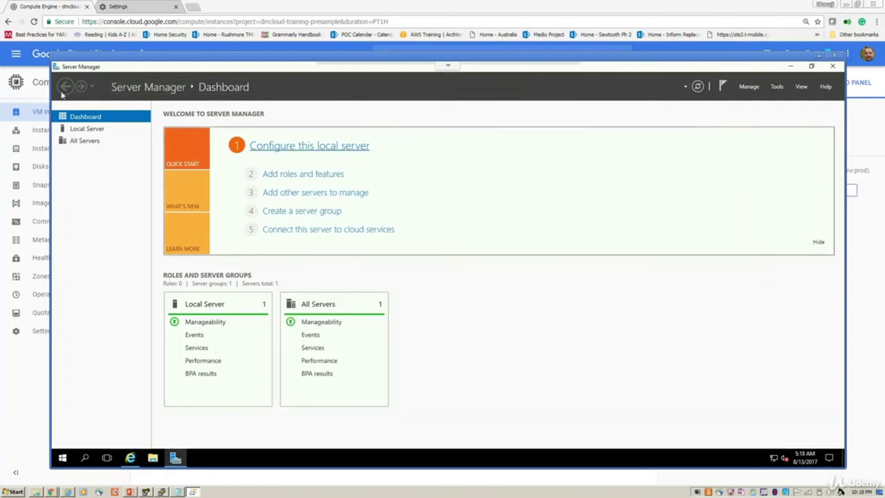
left_click_drag(110, 65, 172, 128)
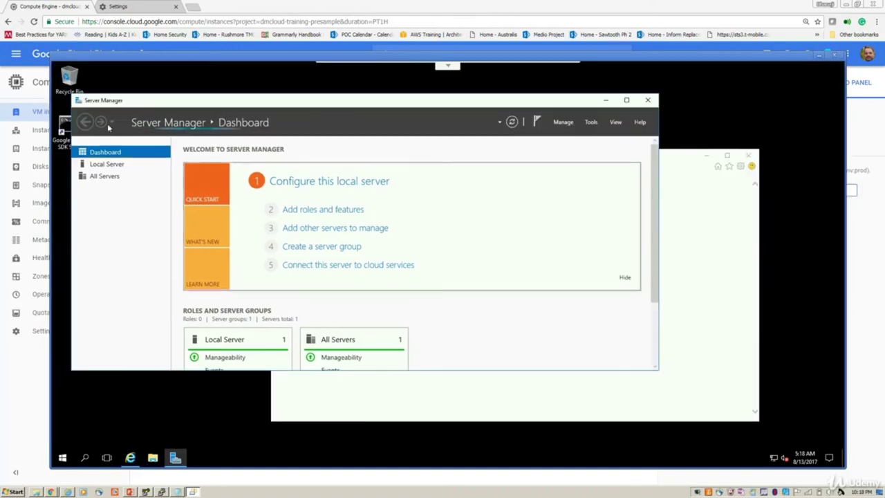
left_click(647, 101)
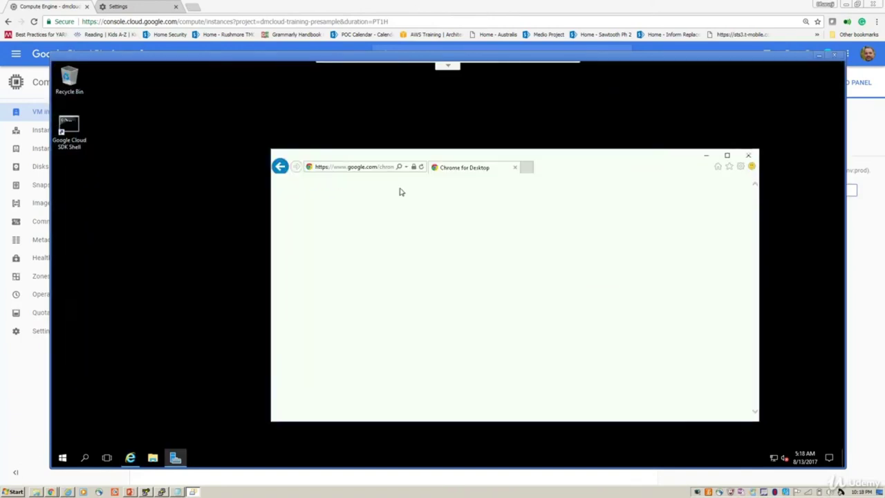
double_click(607, 160)
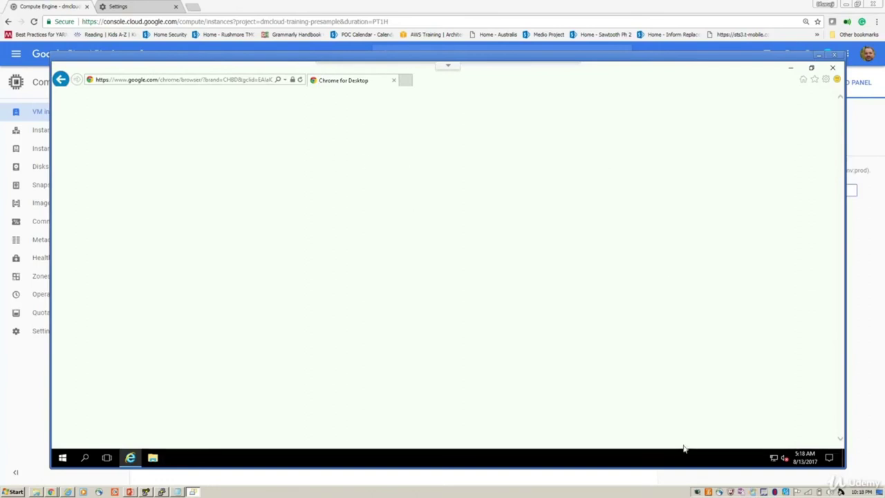
right_click(706, 491)
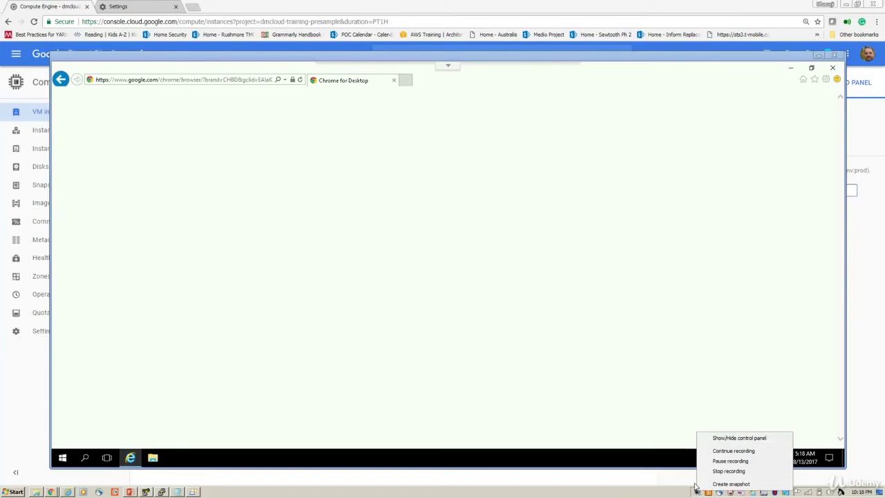
left_click(728, 461)
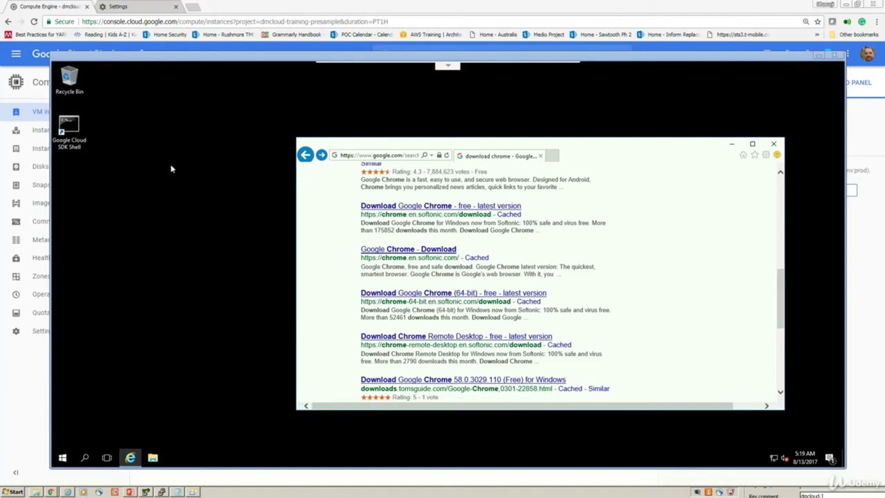
Step: Open the Google Cloud SDK Shell from the remote desktop and run the gcloud command without arguments
double_click(78, 127)
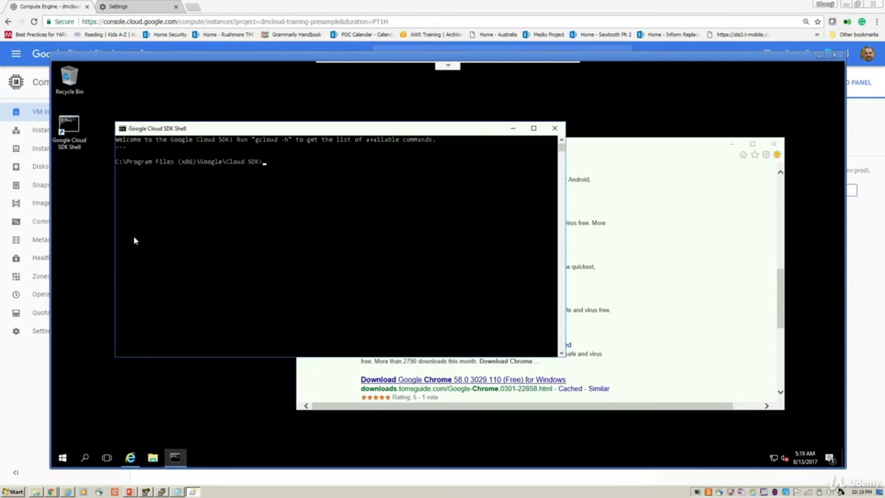
key("Return")
key("Return")
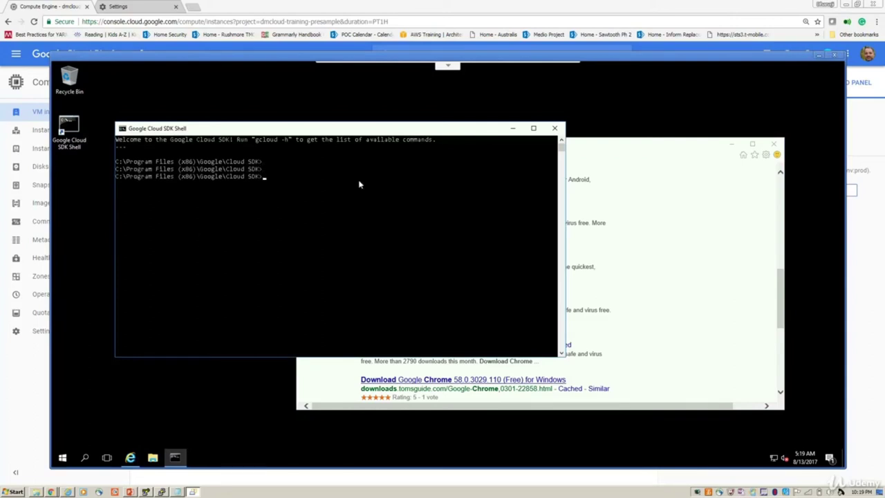
type("gcloud")
key("Return")
Step: Interrupt the running gcloud command and minimize the remote desktop window to return to the VM instances list
left_click(357, 258)
right_click(358, 258)
key("ctrl+c")
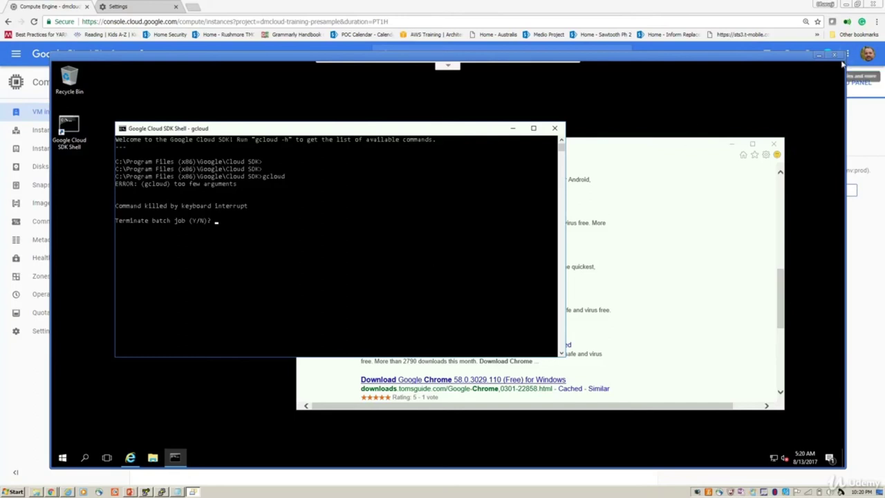
left_click(818, 54)
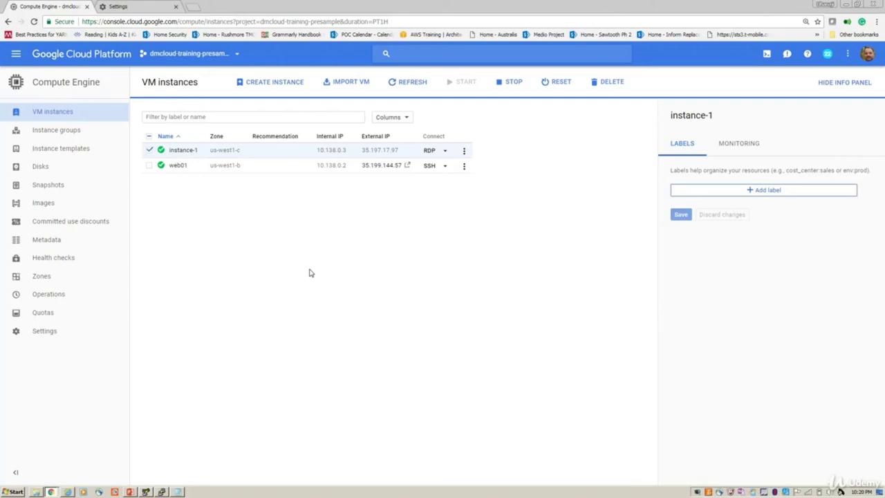
right_click(697, 493)
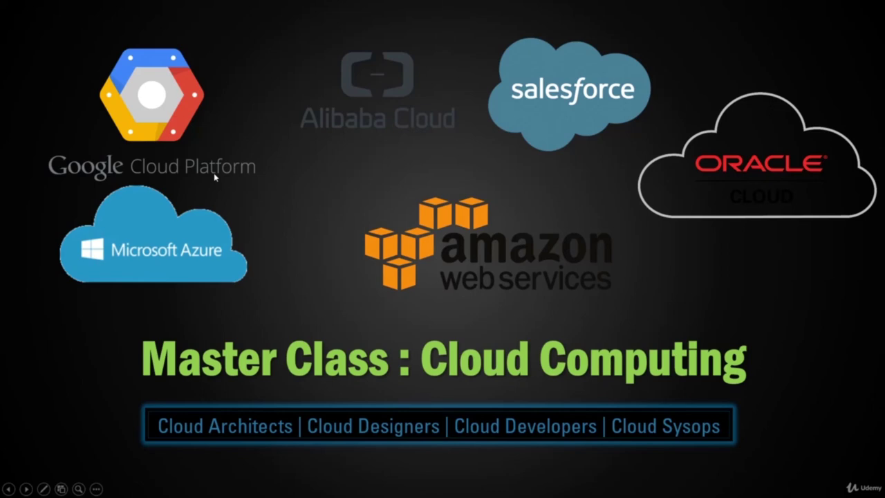
key("Right")
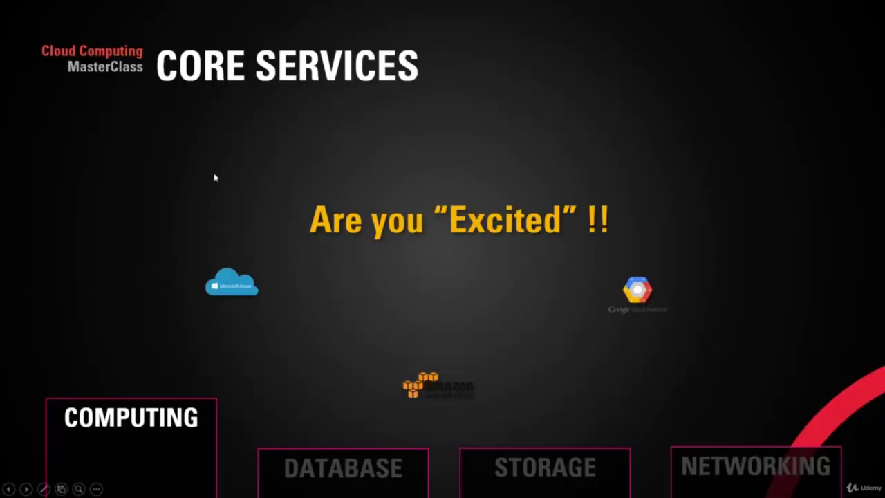
key("Right")
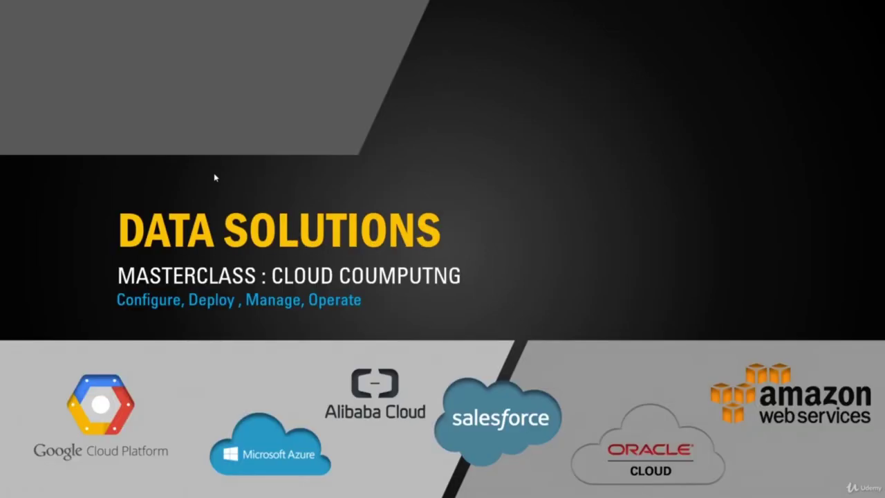
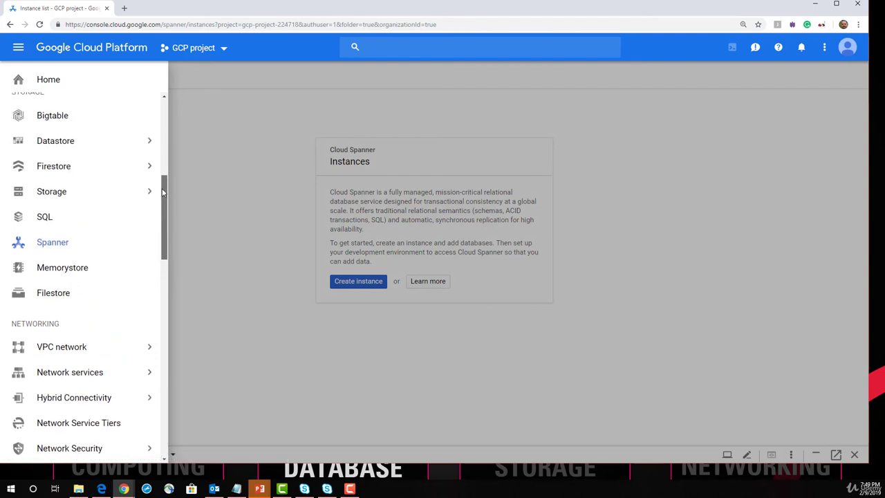
Step: Start creating a Cloud Spanner instance and name it gcptraincsinst
left_click(61, 283)
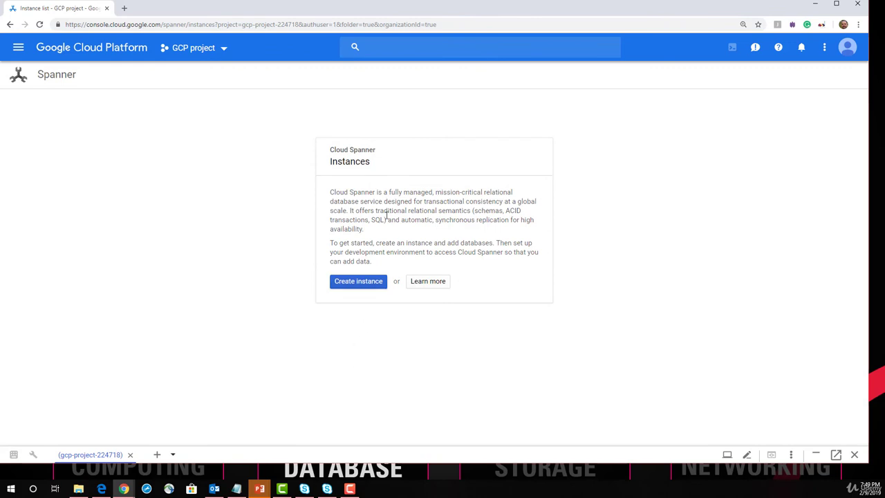
left_click(365, 285)
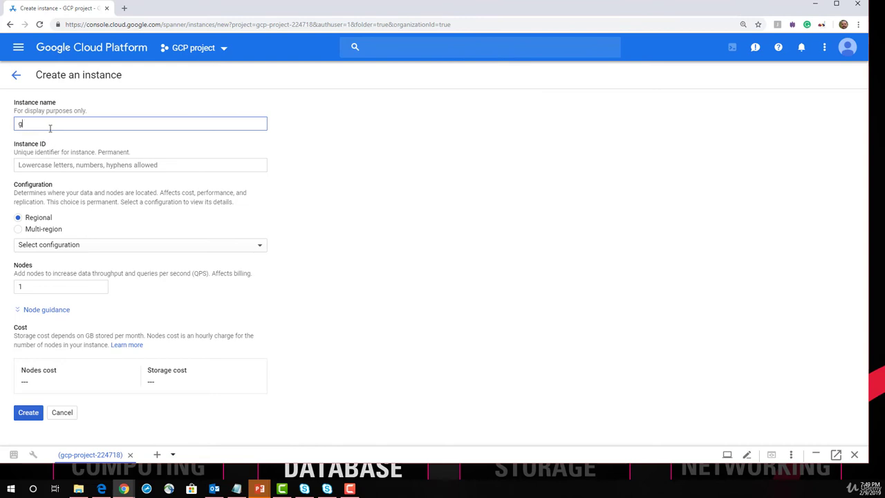
type("gcptraincs")
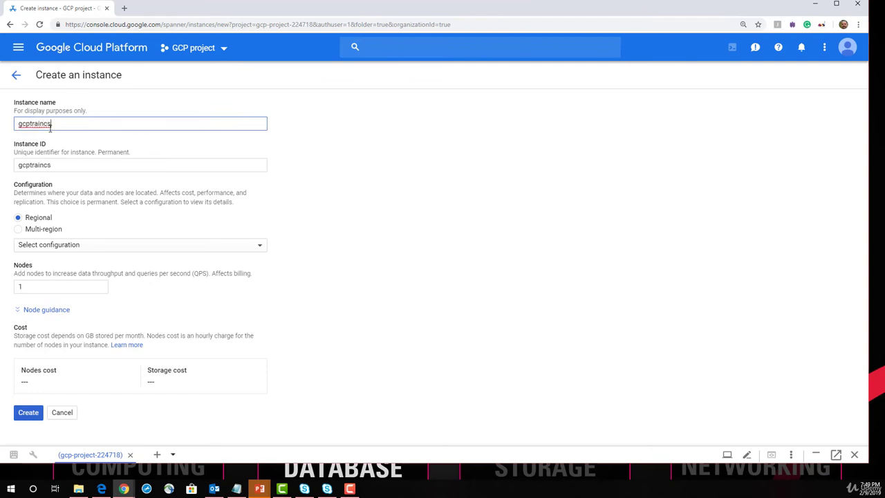
type("inst")
key("Tab")
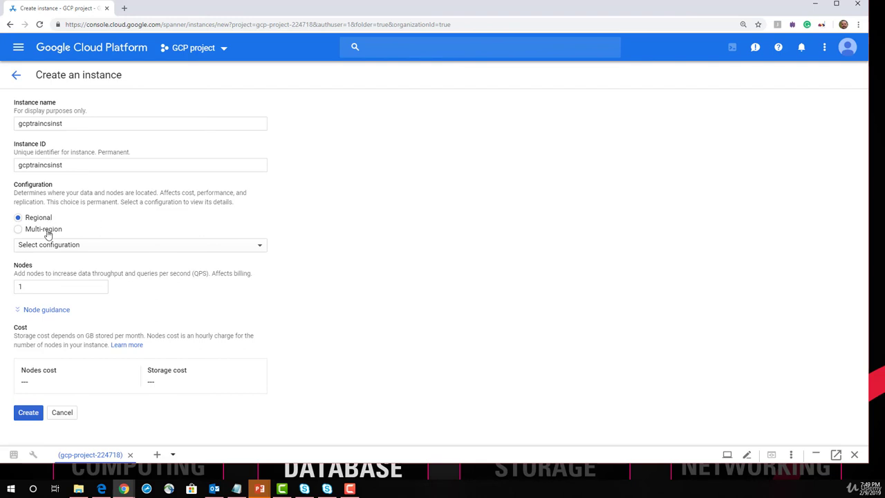
Step: Set the Spanner instance's configuration to Multi-region with nam3
left_click(48, 244)
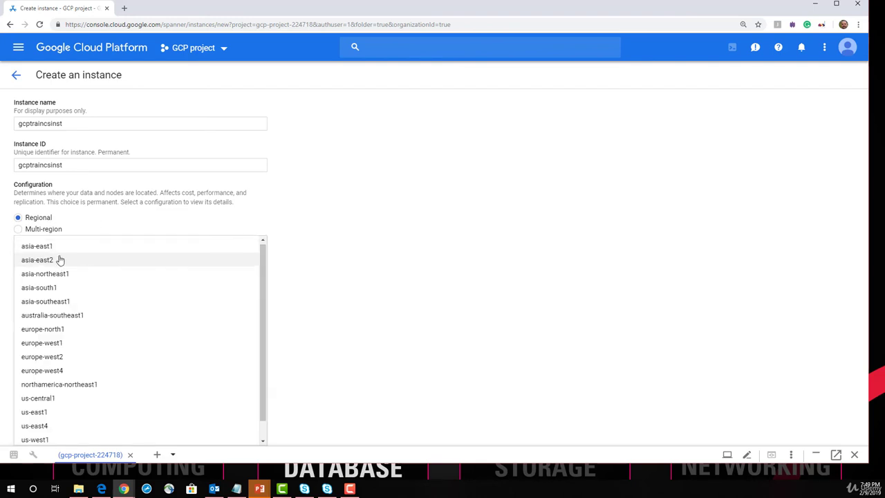
left_click(82, 227)
left_click(28, 229)
left_click(60, 248)
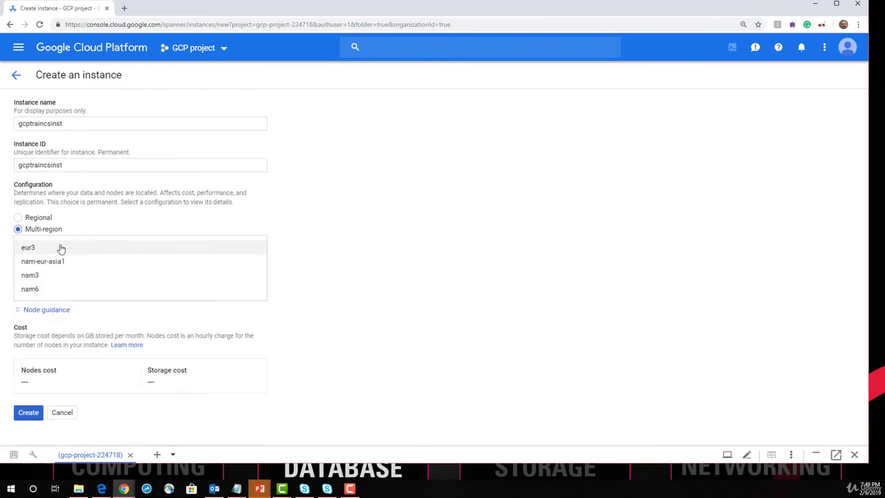
left_click(44, 277)
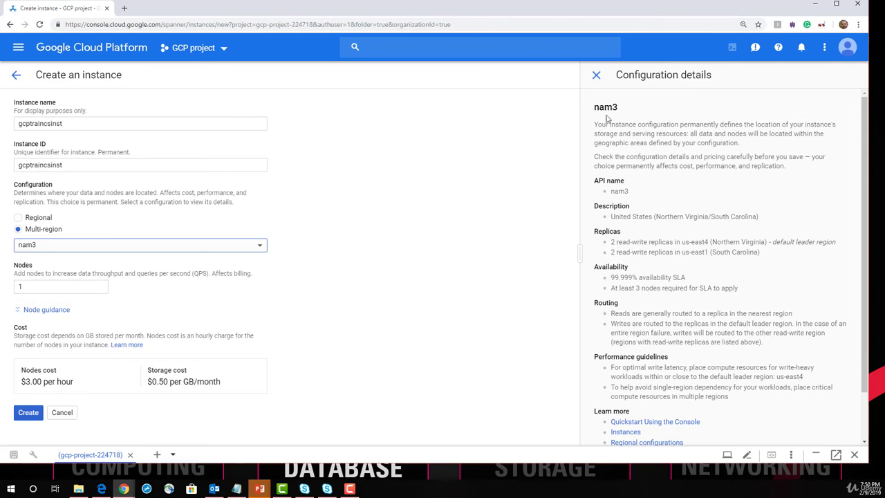
Step: Examine the nam3 configuration details, highlighting the description, replica locations and availability SLA
left_click_drag(638, 217, 736, 233)
left_click(719, 238)
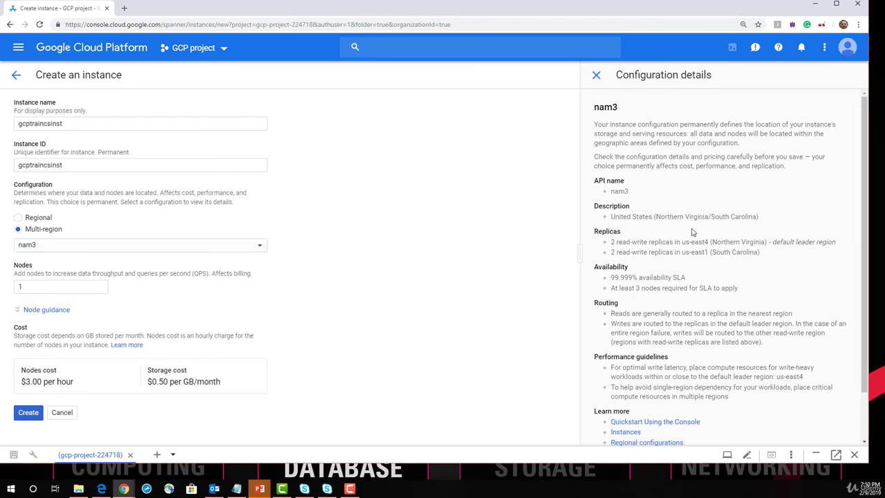
left_click_drag(678, 217, 723, 228)
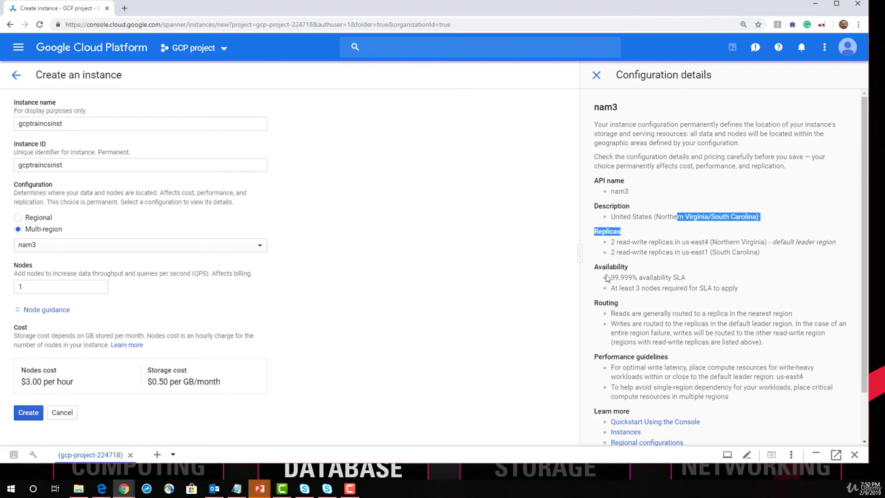
left_click_drag(618, 242, 721, 242)
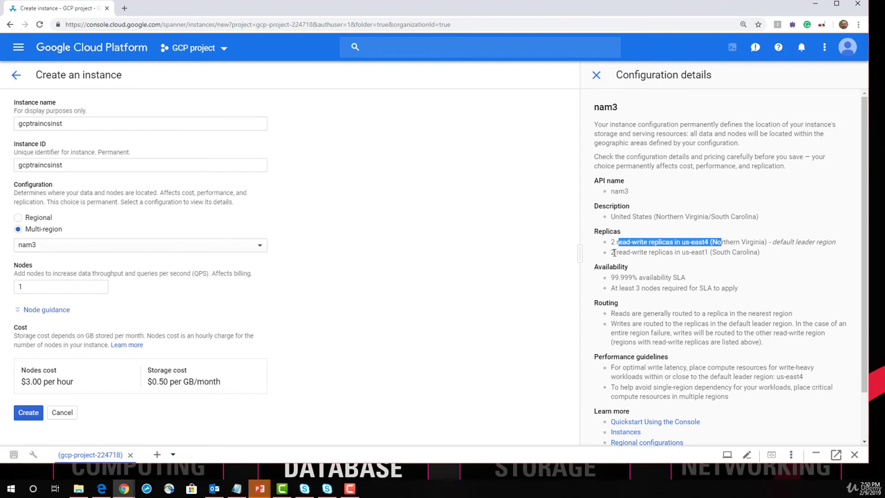
left_click_drag(613, 252, 714, 253)
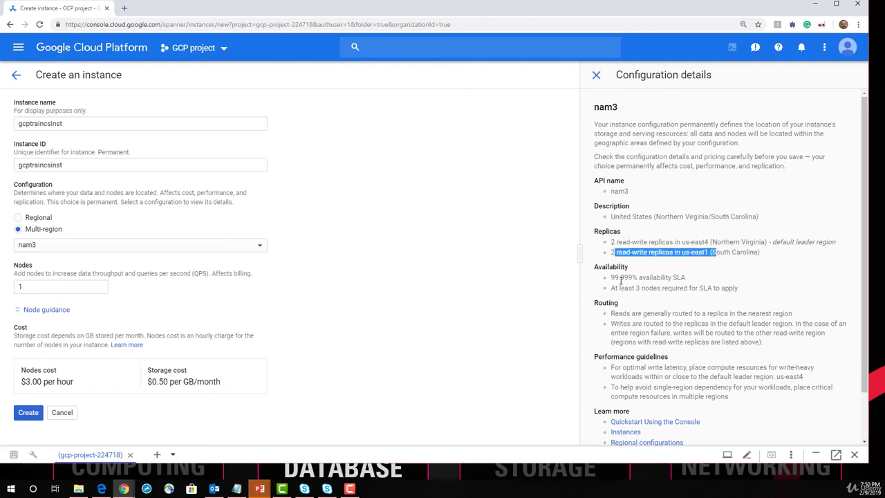
left_click_drag(611, 277, 650, 276)
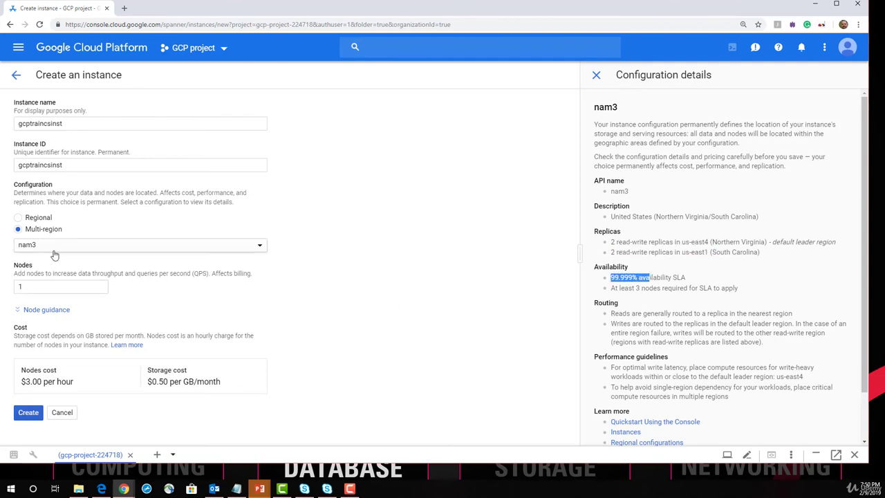
Step: Switch the multi-region configuration to nam6 and review its description, replicas and availability details
left_click(88, 246)
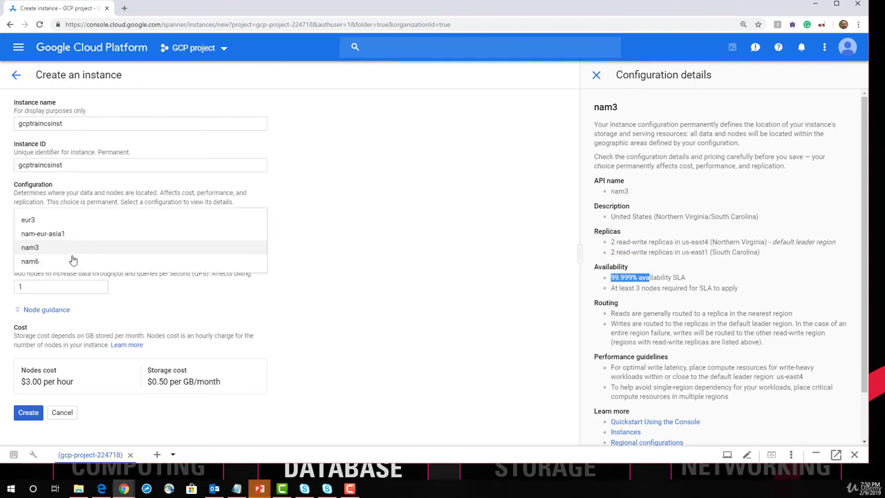
left_click(75, 260)
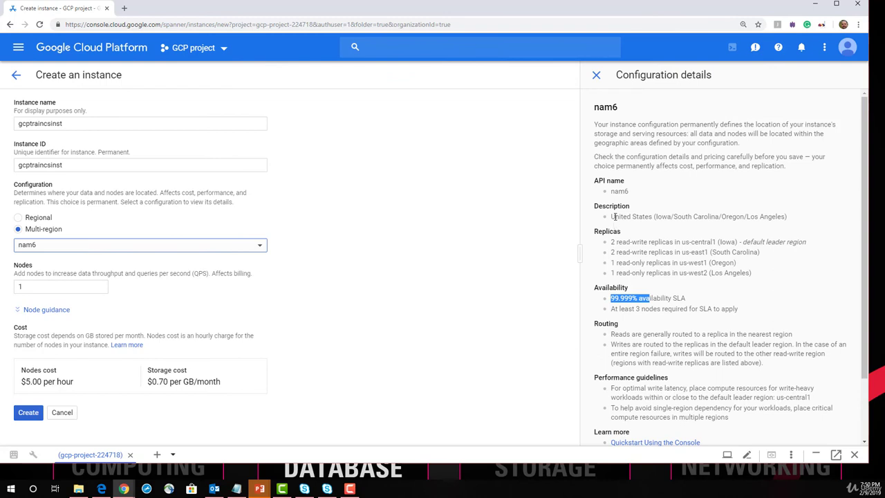
left_click_drag(612, 216, 718, 232)
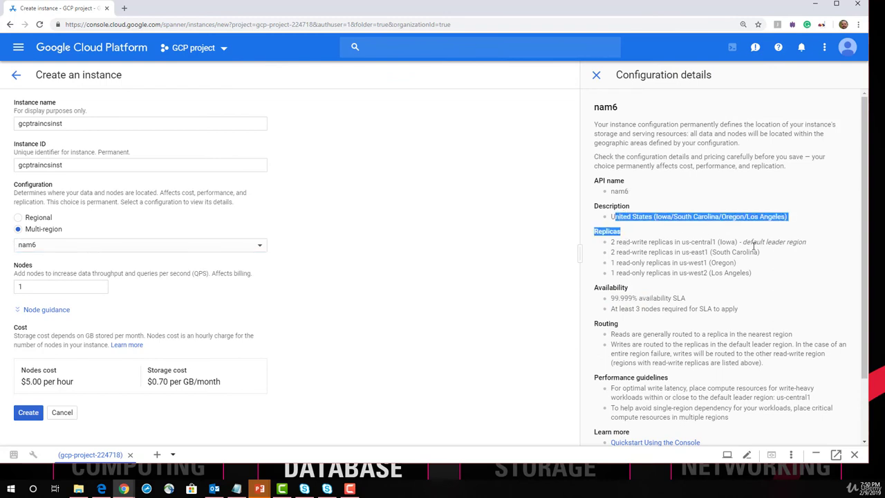
left_click_drag(675, 288, 654, 304)
left_click(733, 325)
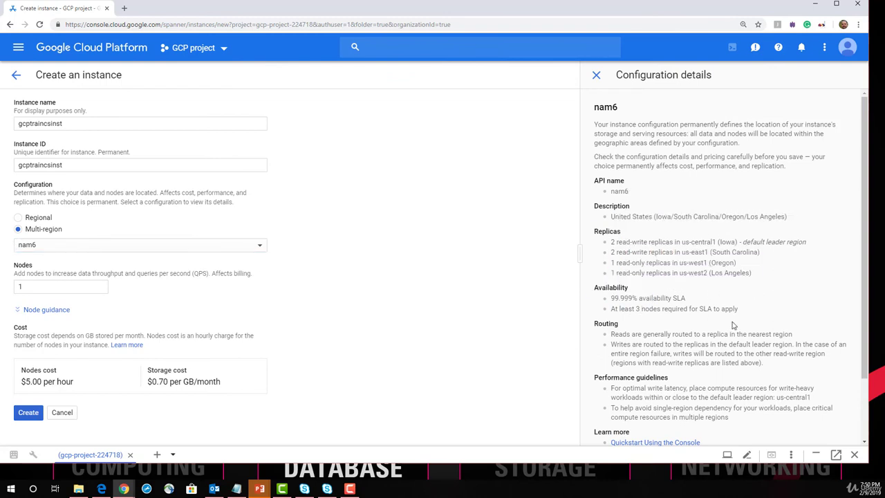
Step: Switch the multi-region configuration to eur3 and highlight its description and read-write replica locations
left_click(185, 251)
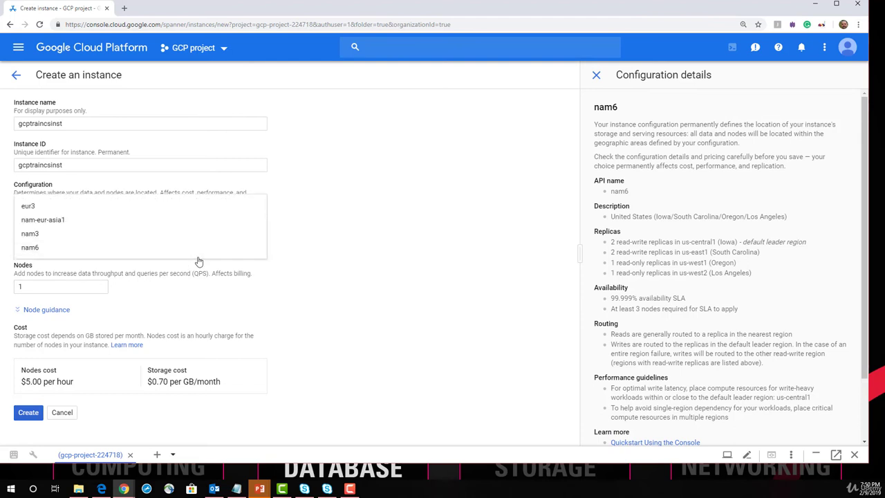
left_click(85, 206)
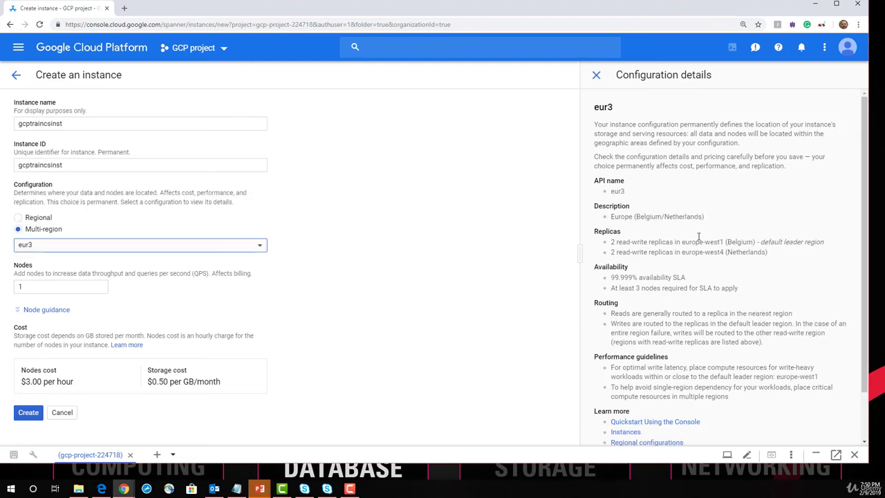
left_click_drag(639, 217, 721, 225)
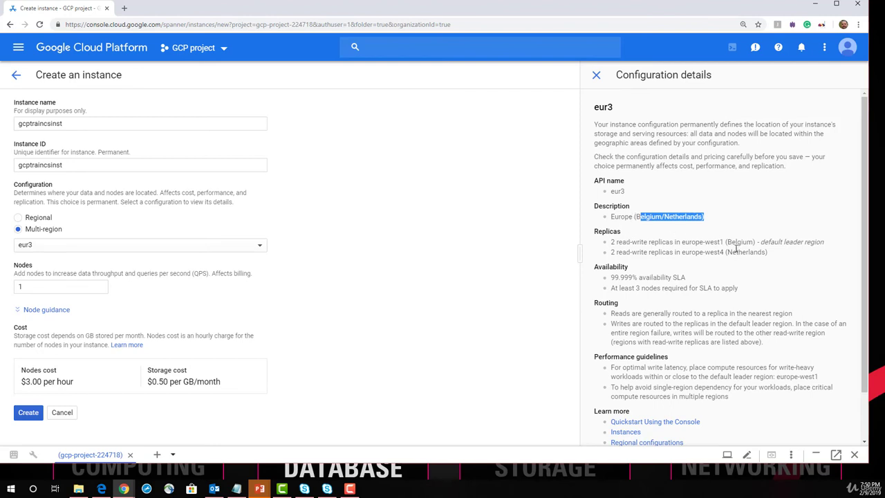
left_click_drag(642, 242, 716, 244)
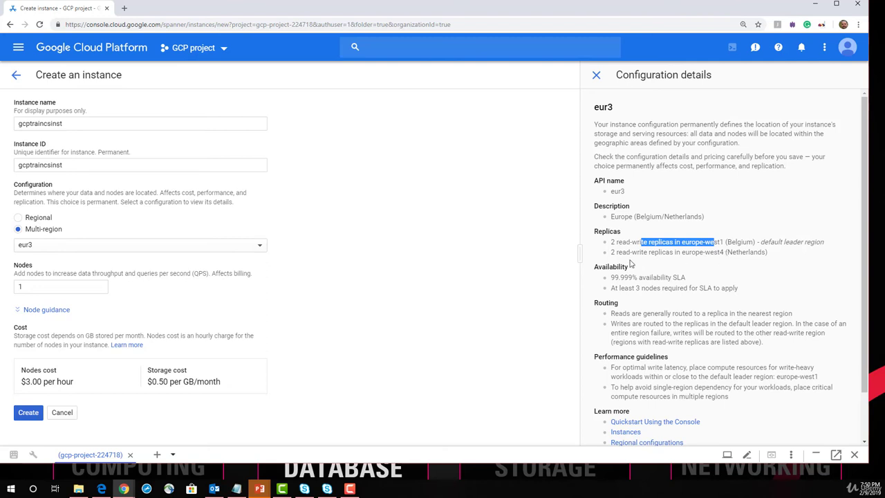
left_click_drag(621, 253, 729, 253)
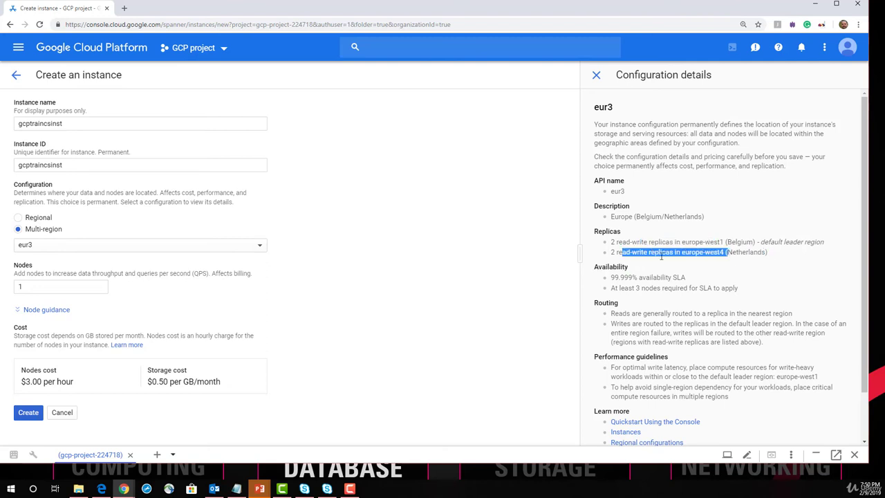
Step: Set the configuration to Regional with asia-east1 and highlight its API name, replicas and availability percentage
left_click(48, 219)
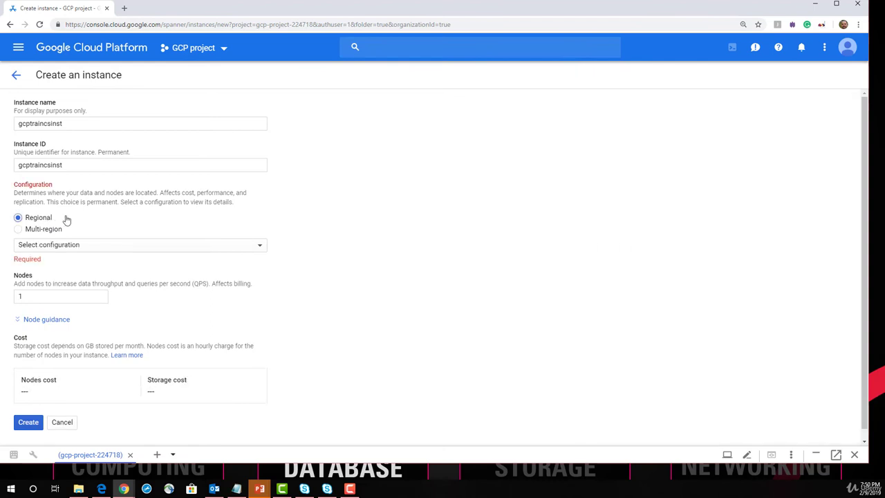
left_click(68, 244)
left_click(90, 247)
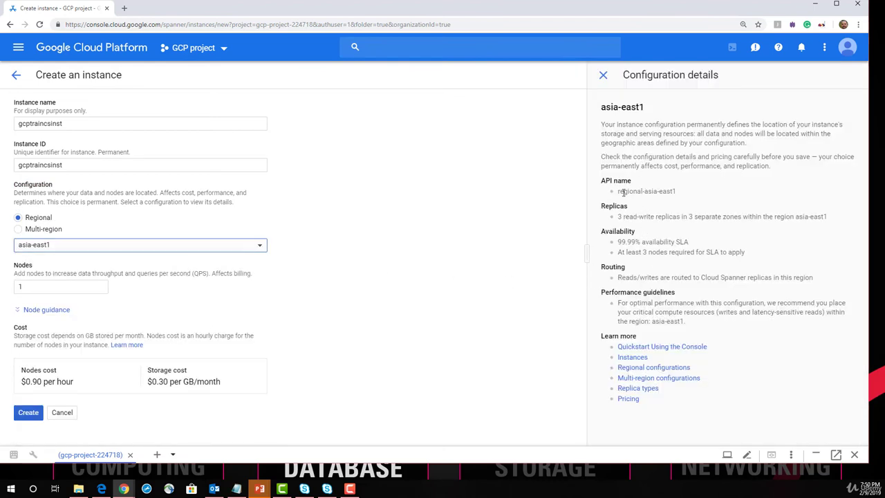
left_click_drag(617, 192, 686, 196)
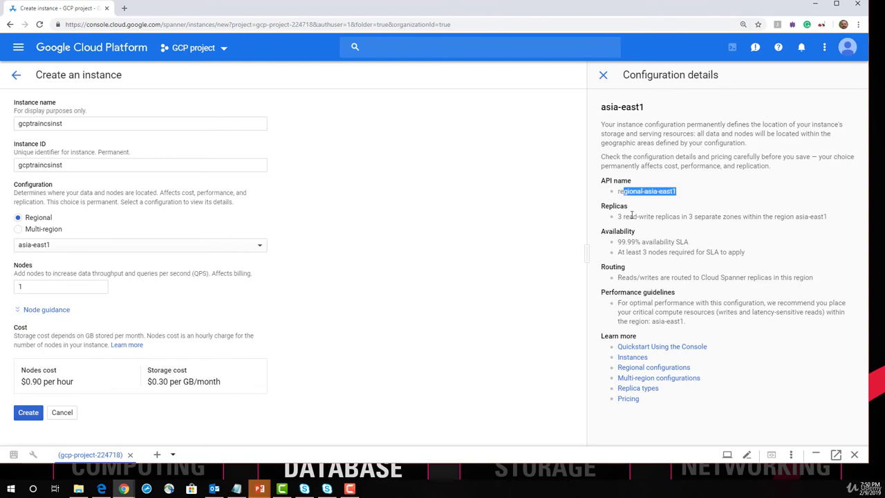
left_click_drag(619, 216, 829, 219)
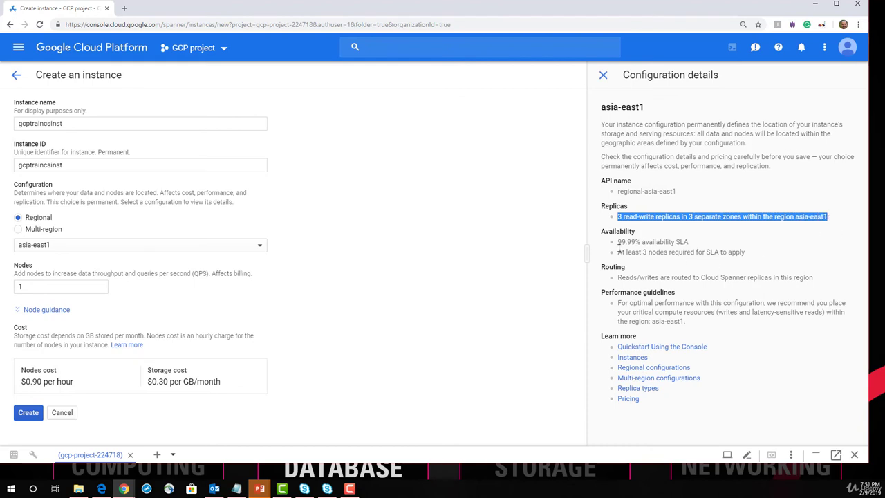
left_click_drag(618, 242, 639, 242)
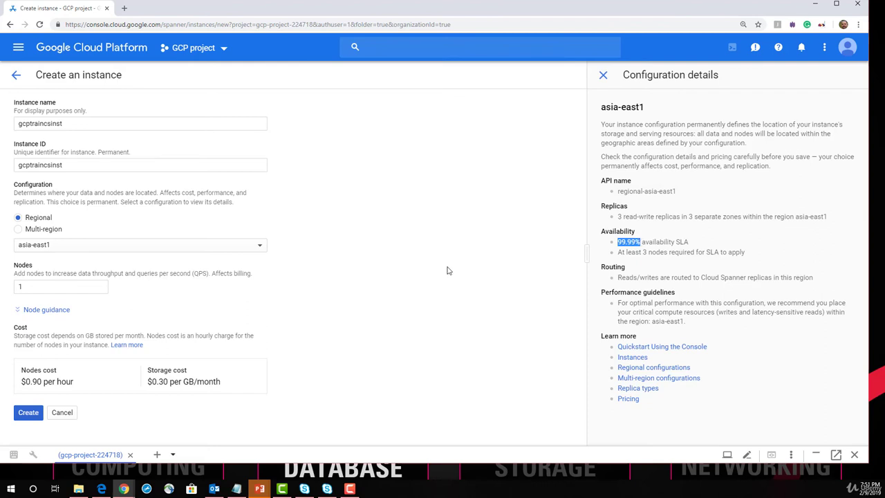
Step: Change the regional configuration to us-central1, highlight its availability percentage and look through the list of regions
left_click(74, 246)
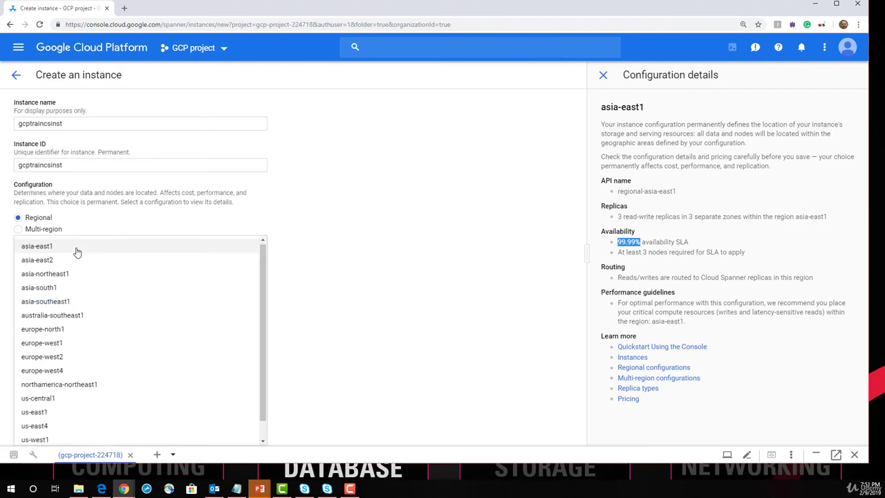
left_click(80, 399)
left_click(630, 250)
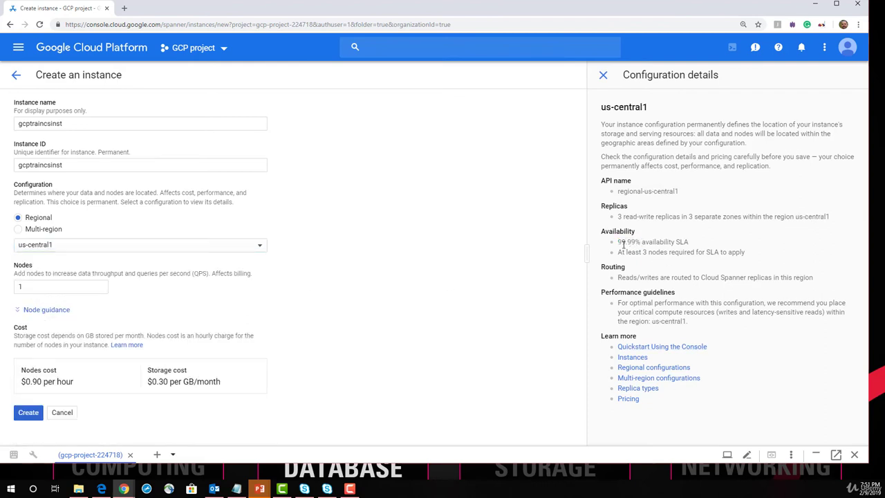
left_click_drag(617, 242, 633, 243)
left_click(135, 246)
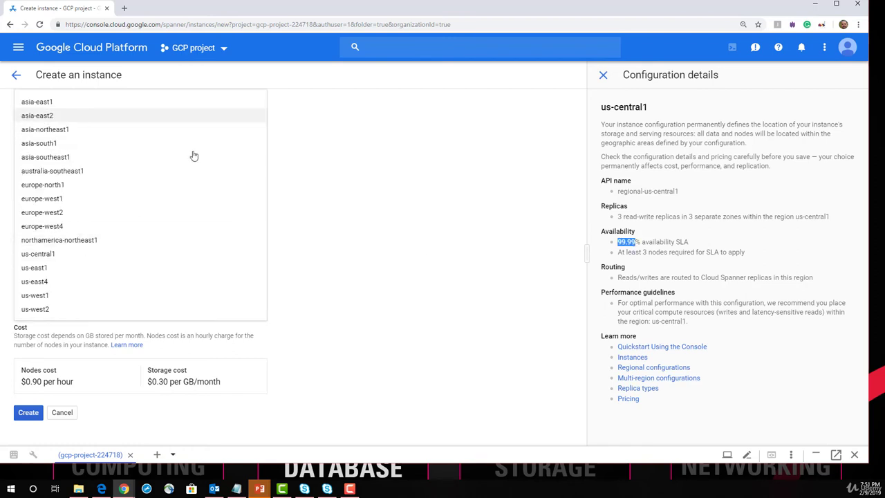
left_click(387, 194)
Step: Set the configuration back to Multi-region with eur3 and highlight its availability SLA percentage
left_click(56, 229)
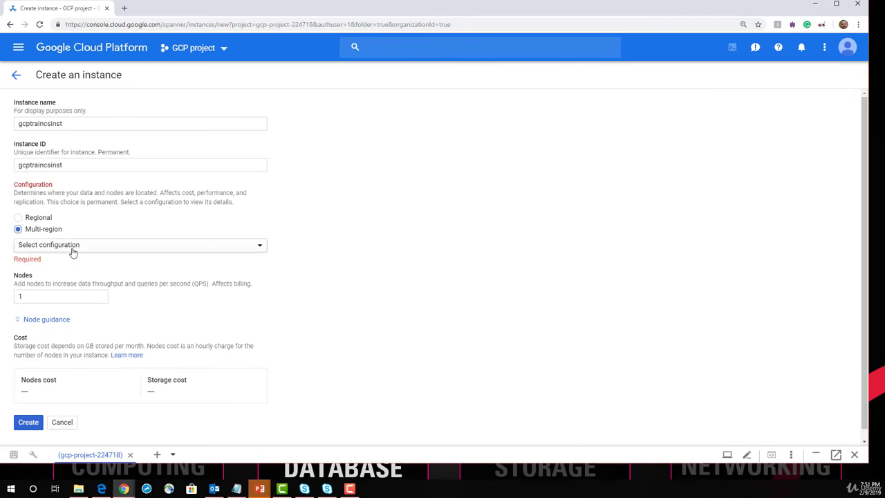
left_click(73, 251)
left_click(75, 248)
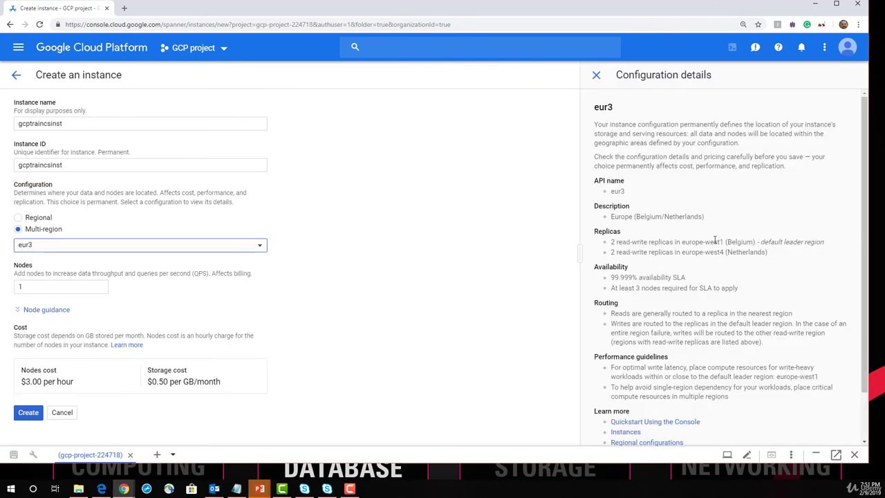
left_click_drag(612, 278, 638, 276)
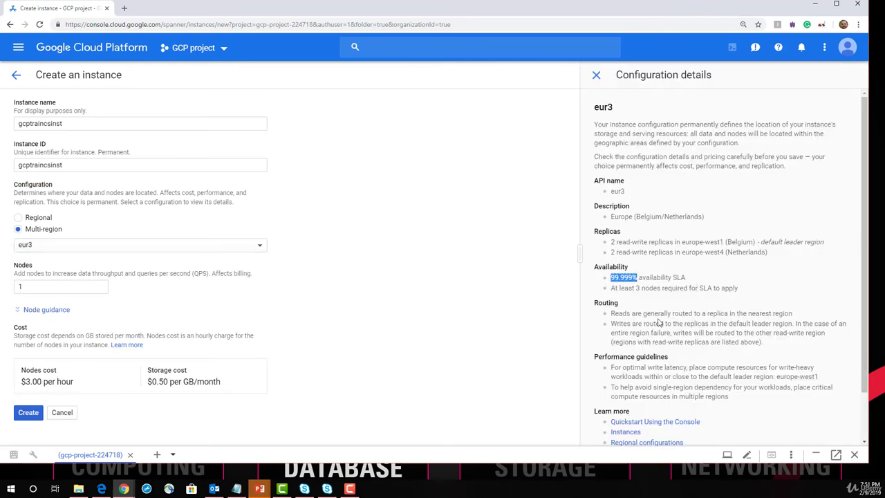
left_click(634, 287)
left_click_drag(633, 278, 612, 276)
Step: Set the instance's configuration to Regional with us-east1 and highlight the hourly nodes cost
left_click(31, 219)
left_click(67, 249)
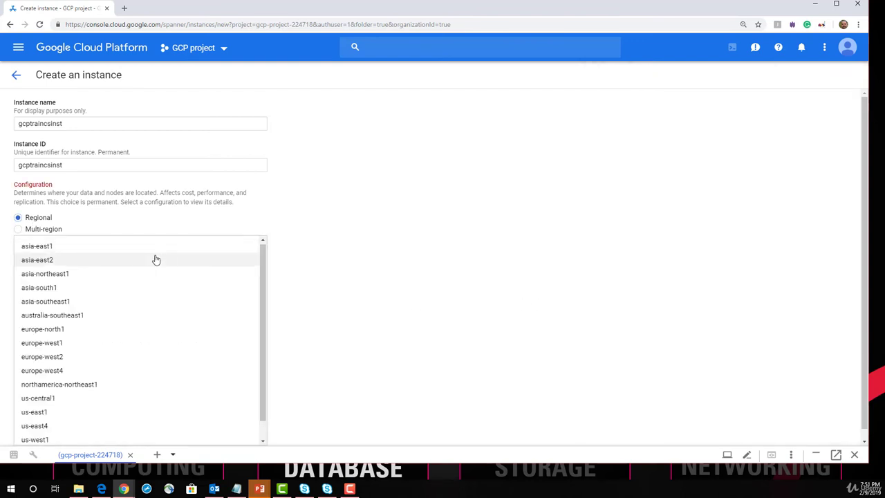
left_click(74, 413)
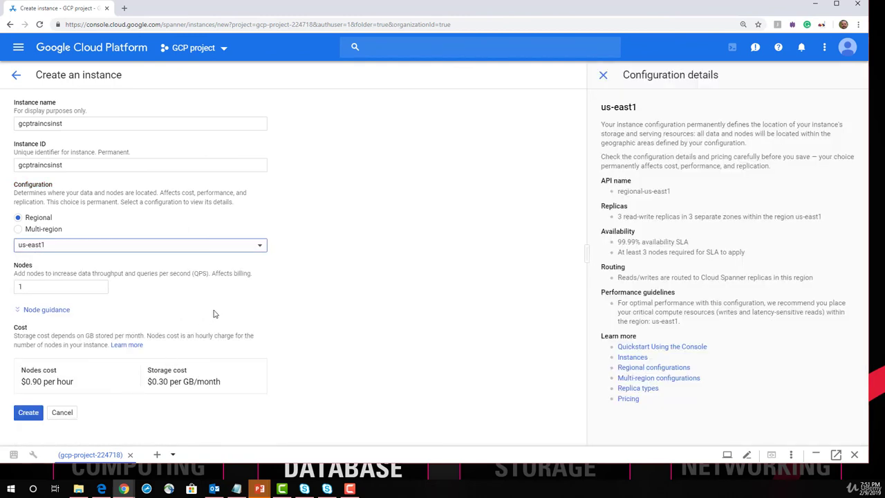
left_click(51, 284)
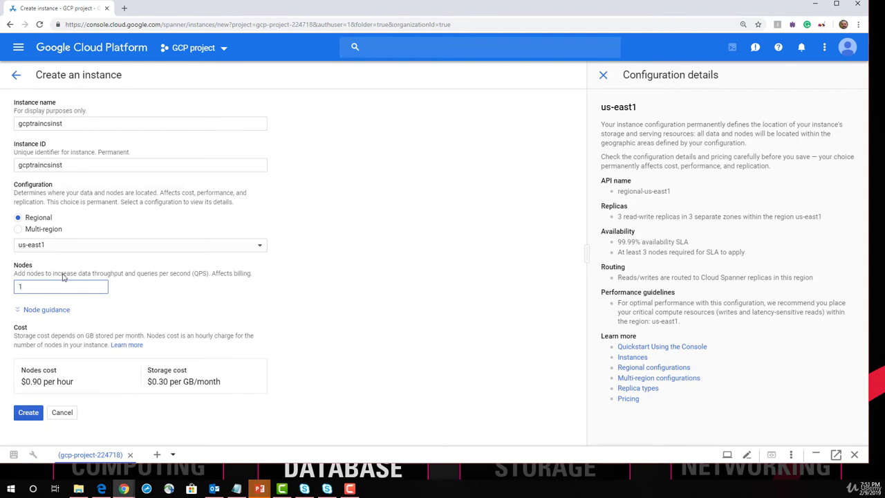
left_click_drag(30, 382, 74, 382)
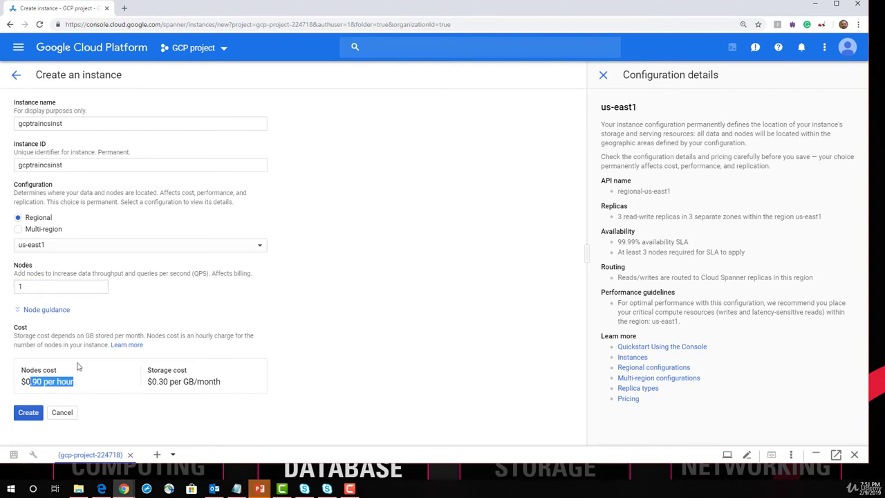
Step: Set the number of nodes to 100 and highlight the nodes cost and storage cost
double_click(38, 287)
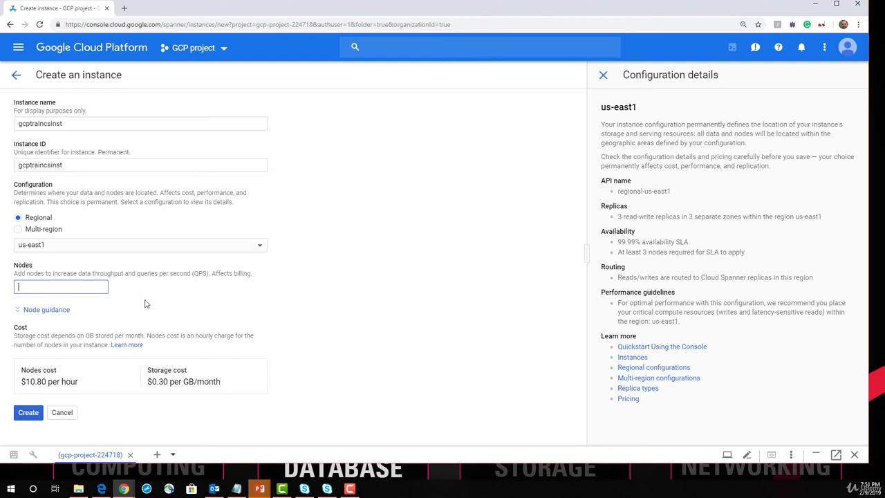
key("Tab")
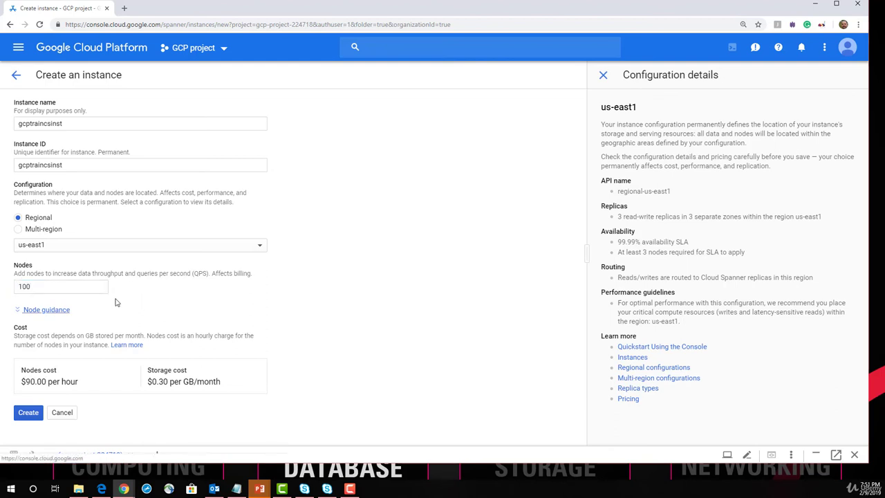
left_click_drag(26, 382, 78, 380)
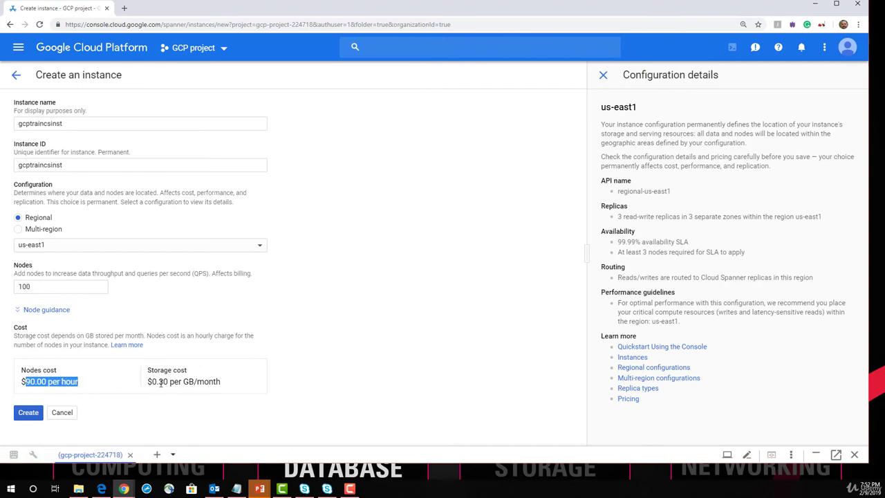
left_click_drag(159, 382, 209, 382)
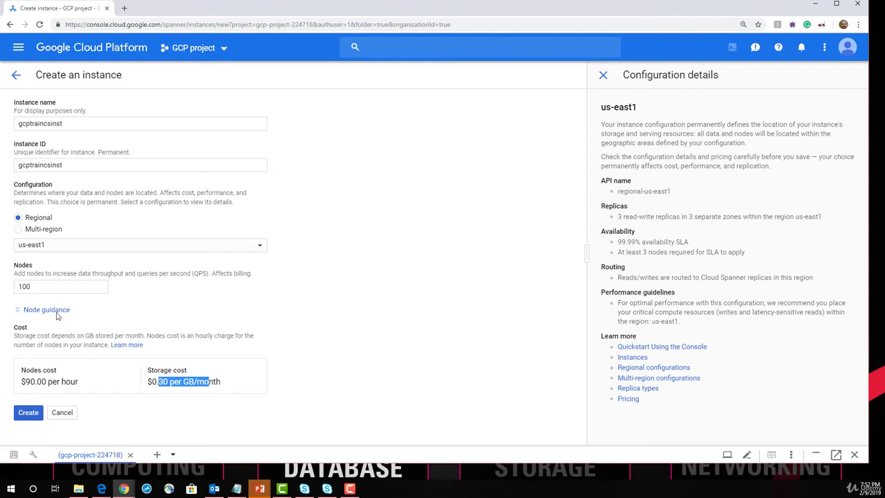
Step: Set the number of nodes to 10 and check the nodes cost and storage cost
left_click(53, 287)
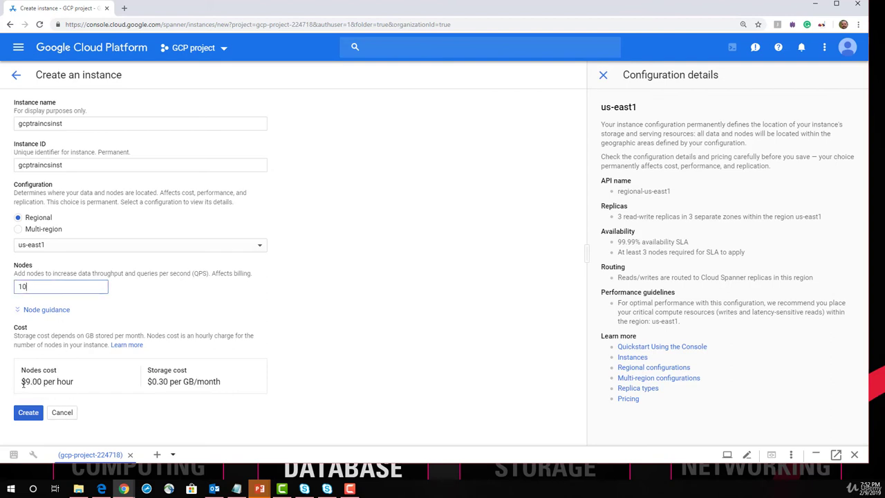
key("Tab")
left_click_drag(22, 381, 74, 382)
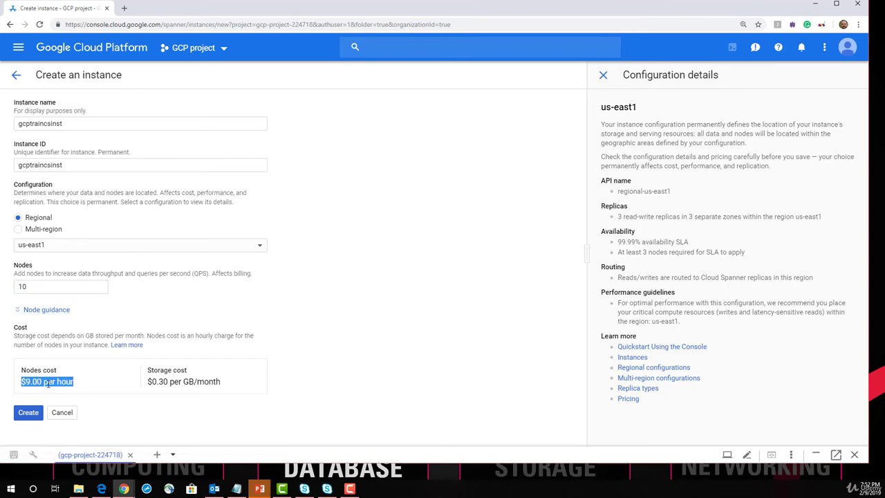
left_click(159, 381)
triple_click(159, 381)
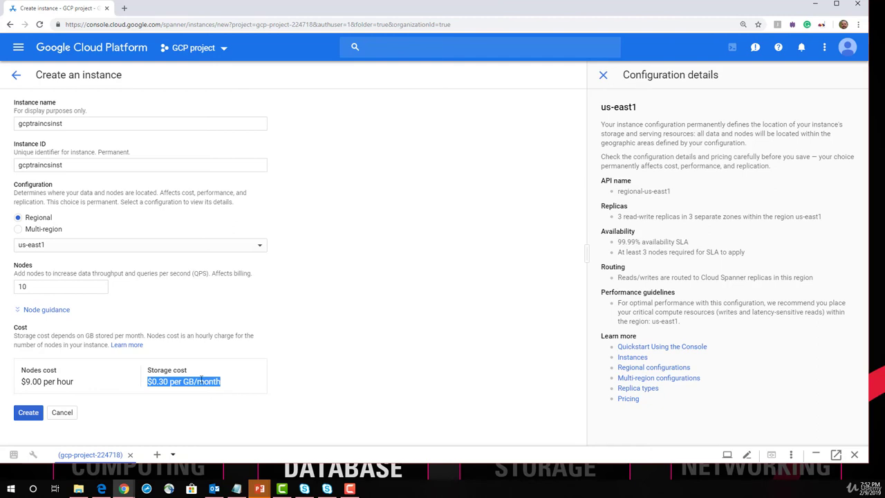
Step: Expand the node guidance and highlight the line about each node's read throughput
left_click(58, 312)
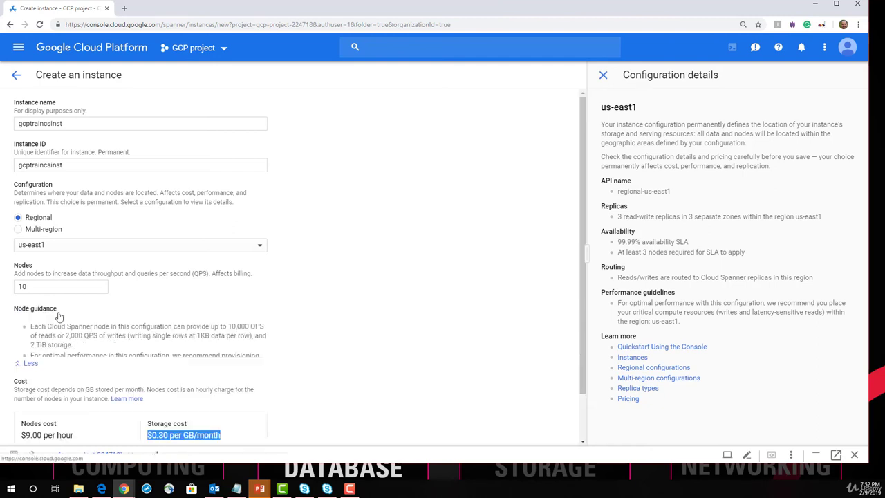
scroll(174, 354, "down", 2)
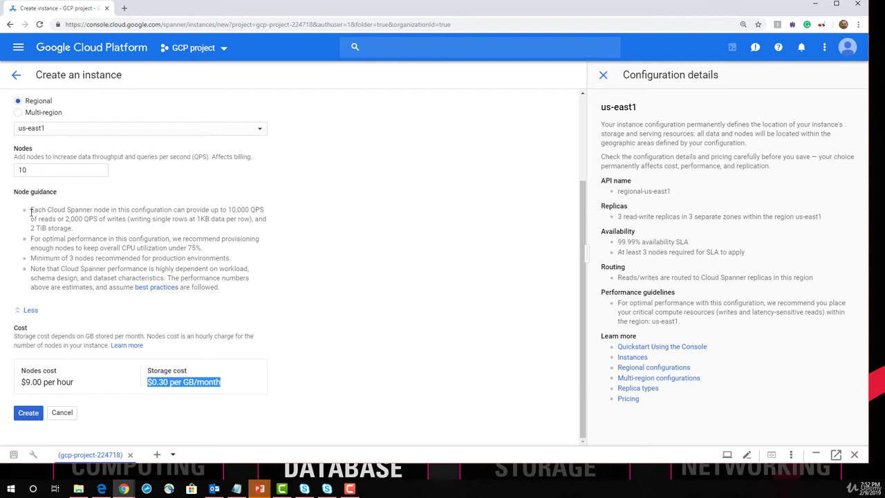
left_click_drag(30, 211, 268, 216)
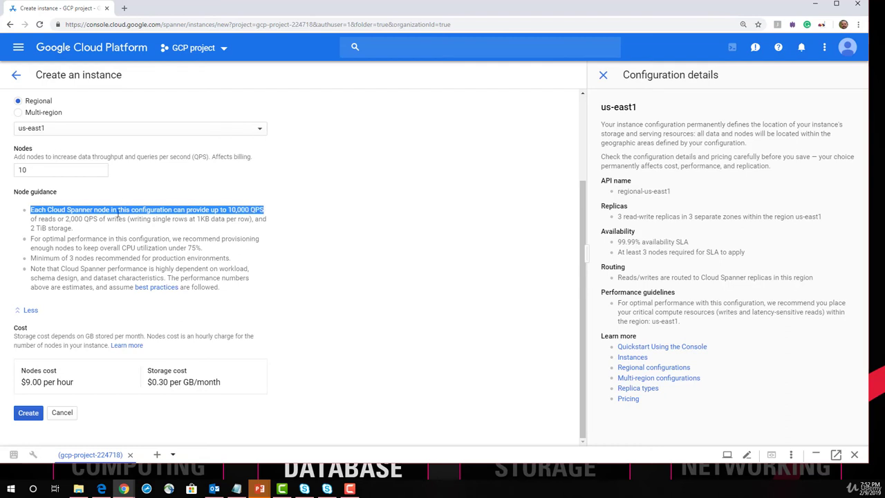
Step: Set the number of nodes to 1
scroll(69, 231, "up", 2)
left_click(50, 261)
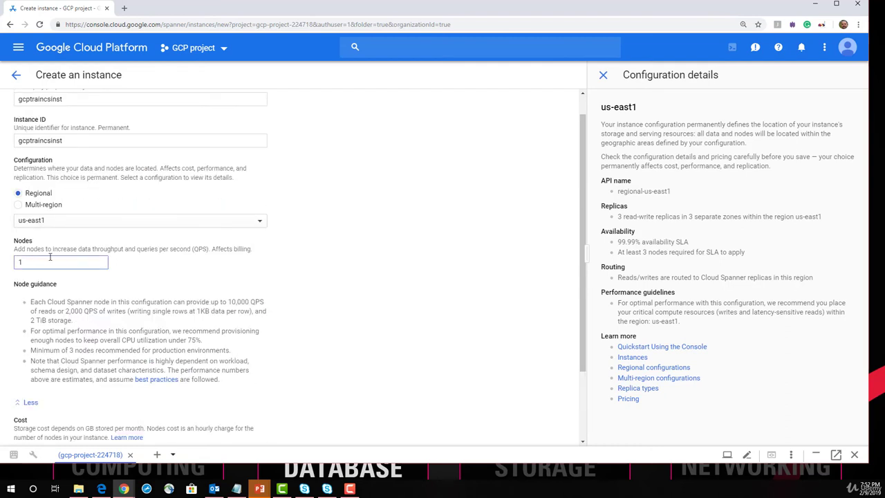
Step: Highlight the read throughput figure of 10,000 QPS per node in the node guidance
key("Tab")
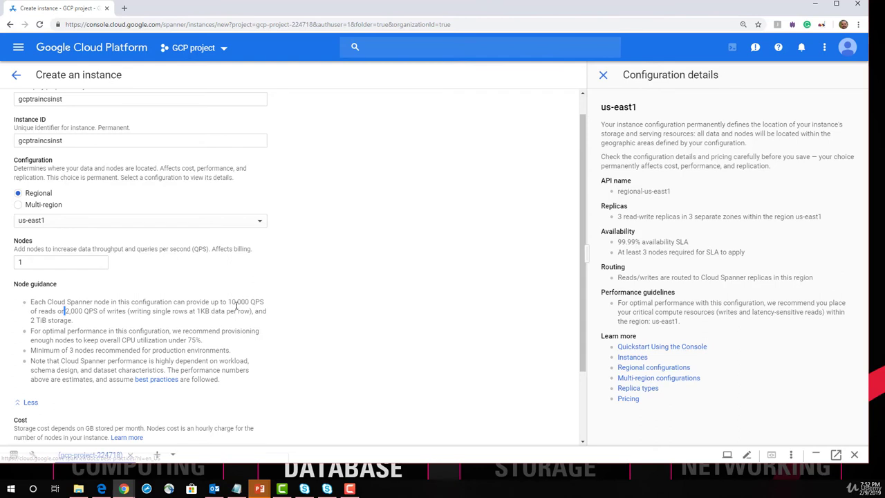
left_click_drag(228, 302, 264, 302)
left_click_drag(37, 313, 56, 313)
left_click(252, 301)
double_click(252, 302)
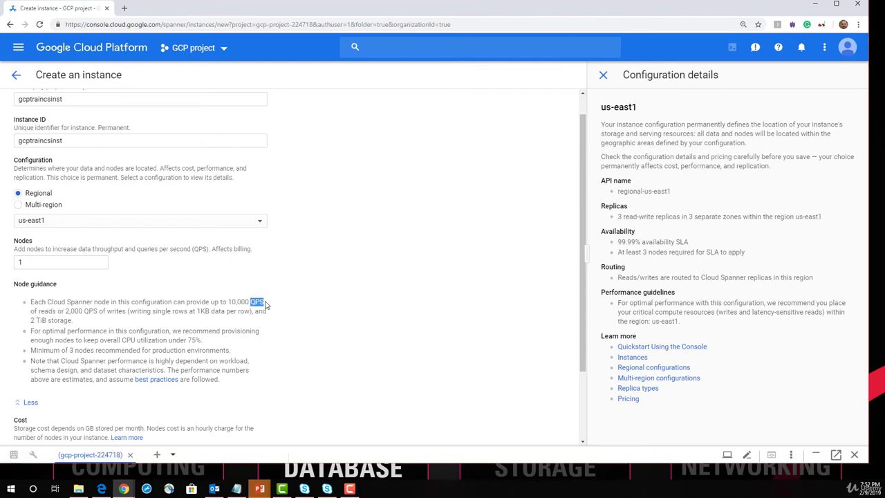
Step: Highlight the node guidance's write throughput, row size and storage figures for each node
left_click(66, 311)
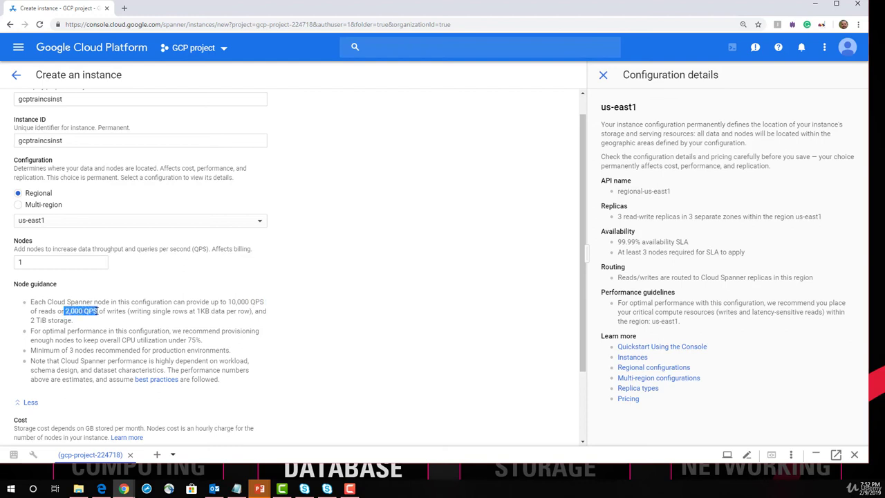
left_click_drag(98, 311, 124, 312)
left_click(124, 324)
left_click_drag(58, 312, 66, 314)
left_click_drag(199, 311, 212, 312)
left_click_drag(30, 321, 75, 321)
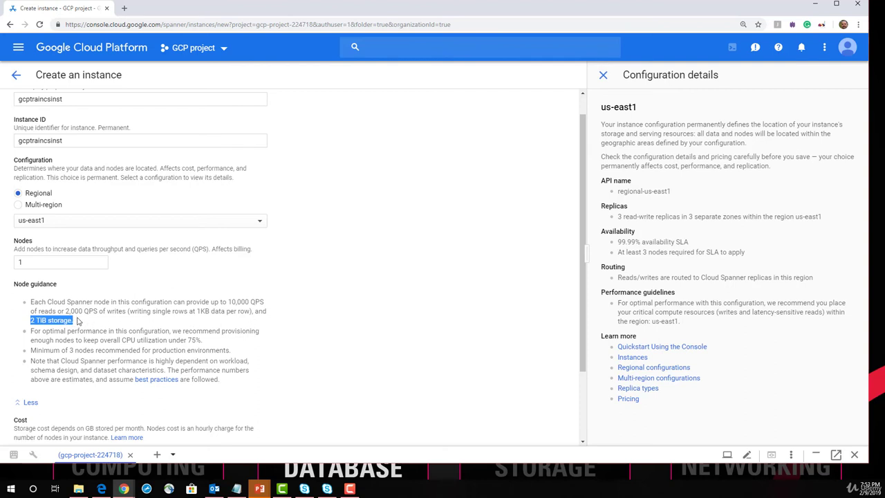
Step: Examine the node guidance on per-node capacity, recommended CPU utilization and the minimum nodes for production
double_click(25, 263)
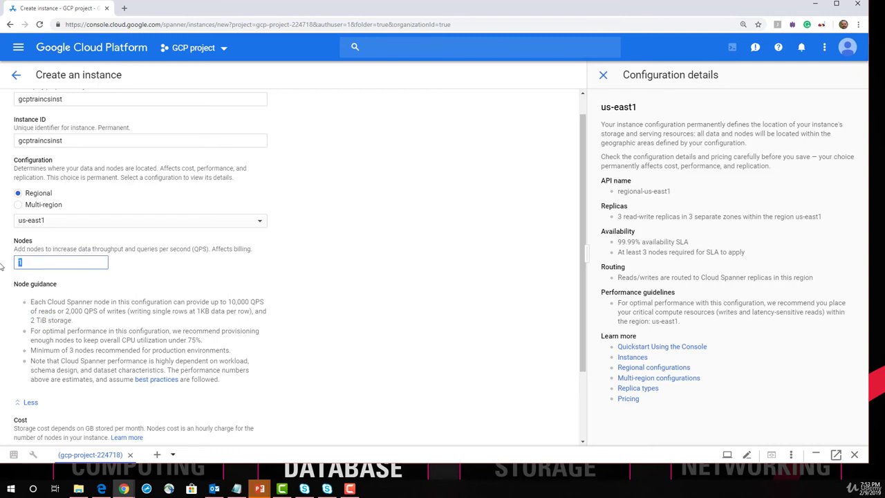
scroll(106, 333, "down", 1)
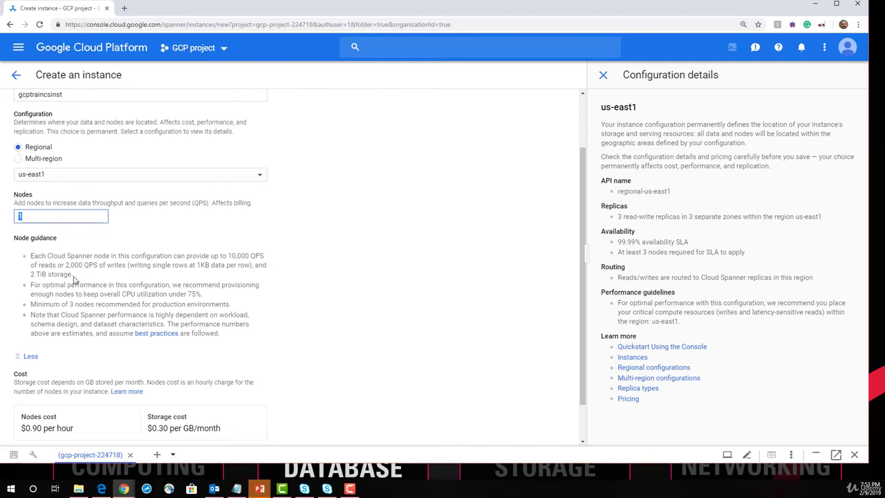
left_click_drag(73, 276, 25, 261)
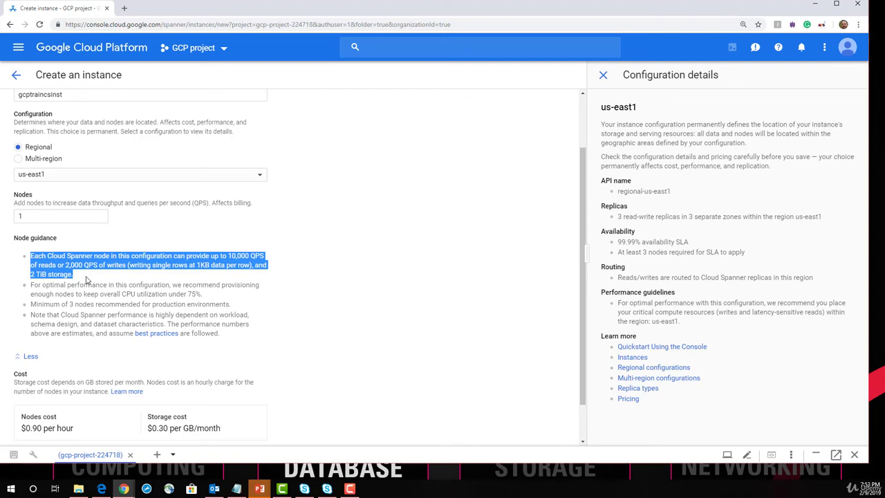
left_click_drag(86, 277, 30, 255)
left_click_drag(112, 293, 220, 295)
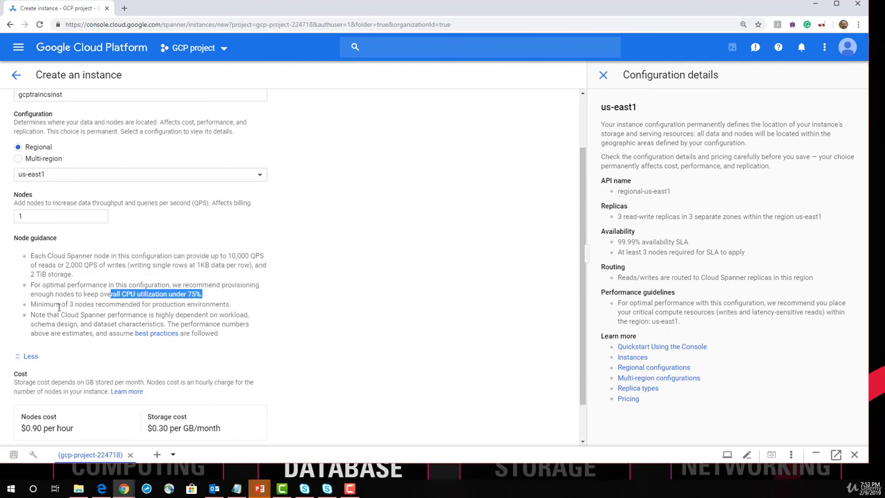
left_click_drag(58, 305, 110, 305)
Step: Review the instance settings and create the gcptraincsinst instance with the regional us-east1 configuration and 1 node
scroll(111, 346, "down", 1)
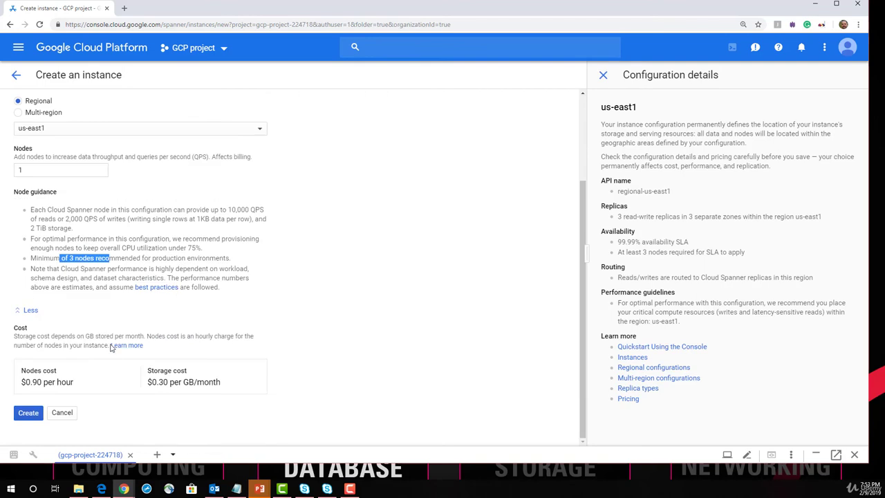
scroll(120, 312, "up", 2)
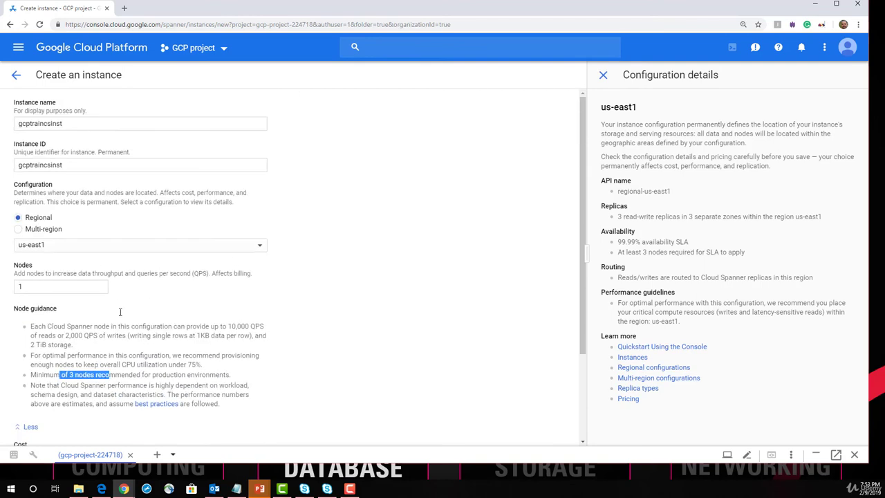
scroll(102, 349, "down", 2)
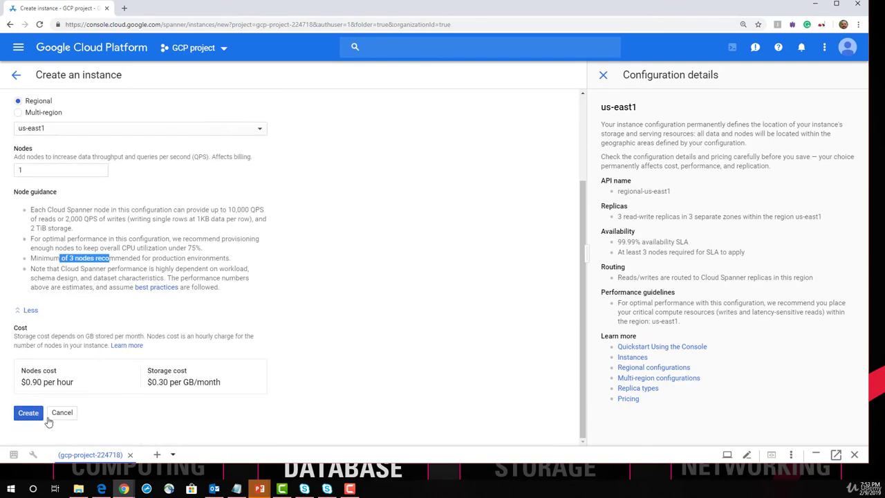
left_click(27, 414)
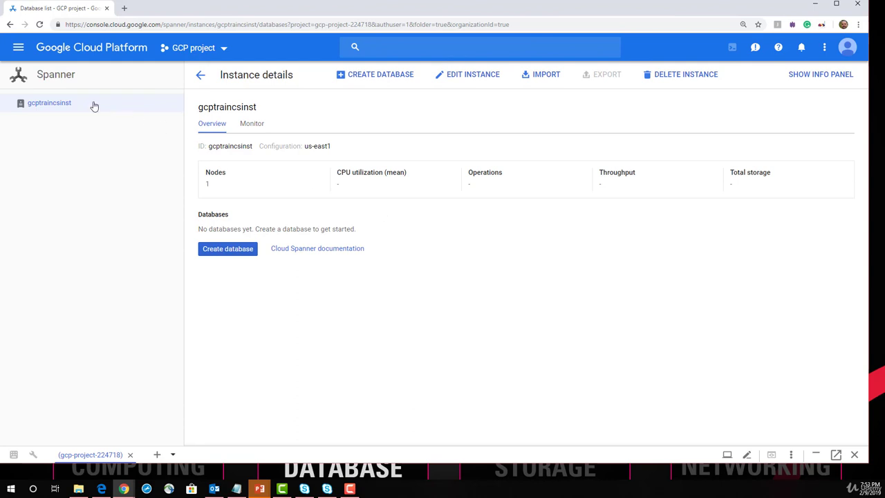
Step: View the monitoring charts of the gcptraincsinst instance and return to its overview
left_click(67, 103)
left_click(254, 126)
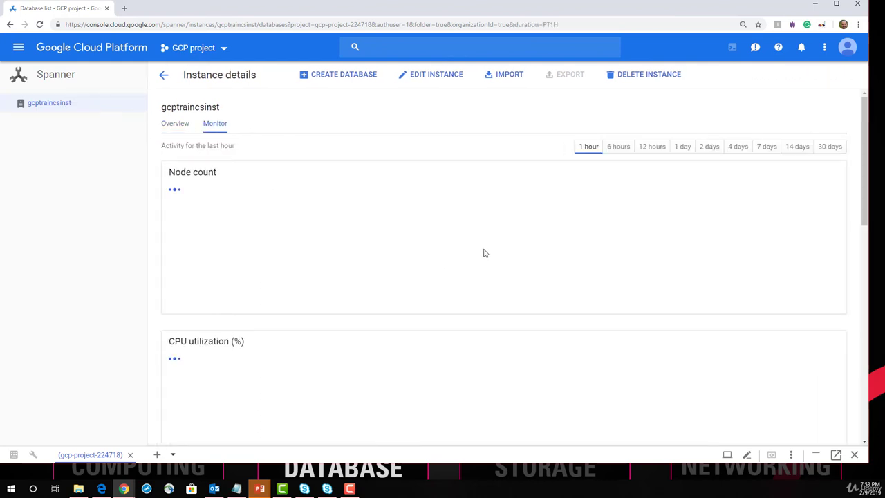
left_click(177, 128)
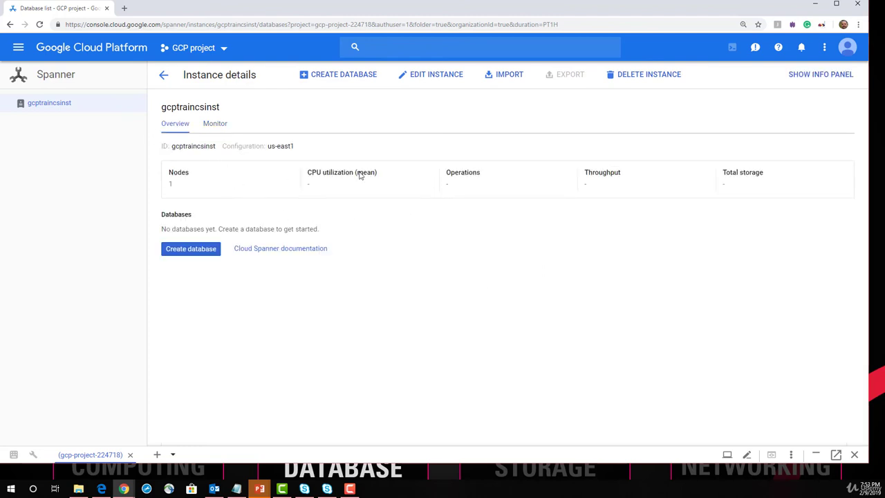
Step: Start a new database in the gcptraincsinst instance, name it cpspannerdb and continue to the schema definition
left_click(209, 253)
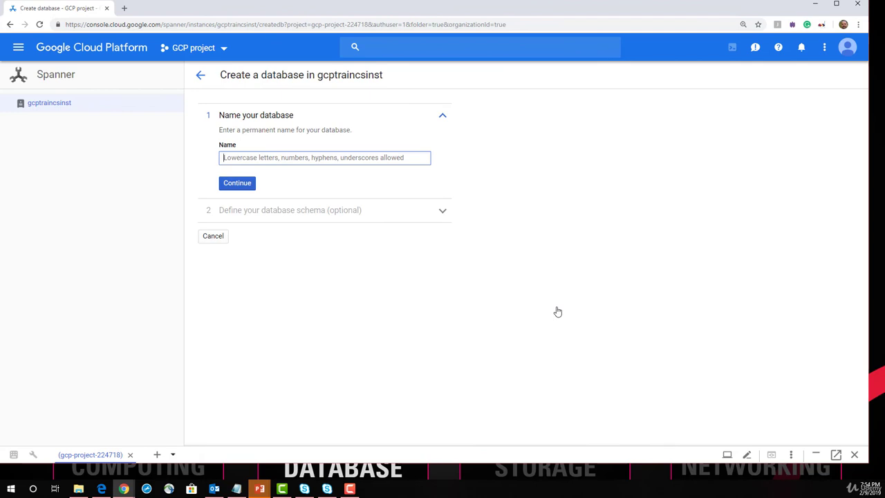
type("cpspannerde")
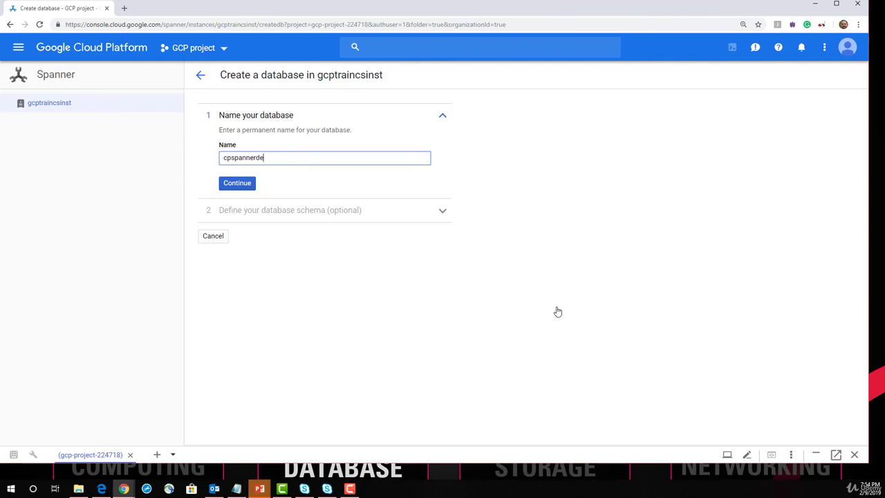
type("mod")
type("b")
key("Left")
key("Left")
key("BackSpace")
key("BackSpace")
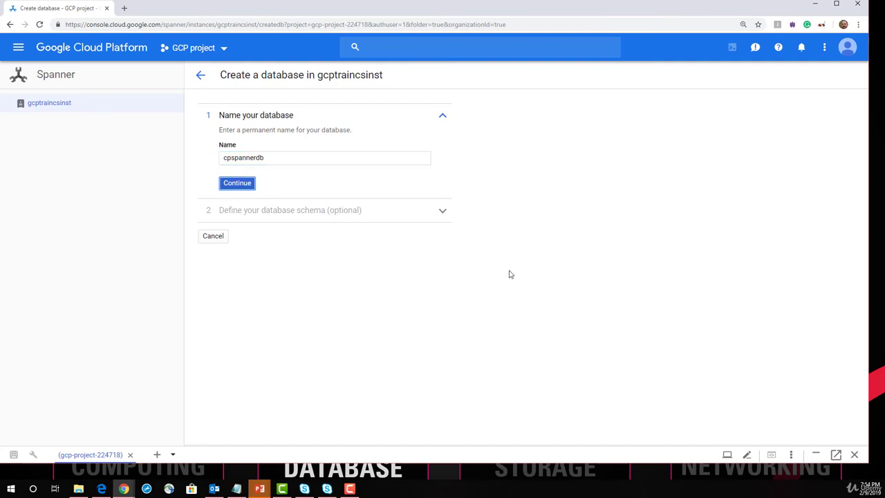
left_click(247, 187)
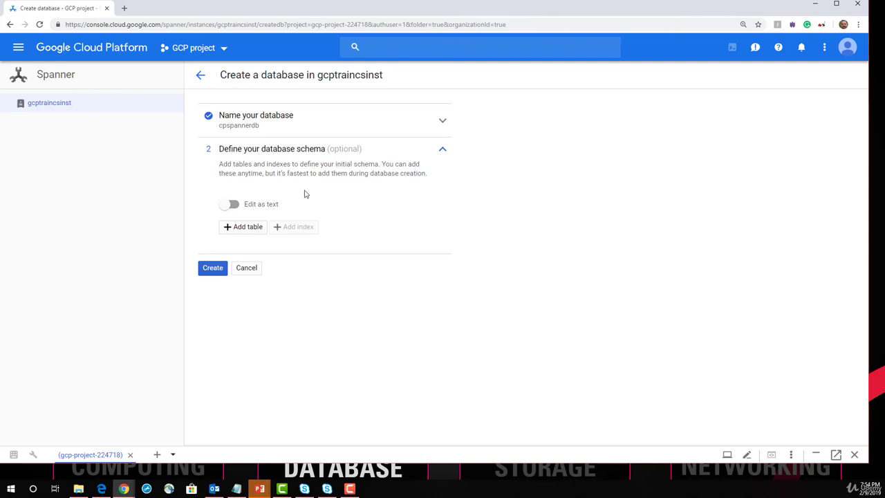
Step: Check the text editing option for the schema, turn it off again and create the database without tables
left_click(232, 205)
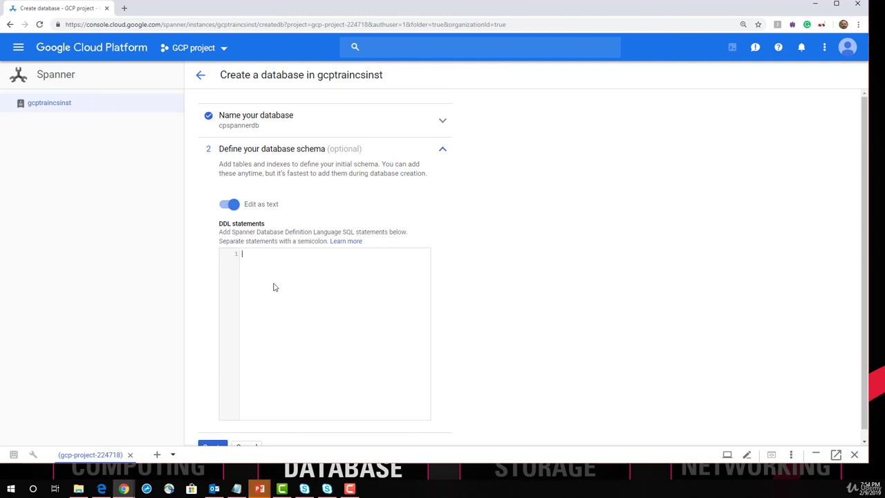
left_click(224, 205)
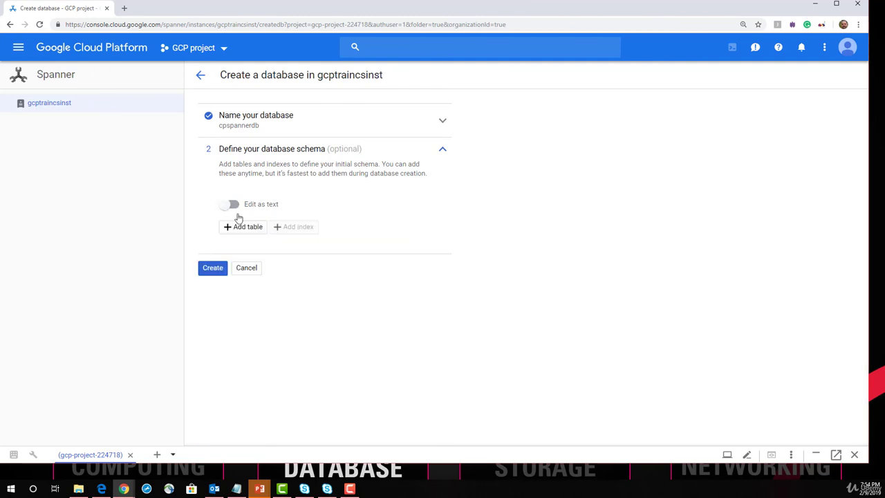
left_click(214, 267)
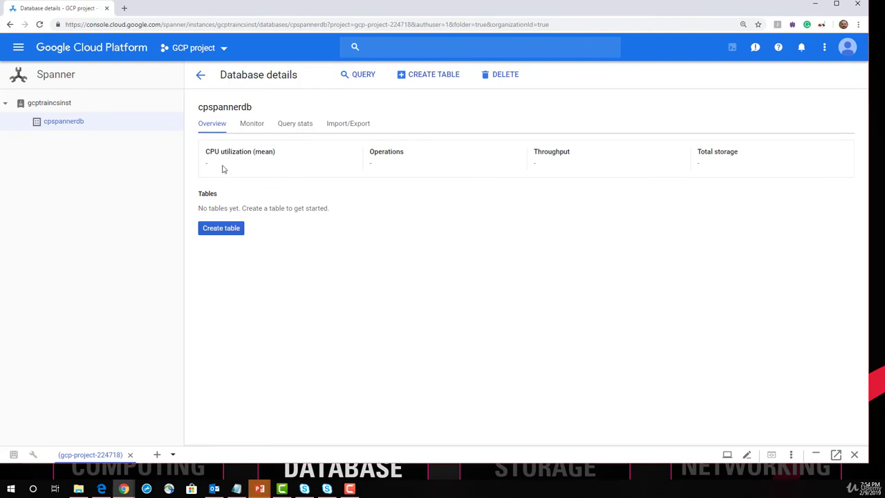
Step: Compare the details of the cpspannerdb database with the overview of its parent instance
left_click(62, 126)
left_click(60, 105)
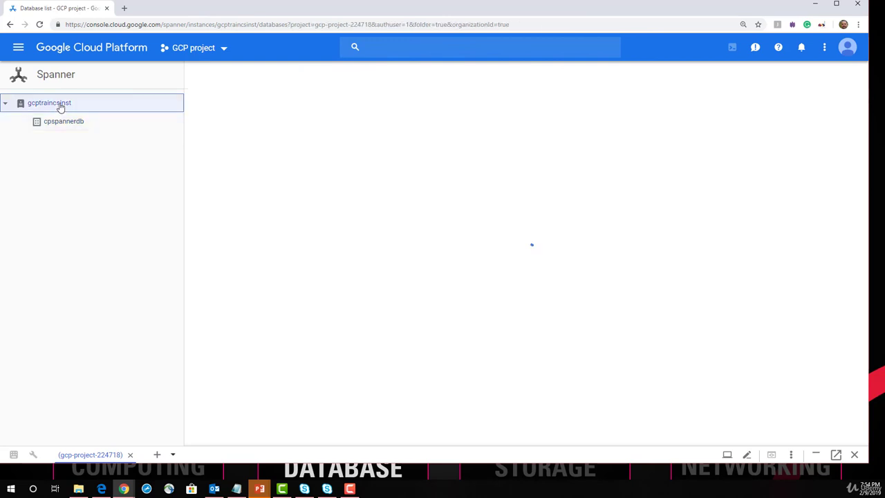
left_click(63, 121)
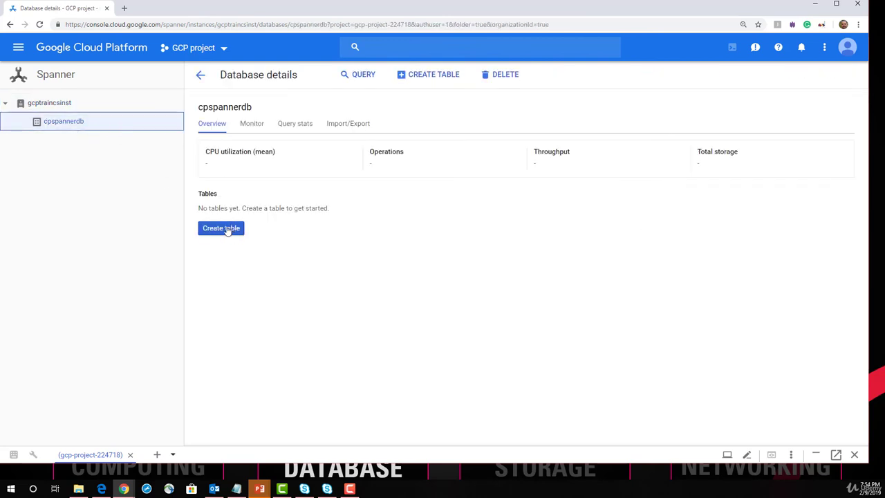
left_click(56, 110)
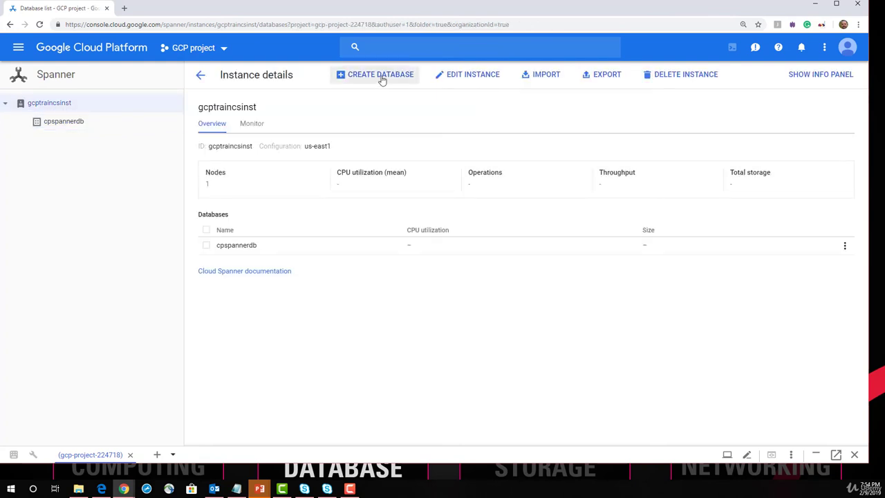
Step: Try 2 nodes in the instance's settings to check the cost, and discard the edit
left_click(476, 74)
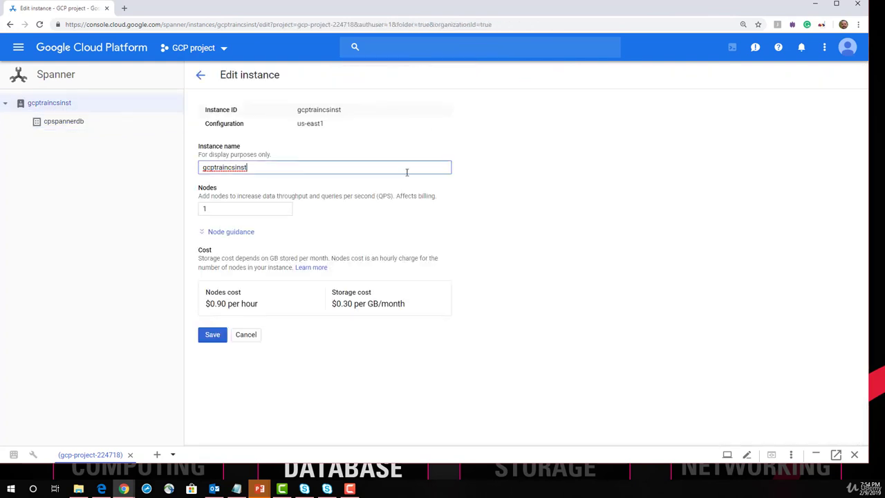
key("Tab")
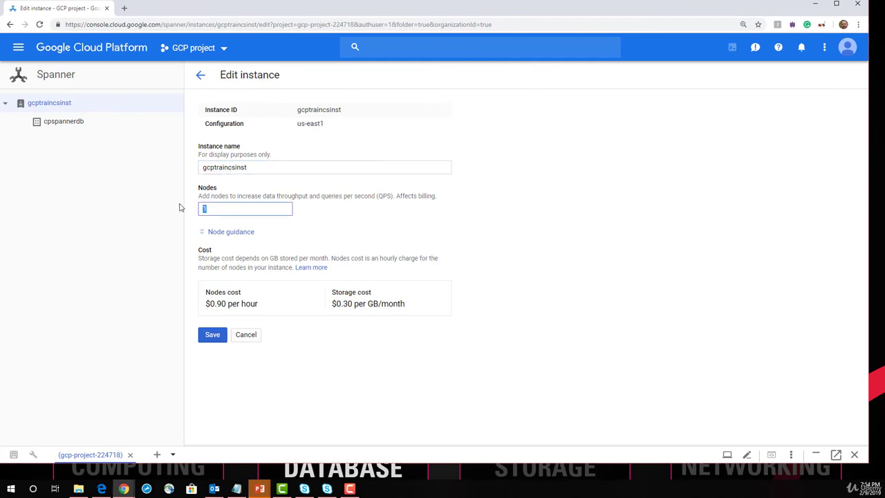
type("2")
key("Tab")
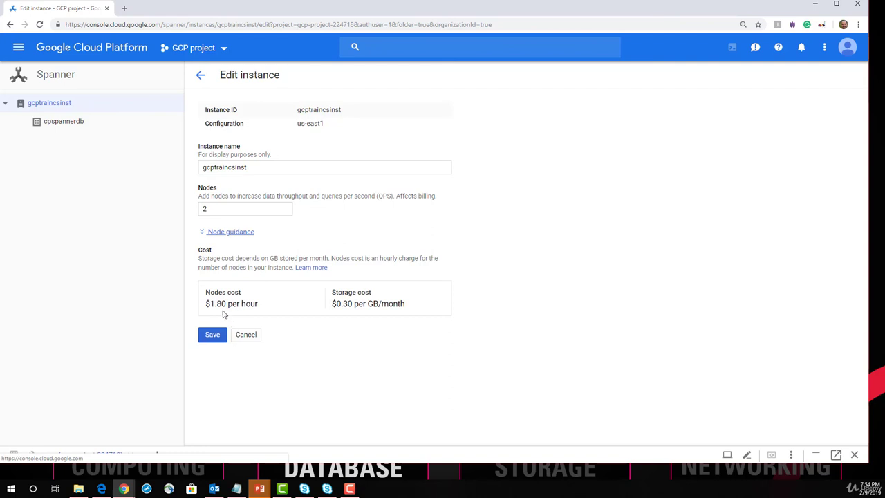
left_click(244, 336)
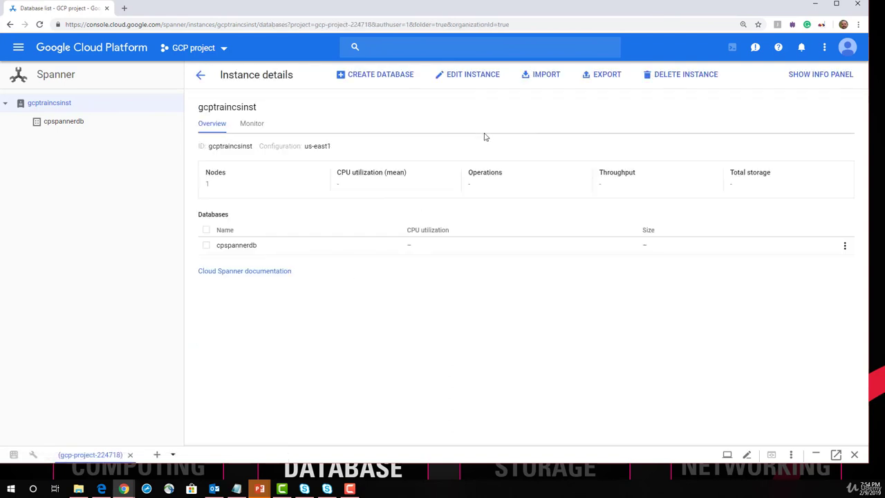
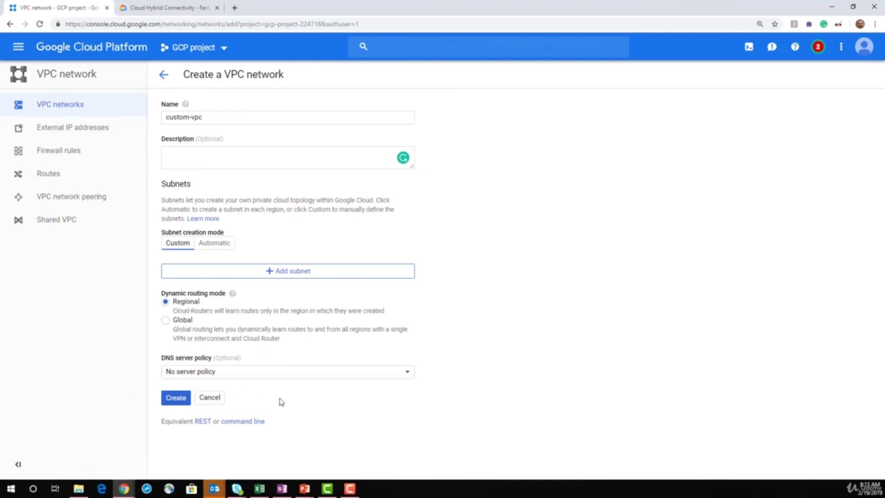
Step: Check the DNS server policy options and create the custom-vpc network with custom subnets, regional routing and no server policy
left_click(203, 374)
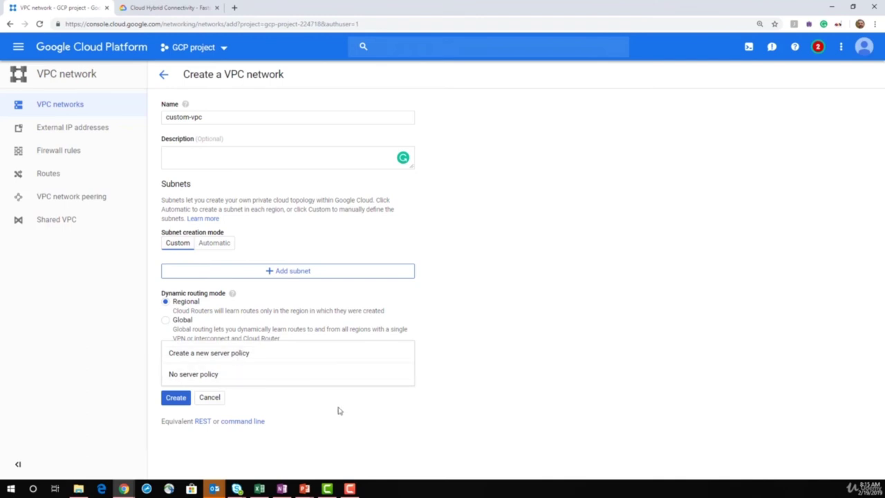
left_click(368, 414)
left_click(173, 399)
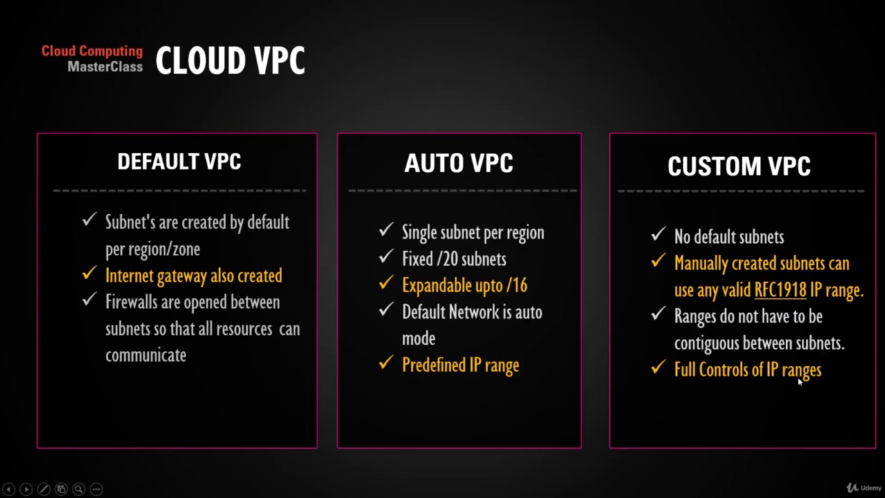
Step: Switch from the slideshow to the Google Cloud console and check the firewall rules and global dynamic routing listed for custom-vpc
key("alt+Tab")
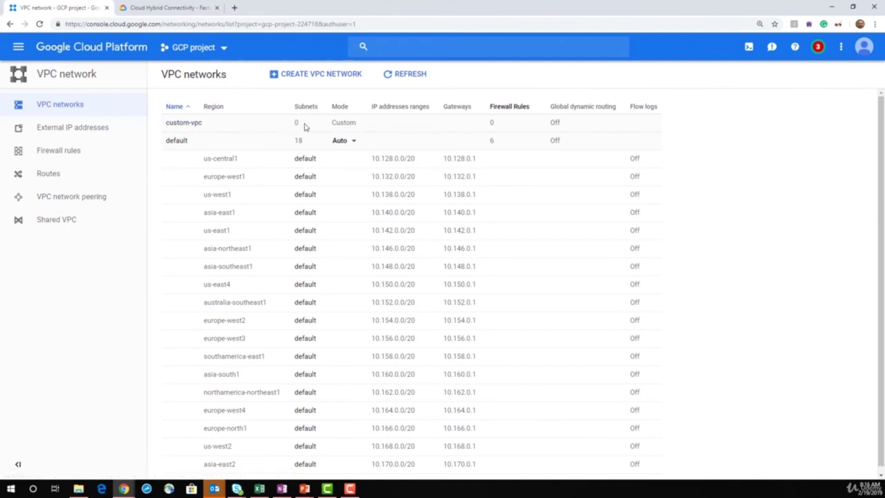
left_click_drag(489, 124, 655, 104)
left_click_drag(551, 124, 585, 126)
Step: Start a new subnet in custom-vpc named mysubn-uswest01 and set its region to us-west1
left_click(196, 124)
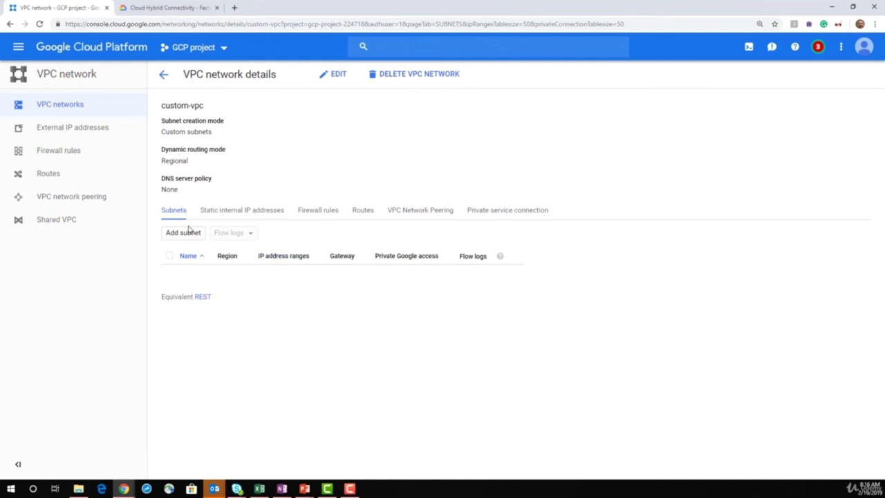
left_click(187, 235)
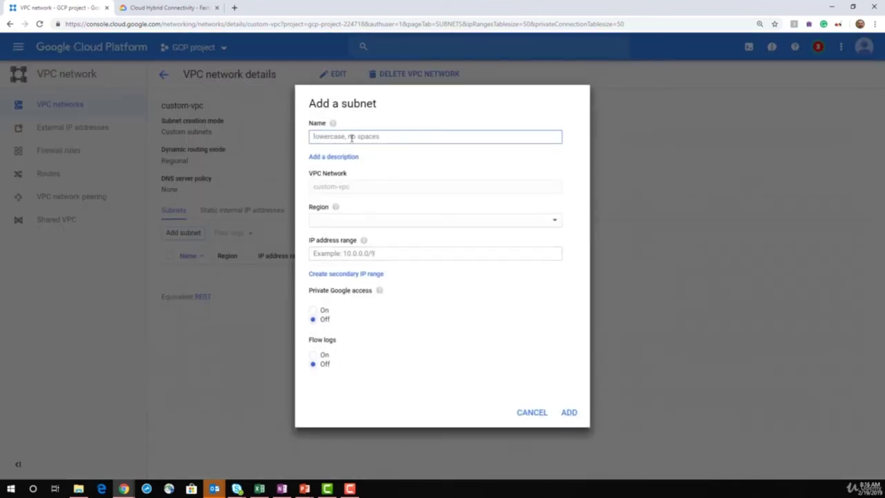
left_click(351, 137)
type("my")
type("subn-us")
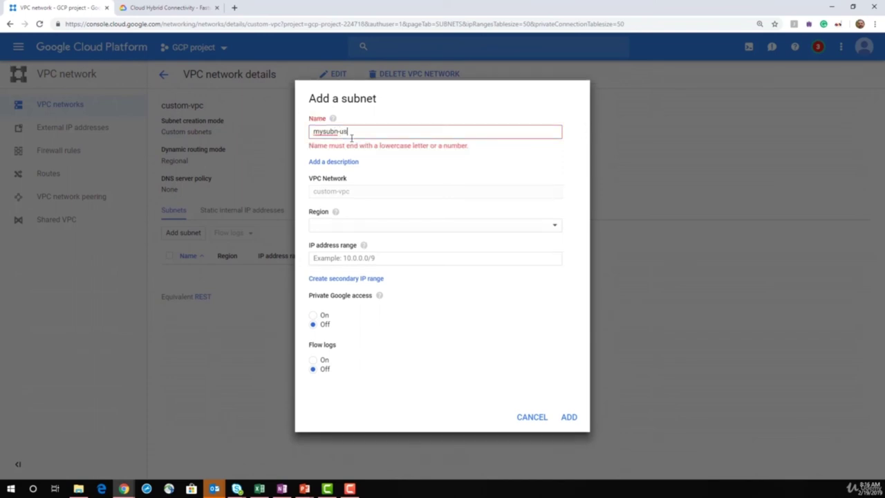
type("we")
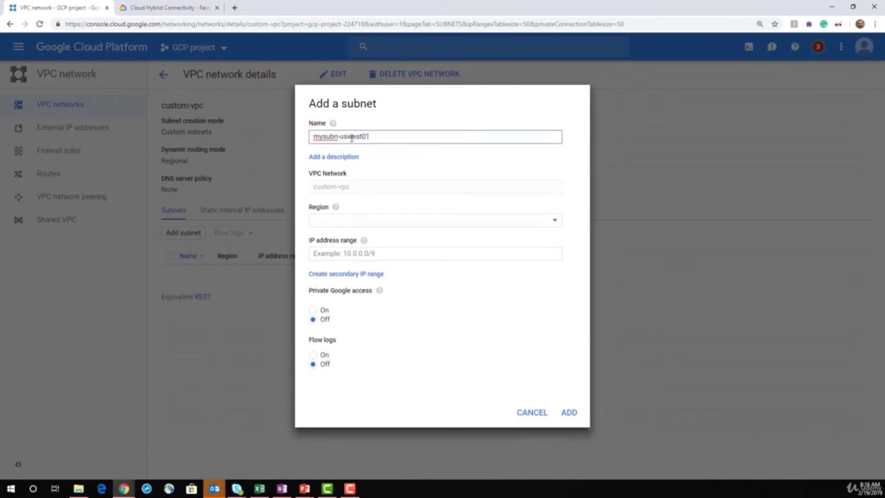
type("st01")
left_click(351, 220)
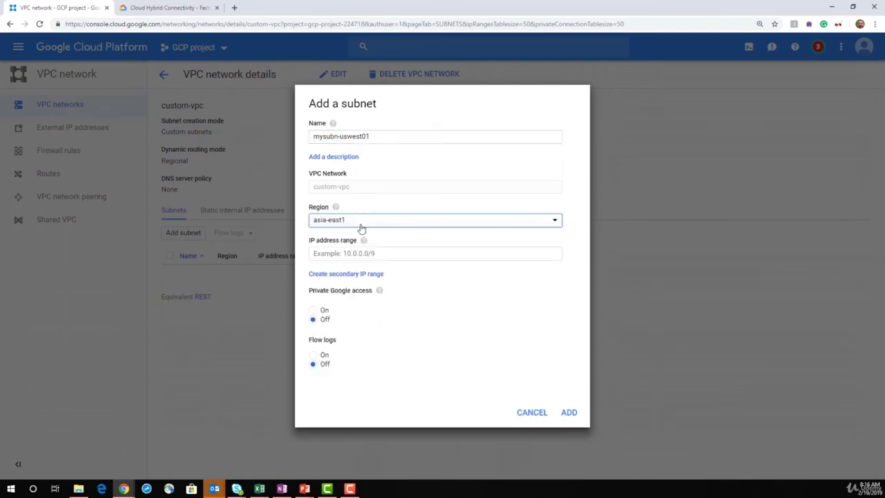
left_click(364, 222)
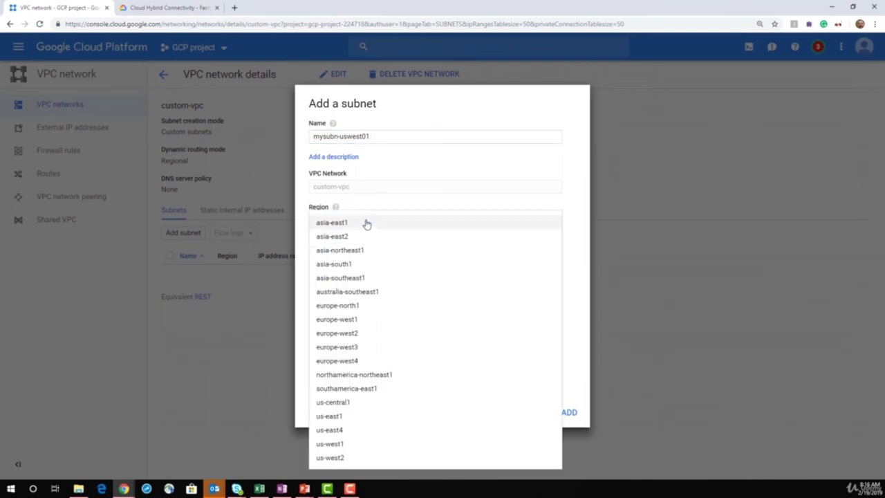
left_click(360, 444)
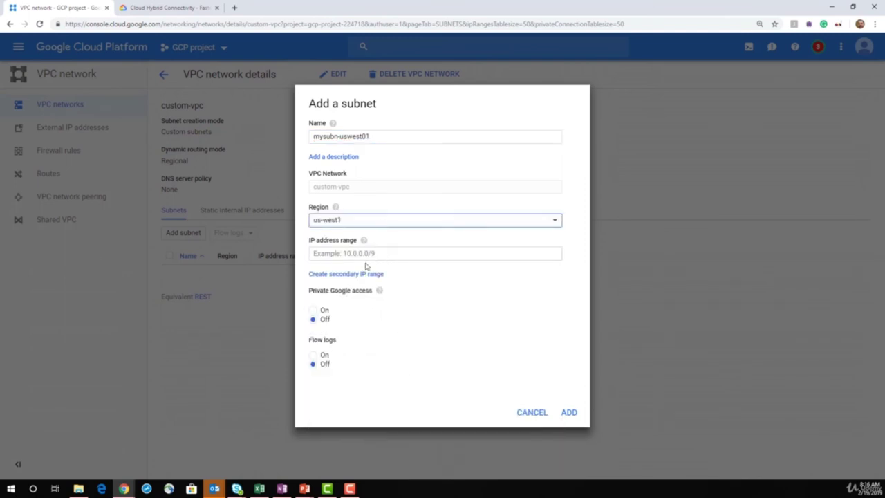
Step: Set the subnet's IP address range to 10.10.0.0/20 and add it with Private Google access and flow logs off
left_click(337, 255)
type("10")
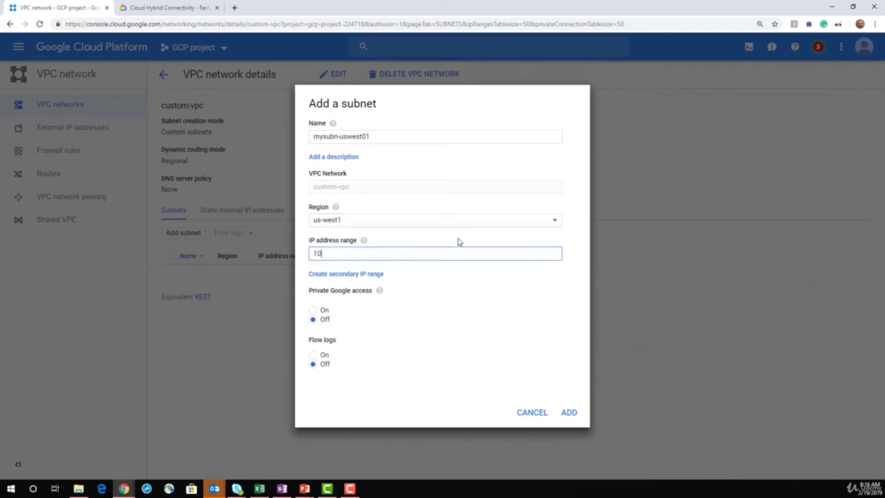
type(".10.0.")
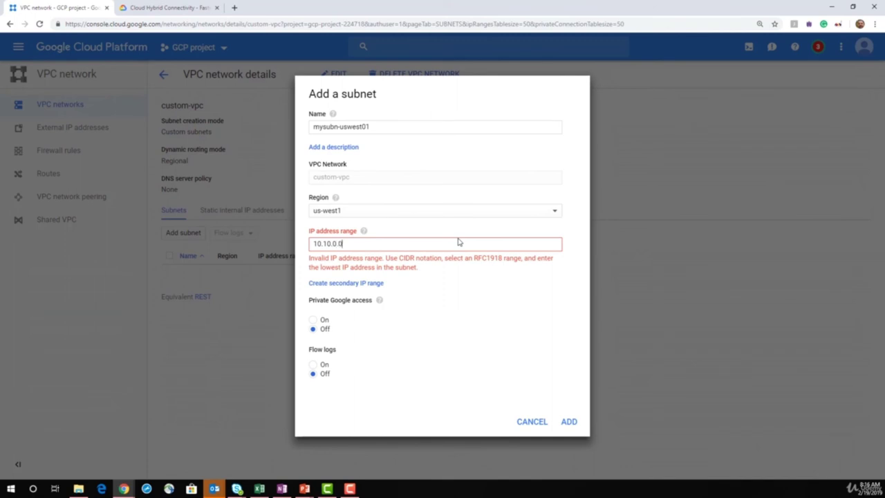
type("0")
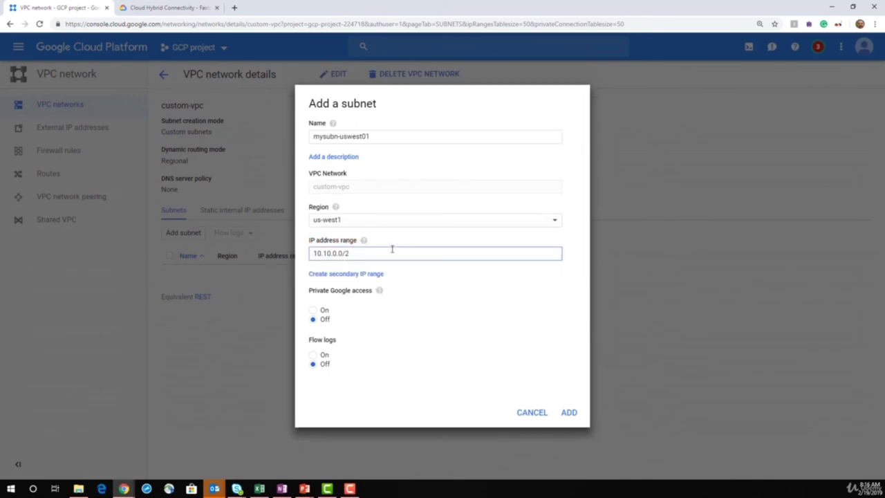
key("Tab")
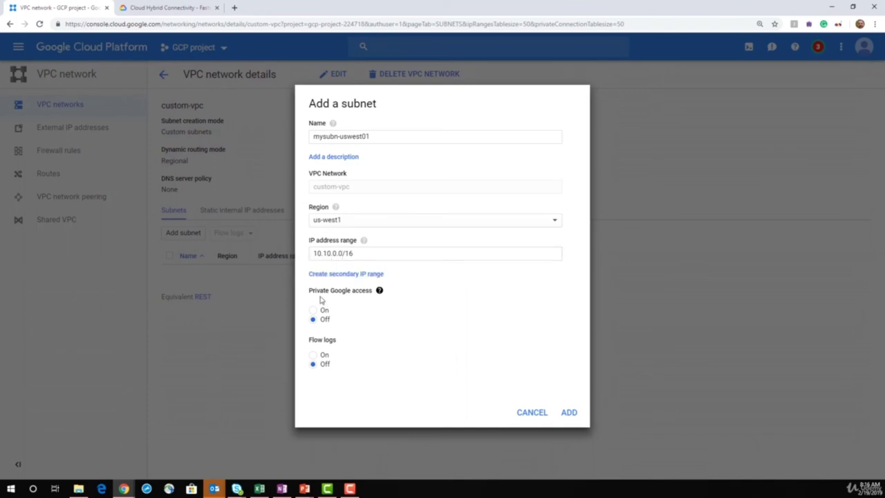
left_click_drag(321, 299, 387, 292)
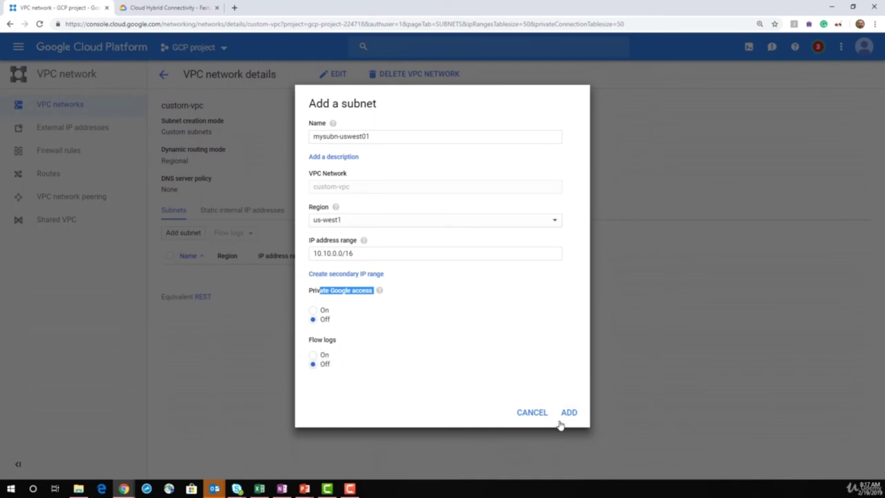
left_click(386, 253)
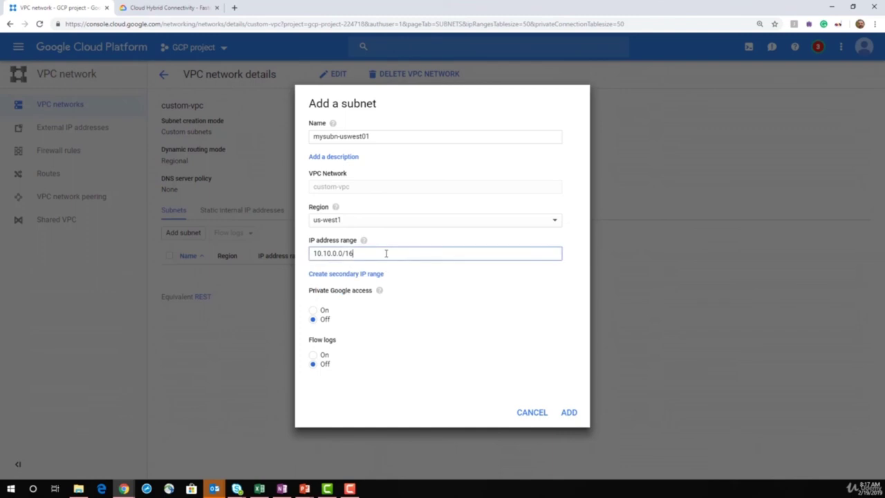
type("20")
left_click(569, 412)
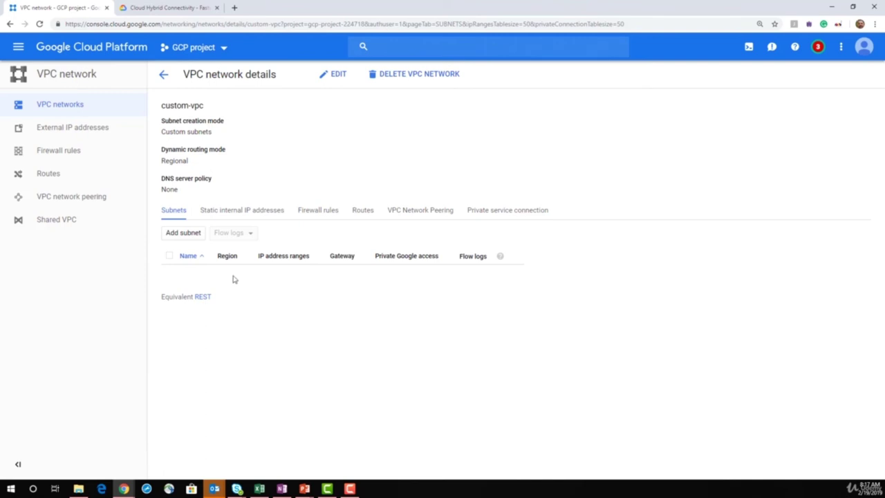
Step: Check the notifications and the VPC networks list for the new subnet, and view the details of mysubn-uswest01
left_click(69, 105)
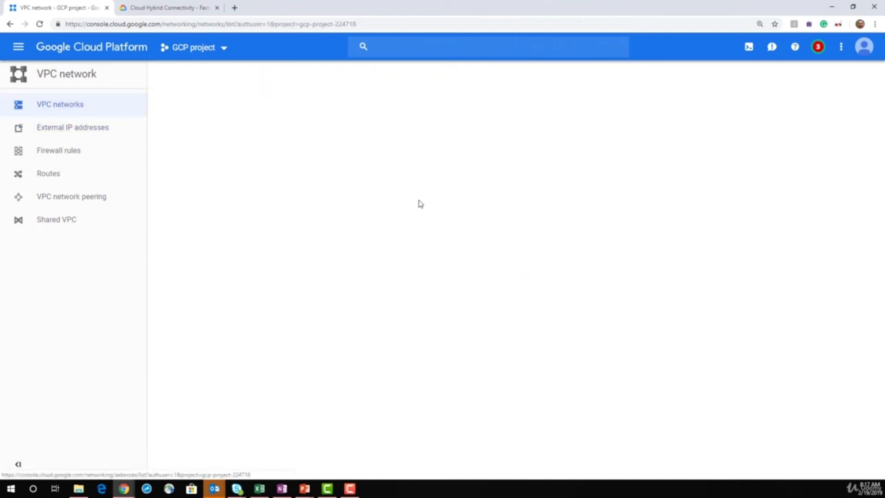
left_click(183, 124)
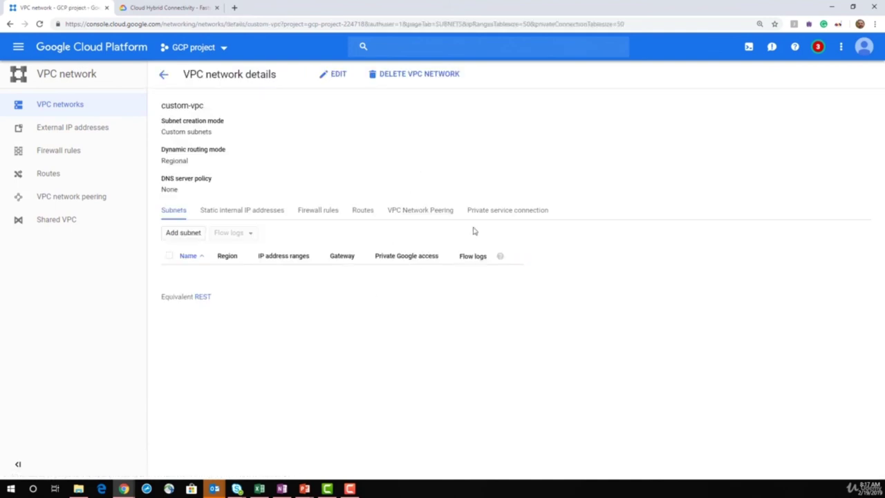
left_click(818, 46)
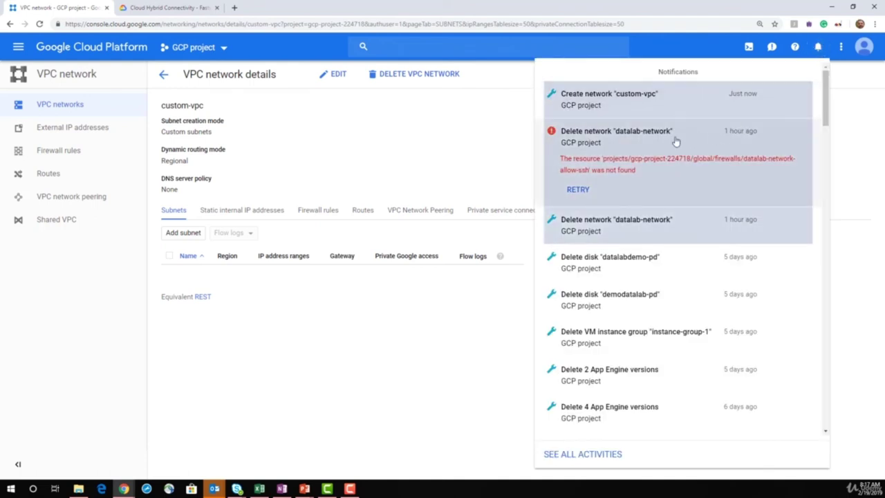
left_click(609, 108)
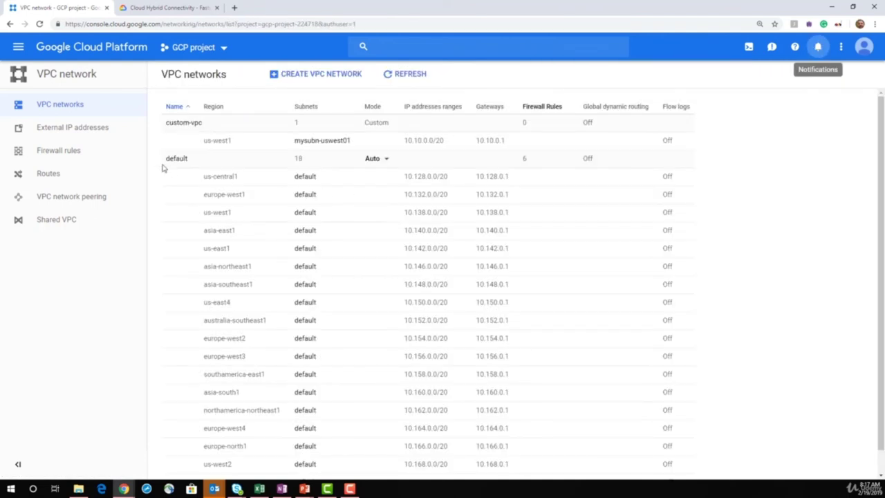
left_click(329, 145)
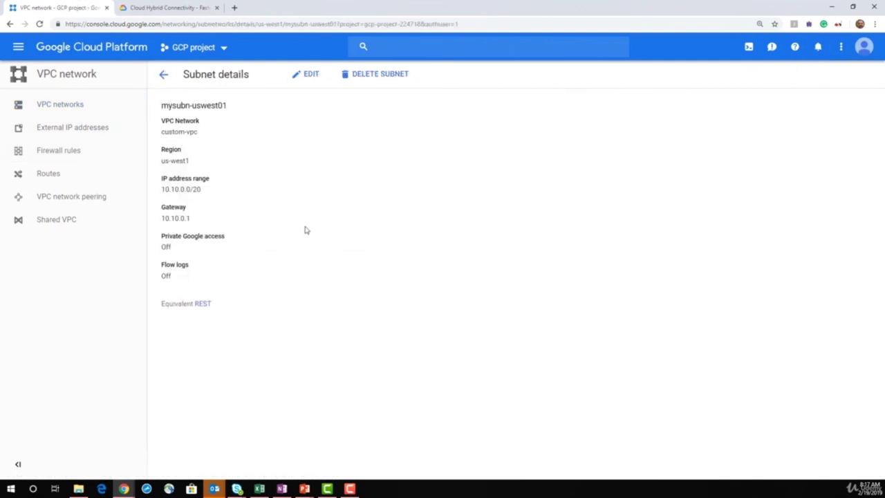
Step: Review the project's firewall rules and examine the destination ranges and next hops of the custom-vpc routes
left_click(73, 152)
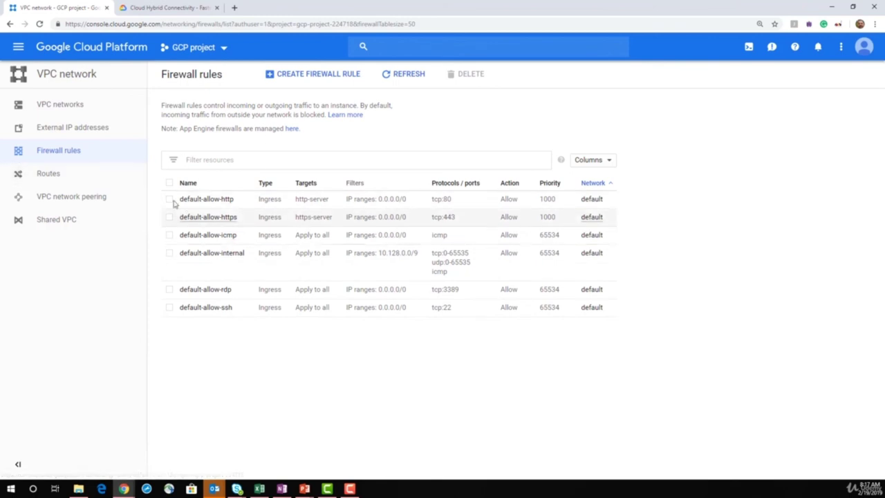
left_click(76, 178)
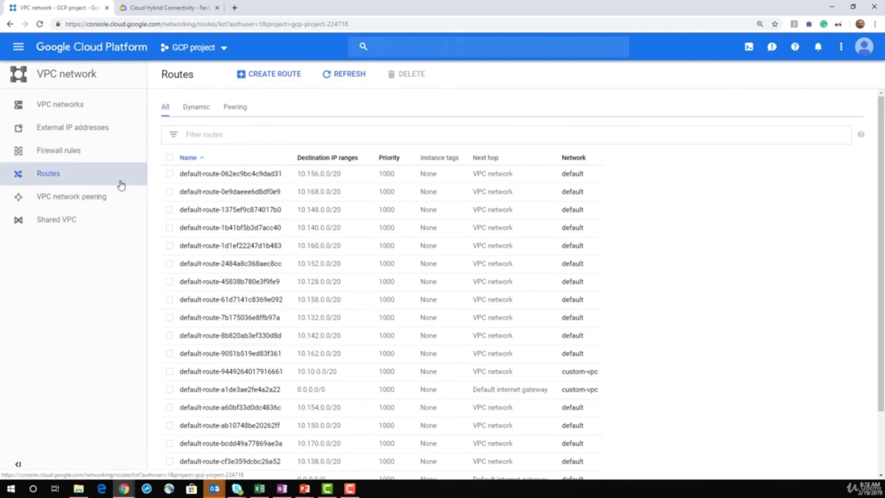
scroll(706, 387, "down", 1)
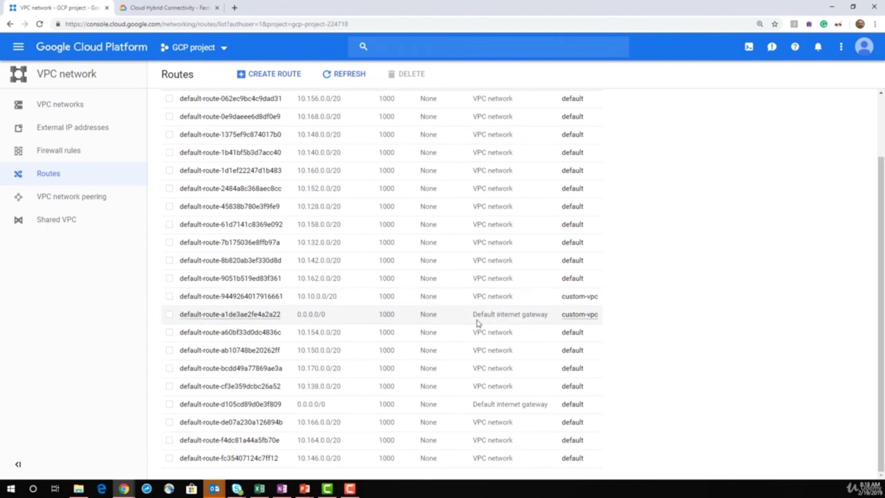
left_click_drag(332, 317, 289, 315)
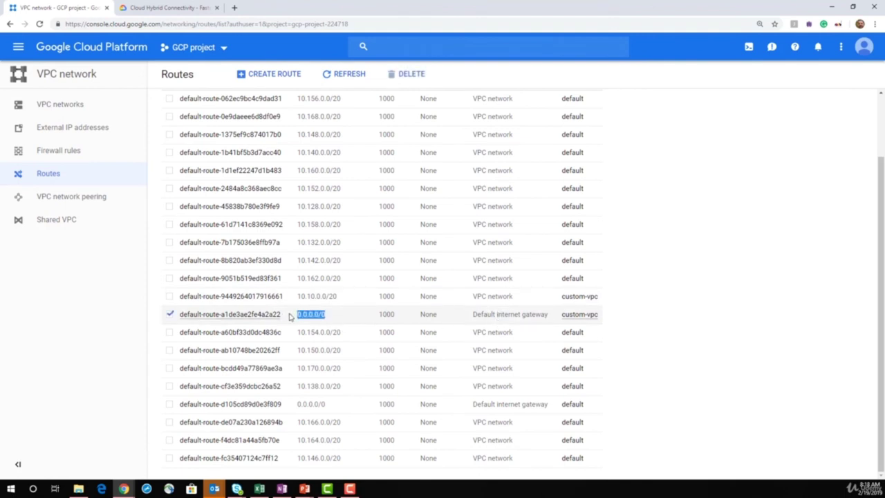
double_click(521, 296)
left_click_drag(469, 296, 466, 296)
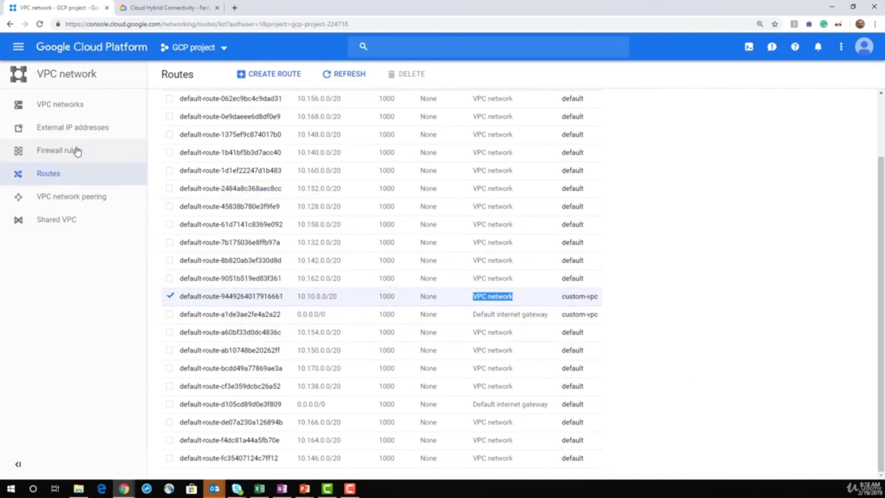
Step: Review the VPC networks list again, and switch to the slideshow to show the Cloud VPC summary slide
left_click(69, 104)
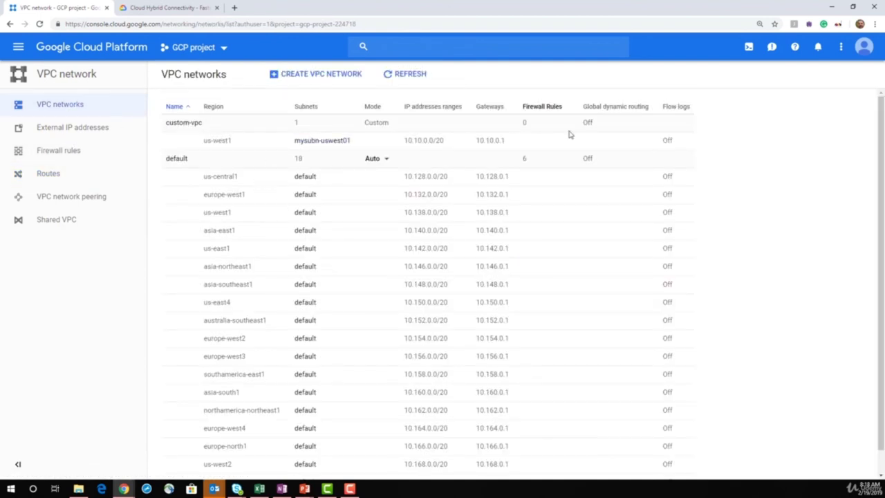
key("alt+Tab")
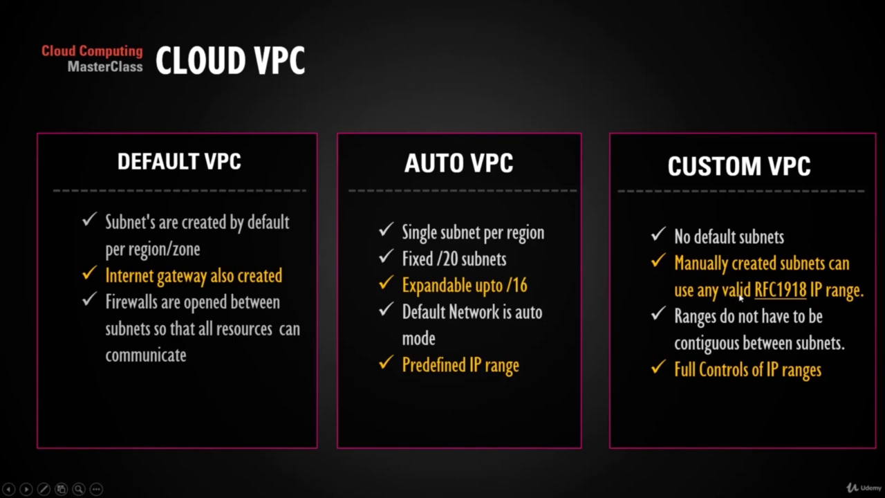
left_click(713, 385)
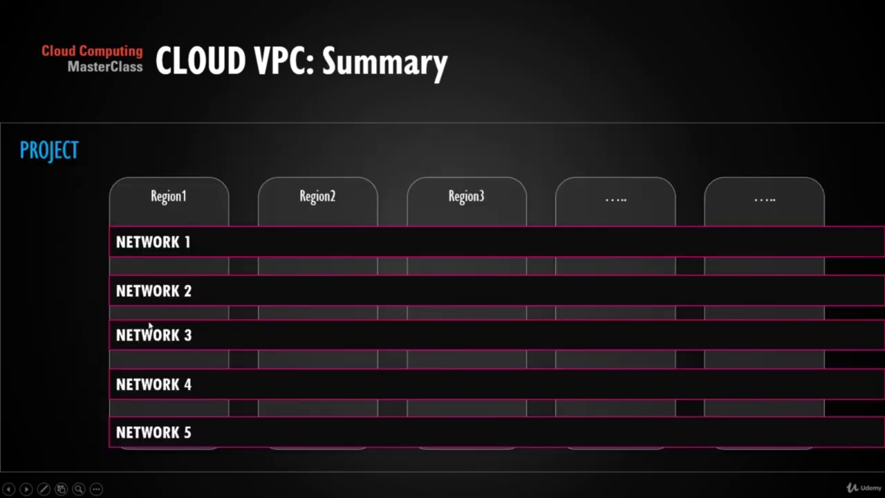
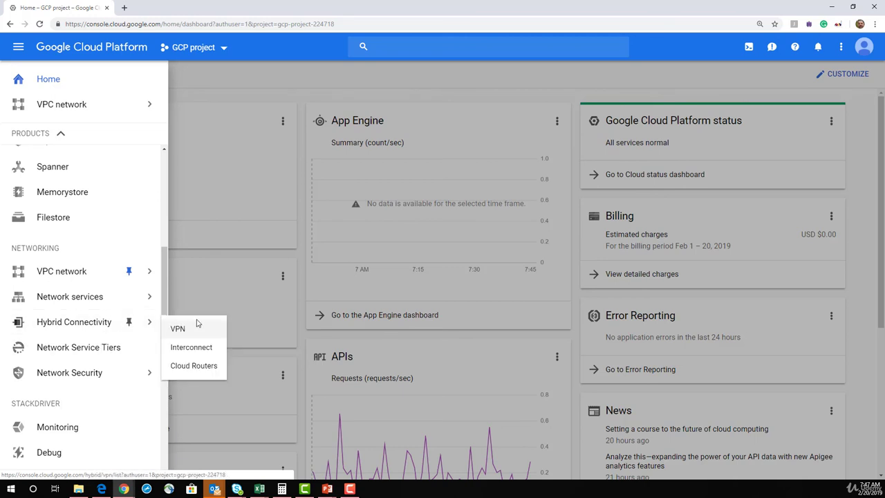
Step: Look through the VPN, Interconnect and Cloud Routers pages of Hybrid Connectivity
left_click(194, 333)
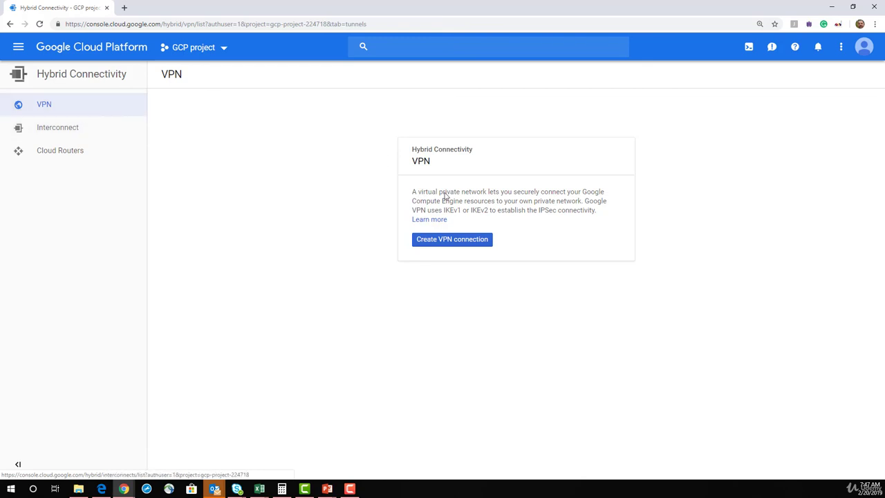
left_click(80, 133)
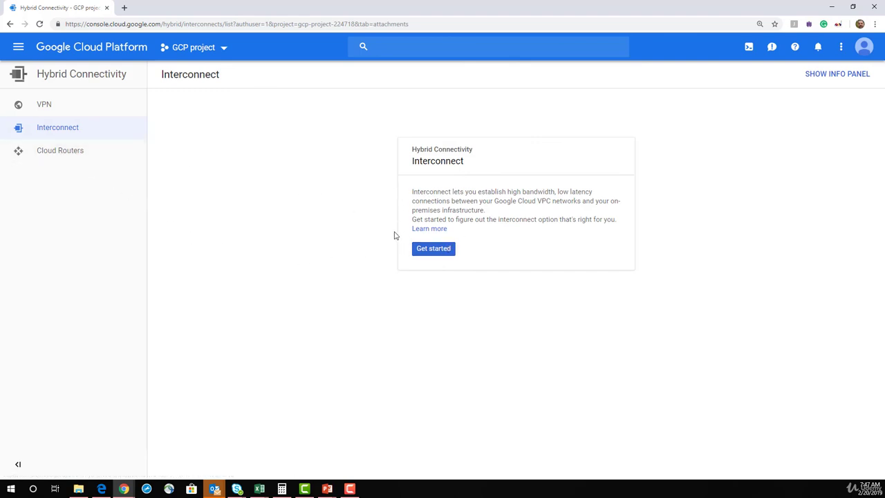
left_click(75, 161)
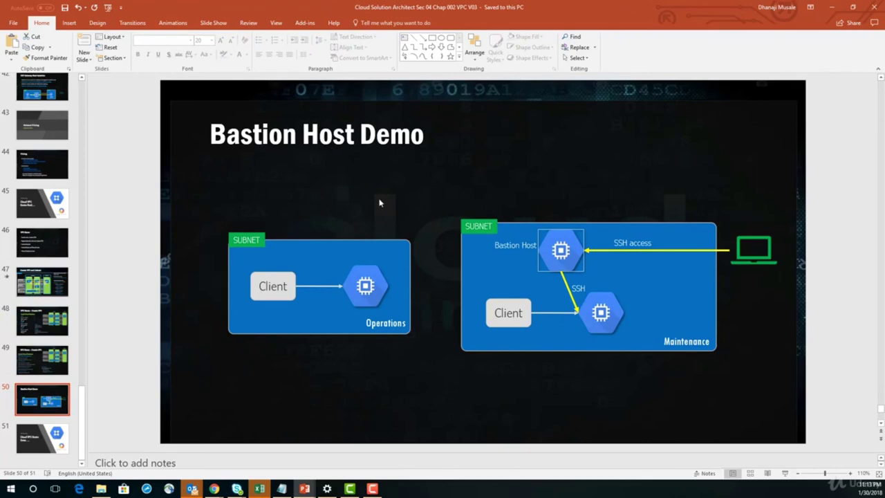
Step: Review the Bastion Host Demo slide and switch from PowerPoint to the VM instances list in the Google Cloud console
left_click(364, 293)
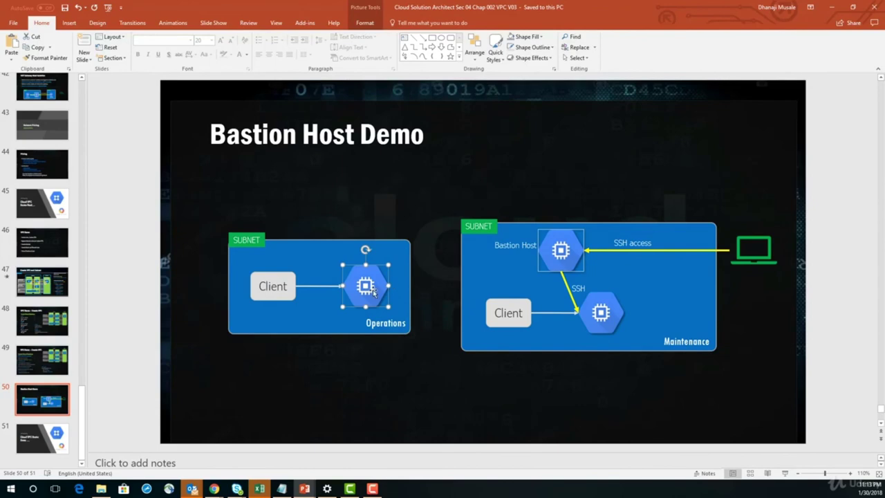
left_click(55, 398)
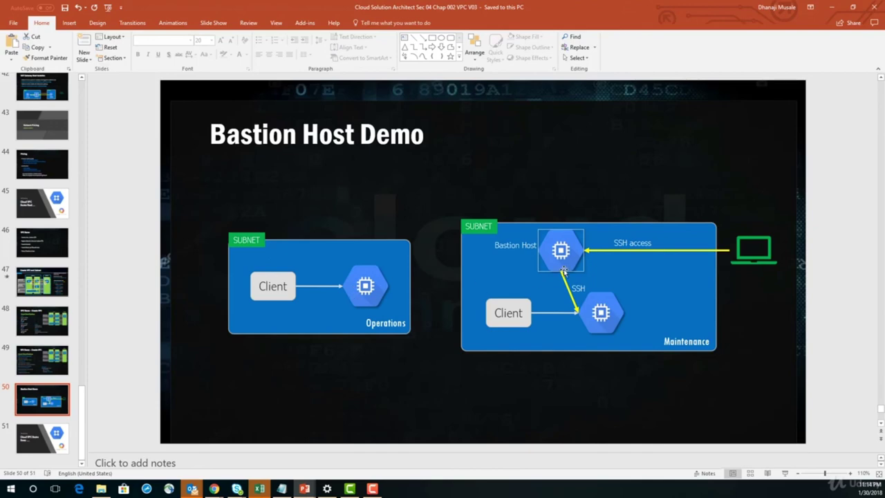
key("F10")
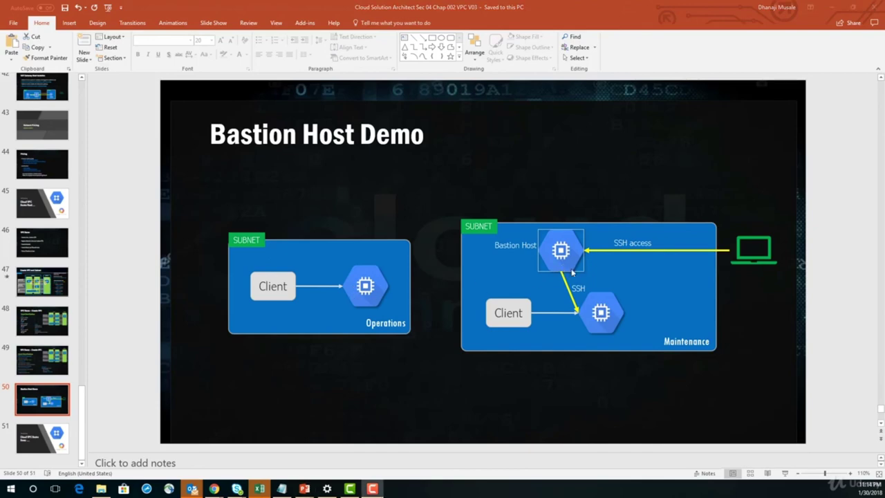
key("alt+Tab")
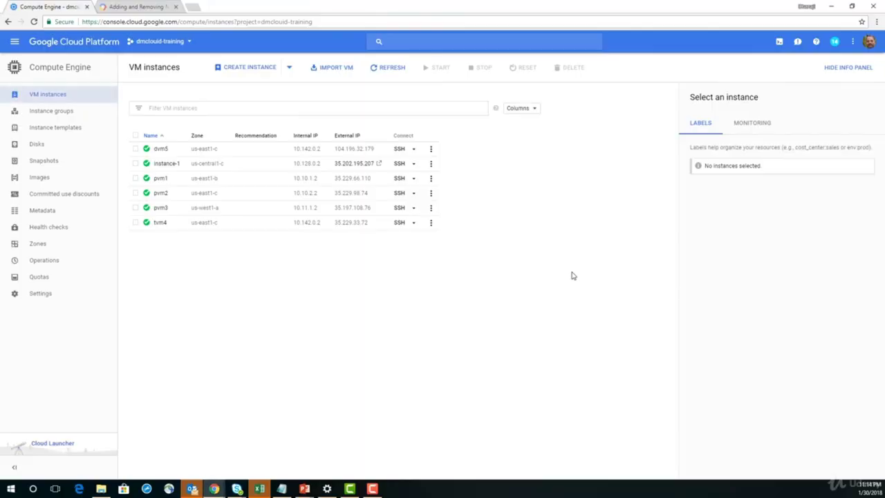
Step: Open the pvm1 instance for editing and remove its allow-defaults network tag
left_click(162, 181)
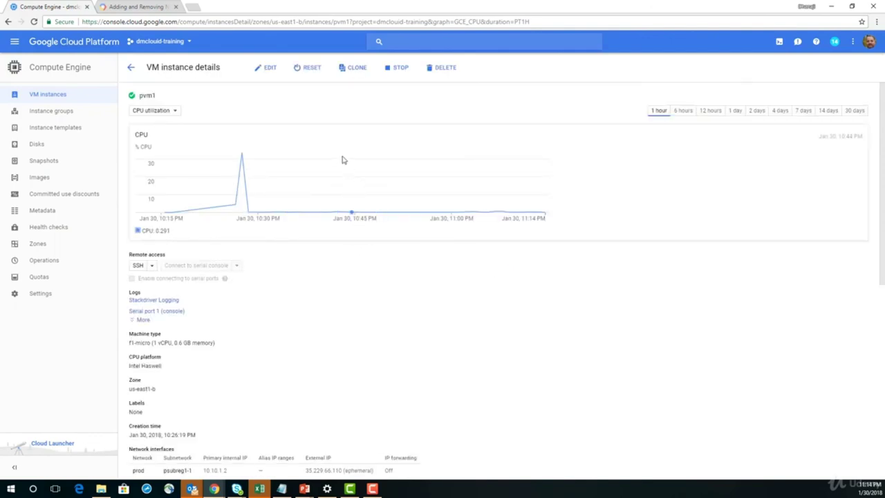
left_click(269, 69)
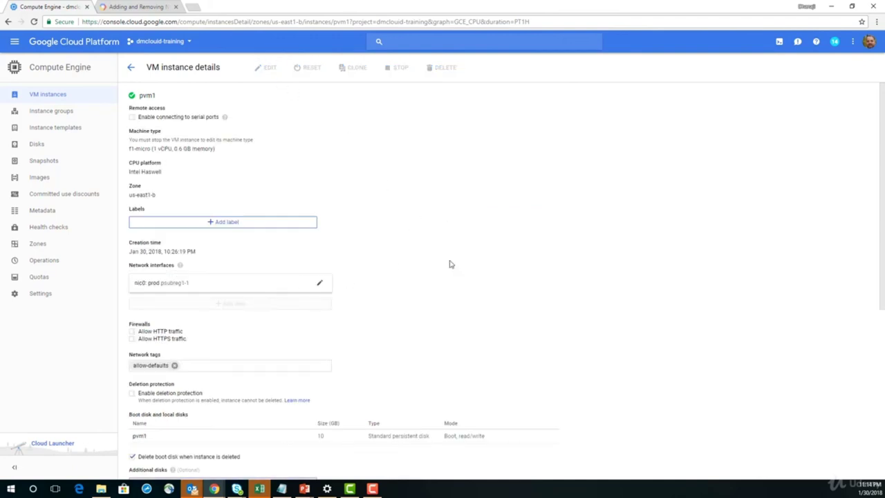
scroll(371, 401, "down", 1)
scroll(173, 368, "up", 1)
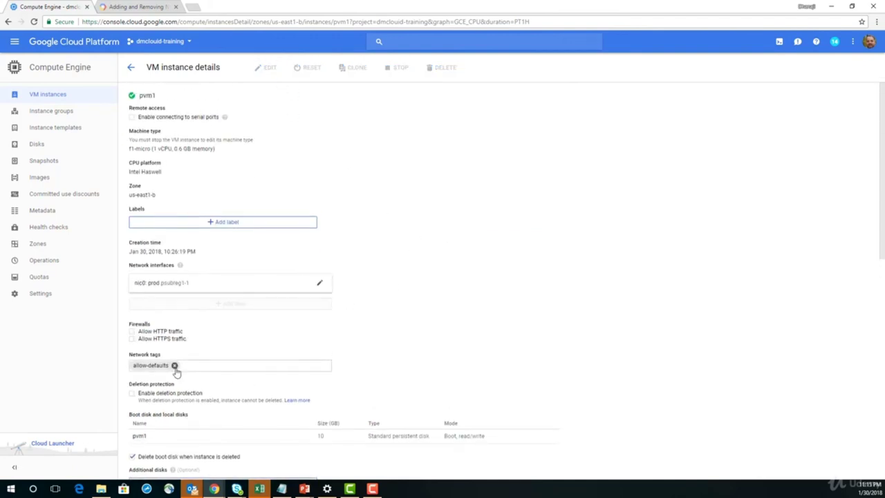
left_click(174, 365)
left_click(495, 374)
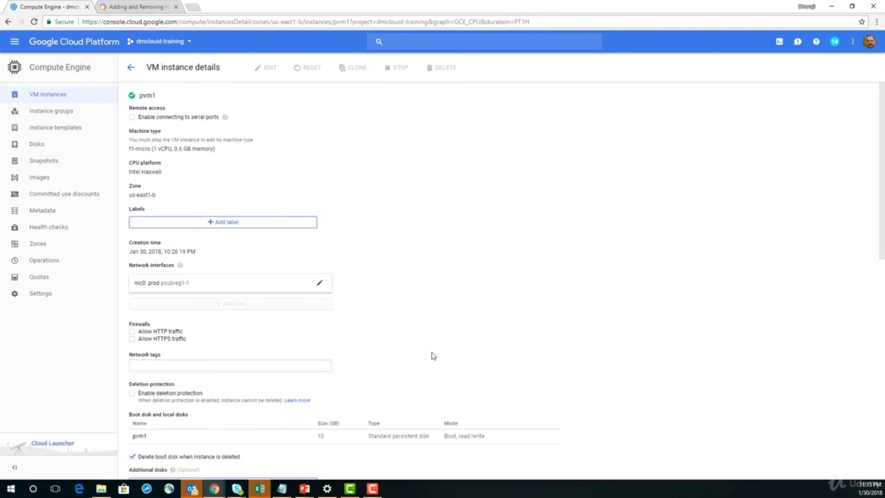
Step: Set the External IP of pvm1's nic0 network interface to None and accept the interface change
left_click(202, 288)
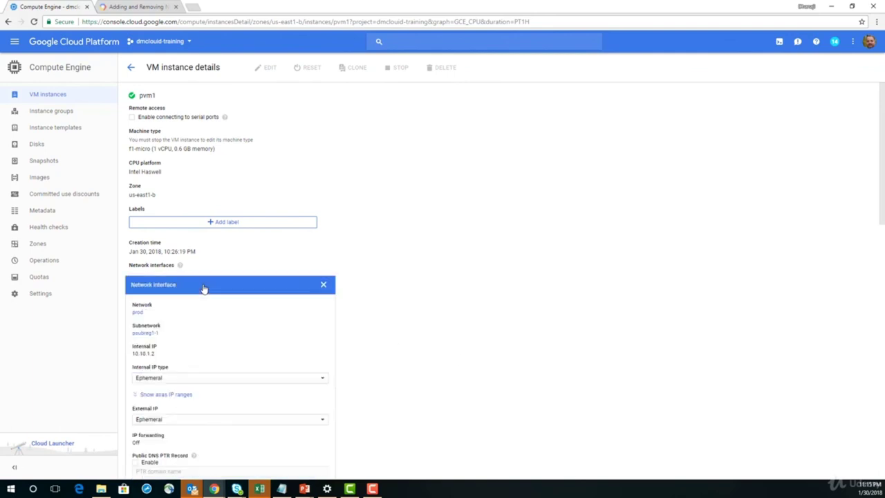
scroll(427, 360, "down", 1)
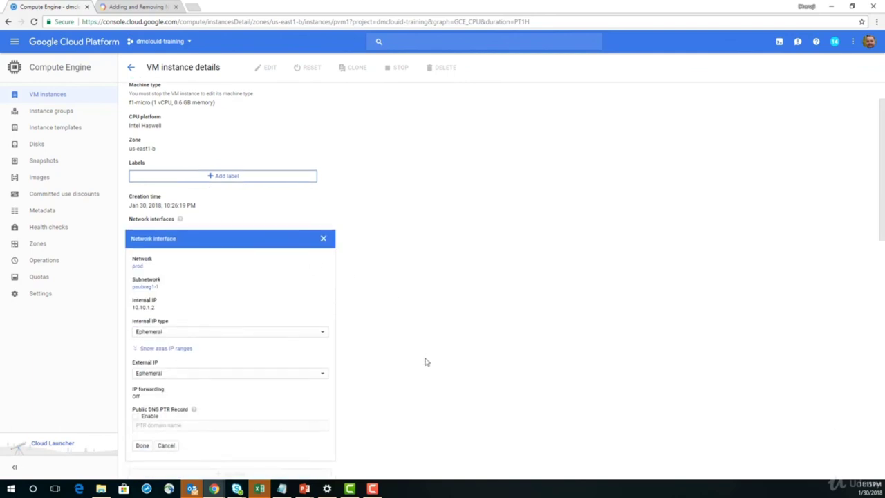
scroll(426, 362, "down", 1)
left_click(207, 327)
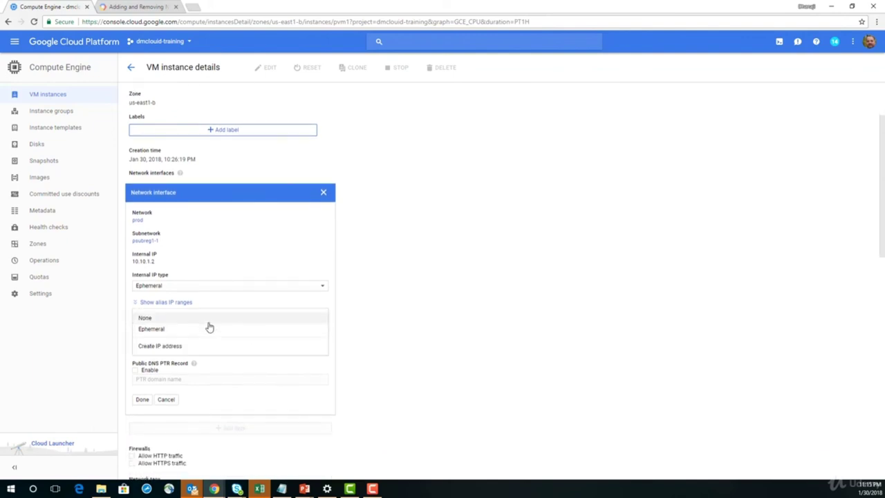
left_click(176, 318)
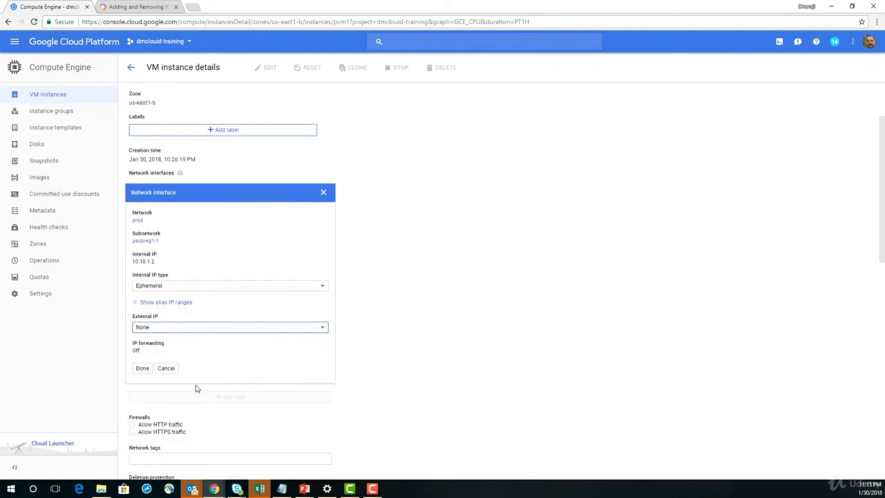
left_click(141, 367)
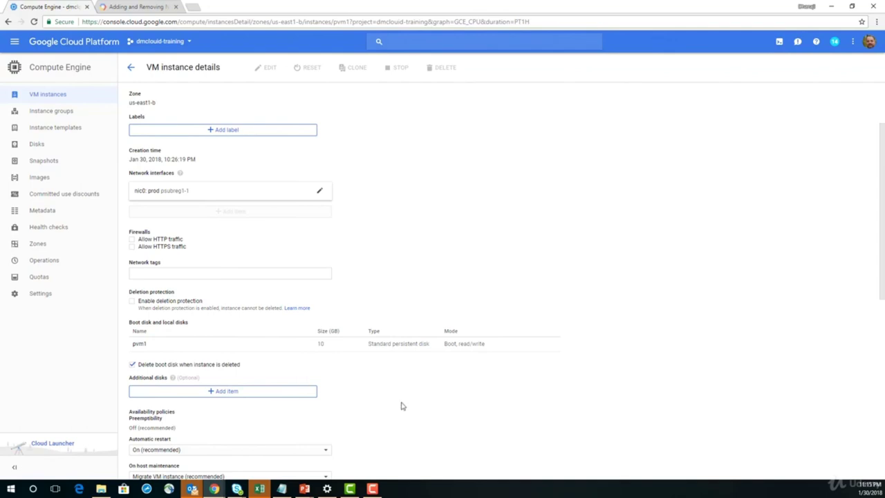
Step: Leave pvm1's network tags empty and save the instance changes
left_click(141, 274)
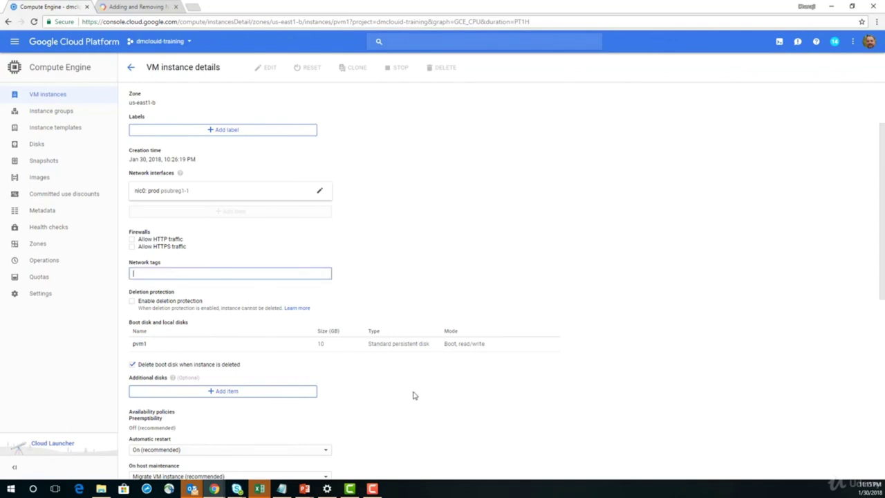
scroll(338, 357, "down", 2)
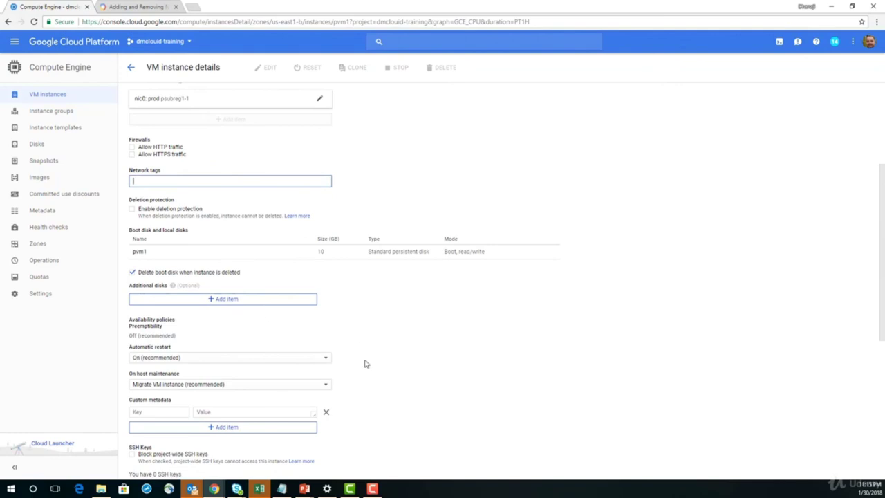
scroll(363, 366, "down", 5)
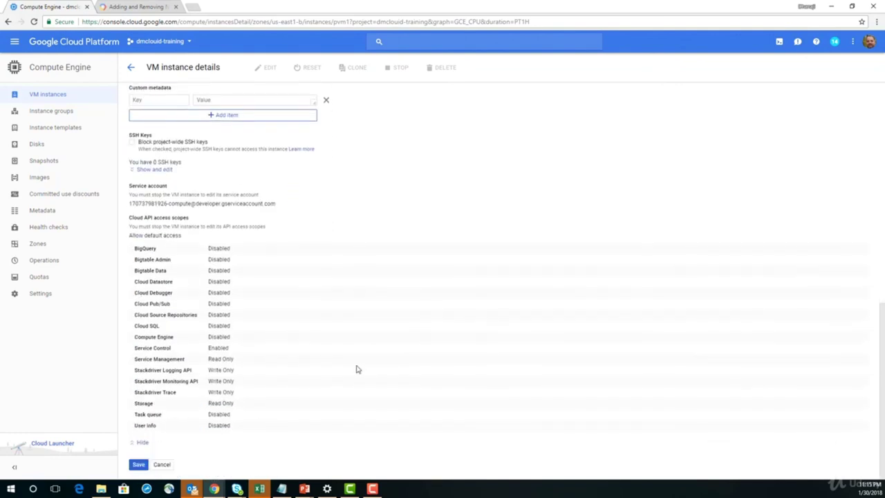
left_click(138, 465)
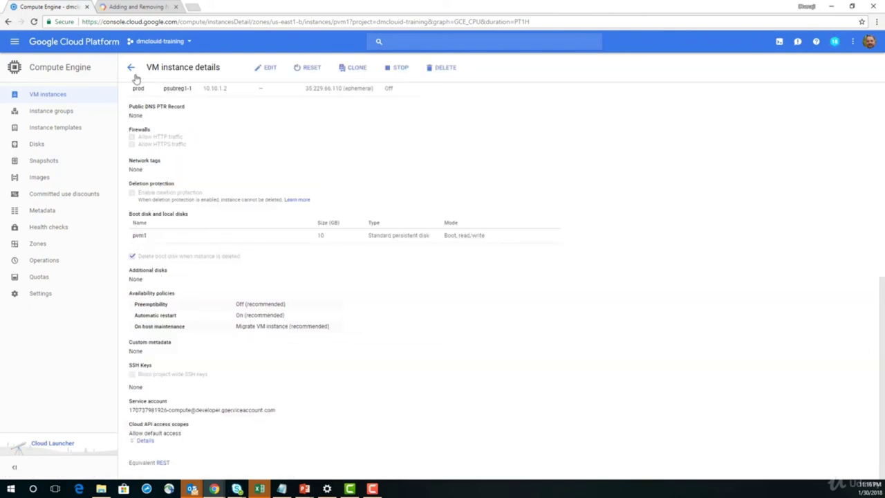
Step: Return to the VM instances list and check the external and internal IP of pvm1
left_click(131, 70)
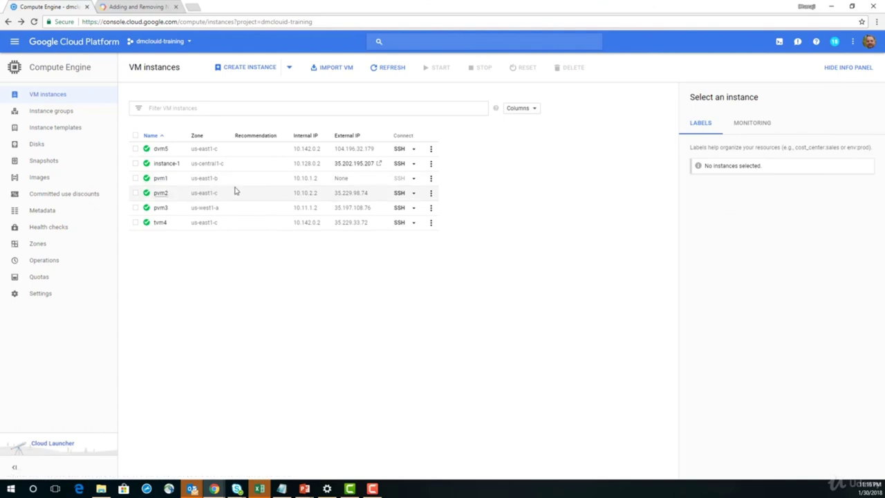
mouse_move(319, 183)
left_mouse_down()
mouse_move(282, 184)
mouse_move(337, 182)
left_mouse_up()
left_click(299, 185)
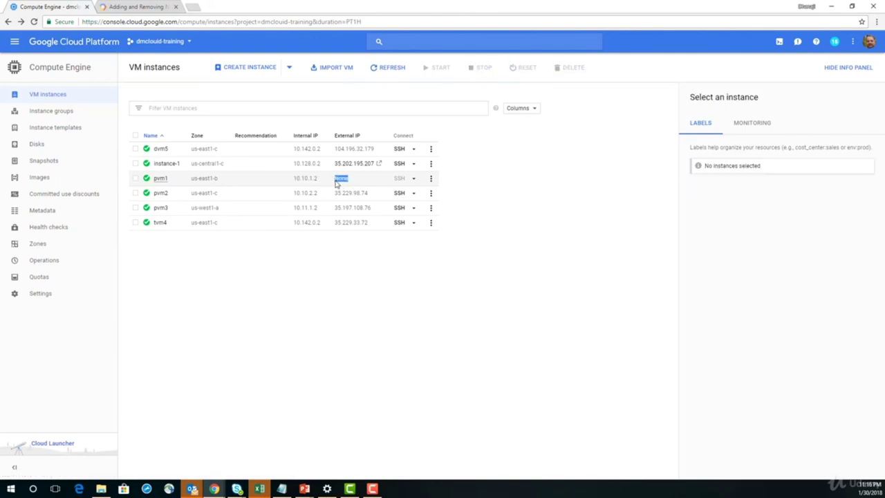
left_click(337, 183)
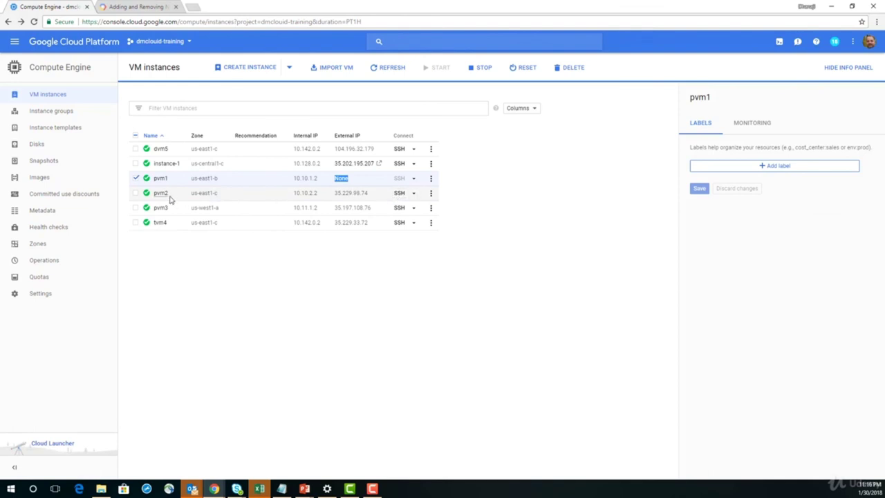
Step: Open an SSH session to the pvm2 instance and place its window beside the instances list
left_click_drag(170, 199, 155, 197)
left_click(367, 192)
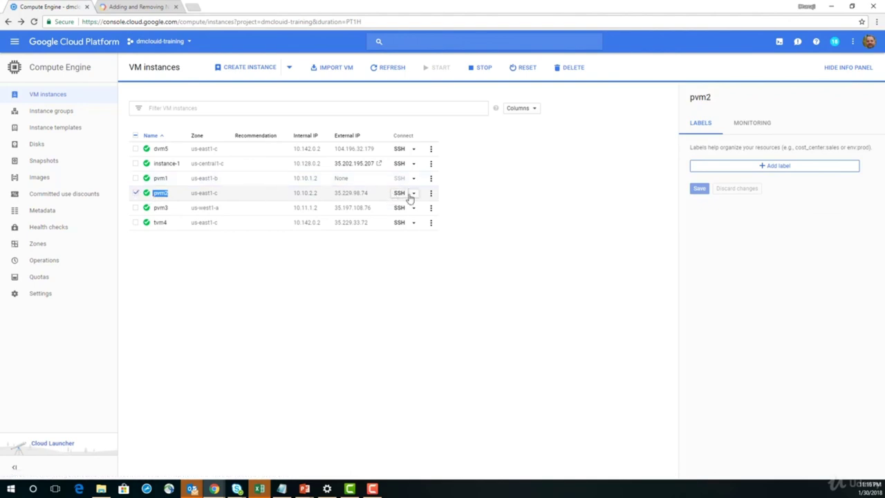
left_click(399, 193)
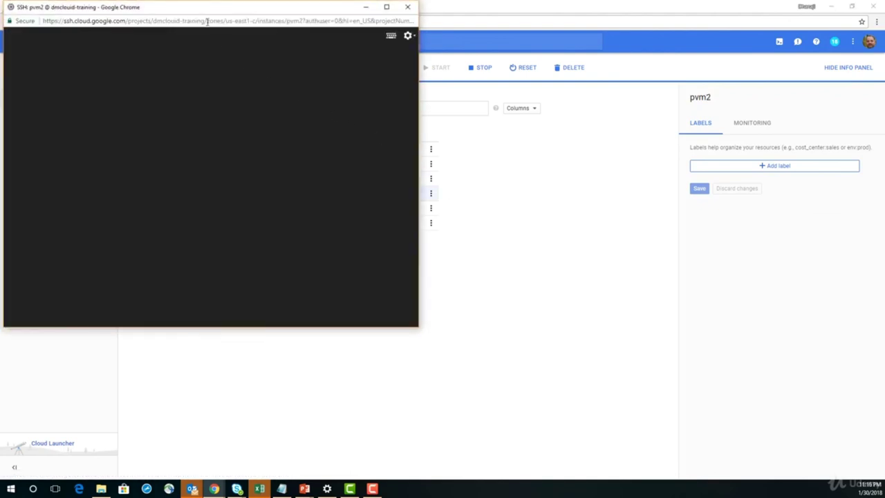
left_click_drag(191, 6, 615, 72)
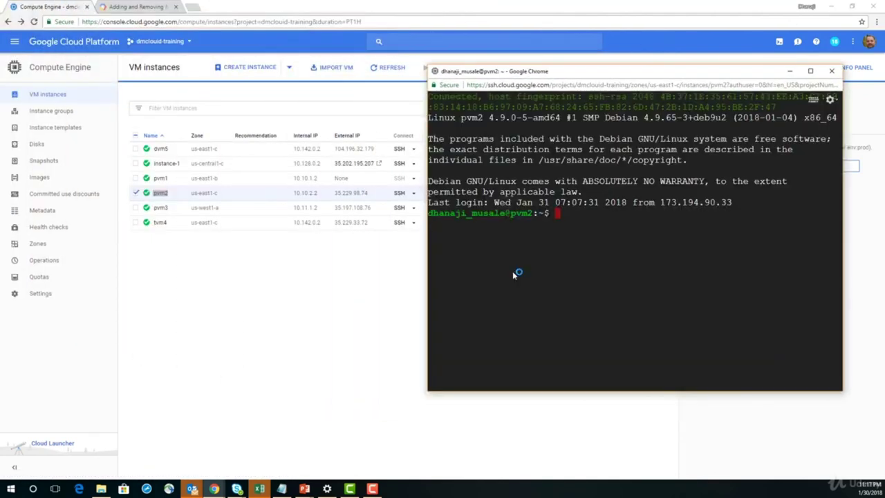
Step: From pvm2, connect with ssh 10.10.1.2, accept the host key, check the machine with hostname, and exit the session
type("ssh 10.10.1.2")
key("Return")
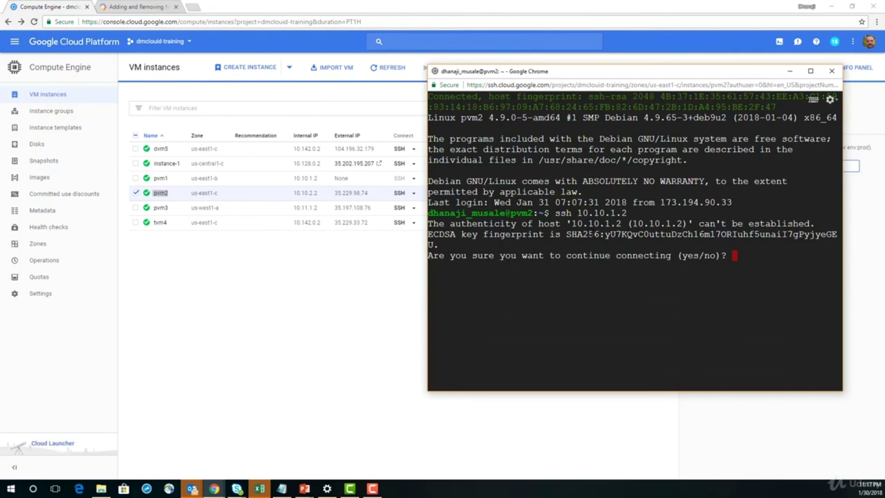
type("yes")
key("Return")
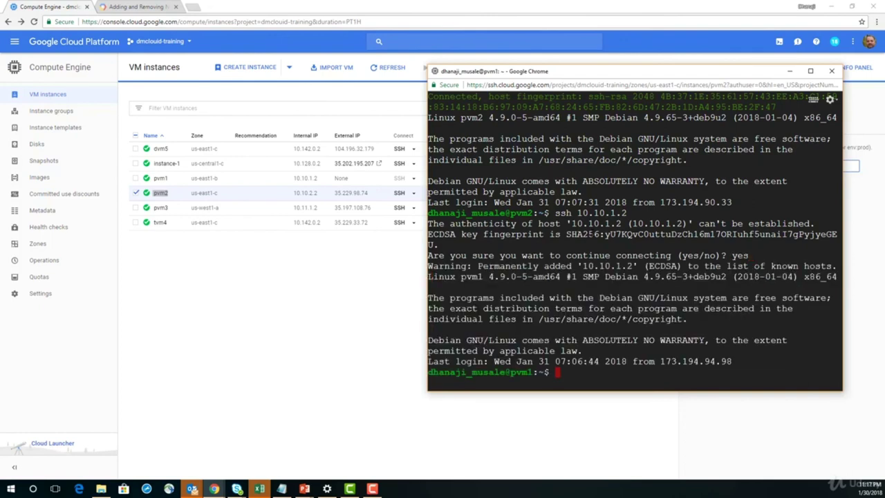
type("hostname")
key("Return")
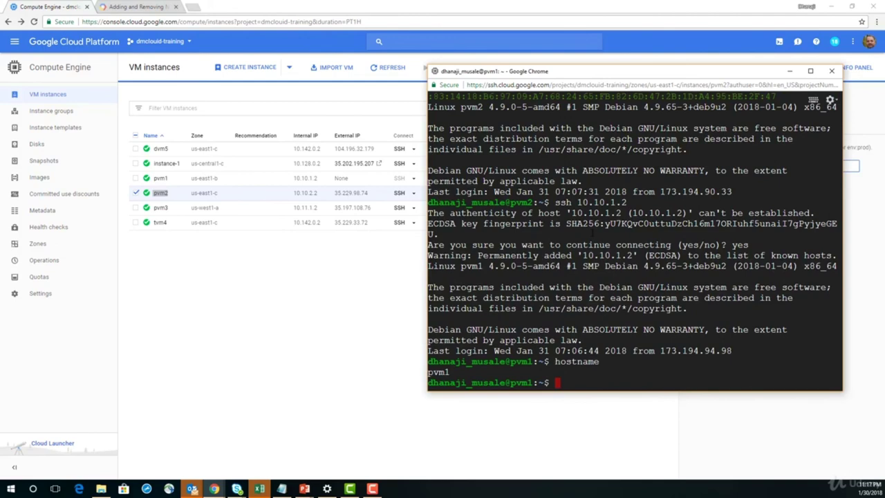
type("exit")
key("Return")
Step: From pvm2, connect by name with ssh pvm1, accept the host key, and run hostname
type("ssh 10.10.1.2")
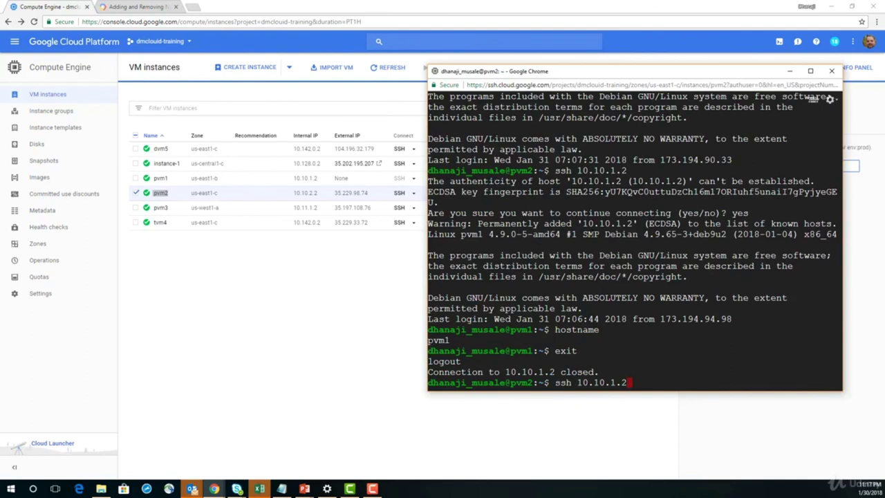
key("BackSpace")
key("BackSpace")
key("BackSpace")
key("BackSpace")
key("BackSpace")
key("BackSpace")
key("BackSpace")
key("BackSpace")
type("pvm1")
key("Return")
type("yes")
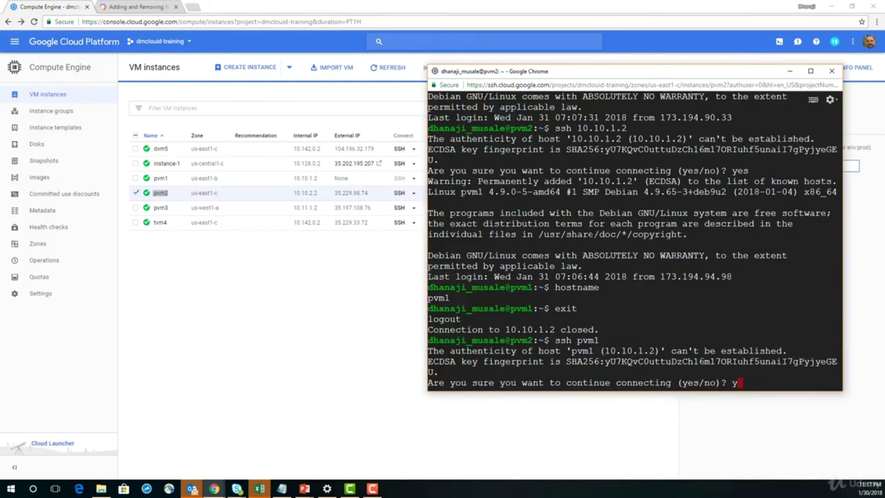
key("Return")
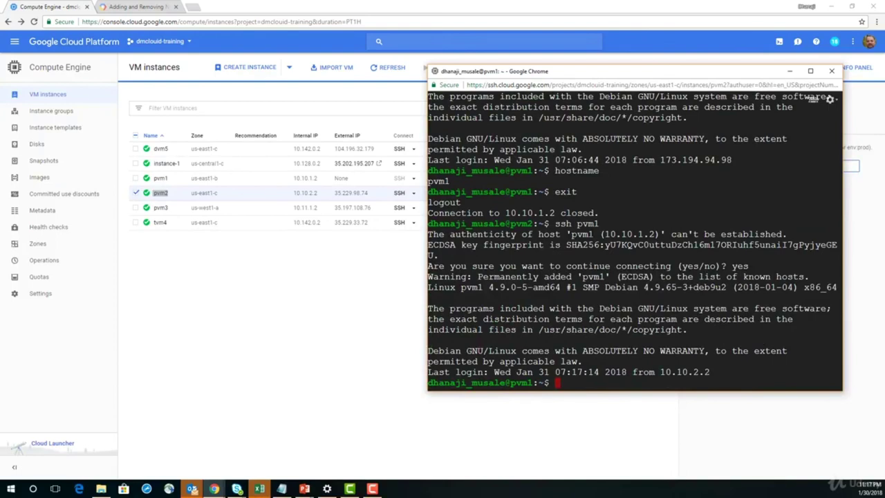
type("hostname")
key("Return")
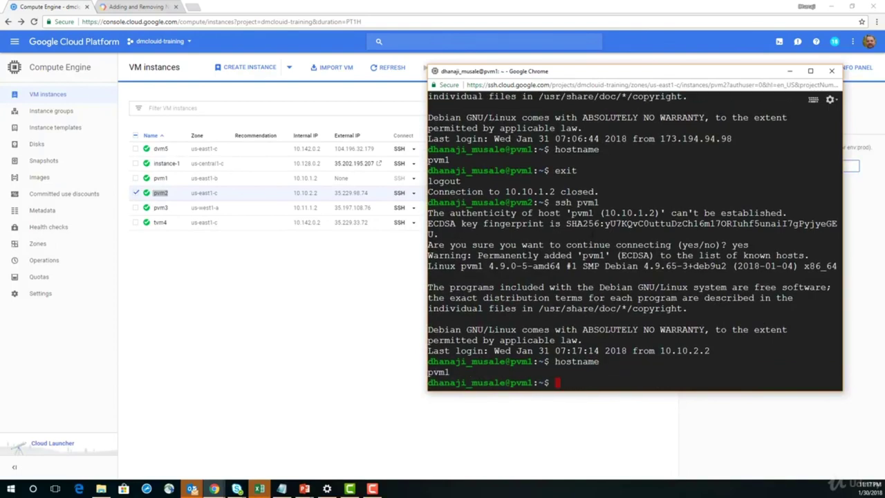